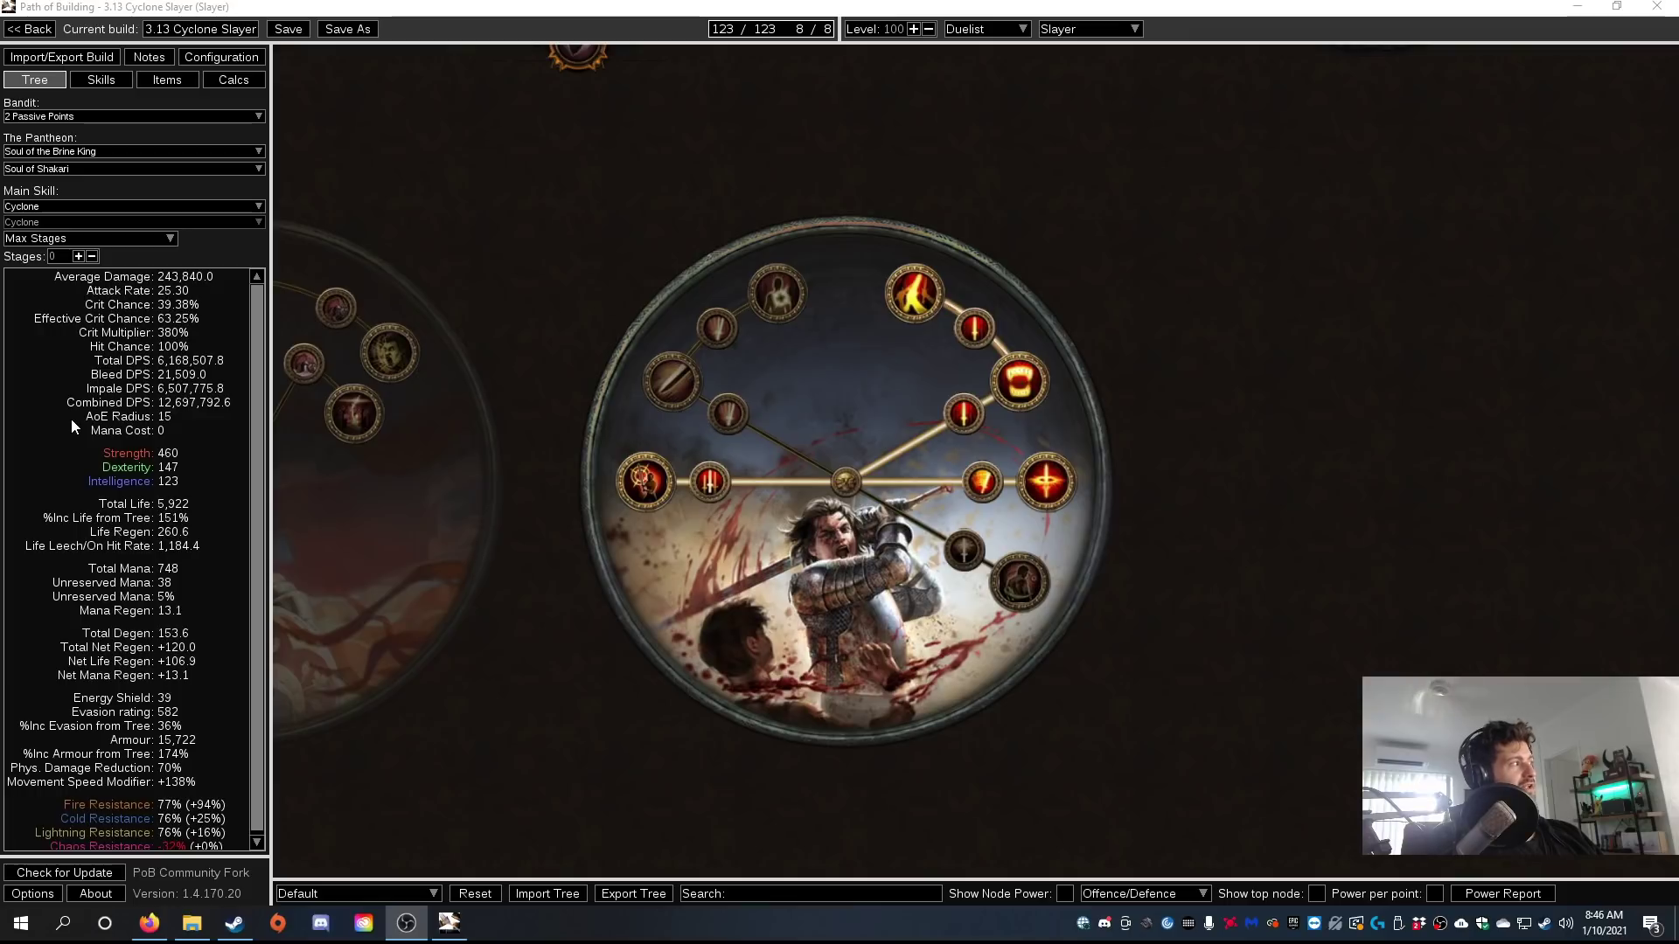
Look over the allocated passive tree and examine the Slayer ascendancy nodes up close.
drag(592, 251, 628, 221)
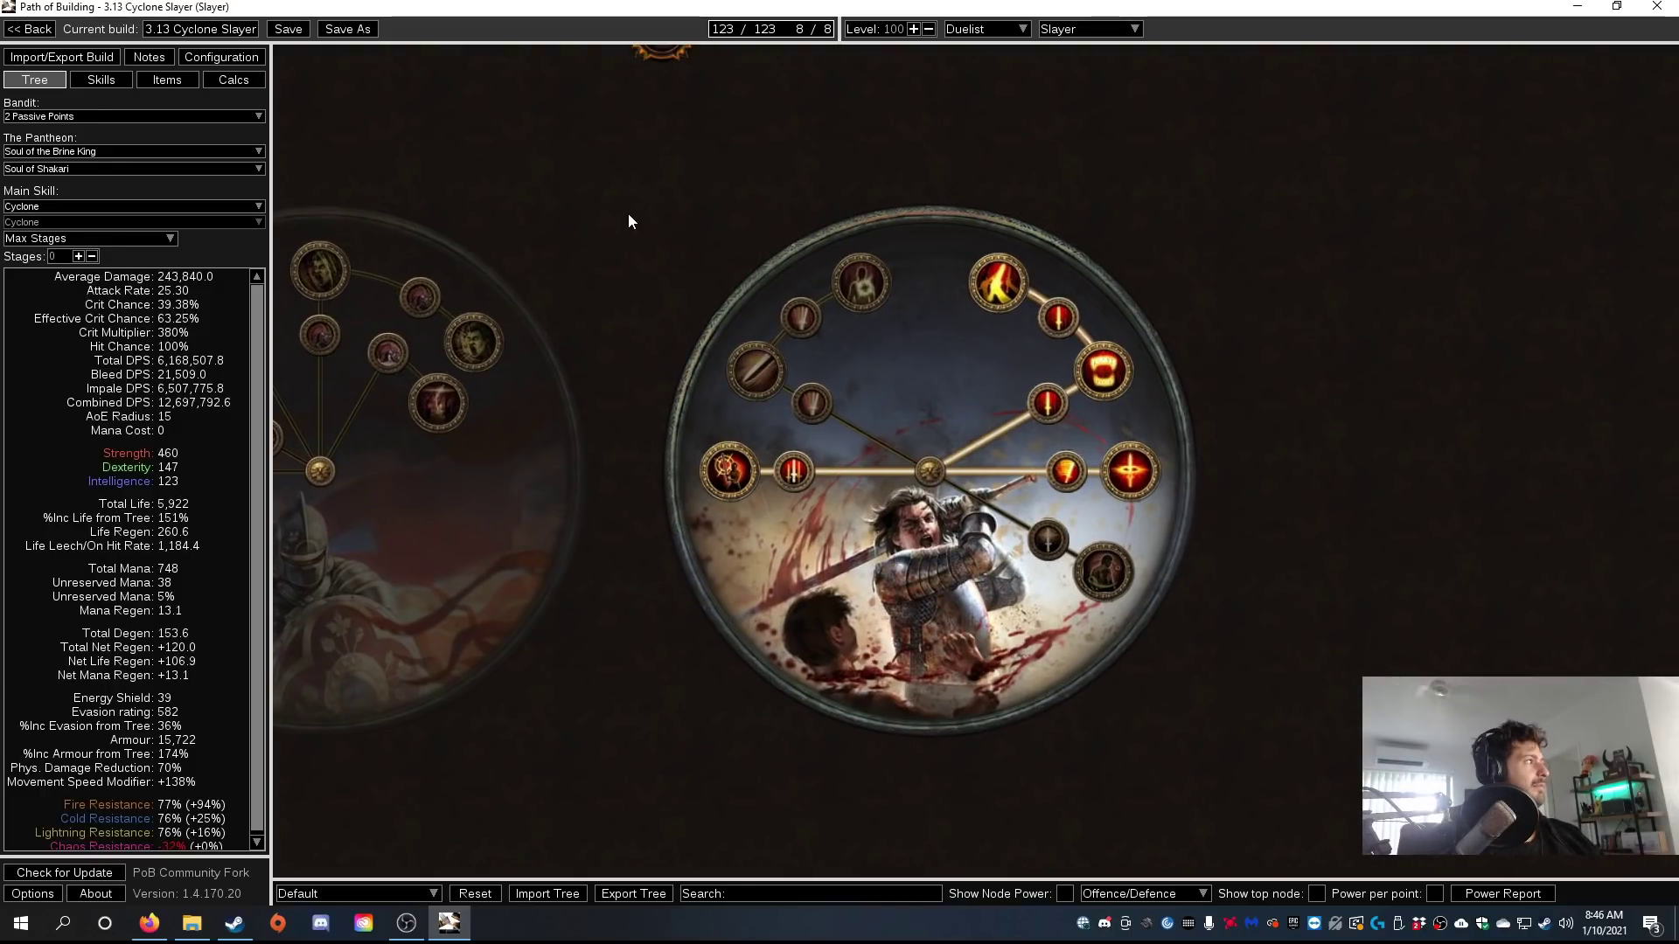
scroll(936, 404, down, 5)
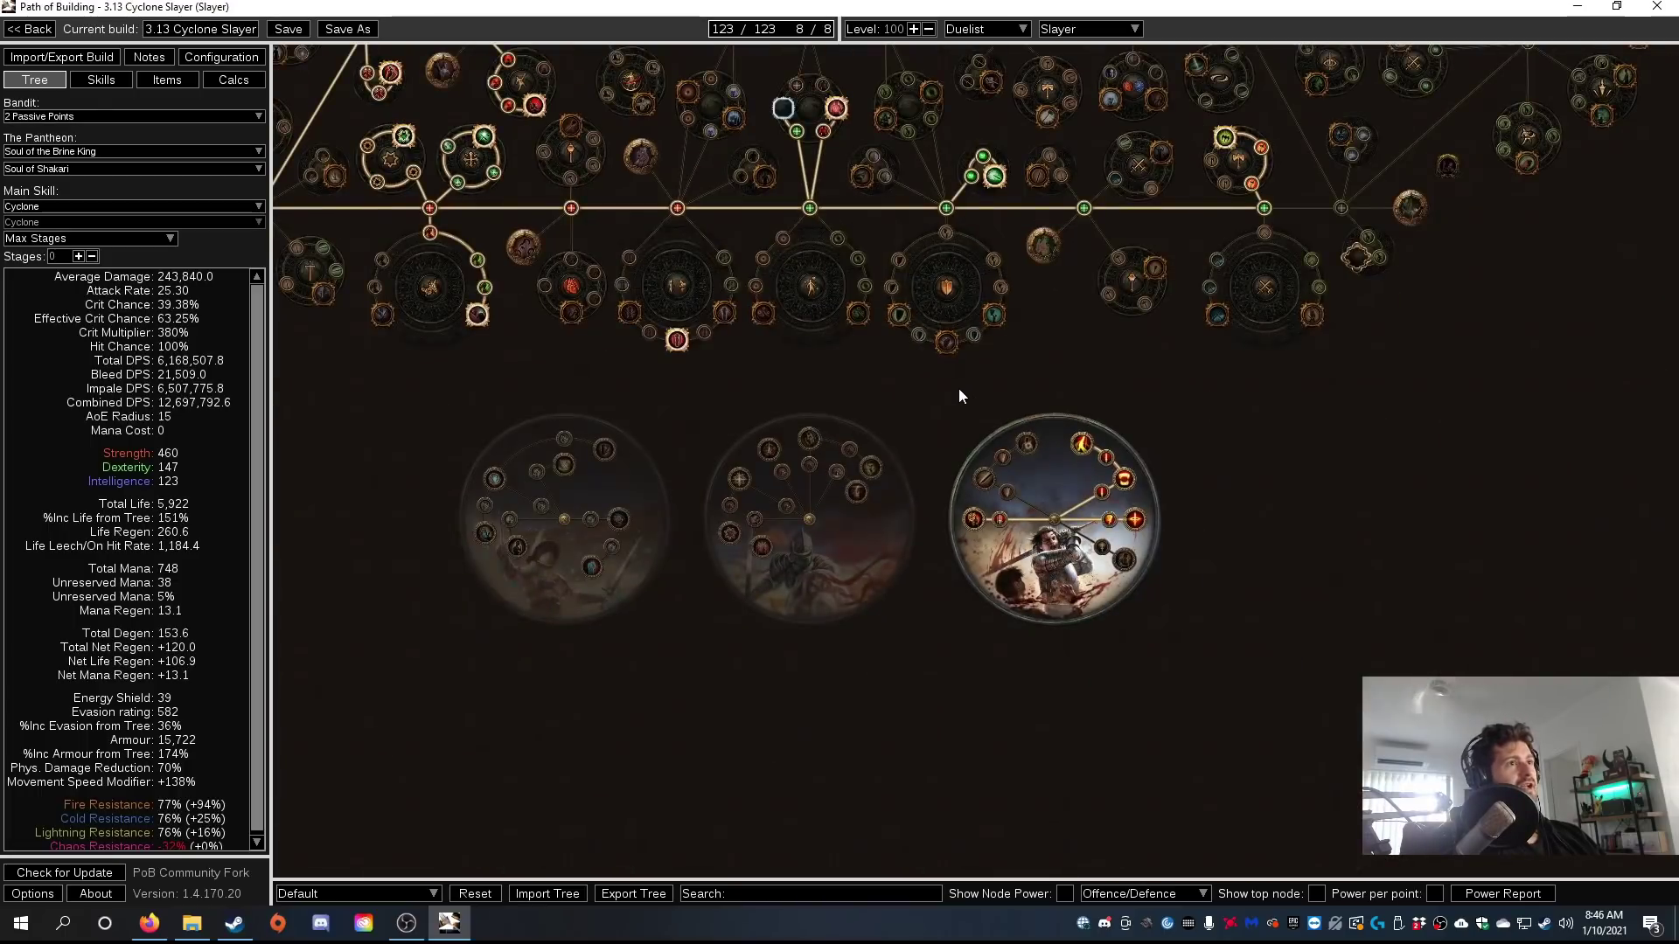
drag(906, 432, 916, 463)
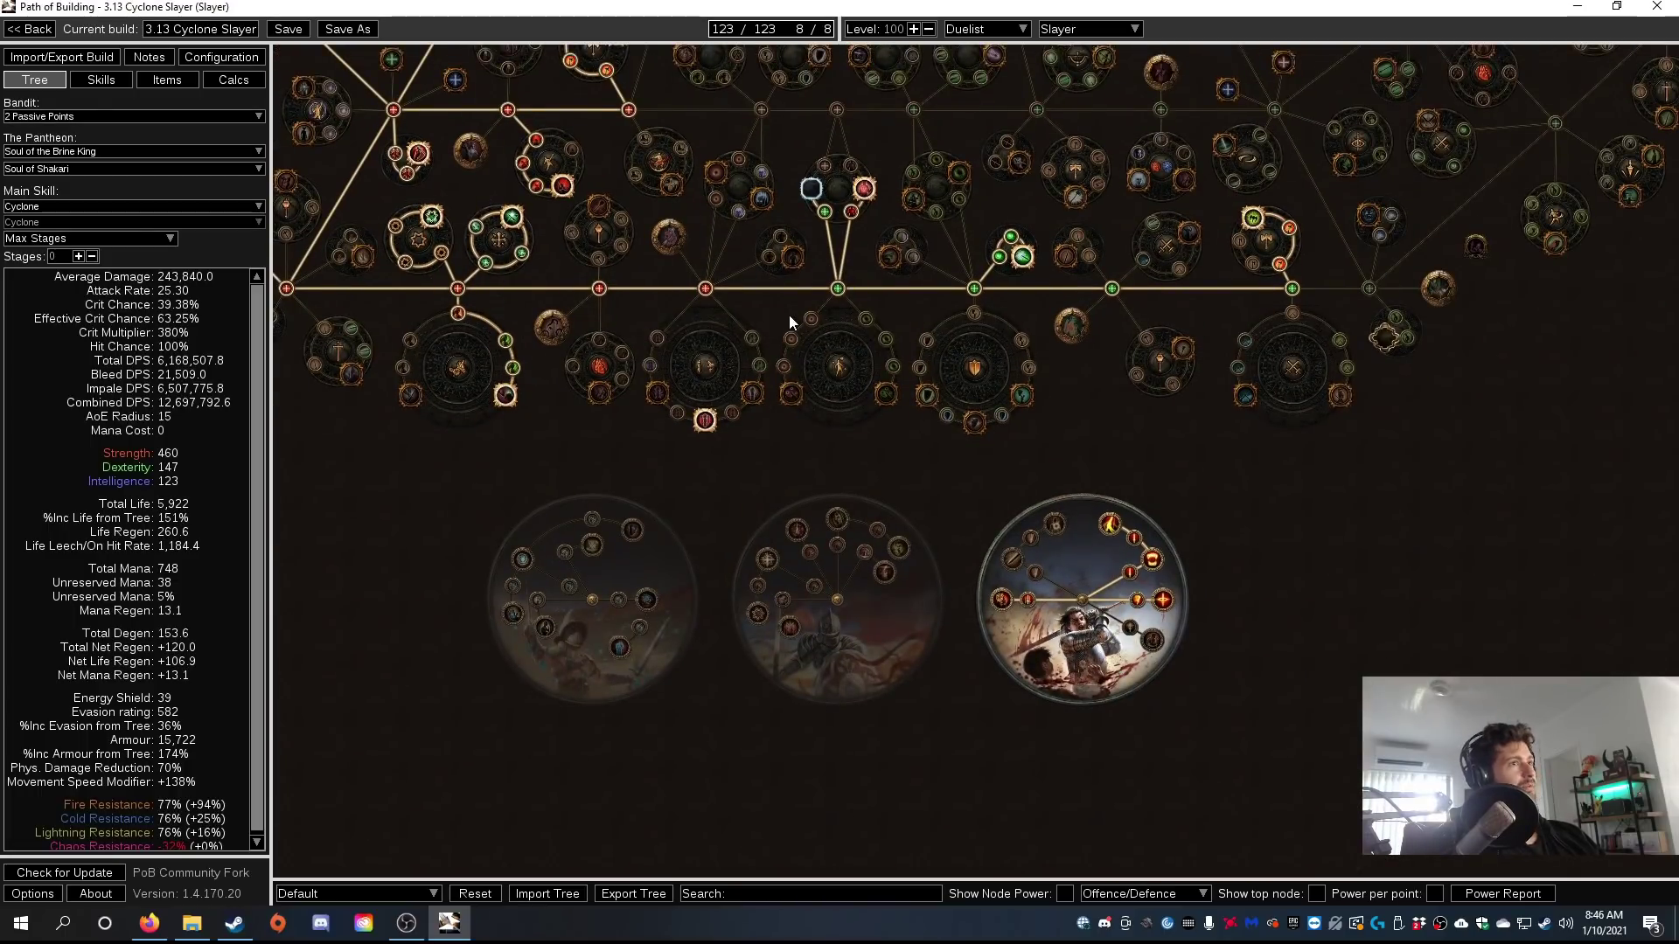
drag(789, 314, 784, 454)
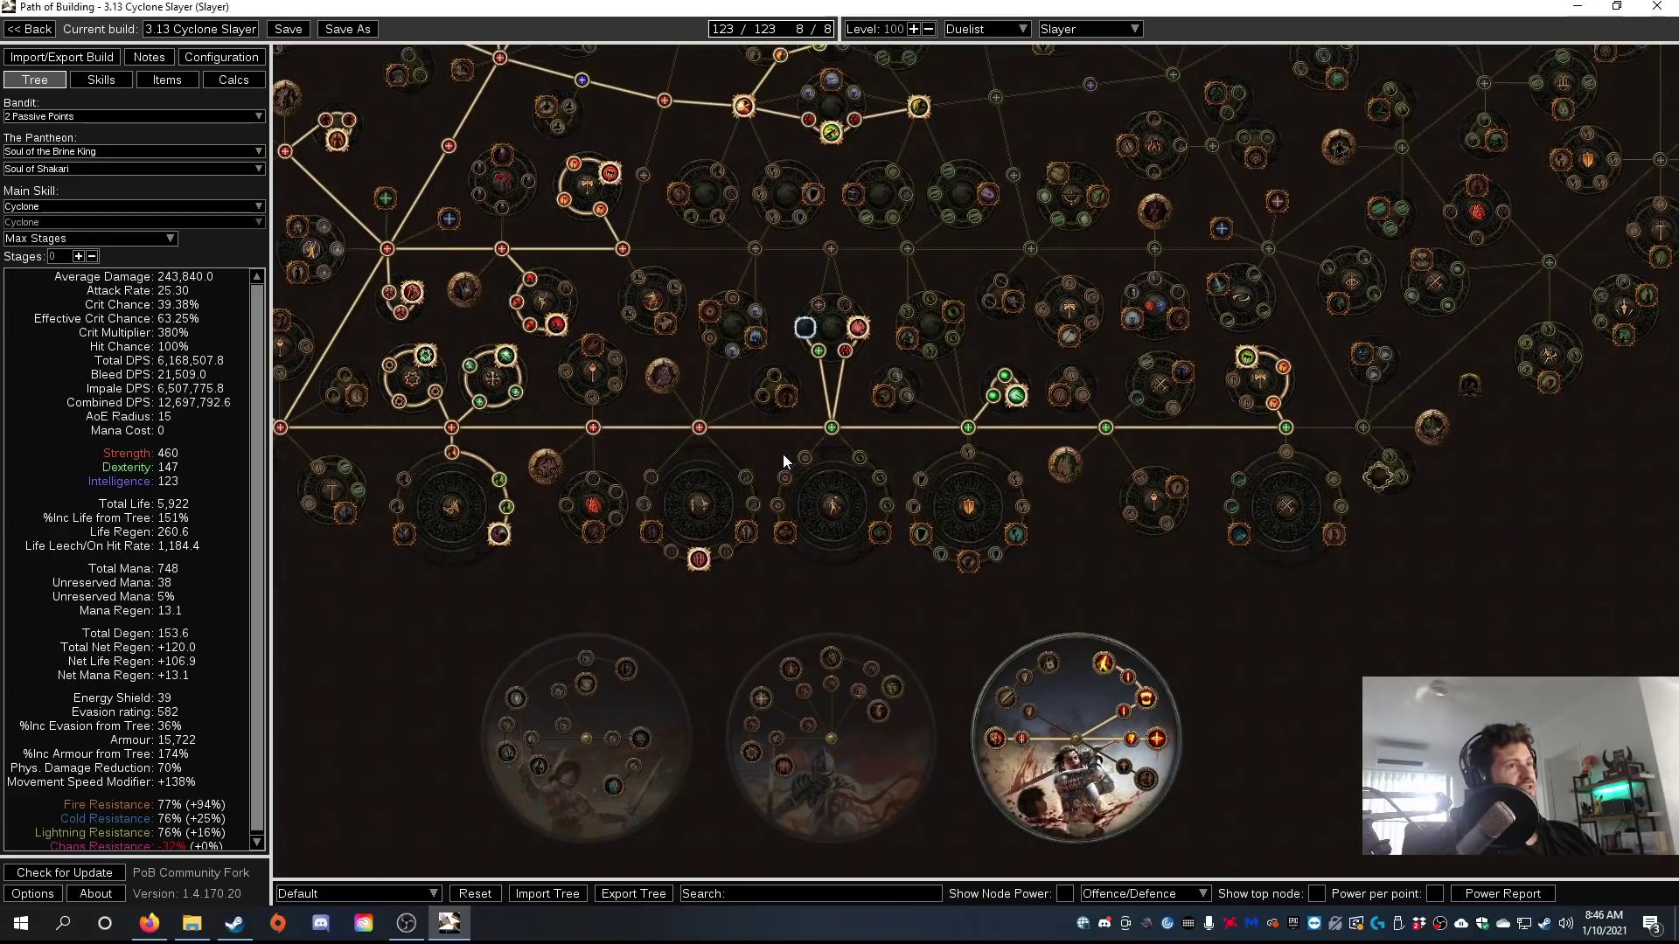
drag(692, 266, 891, 357)
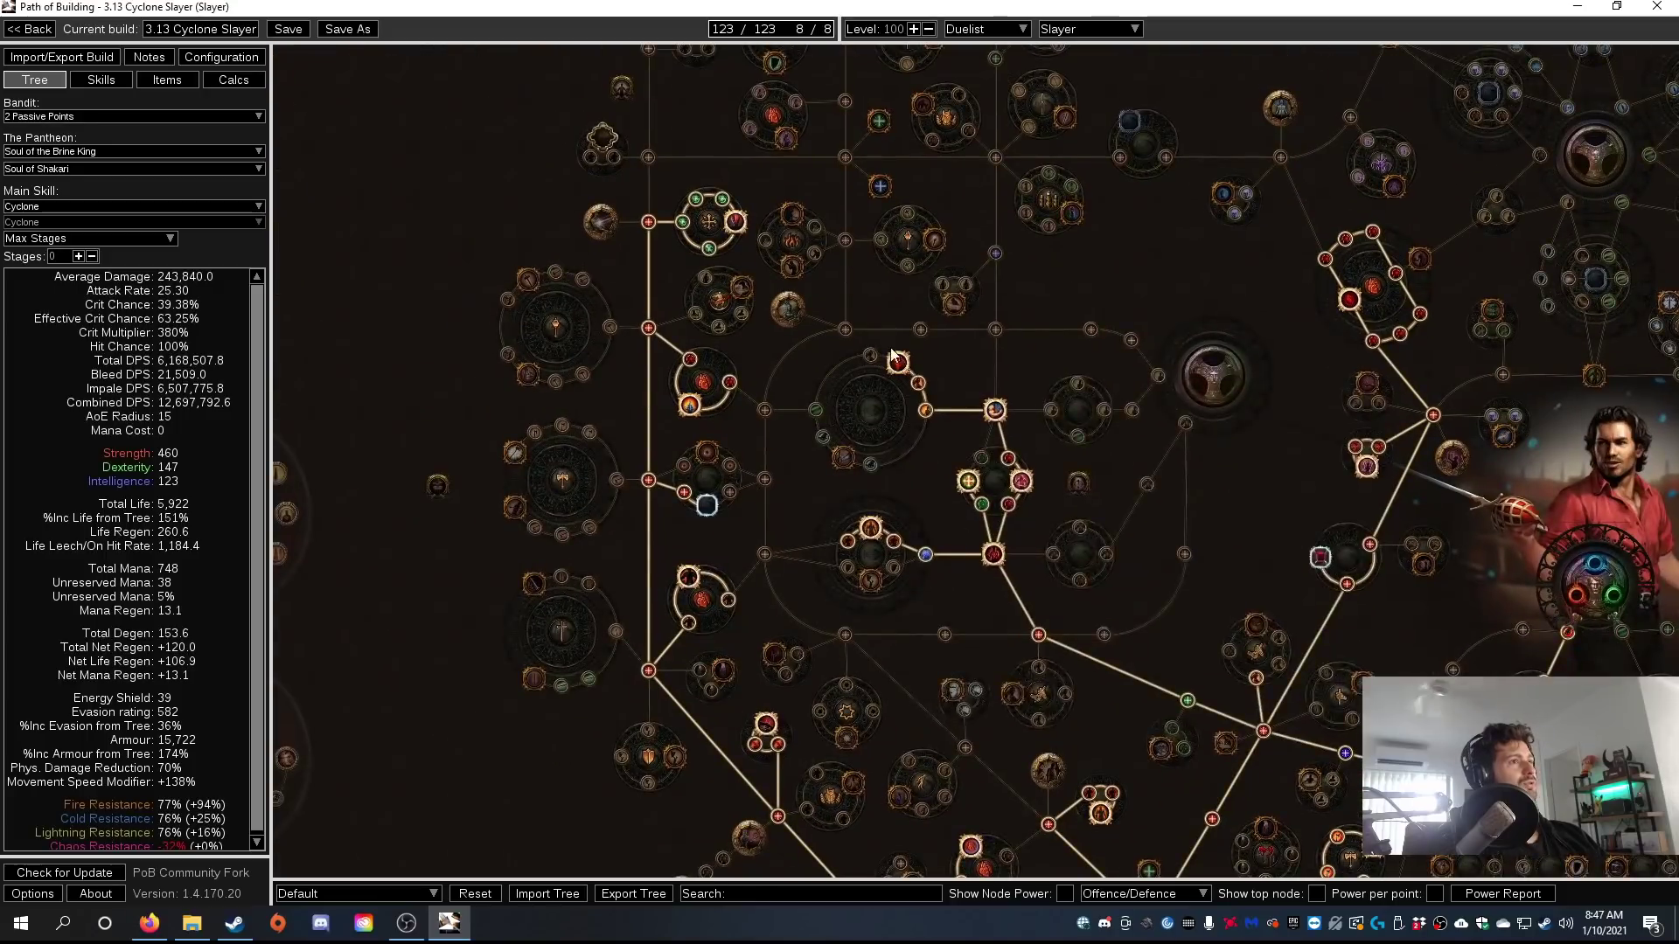
drag(843, 292, 513, 237)
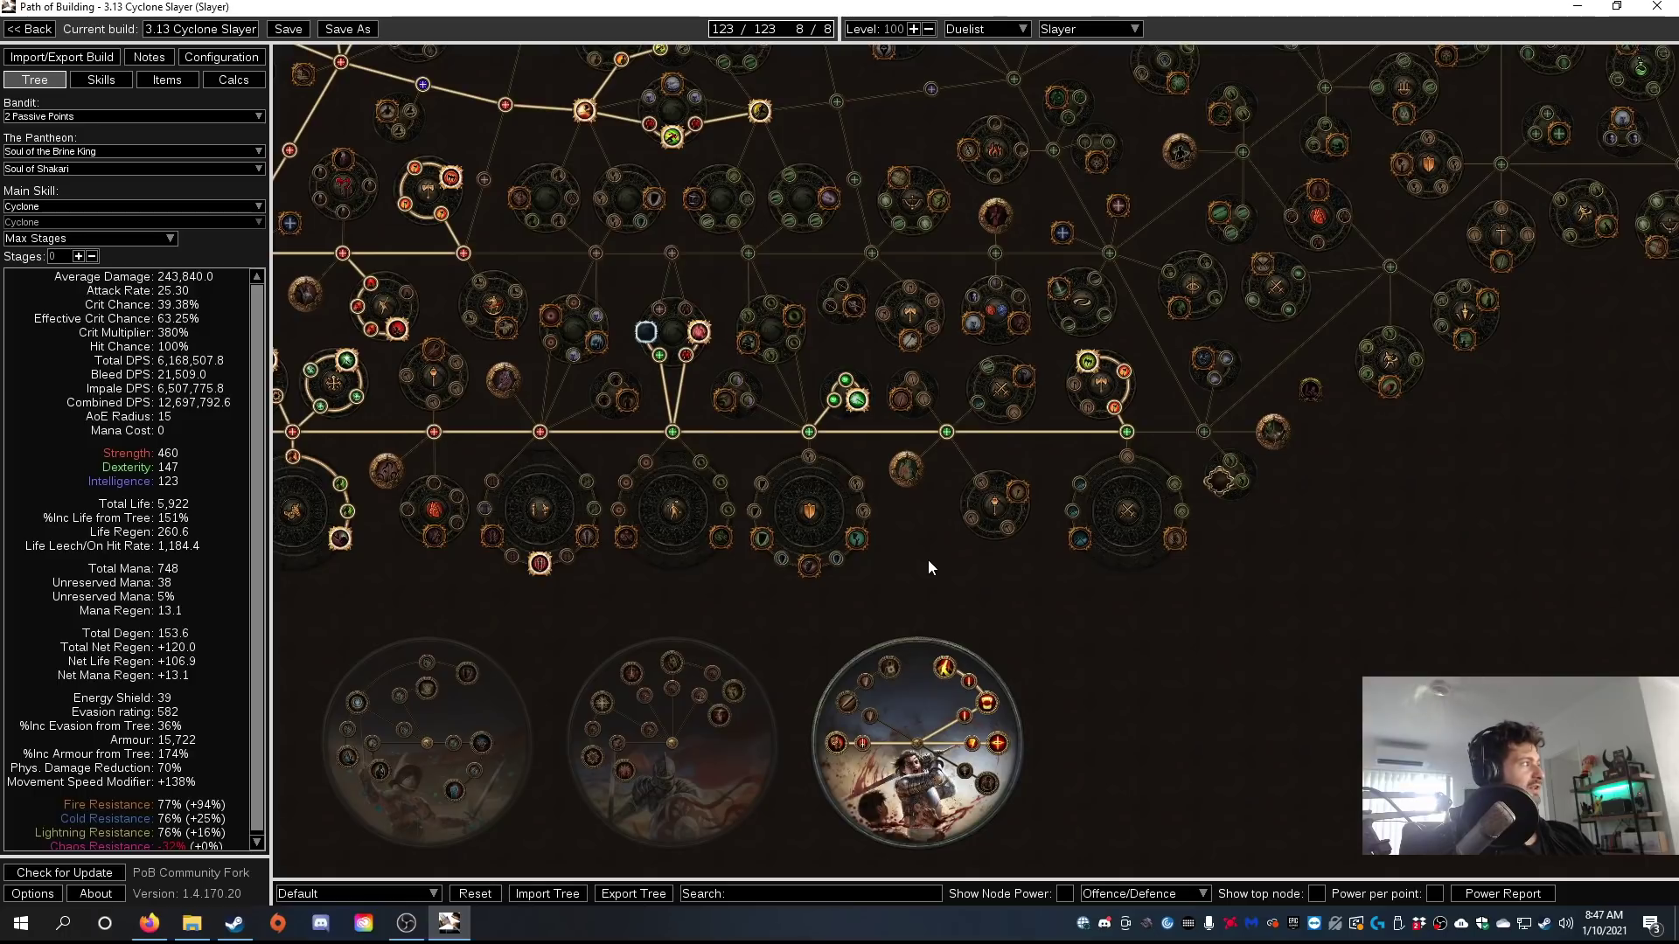
scroll(929, 564, up, 4)
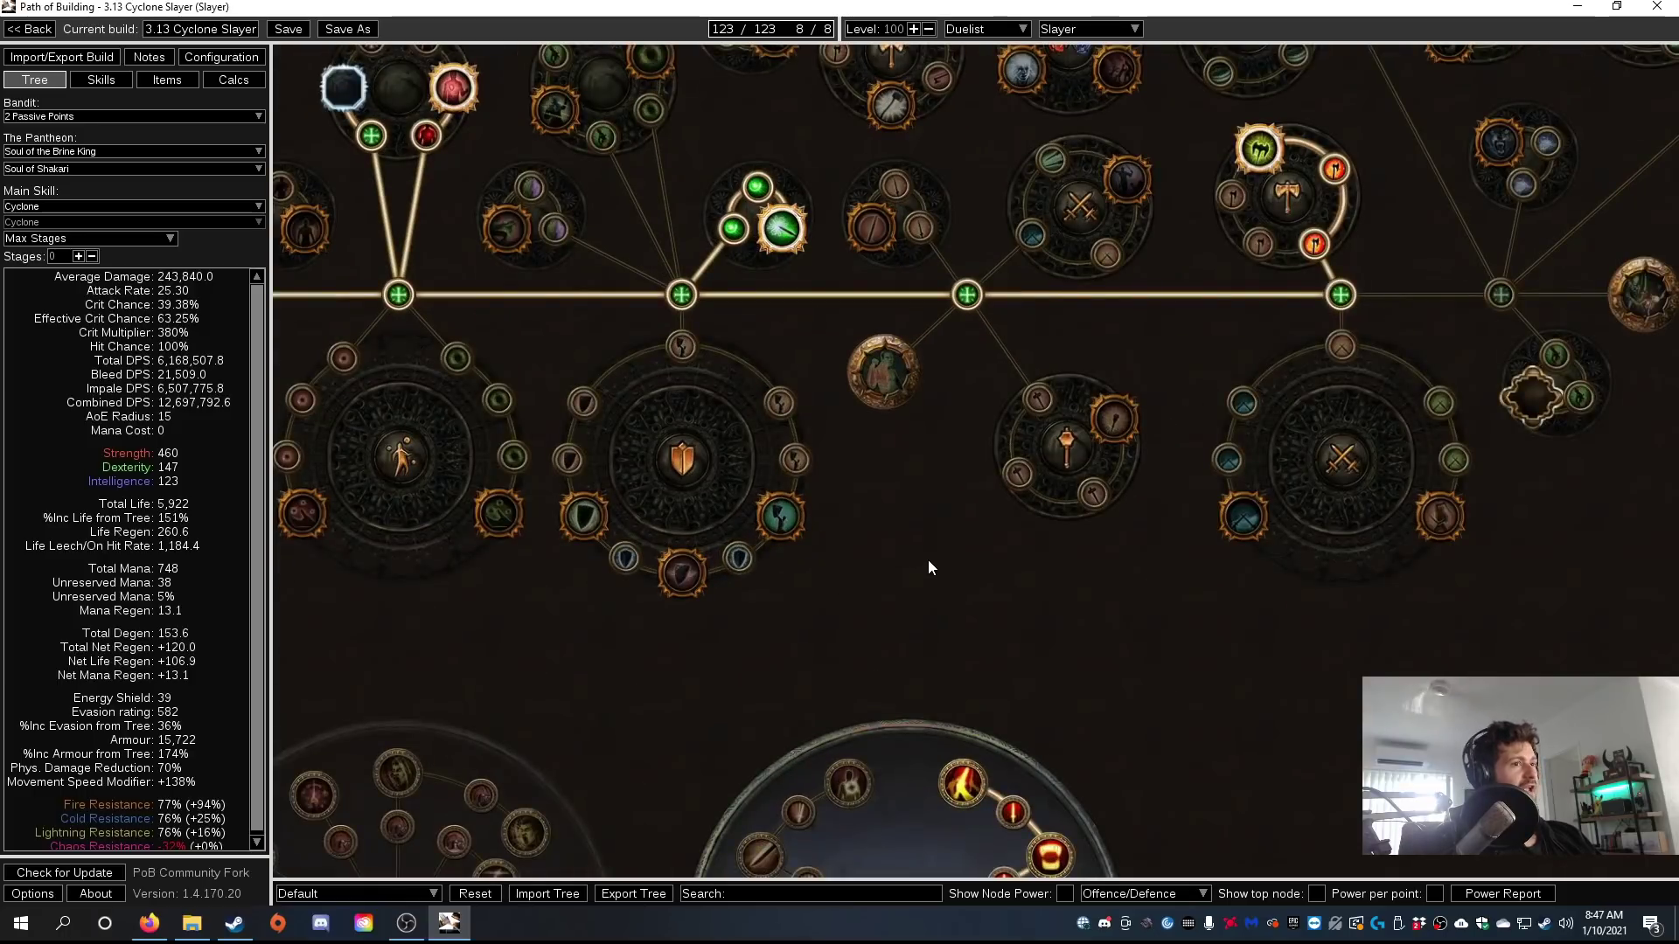
drag(927, 559, 868, 304)
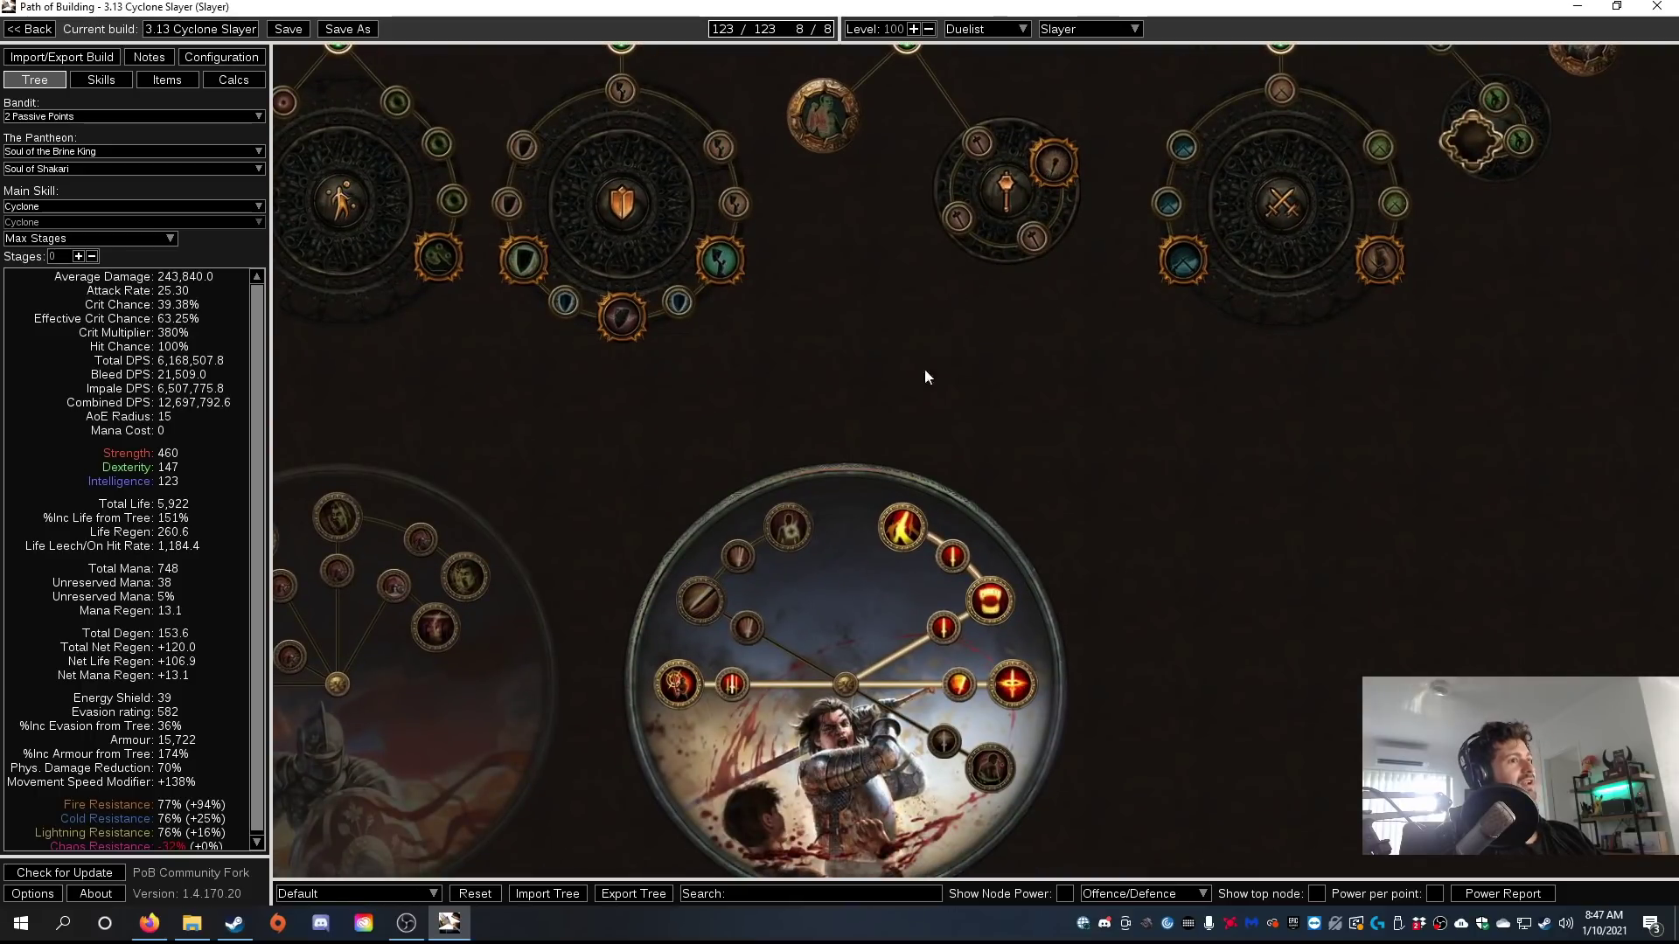
drag(925, 377, 875, 374)
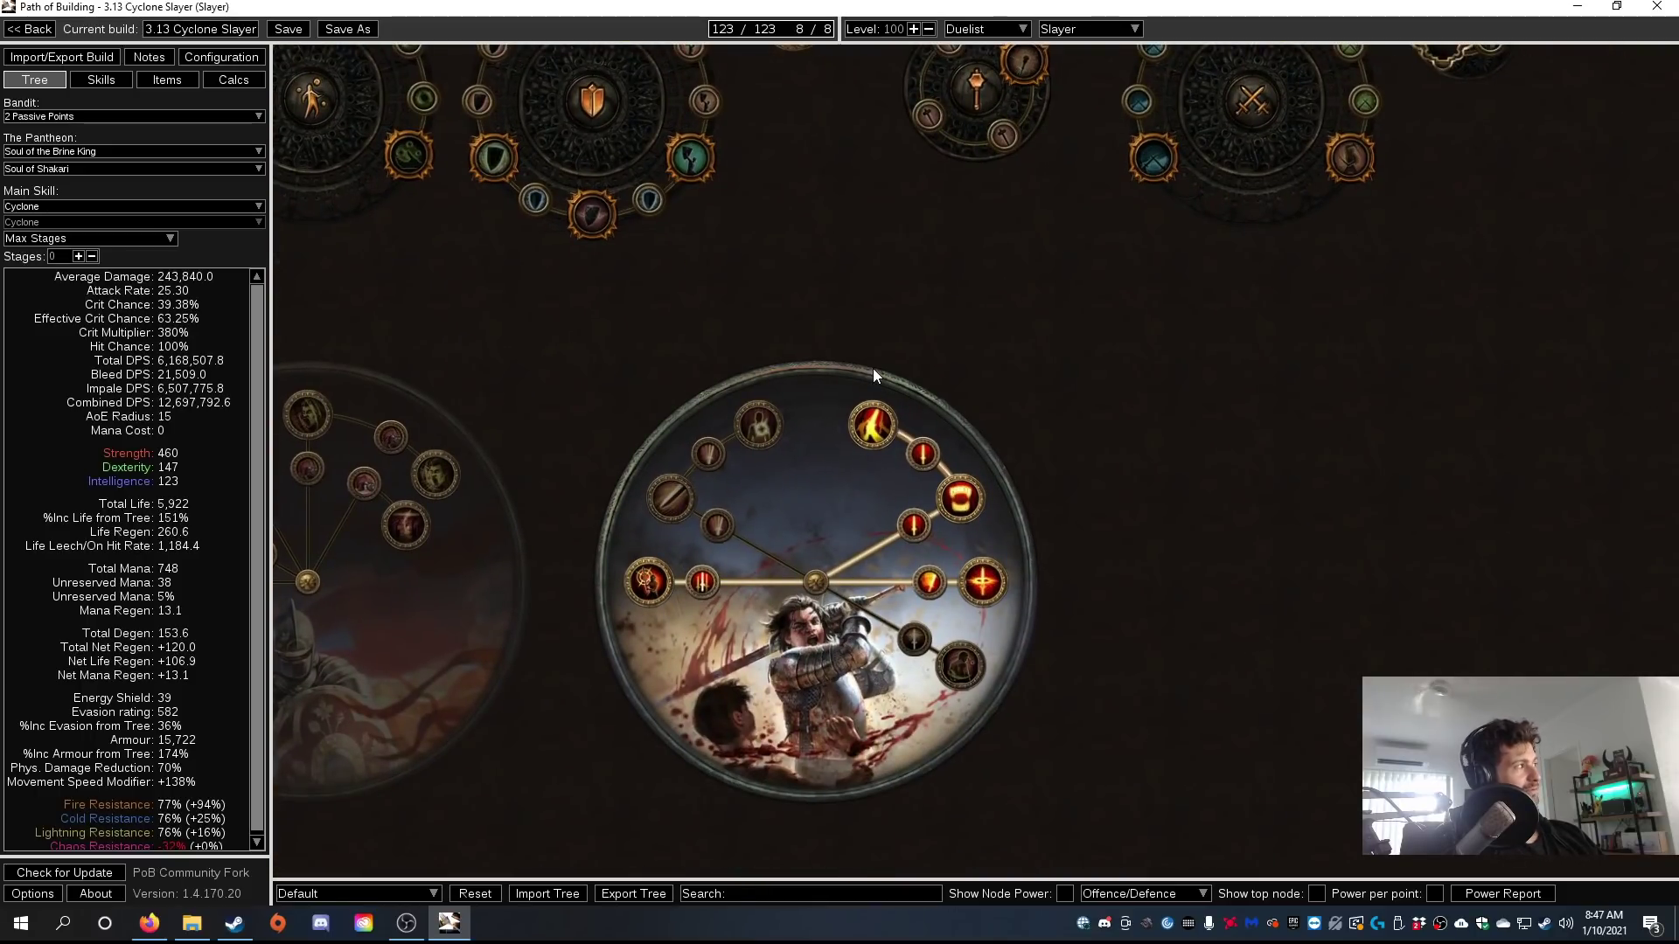
drag(785, 446, 858, 385)
scroll(857, 385, up, 1)
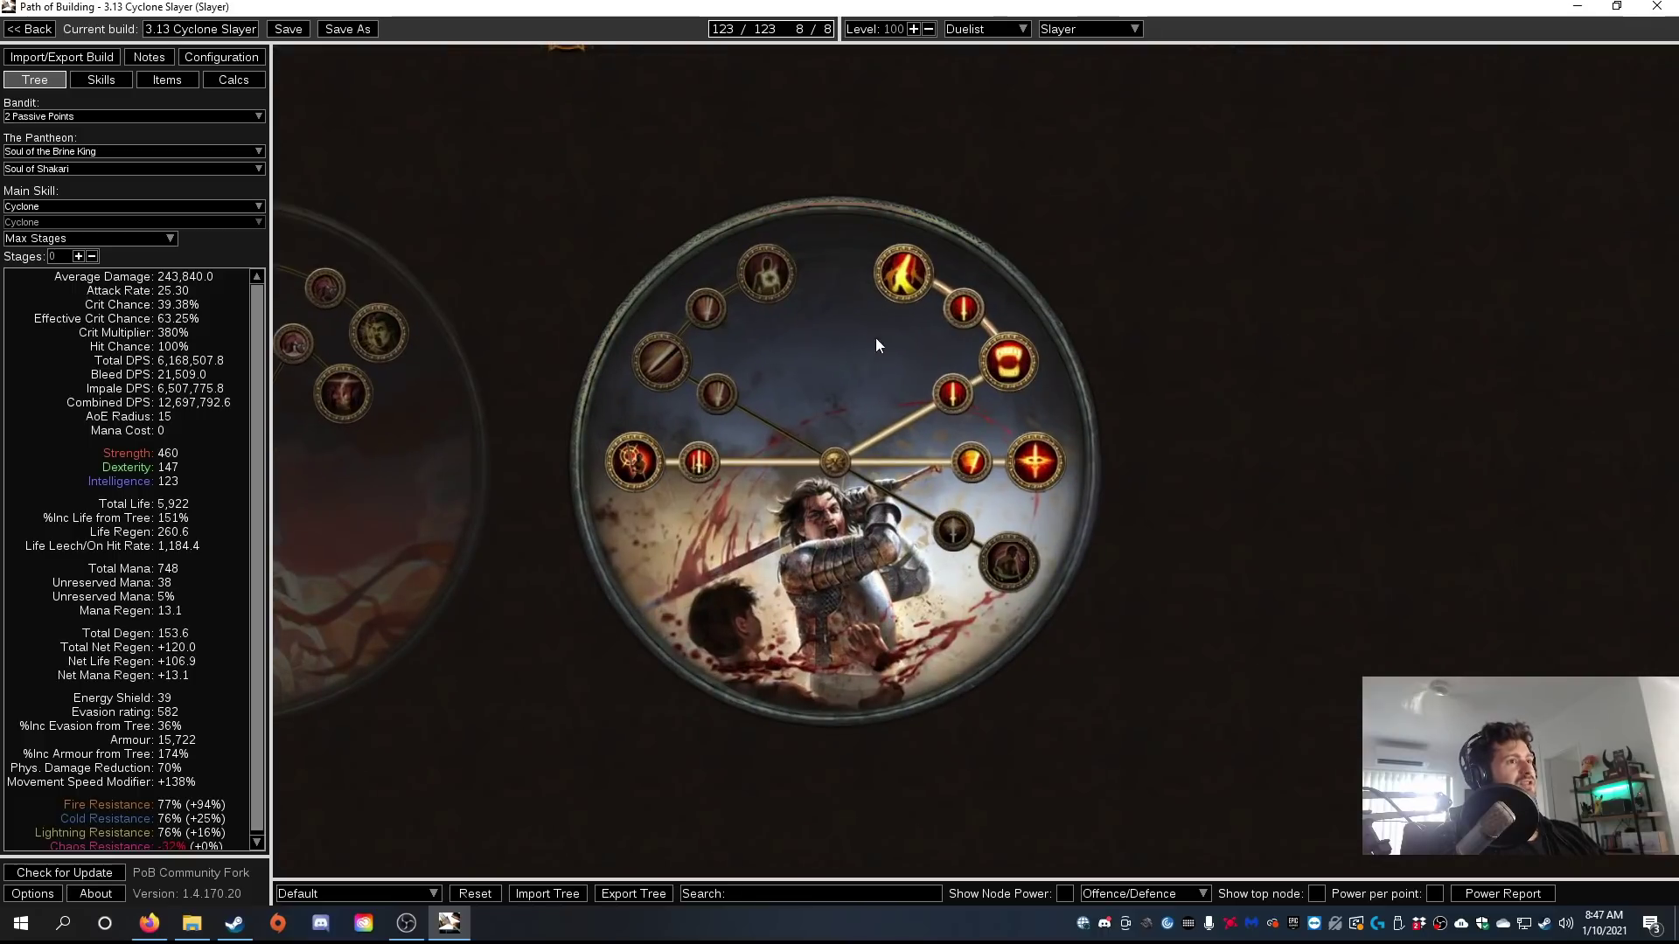
Open the Slayer rework notes in the browser and compare them with the allocated Slayer ascendancy nodes, such as Brutal Fervour.
click(149, 923)
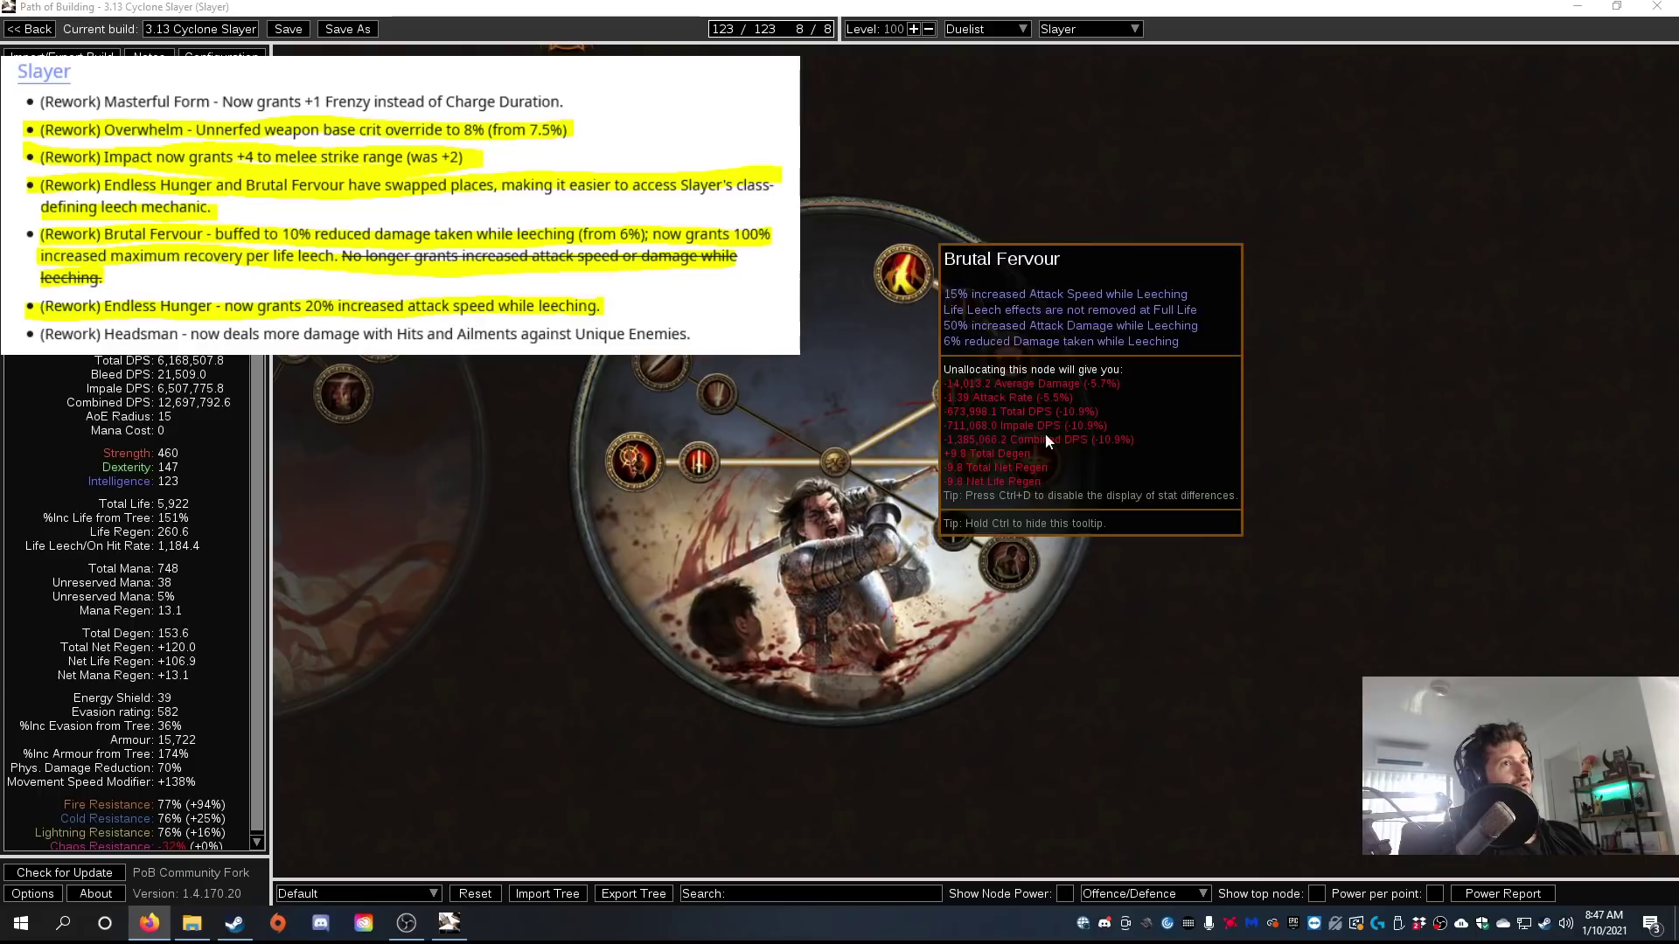
mouse_move(895, 280)
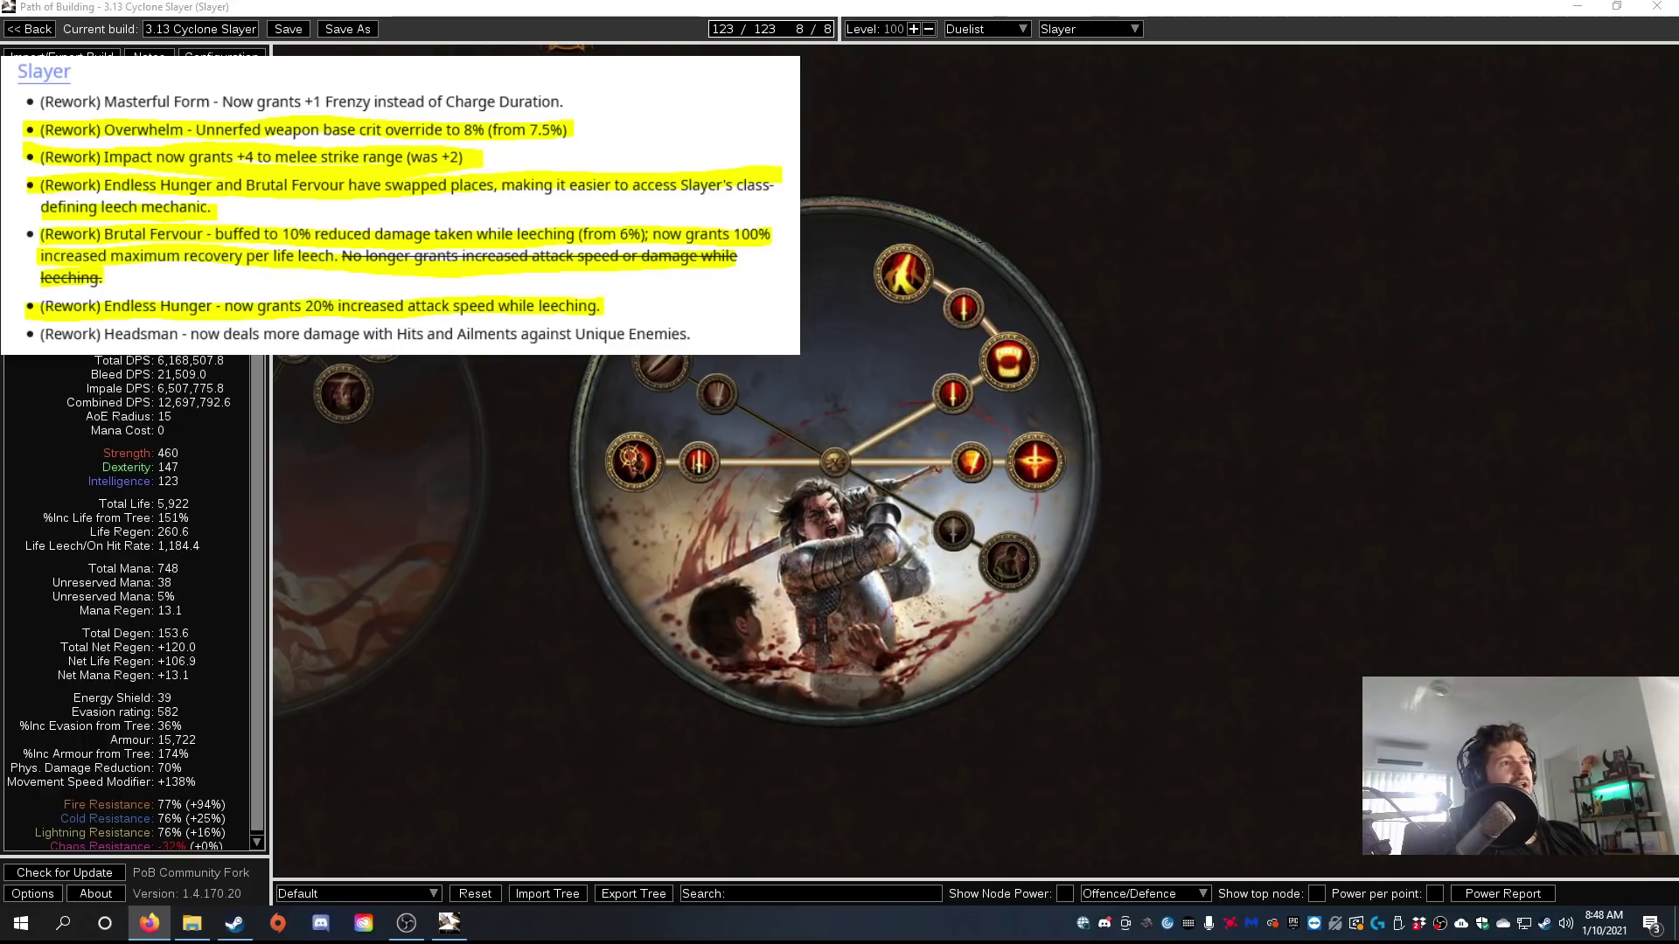
mouse_move(638, 460)
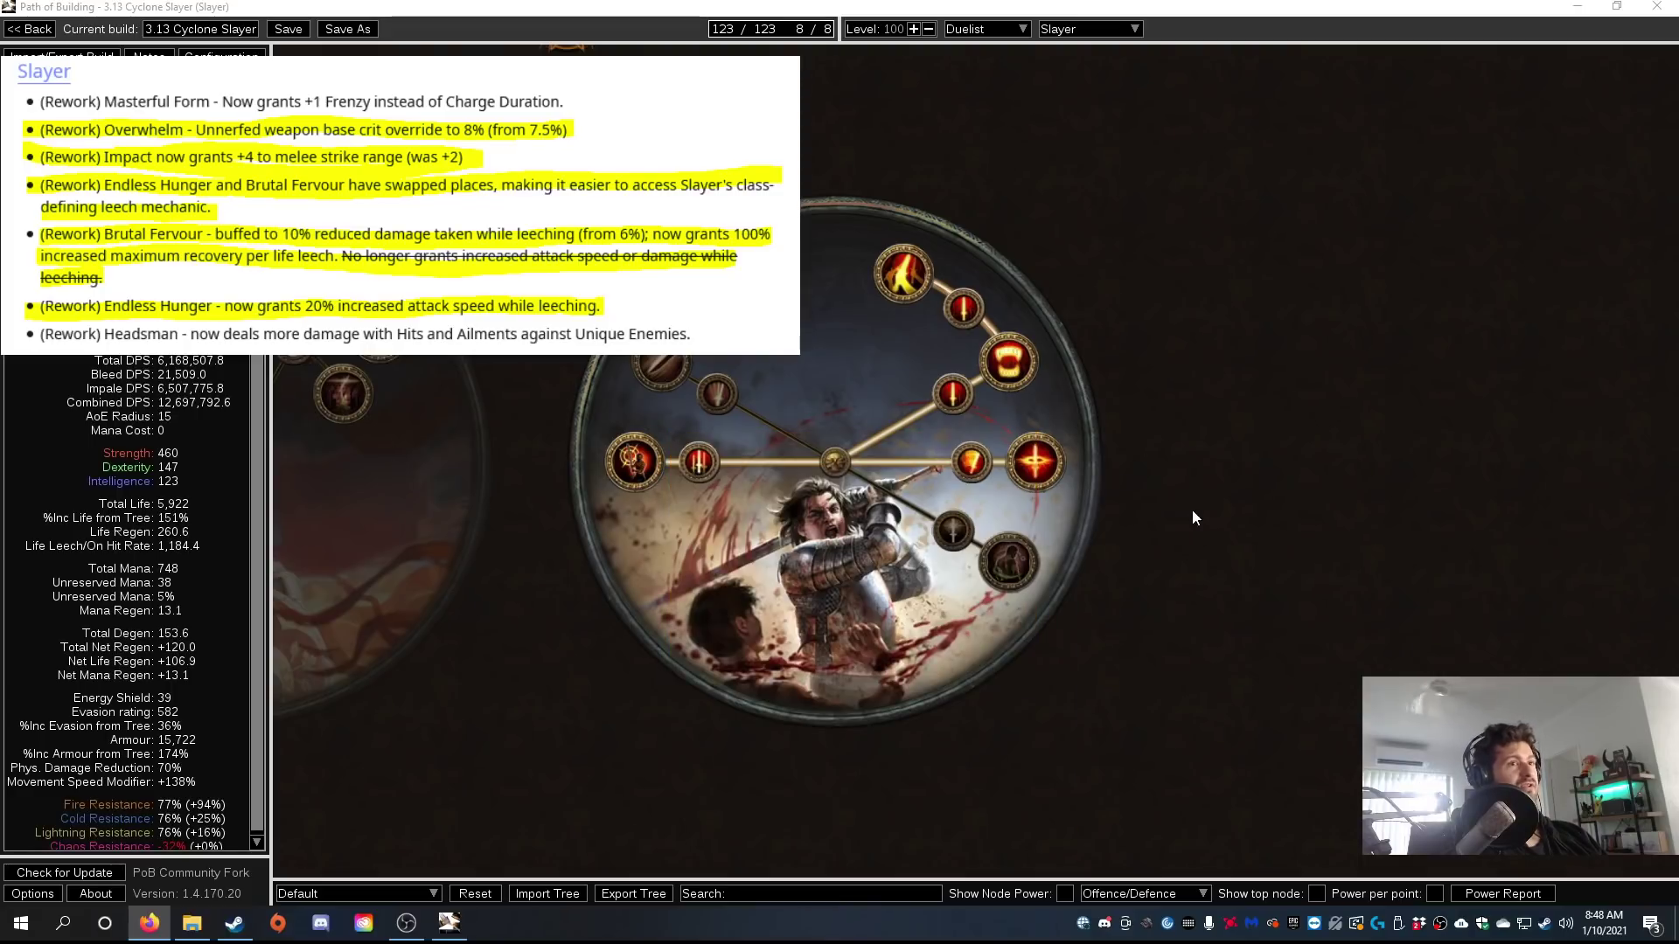
mouse_move(1040, 483)
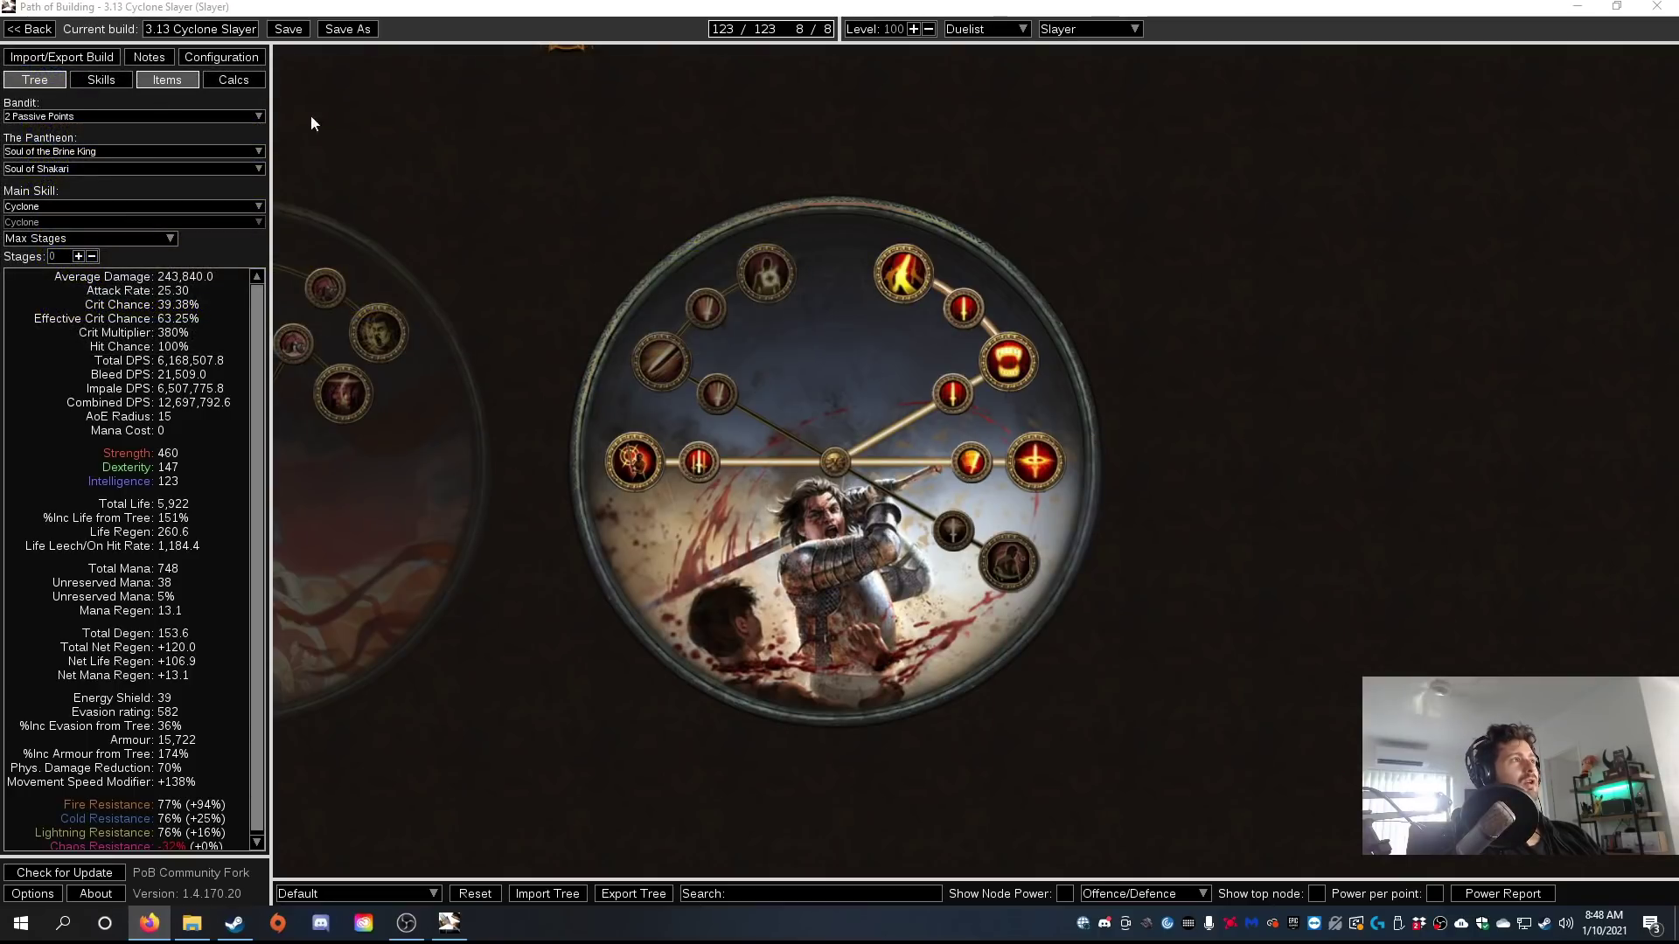
Review the allocated passive clusters between the Duelist start area and the outer edge of the tree near the ascendancies.
scroll(1158, 647, down, 4)
scroll(794, 406, up, 4)
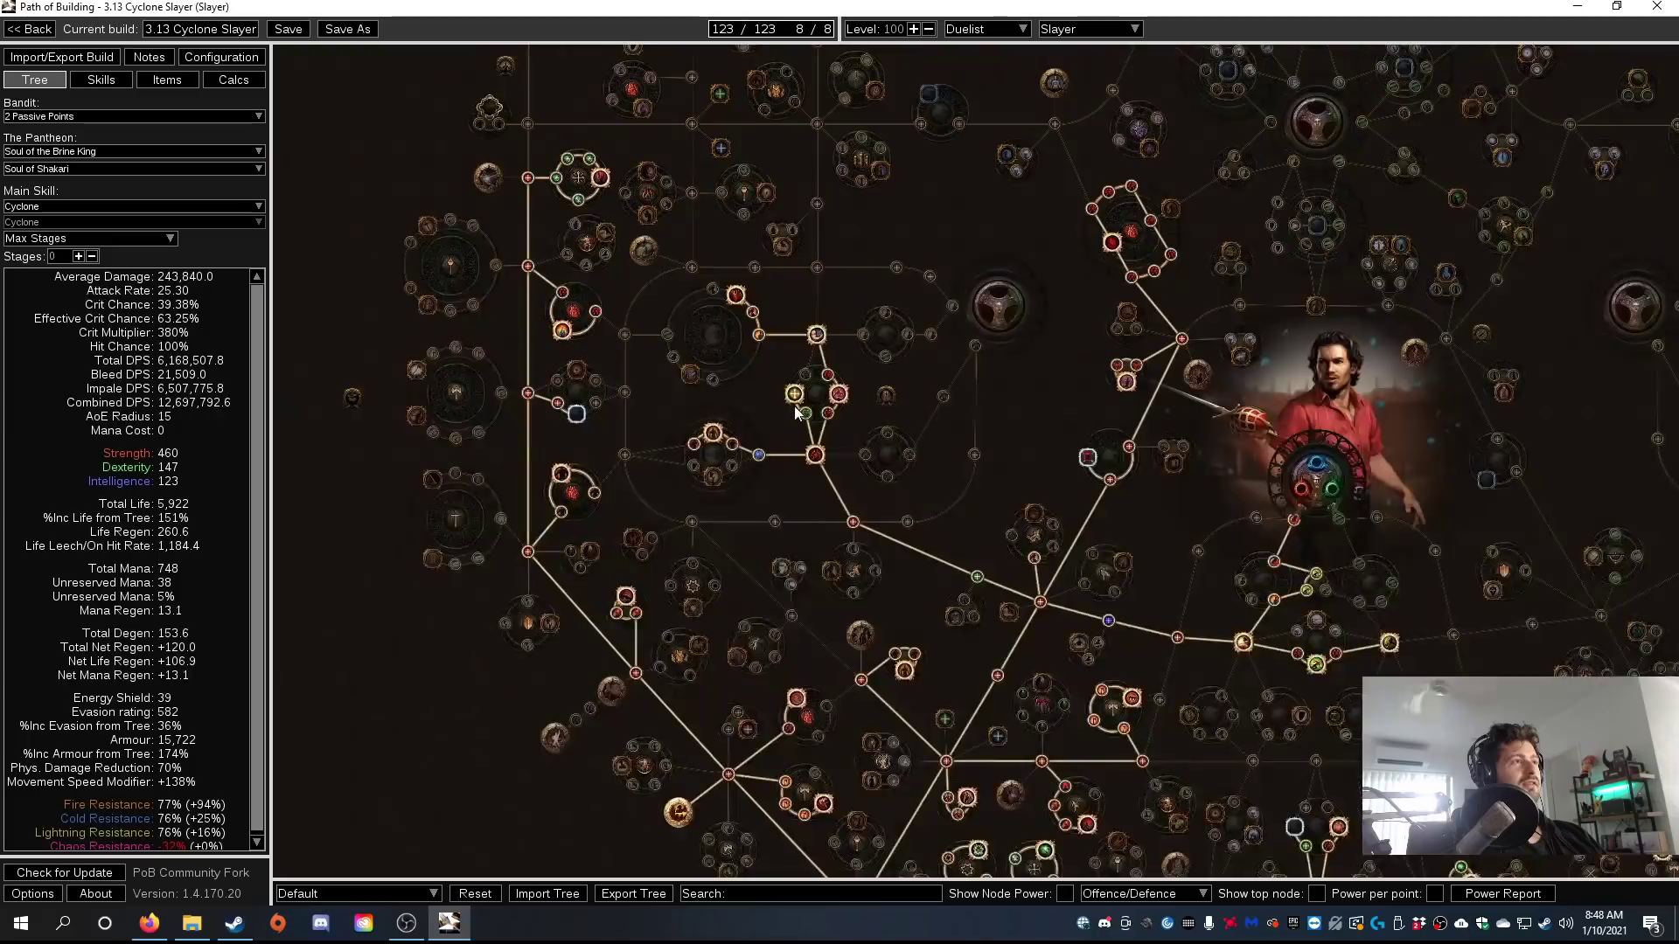
scroll(657, 186, up, 6)
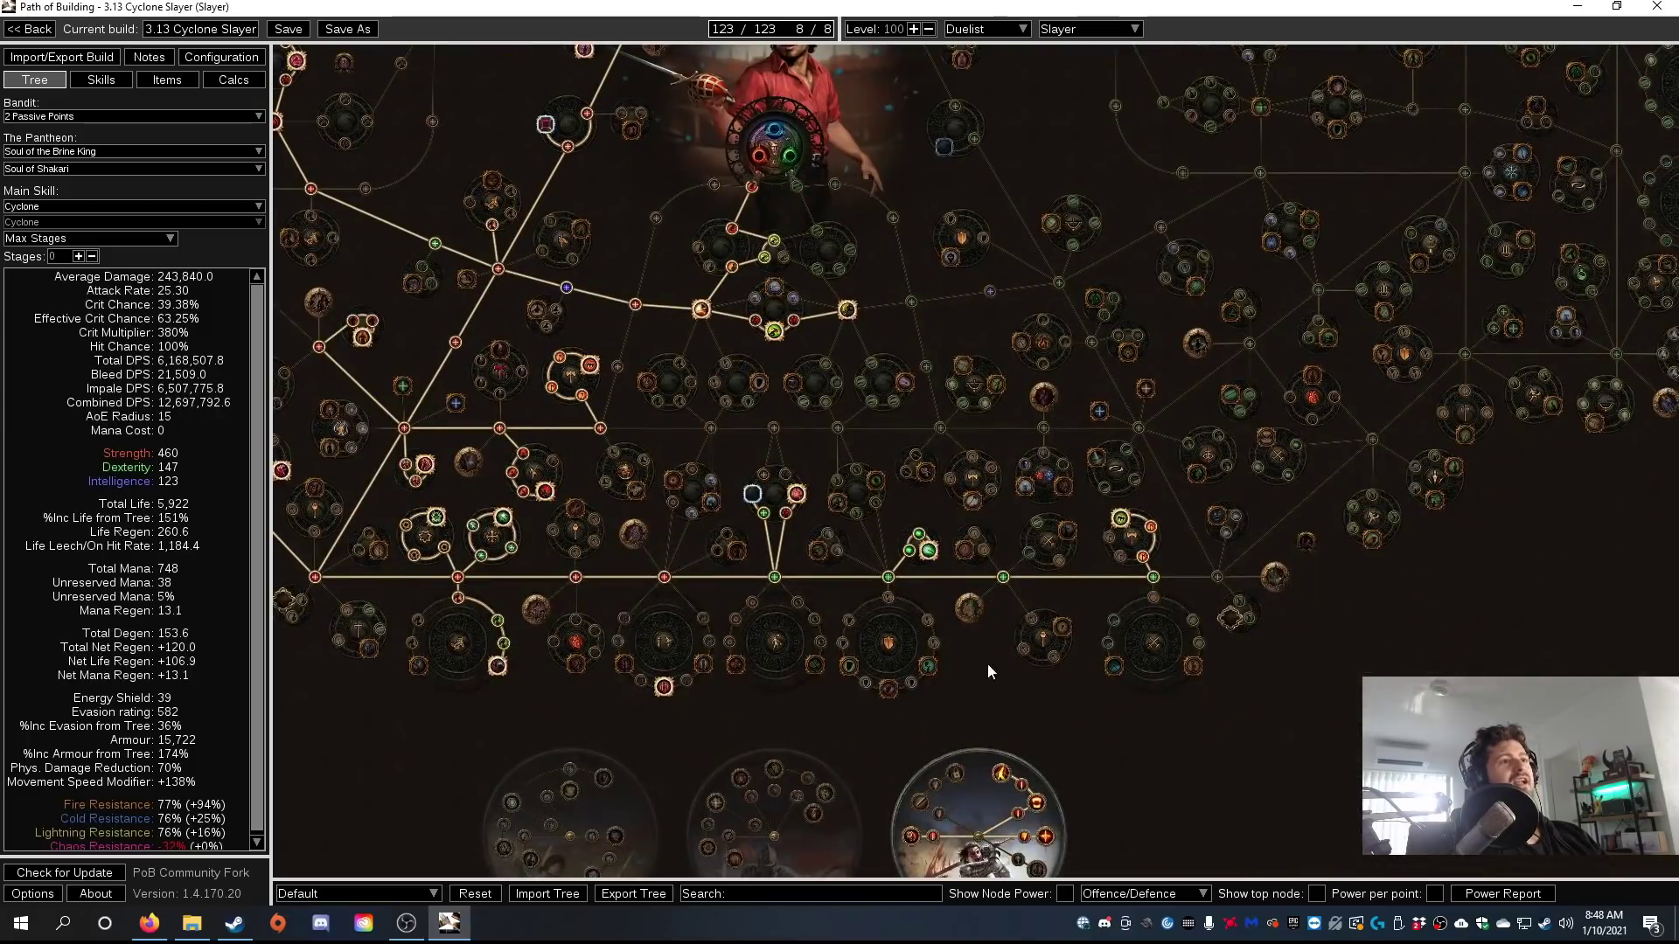
scroll(748, 605, down, 2)
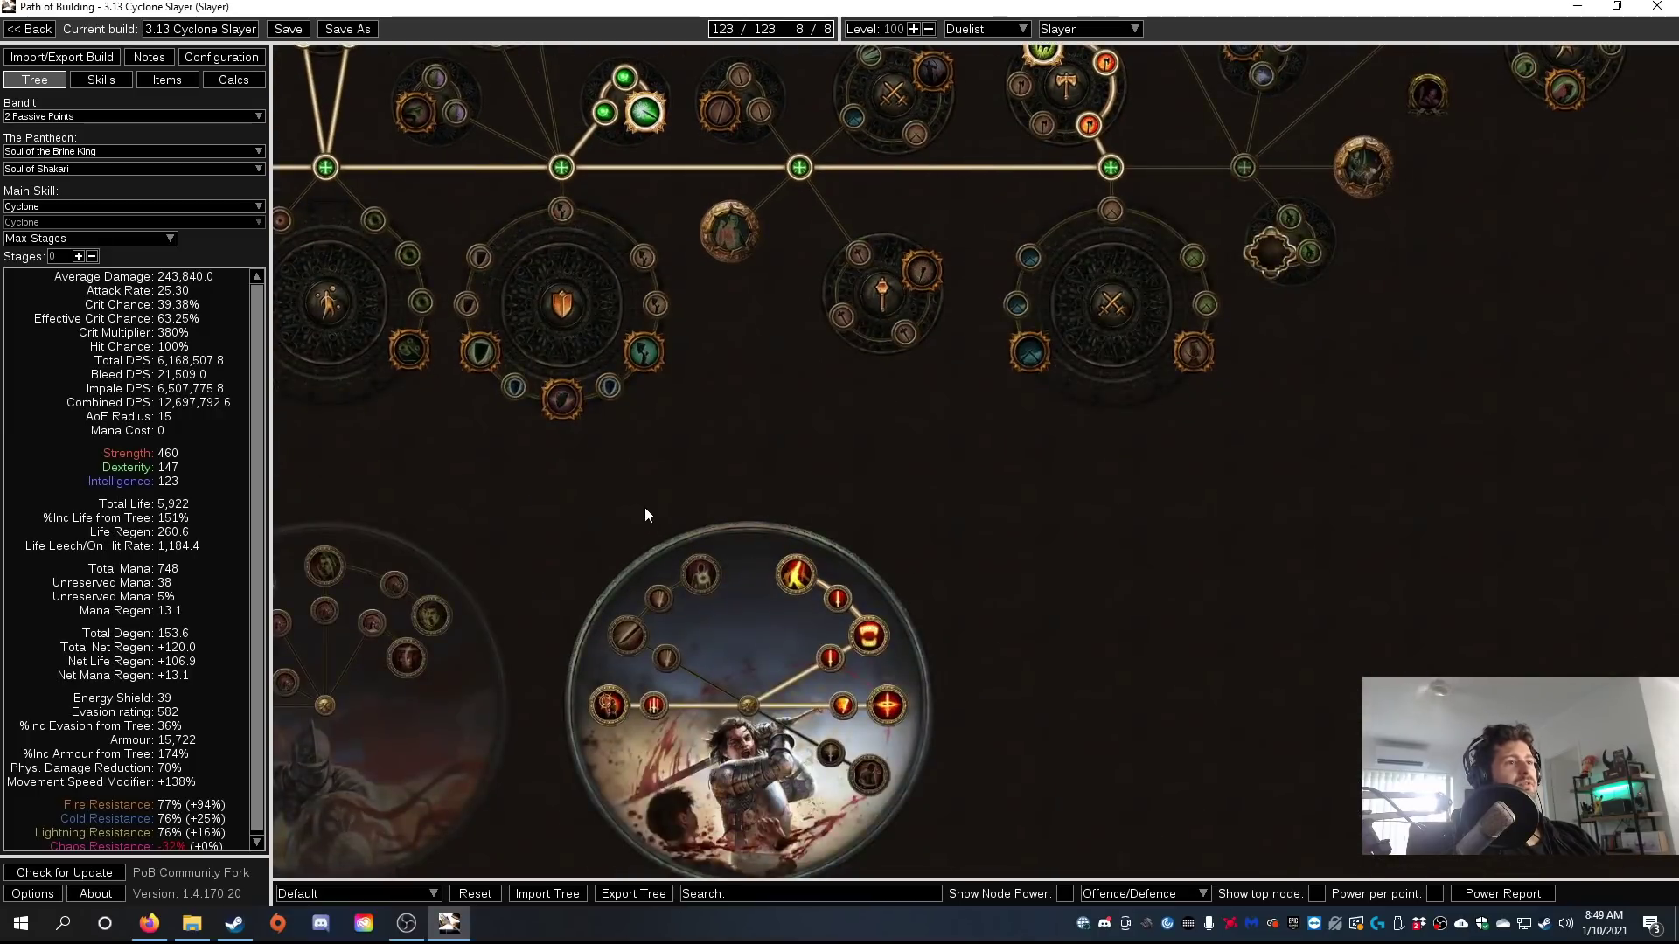
scroll(643, 507, up, 4)
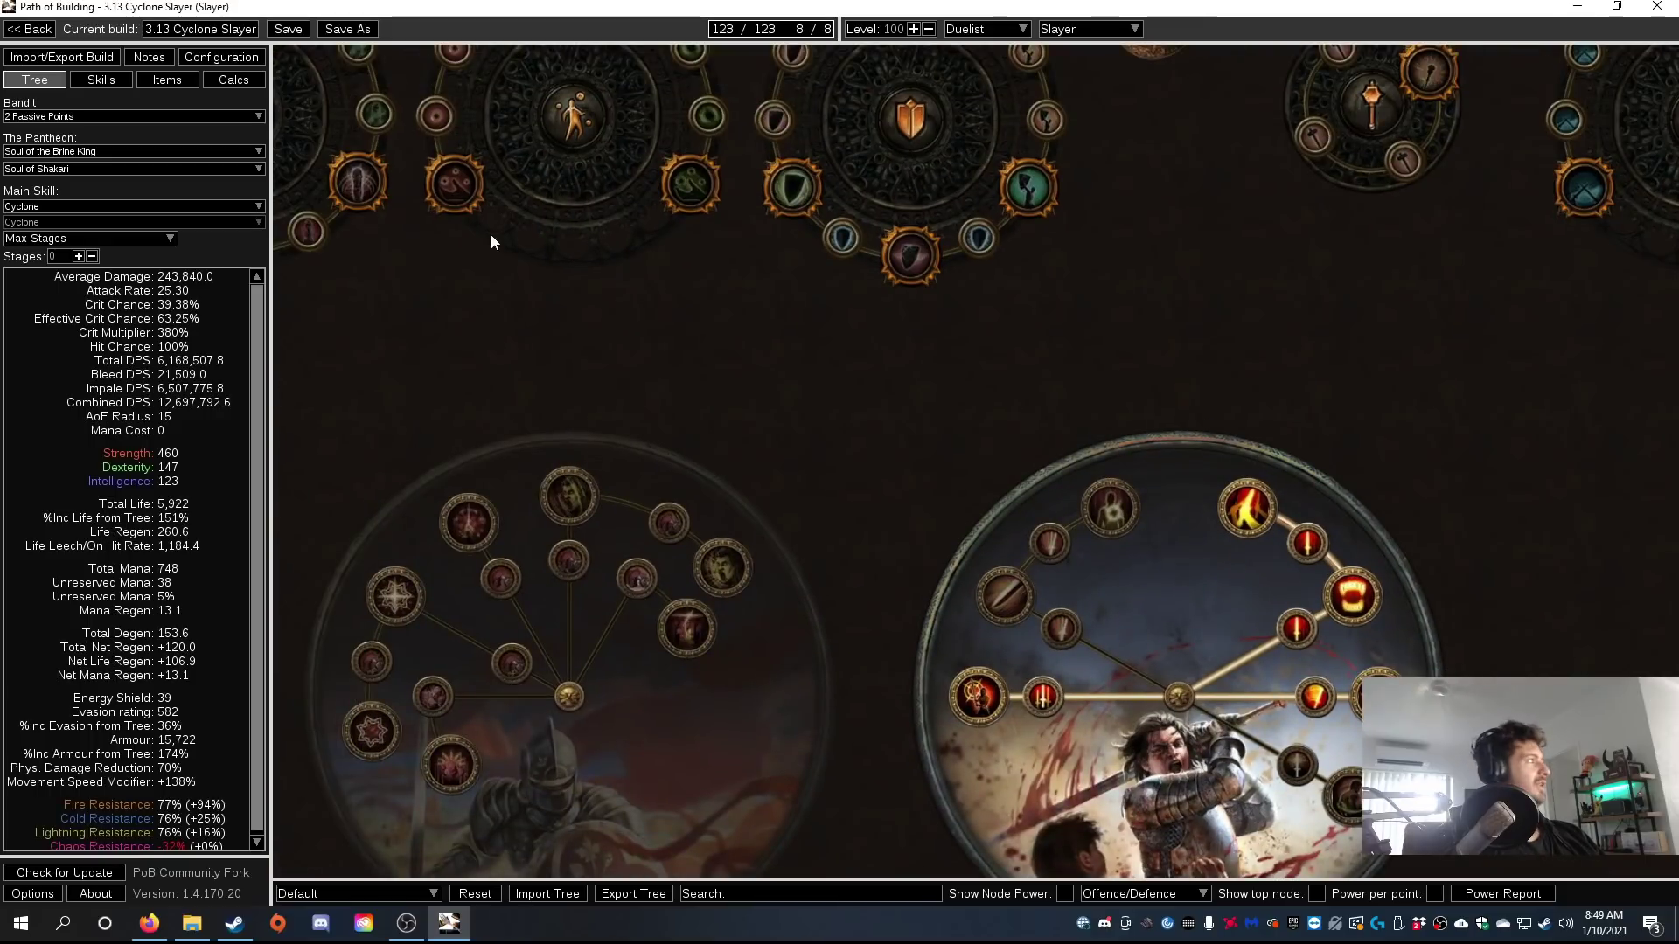
drag(747, 398, 1143, 626)
drag(745, 610, 841, 710)
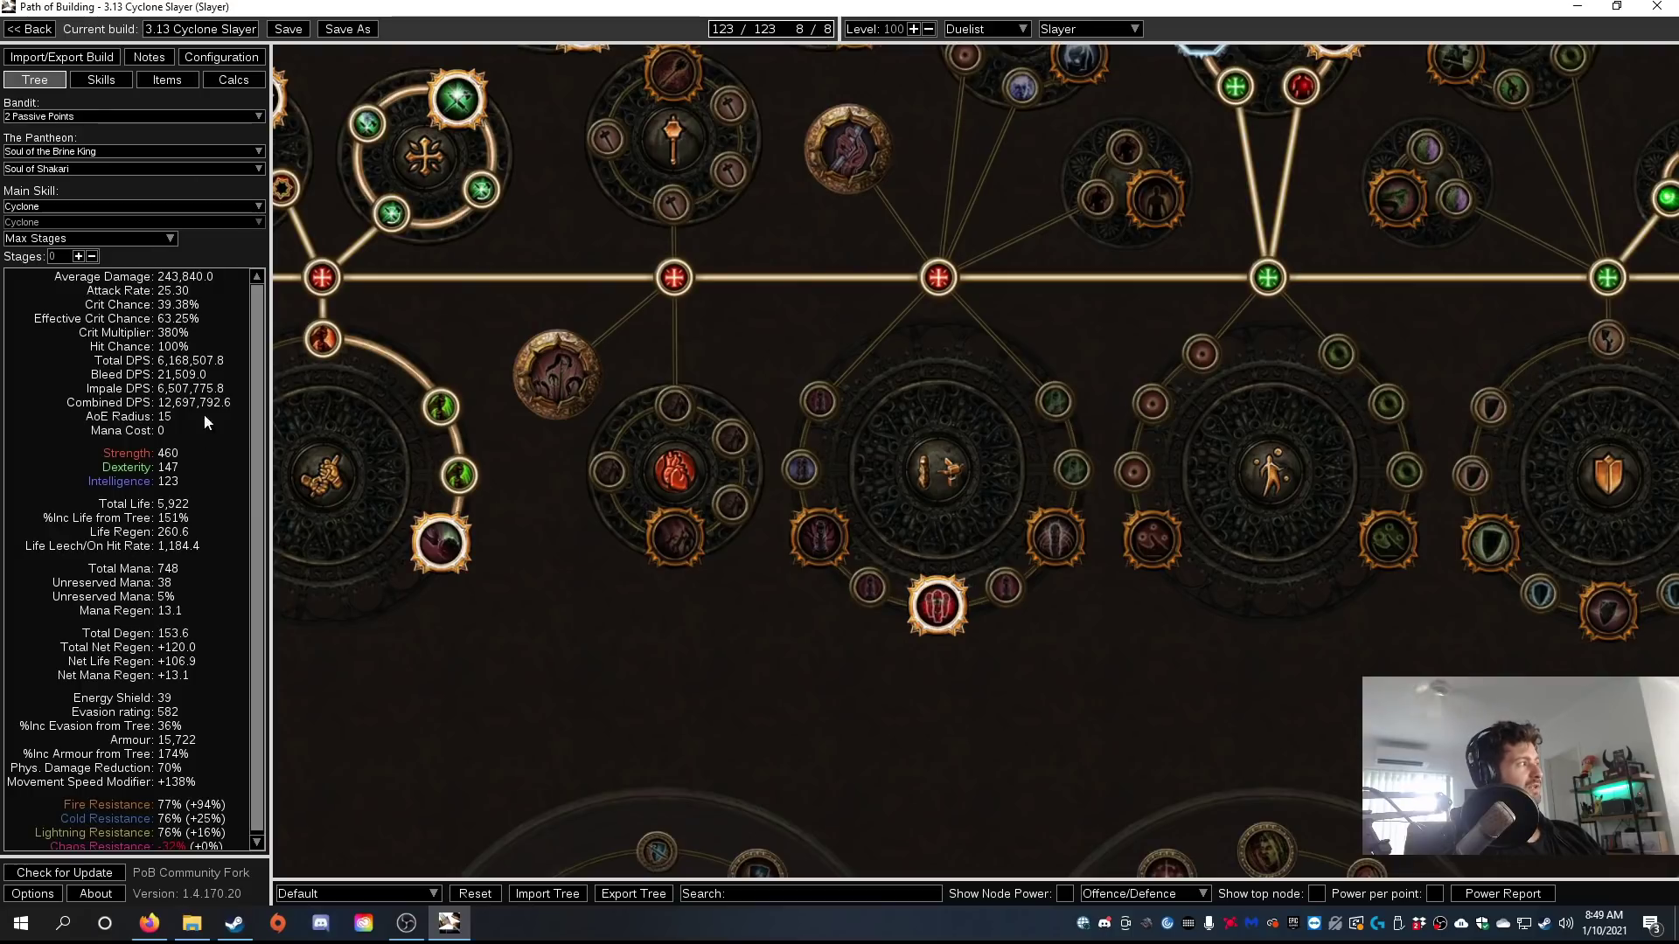
Review the equipped items, checking the flask options for Flask 4 and the effect of the Watcher's Eye jewel in Socket #3.
click(158, 81)
click(379, 345)
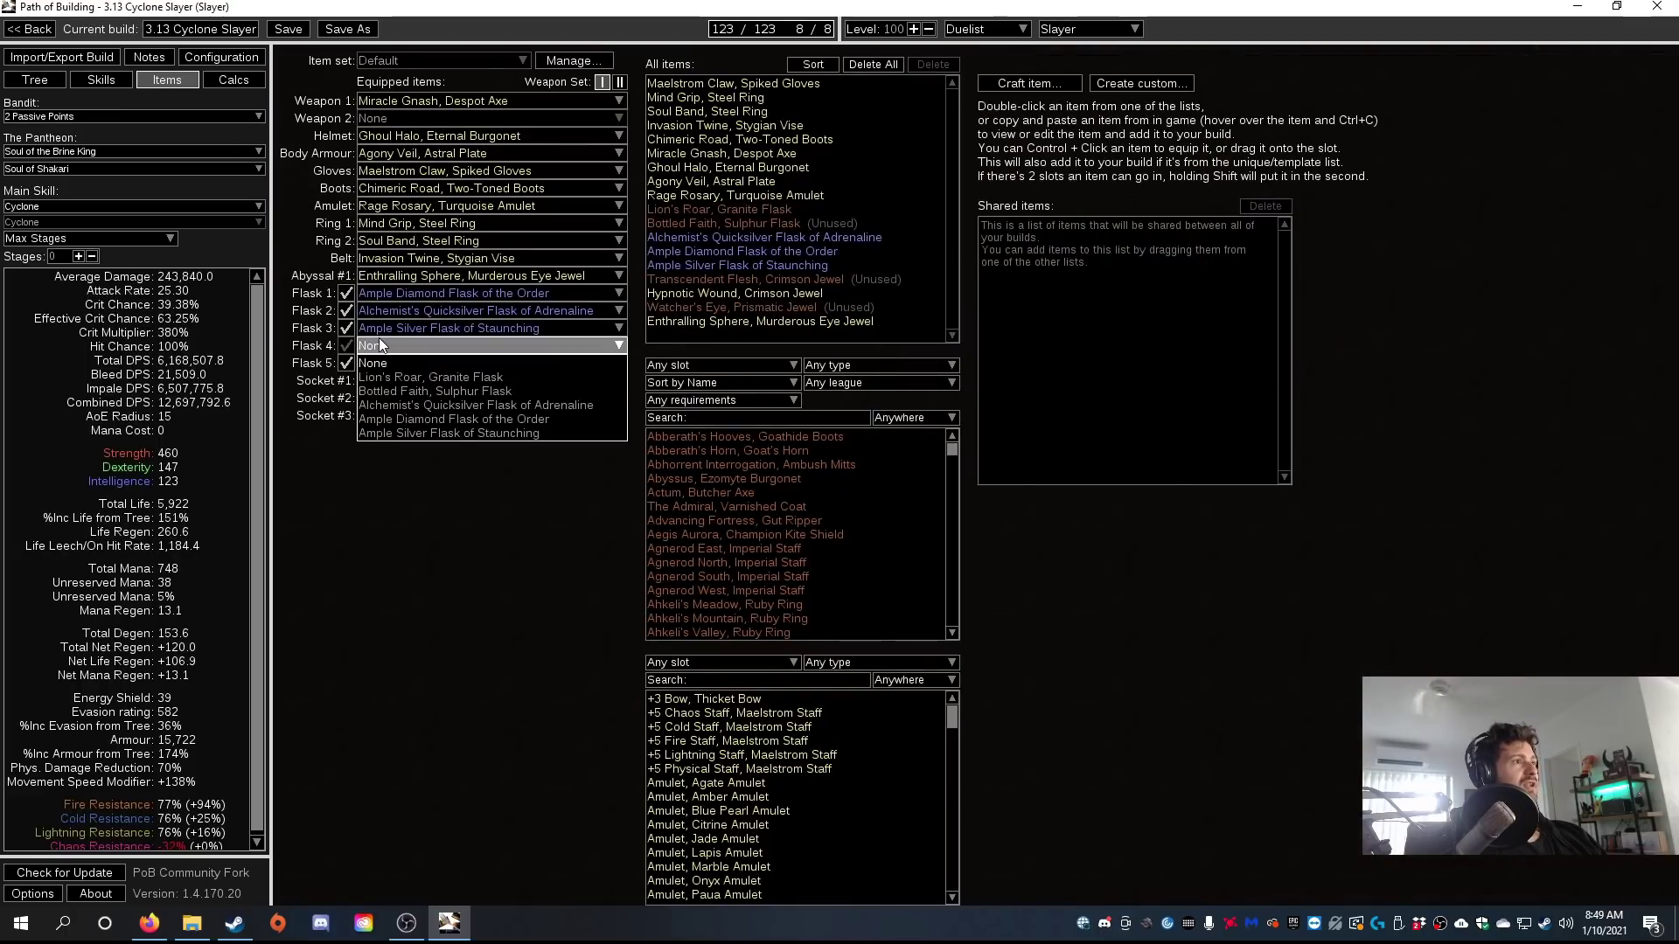
click(480, 570)
click(383, 382)
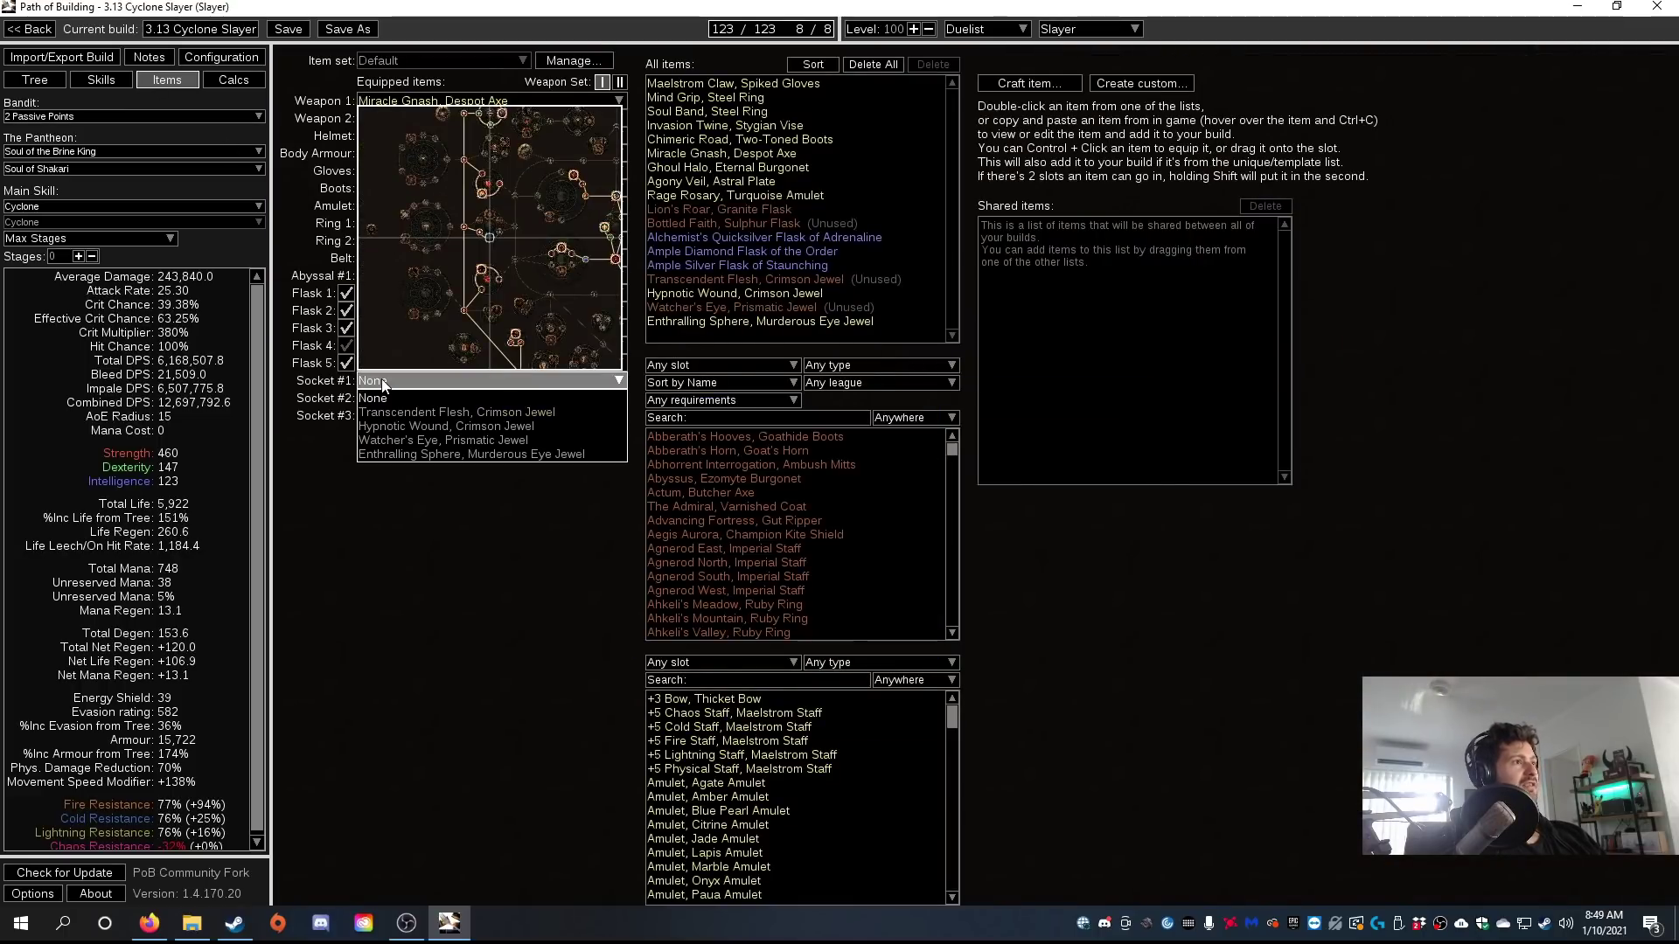
click(399, 420)
click(395, 415)
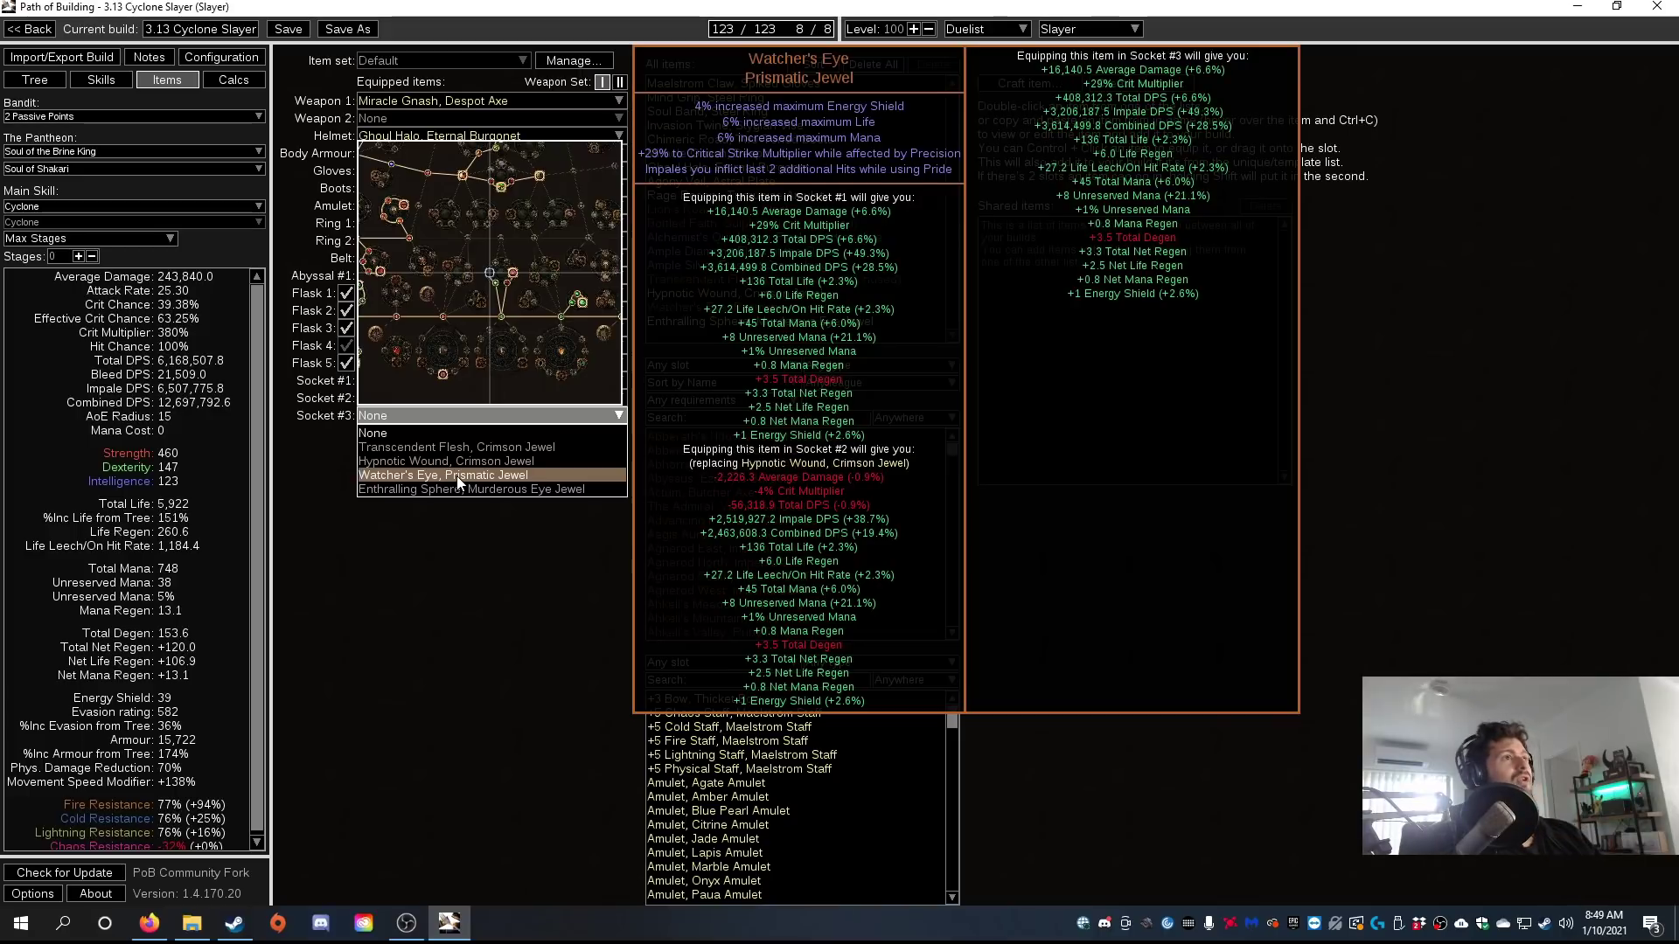
click(497, 699)
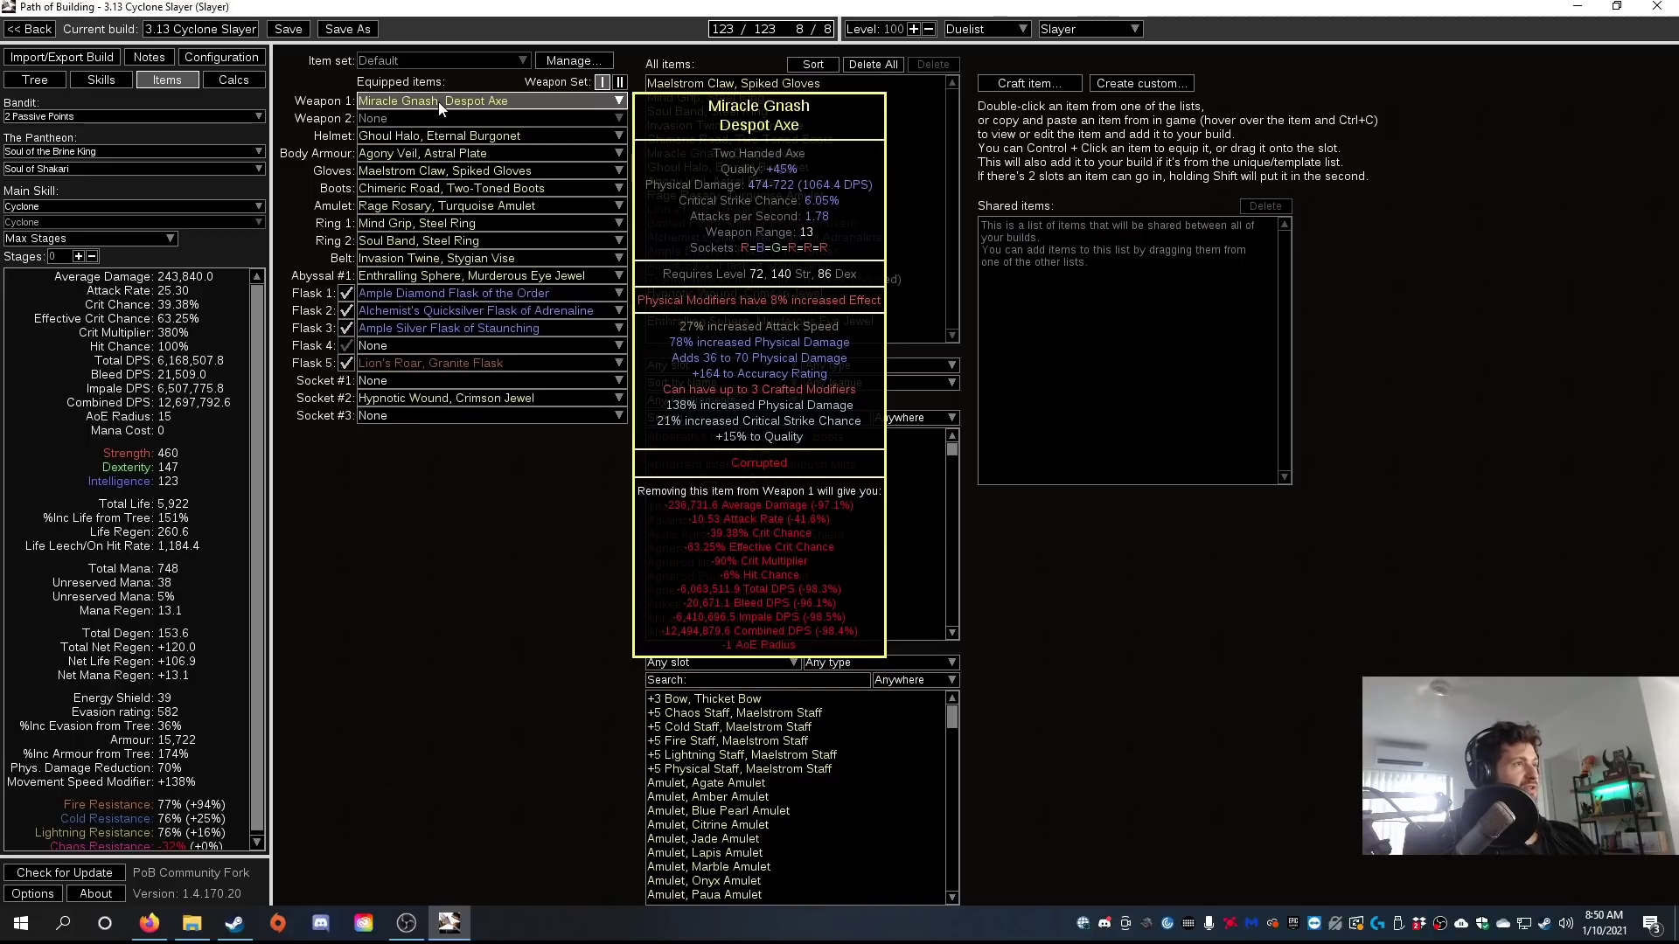
Read the details of the equipped axe, helmet, gloves and boots, and check the build's overall stat summary.
mouse_move(477, 140)
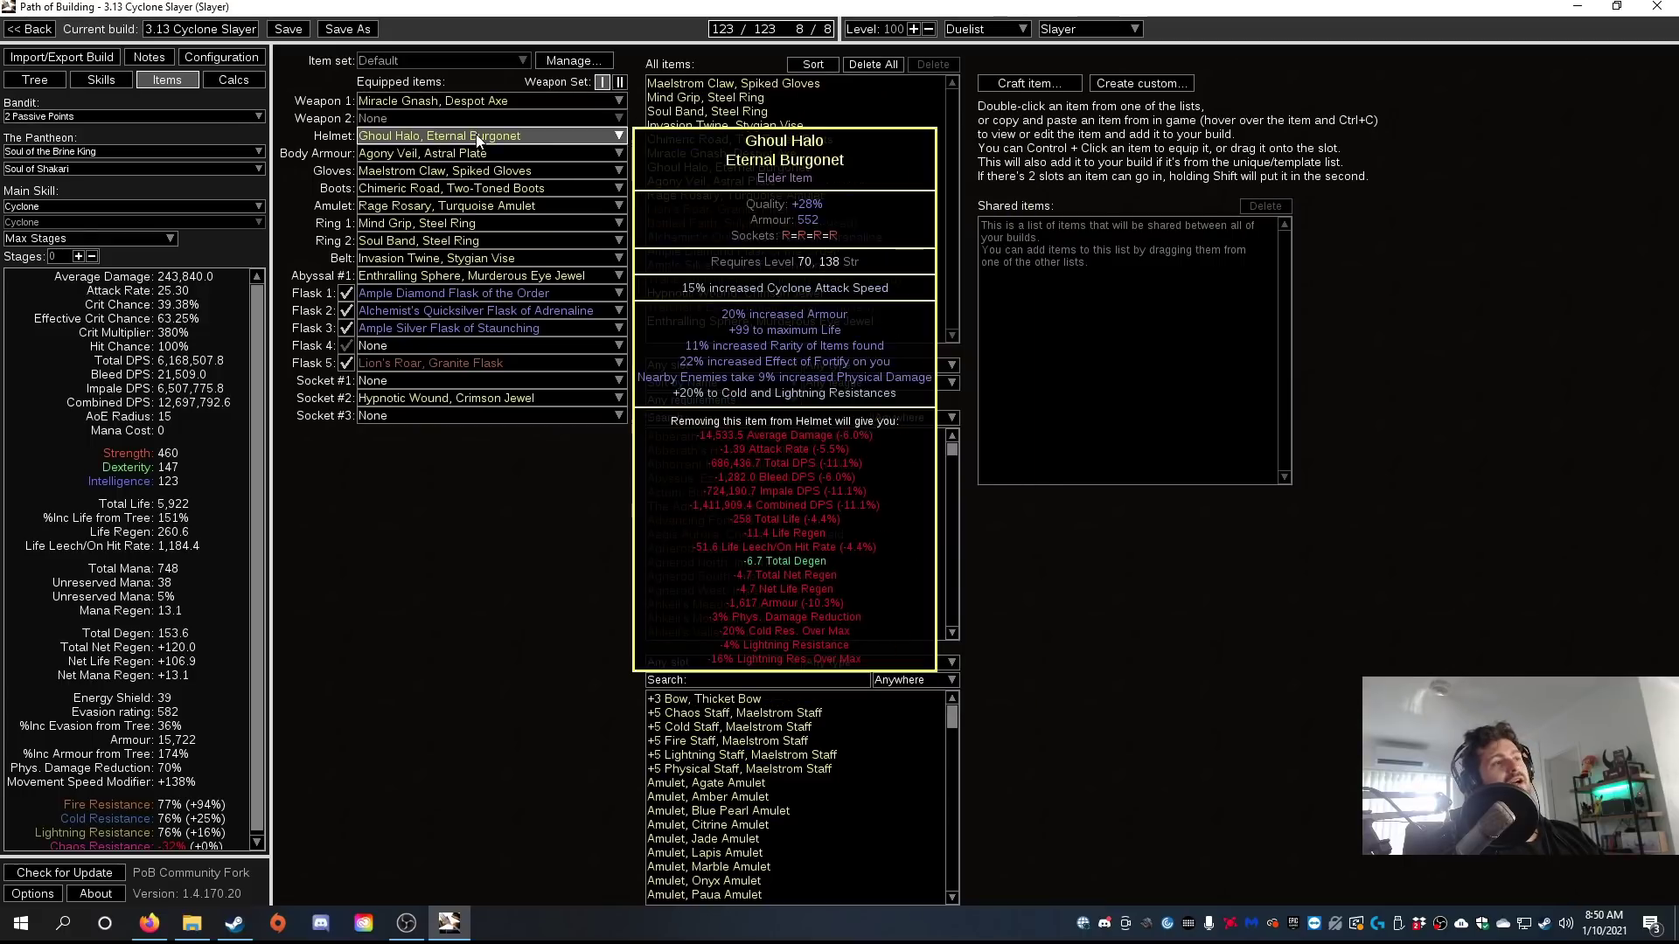
mouse_move(475, 101)
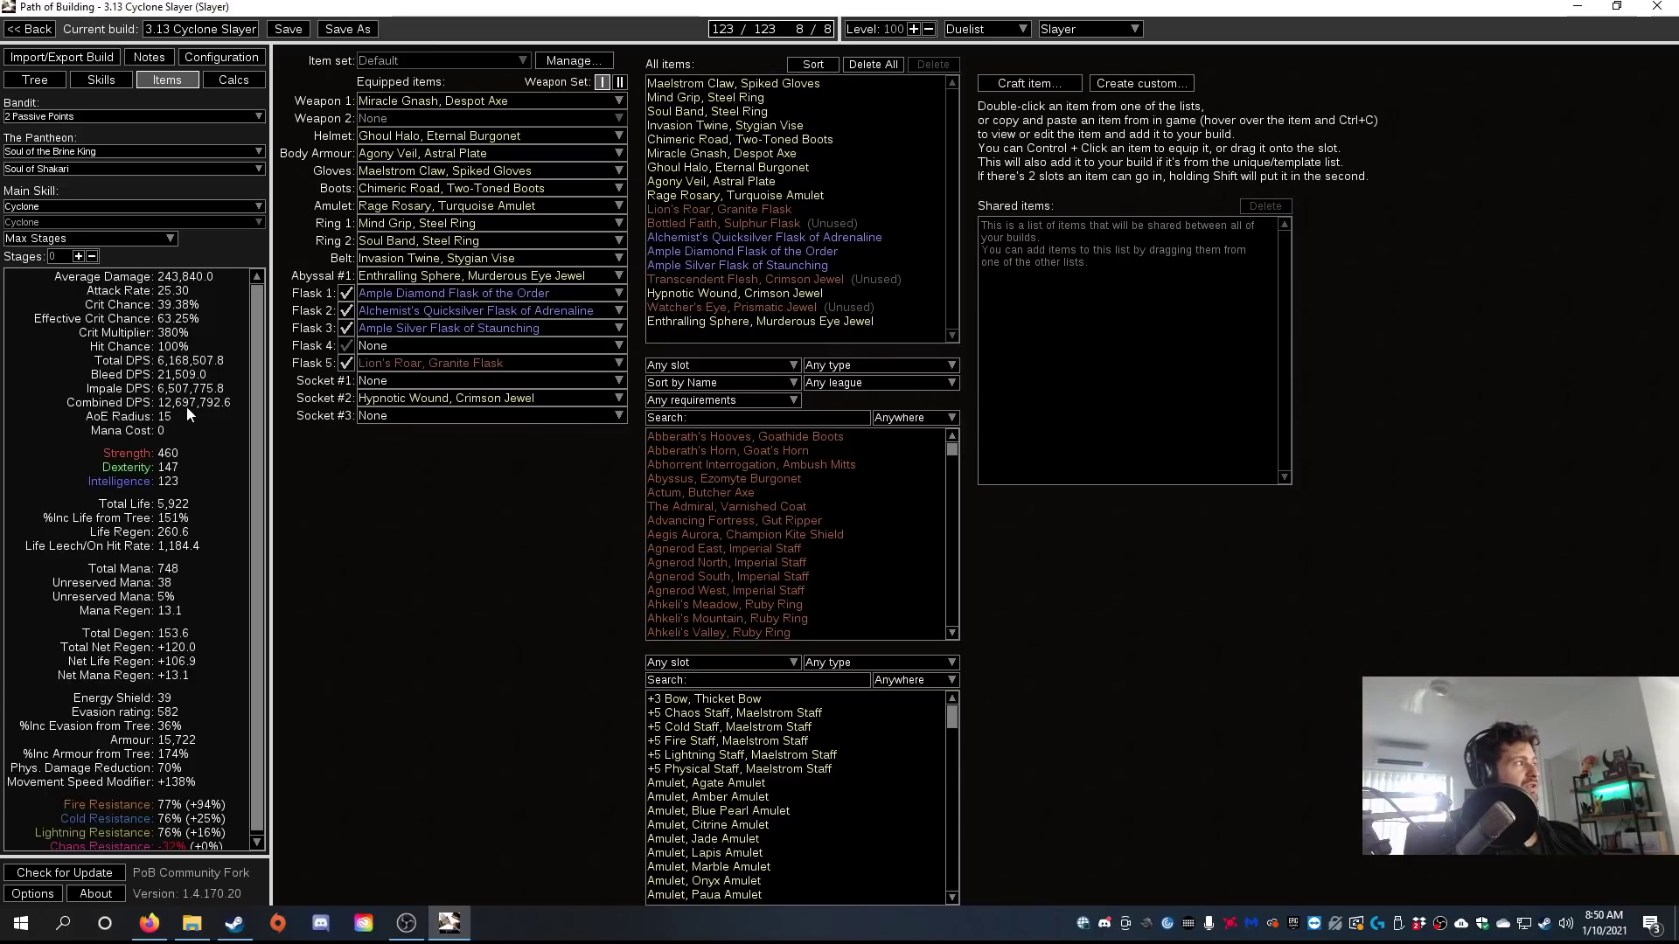
mouse_move(412, 140)
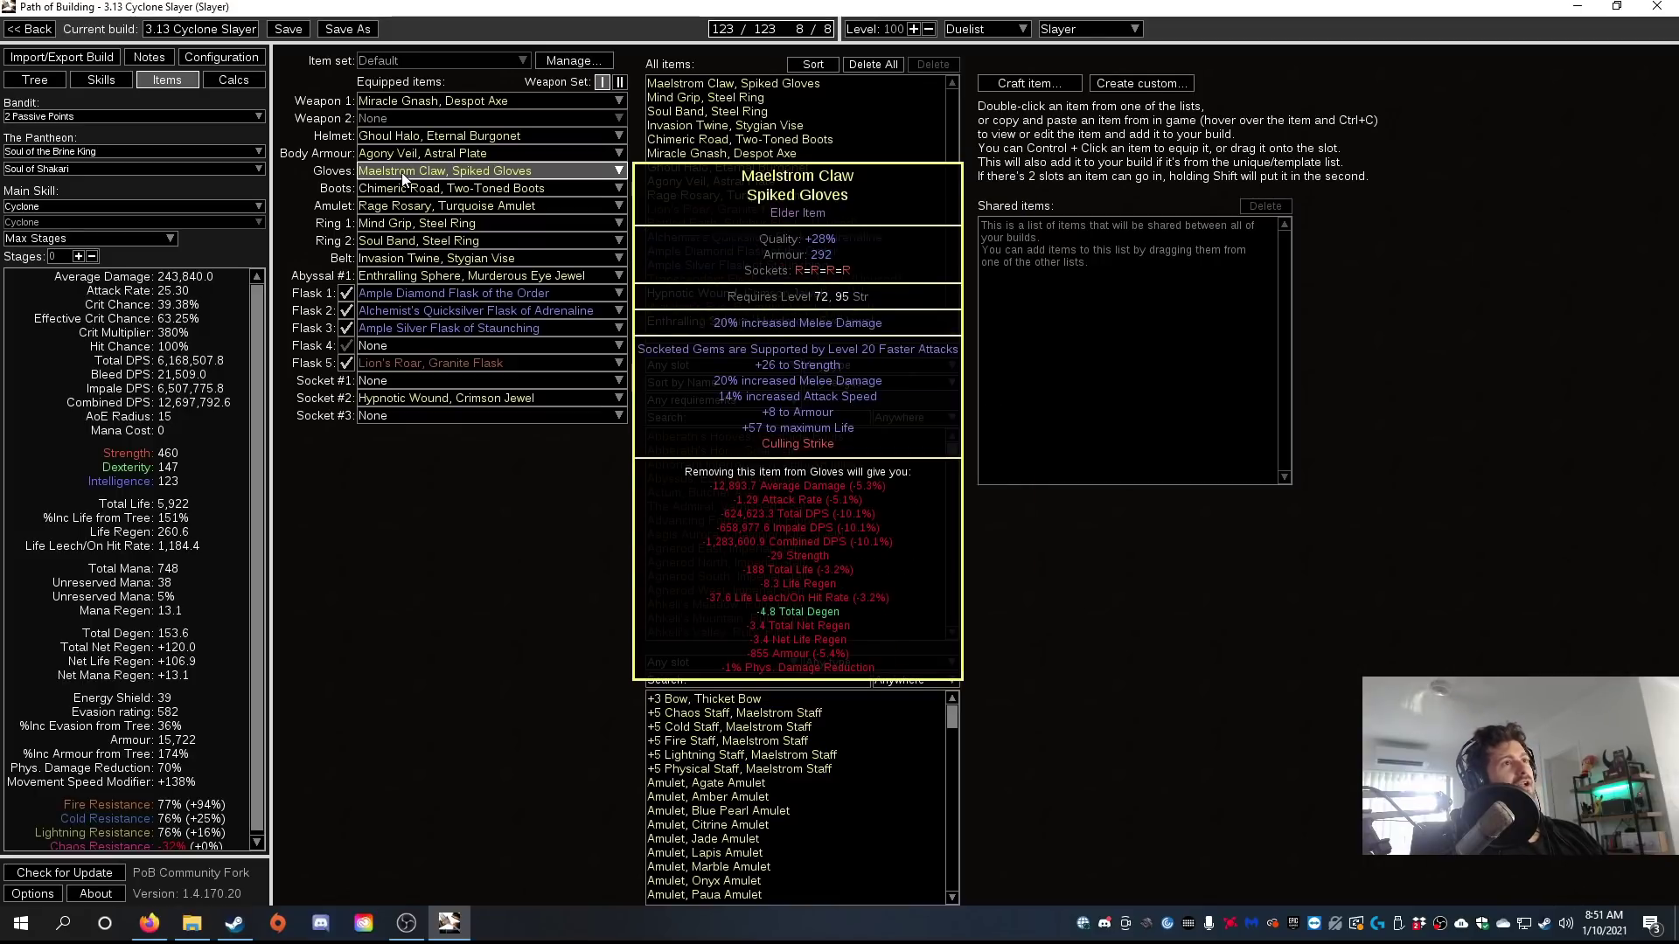
mouse_move(442, 194)
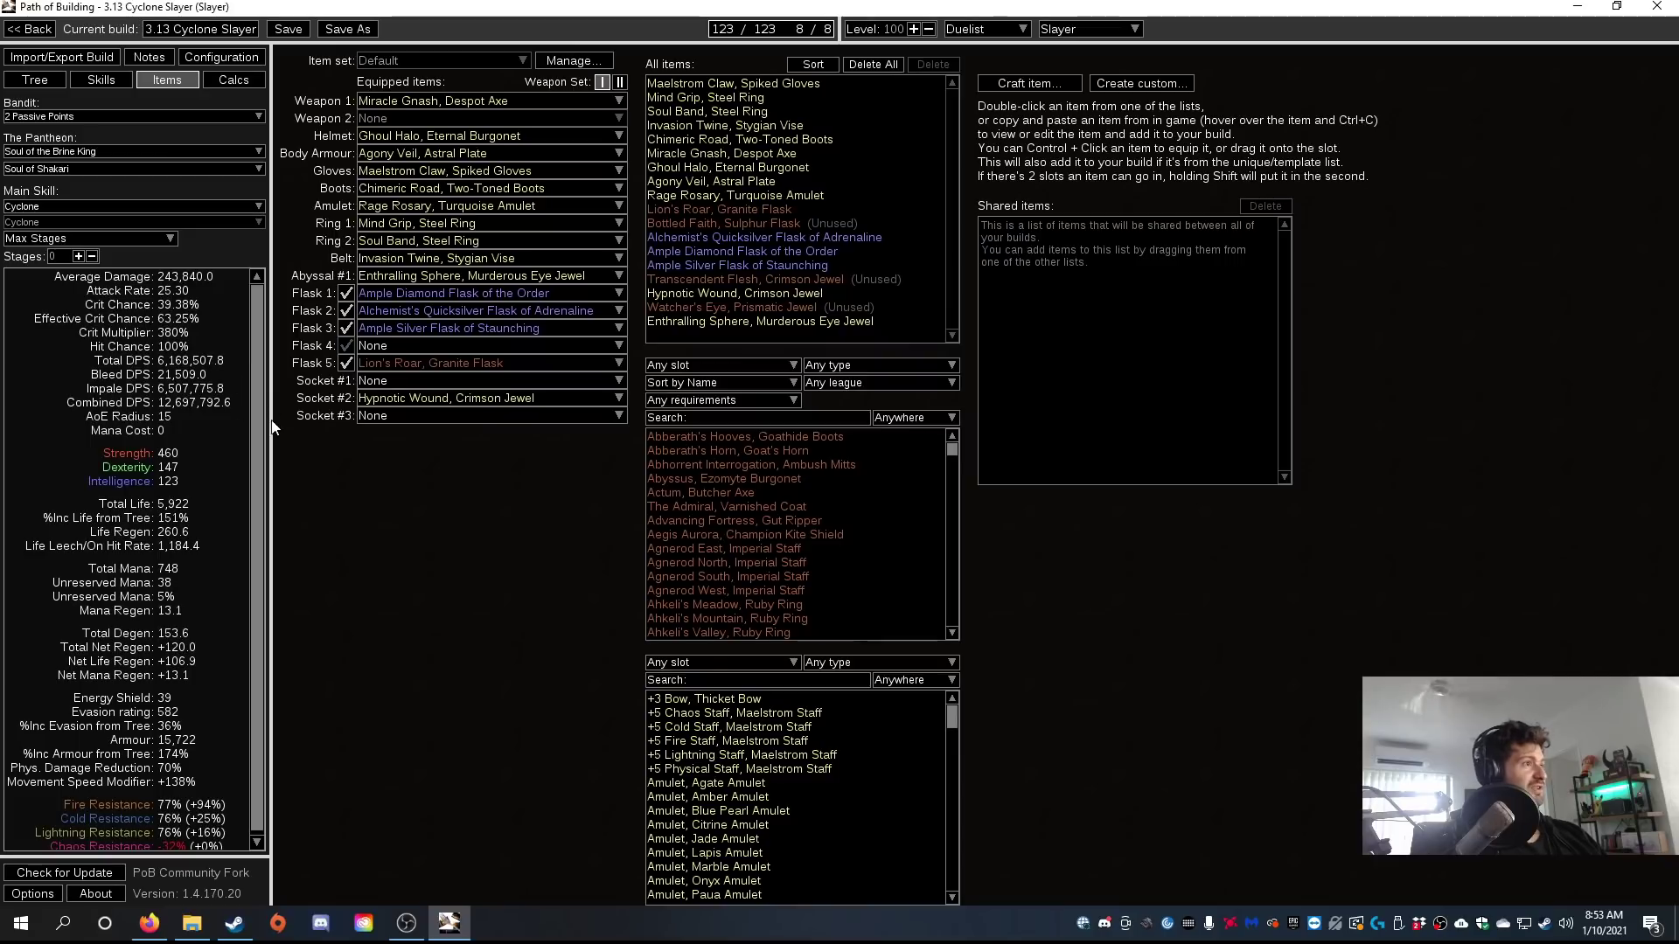
scroll(262, 490, down, 1)
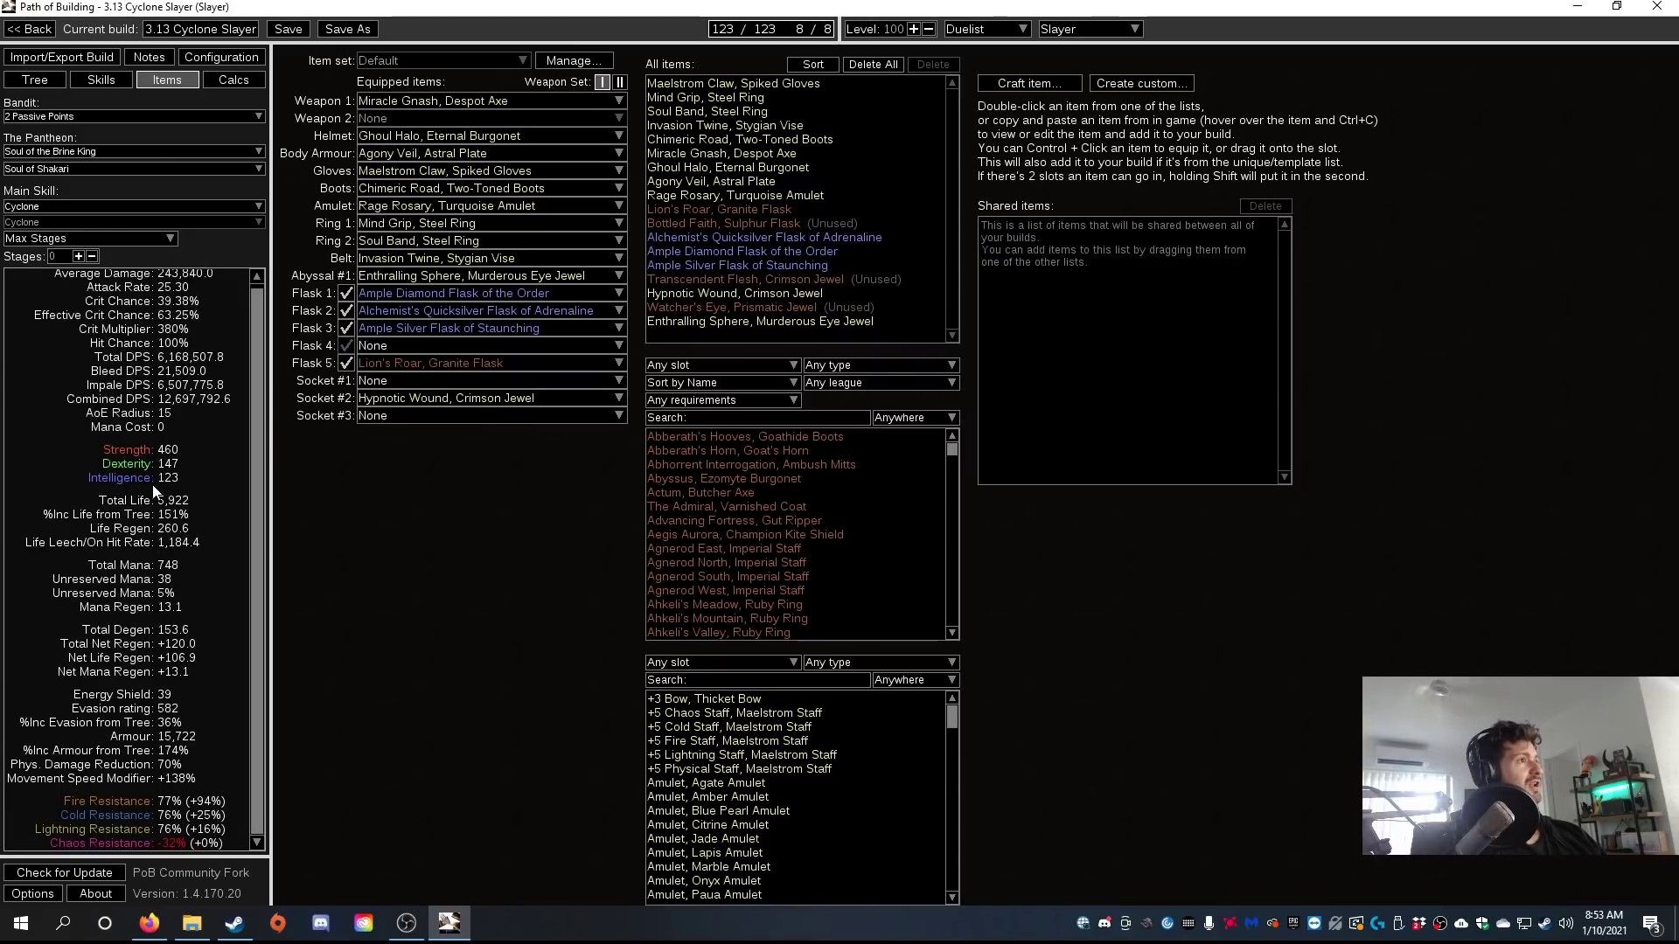
mouse_move(377, 369)
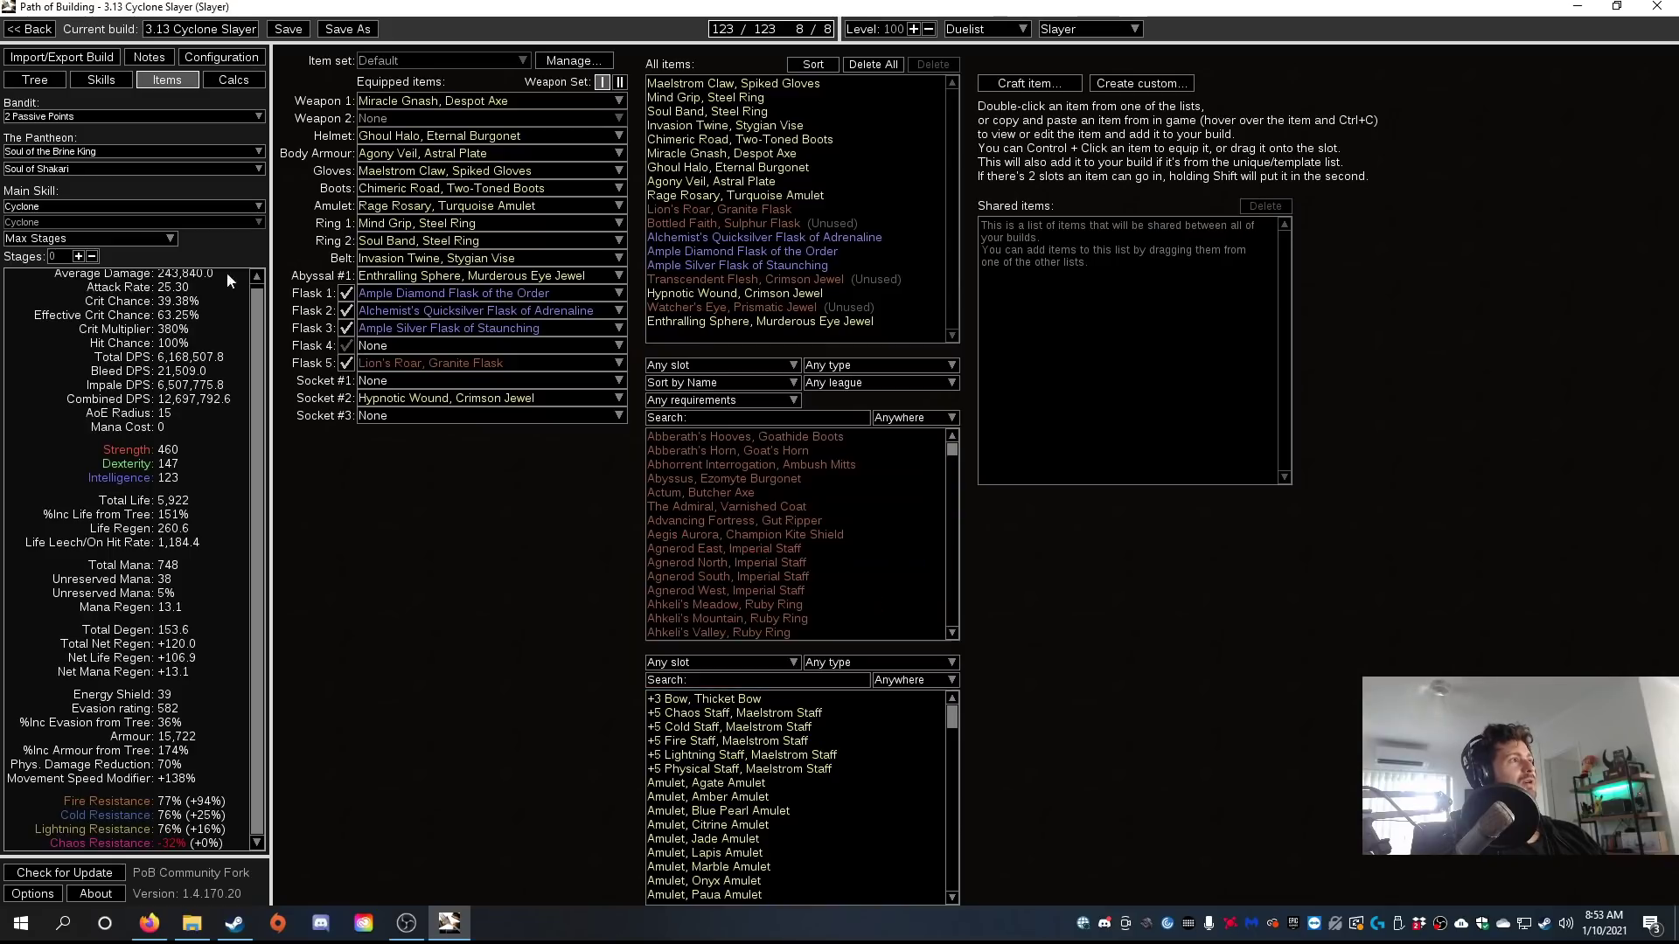
Check the ancestral totem gem group in the skills, and read the Panopticon node in the passive tree.
click(93, 80)
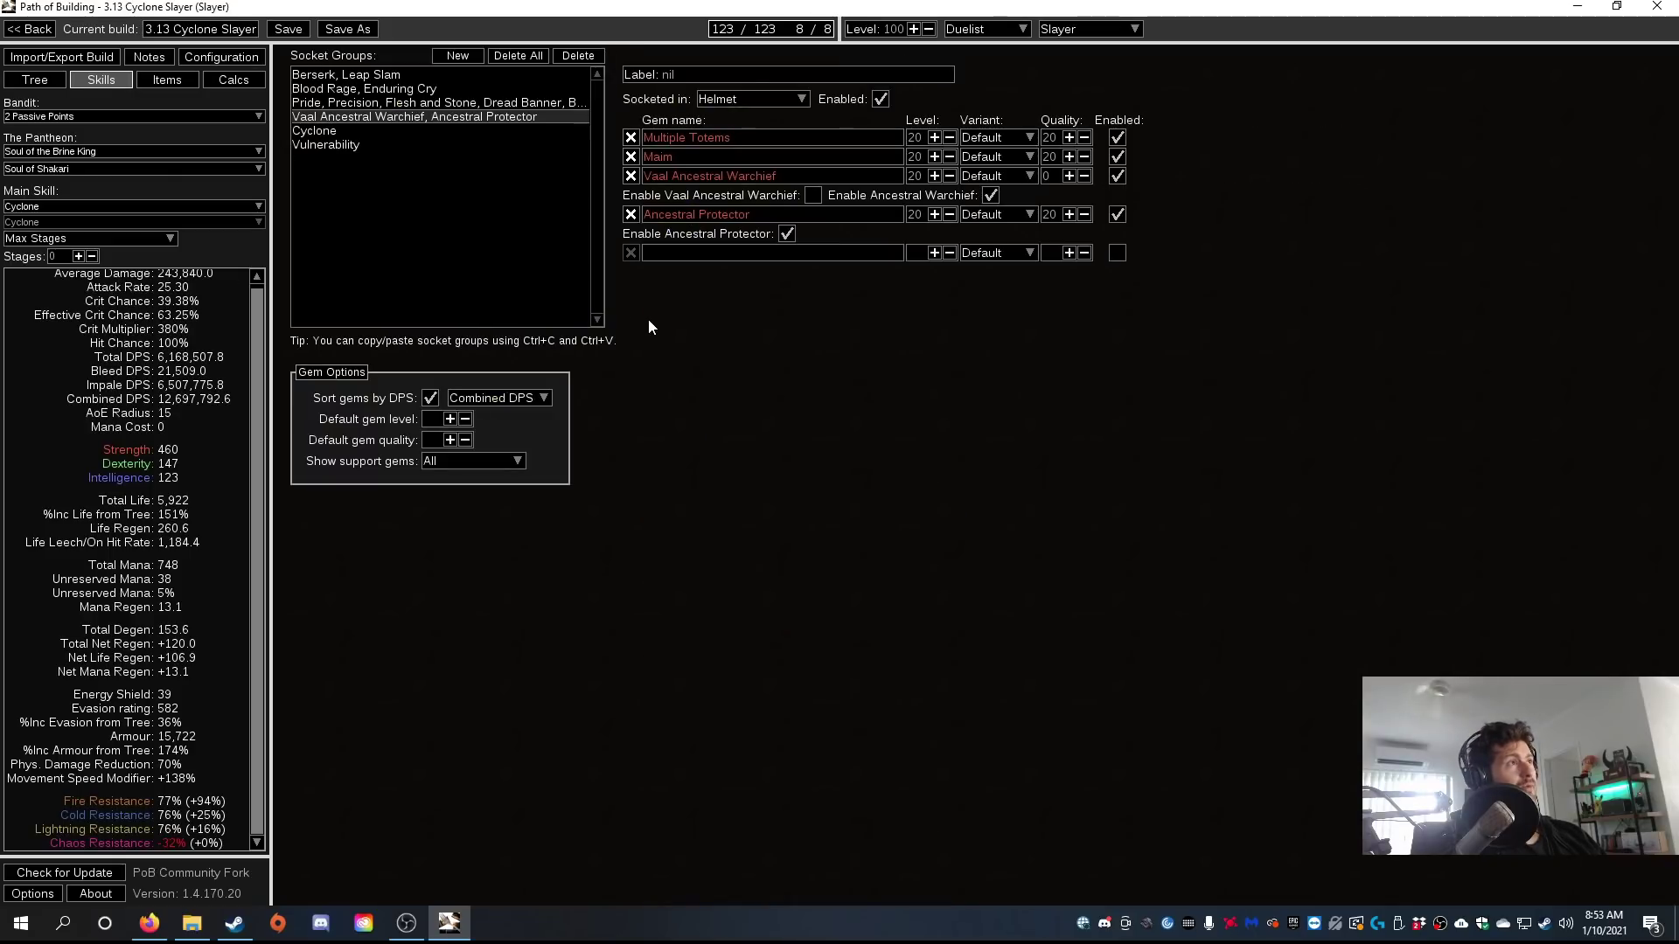
click(35, 79)
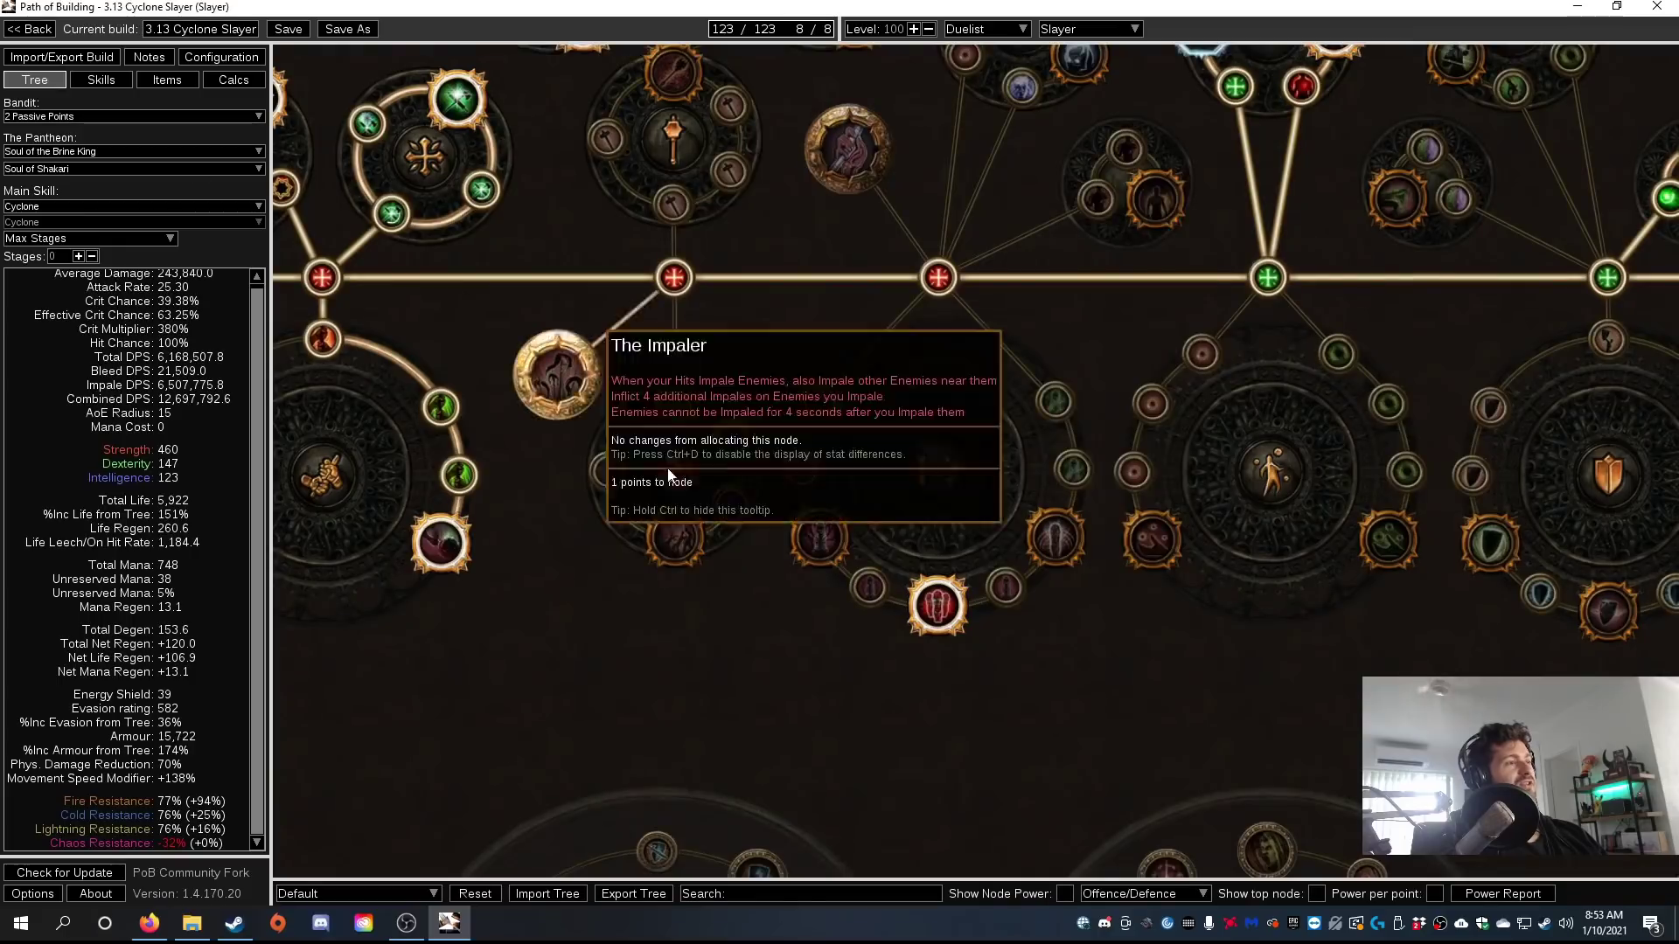
scroll(444, 589, down, 1)
scroll(672, 500, up, 1)
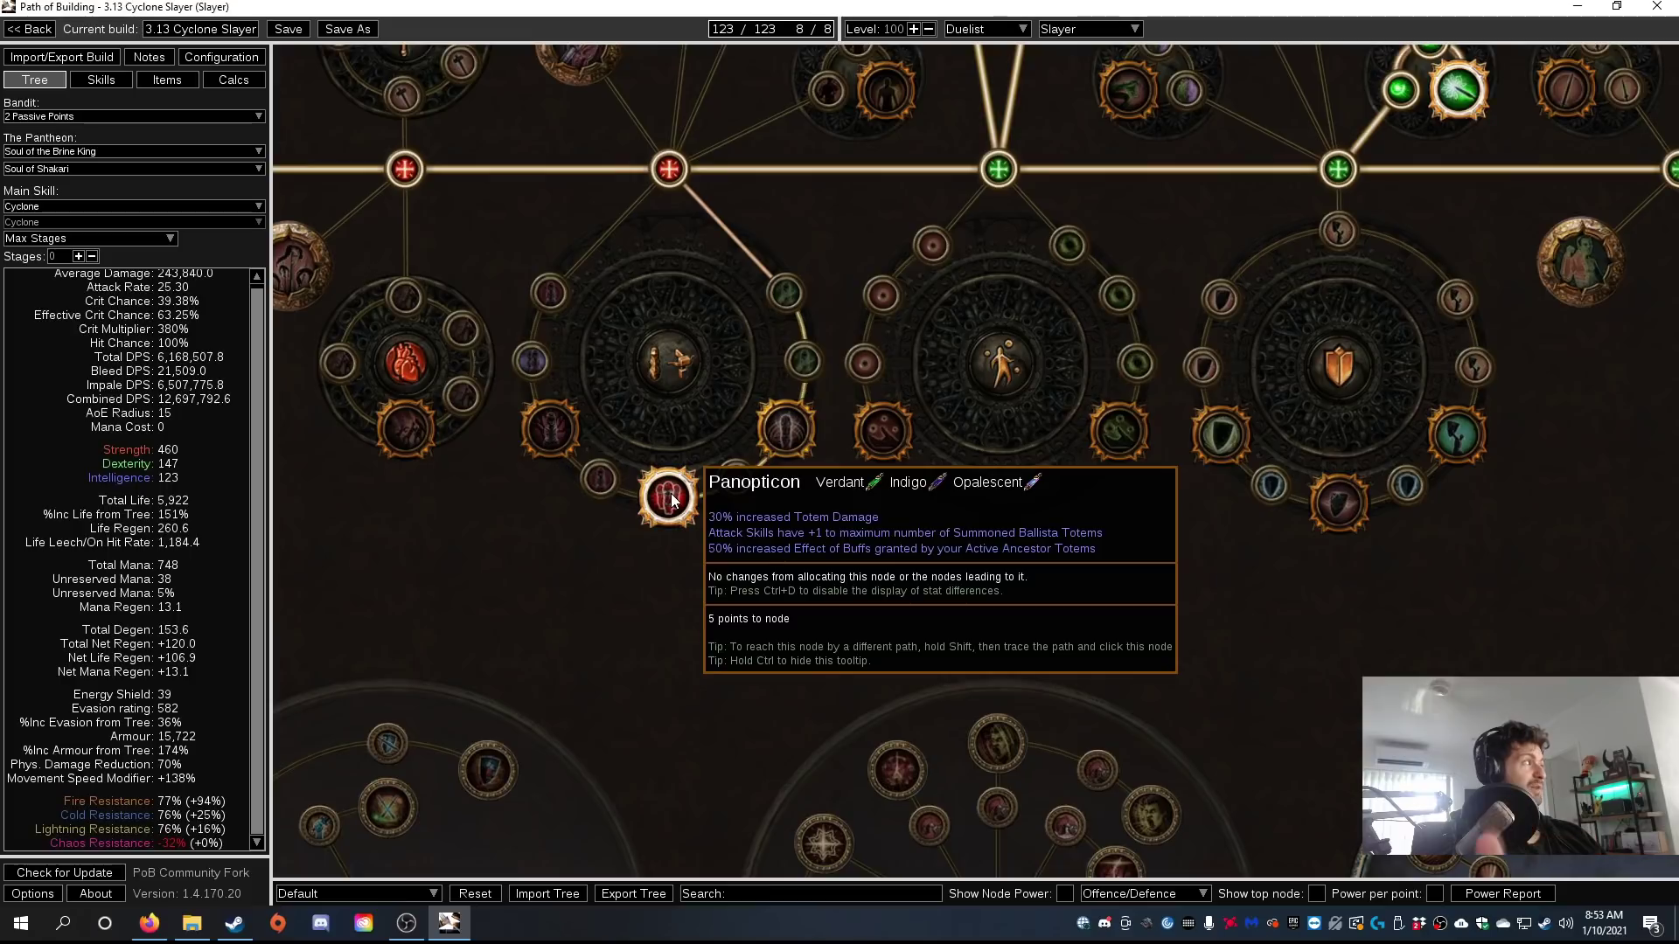
Disable the Ancestral Protector and Vaal Ancestral Warchief gems in the helmet's socket group.
click(101, 80)
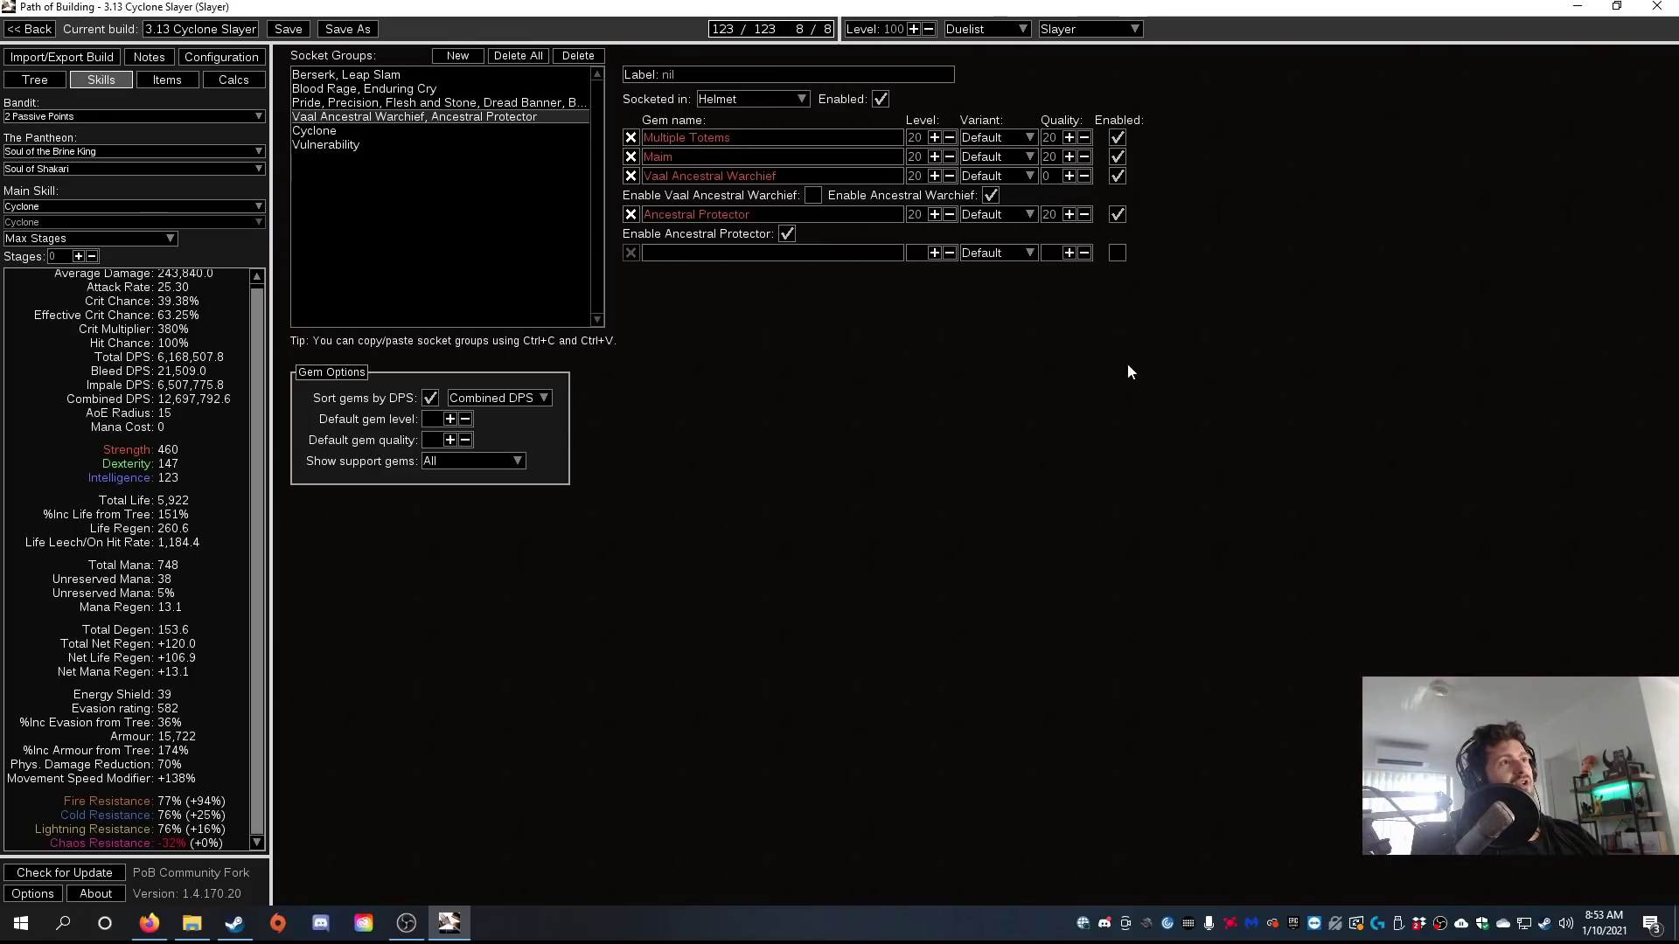
click(1118, 214)
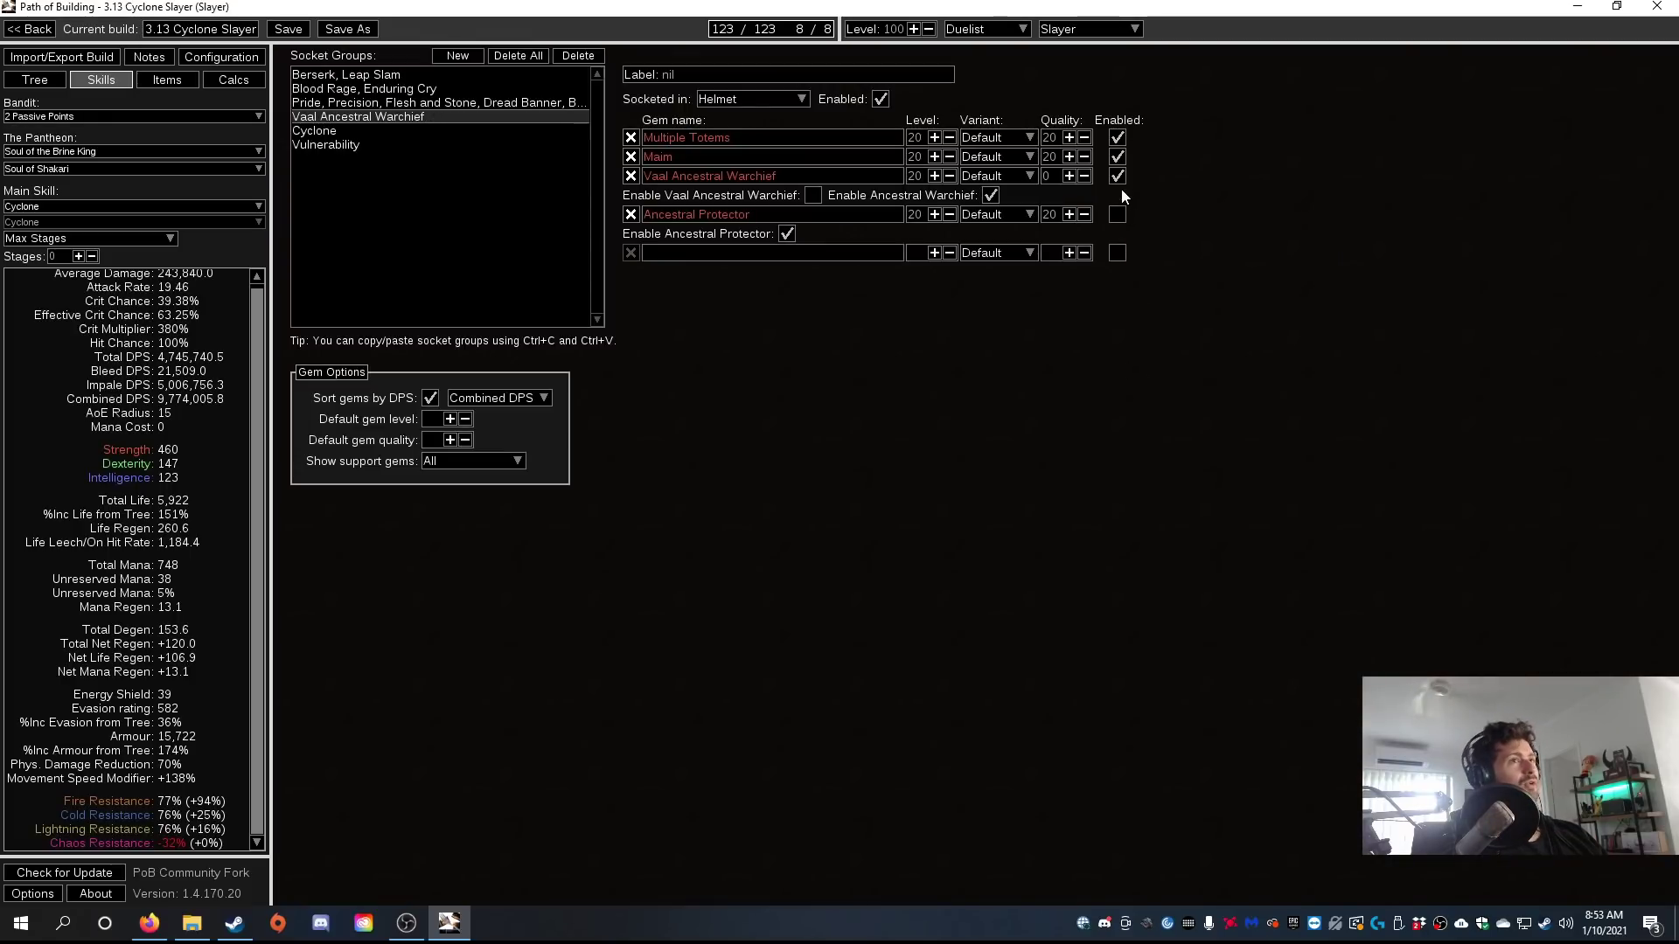
click(1118, 175)
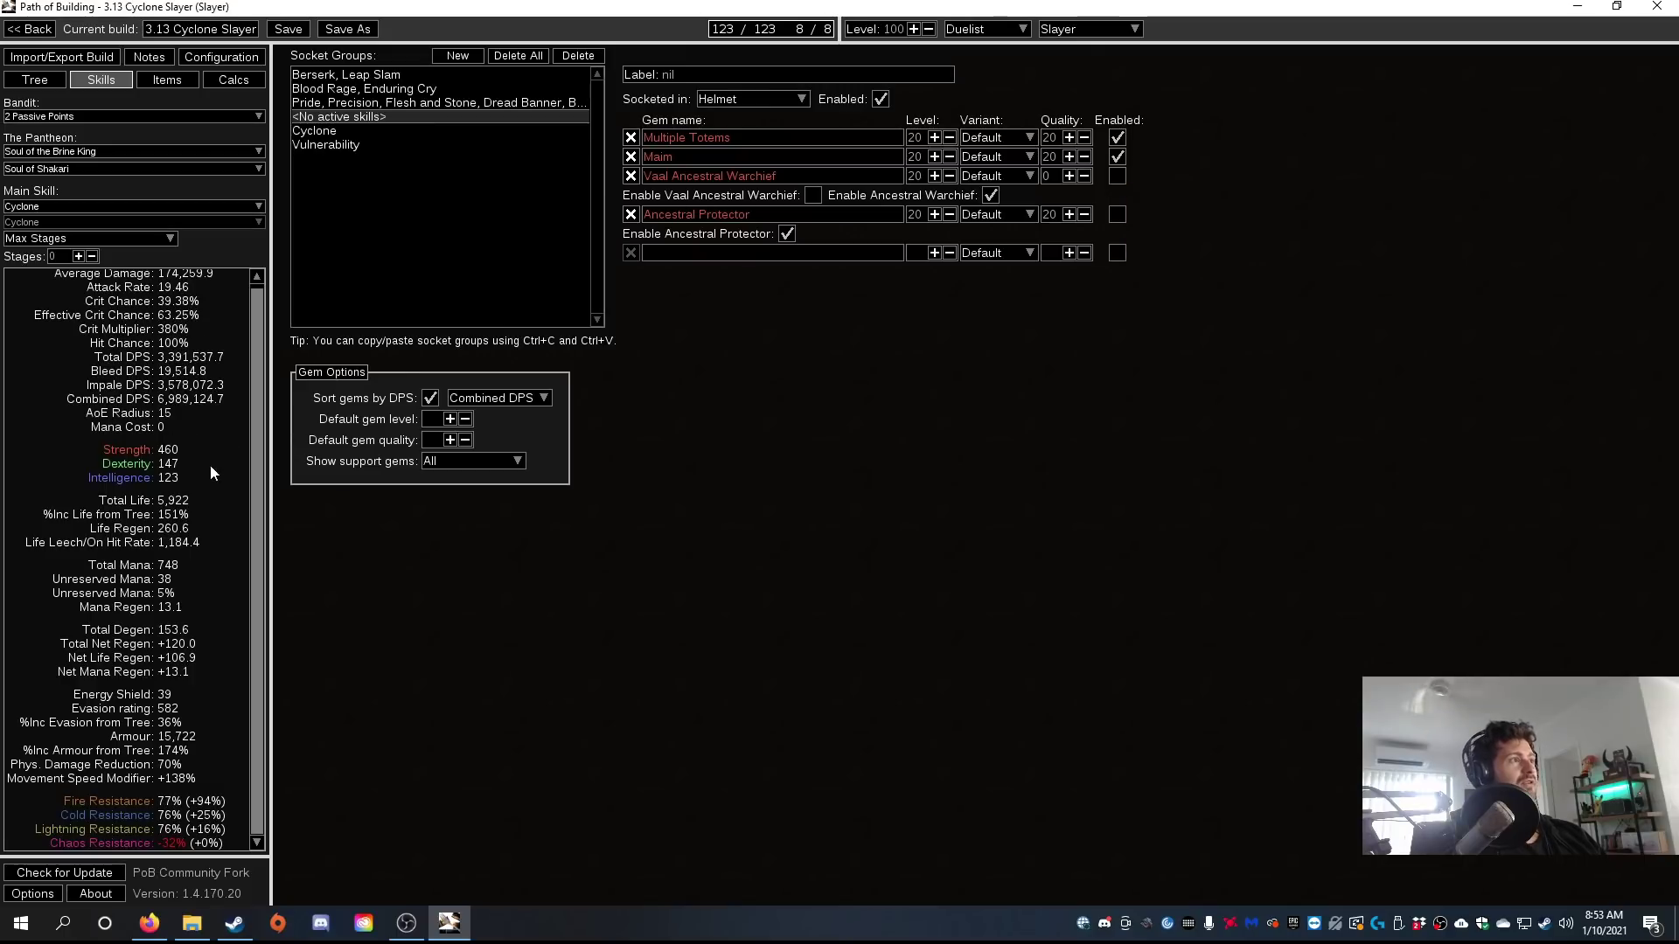
Re-enable the Vaal Ancestral Warchief and Ancestral Protector gems in the helmet's socket group.
scroll(214, 411, up, 1)
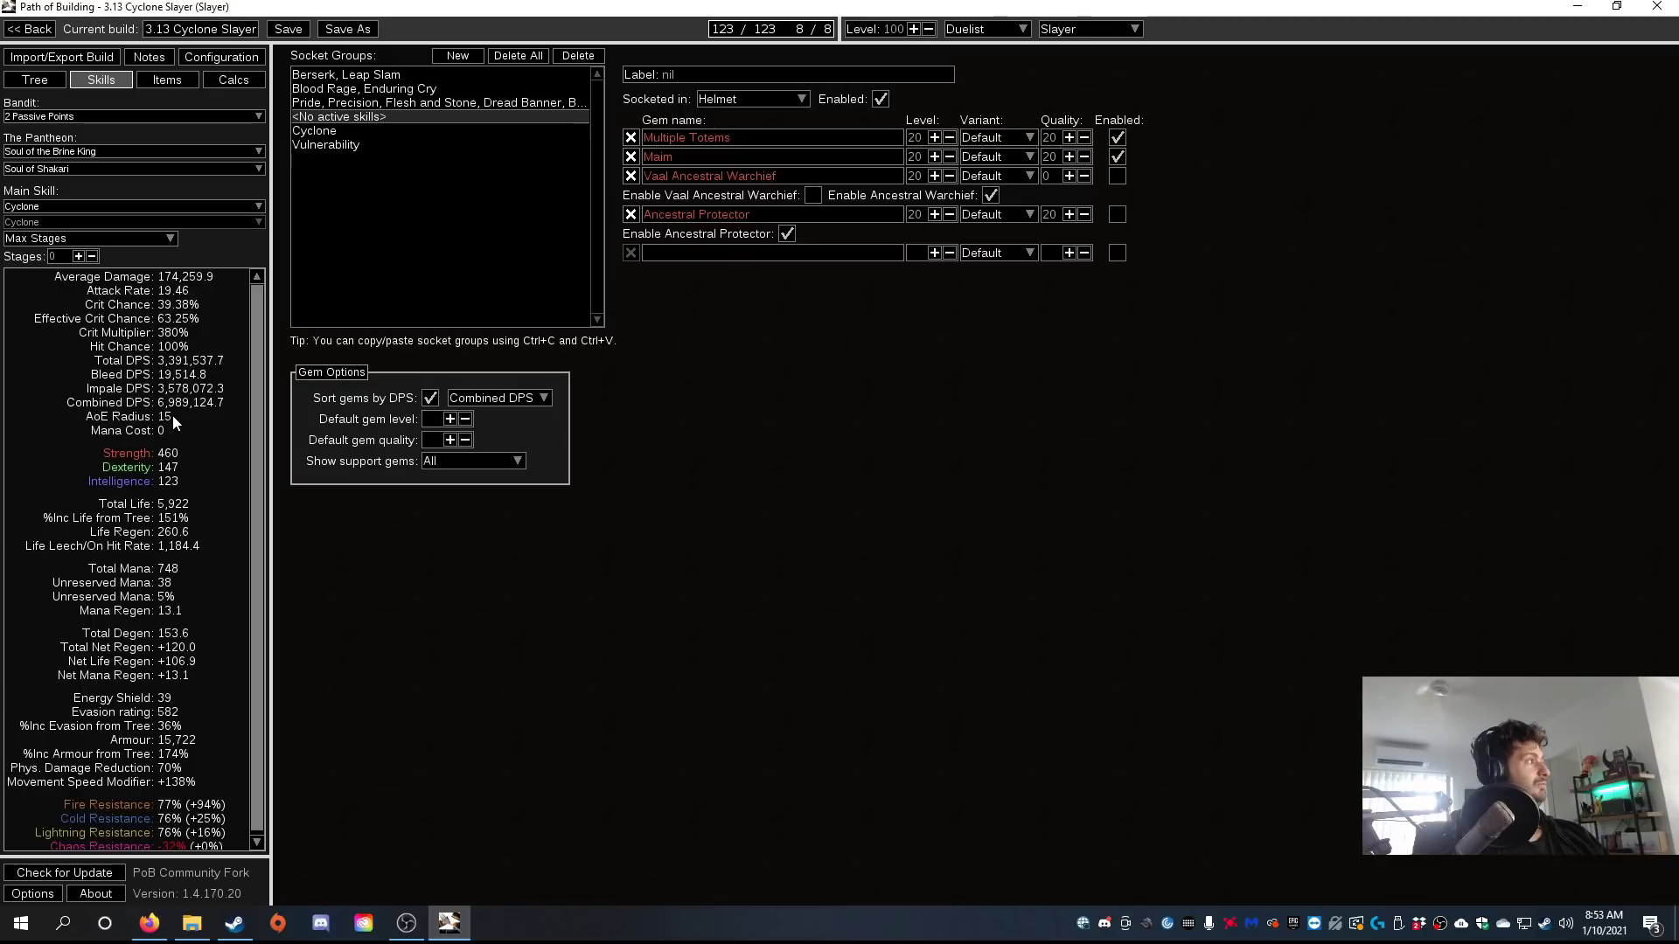
click(1119, 179)
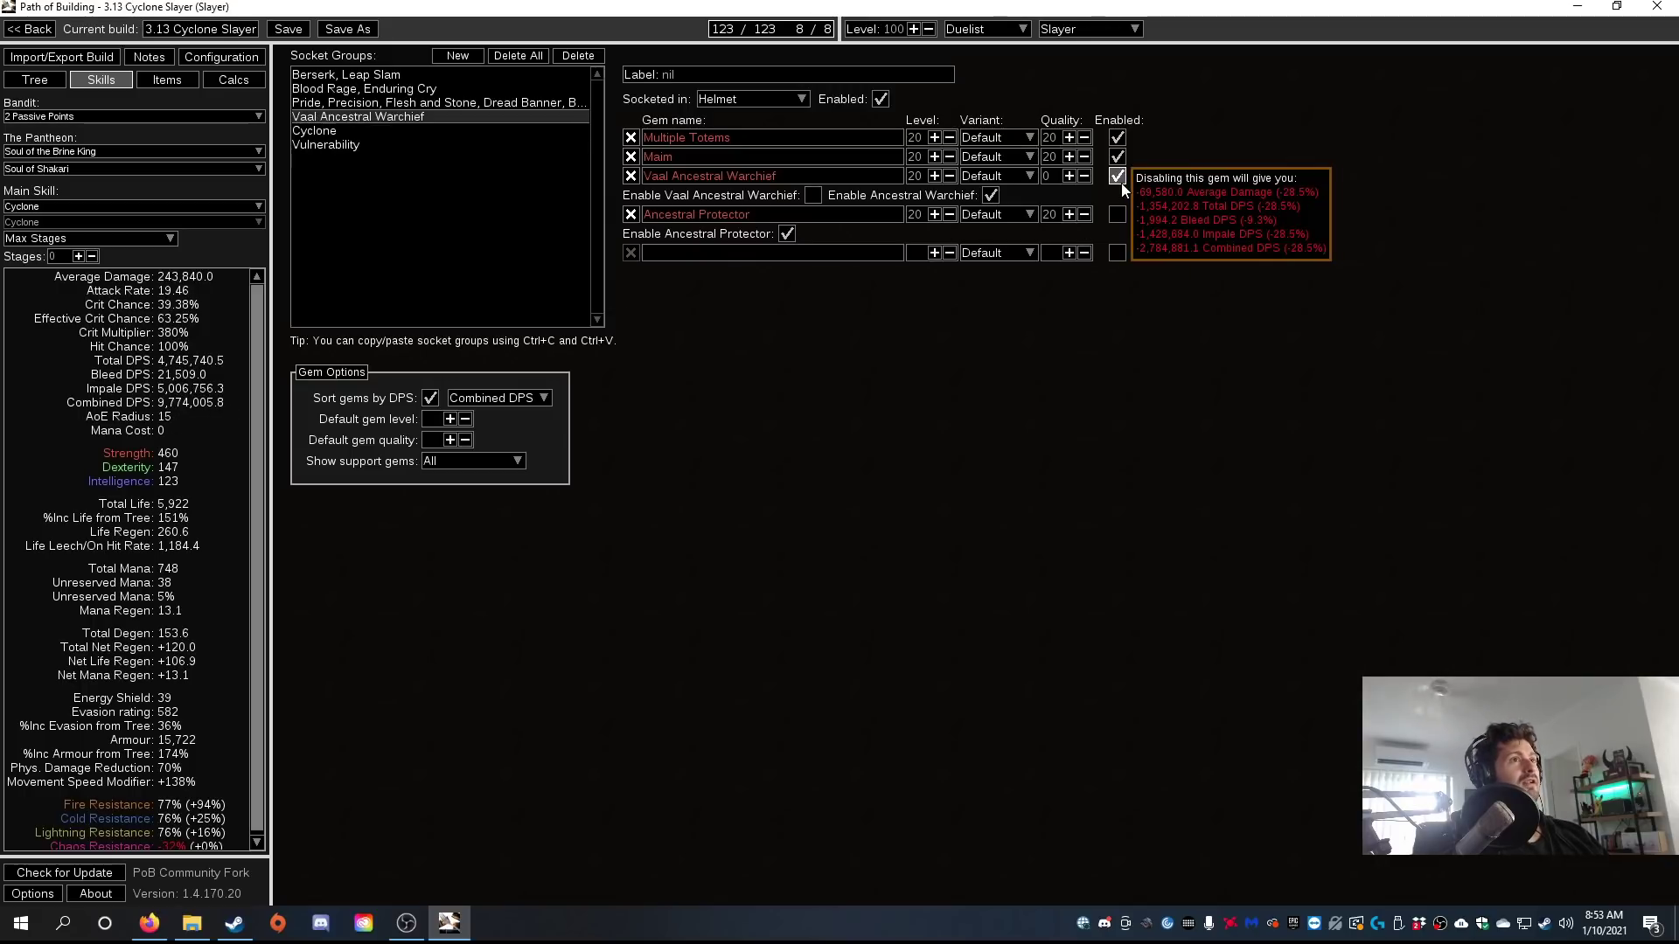
click(1118, 215)
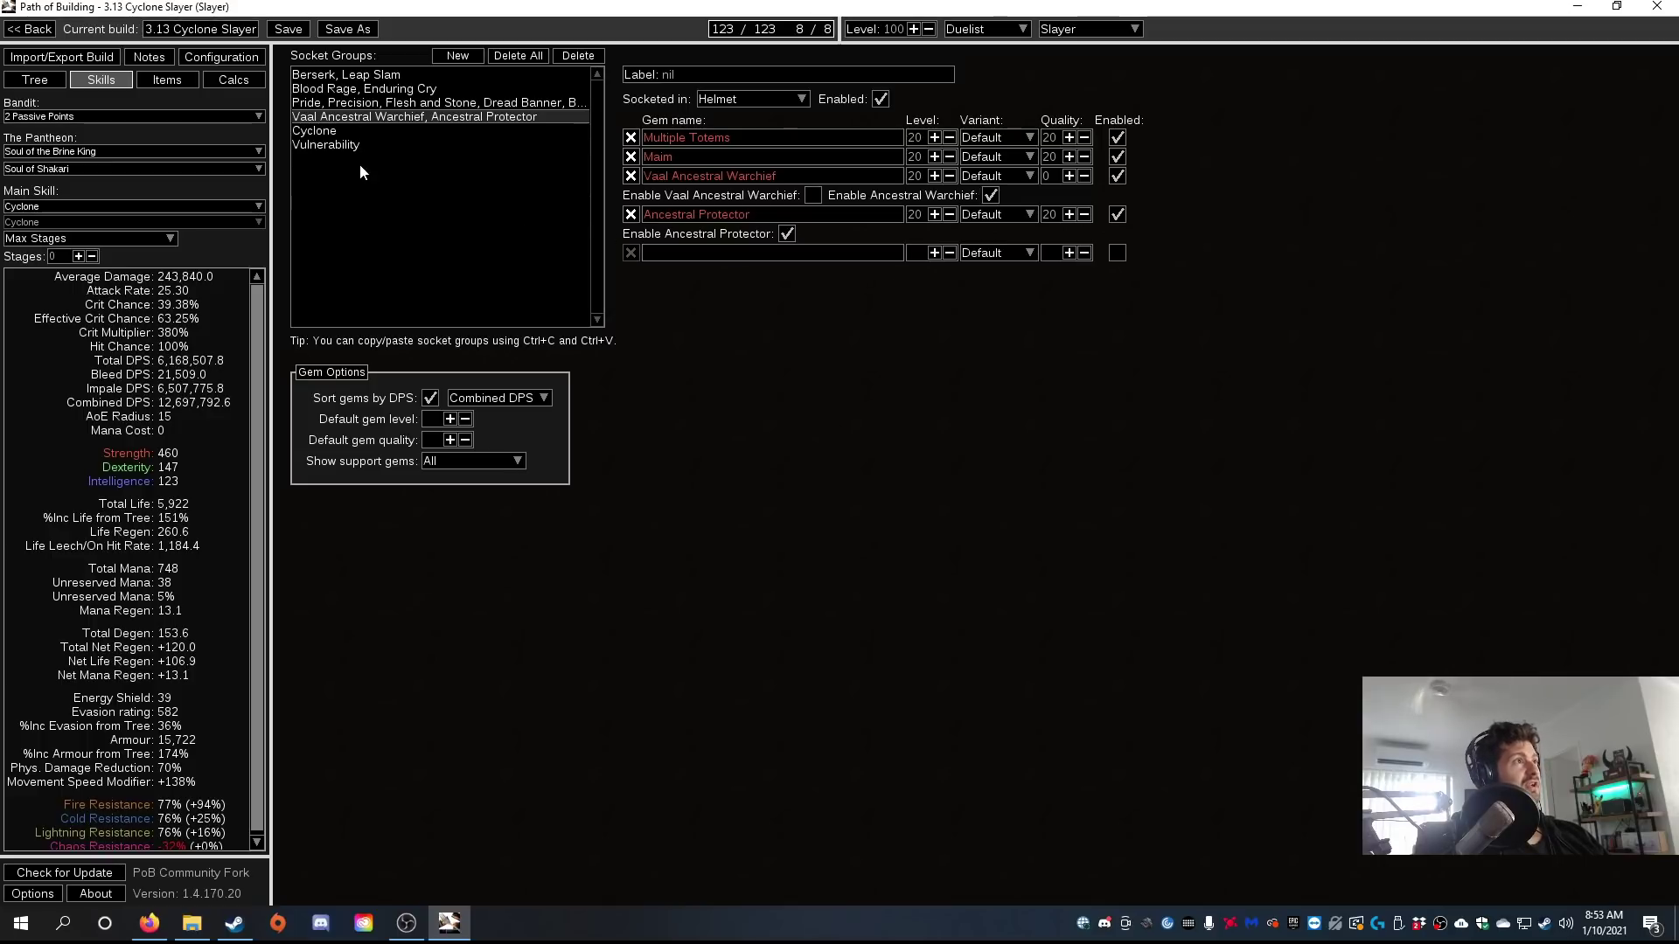
Review the Berserk and Leap Slam gem group in the gloves, and check the build's combat configuration and passive tree.
mouse_move(347, 146)
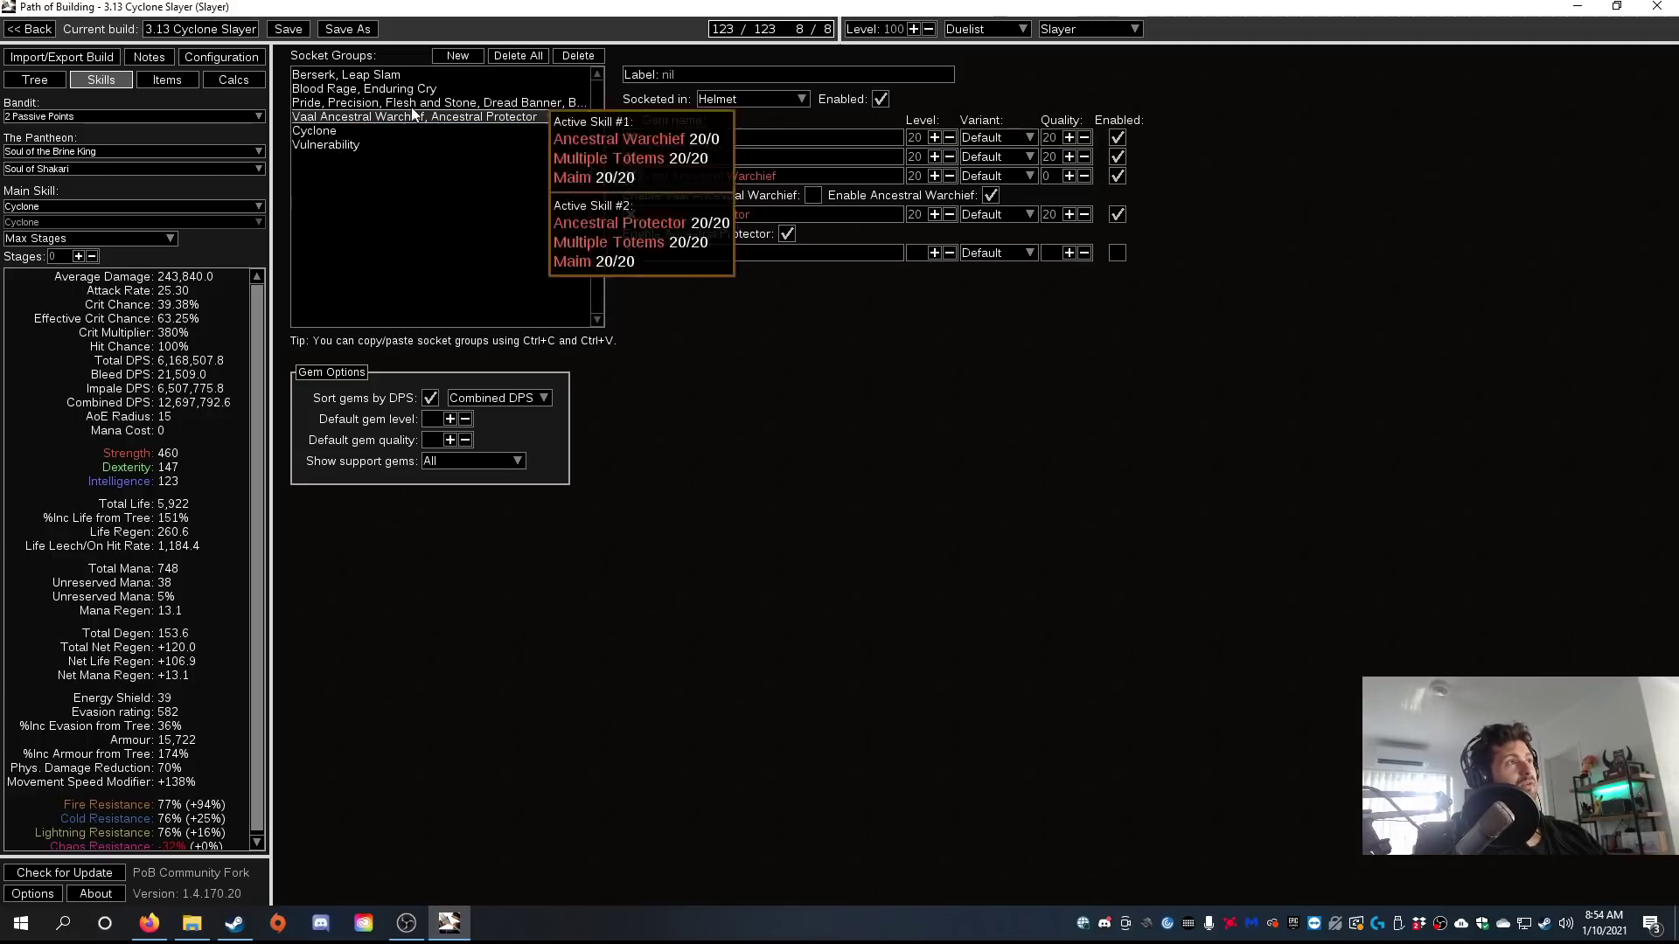
click(306, 75)
mouse_move(701, 135)
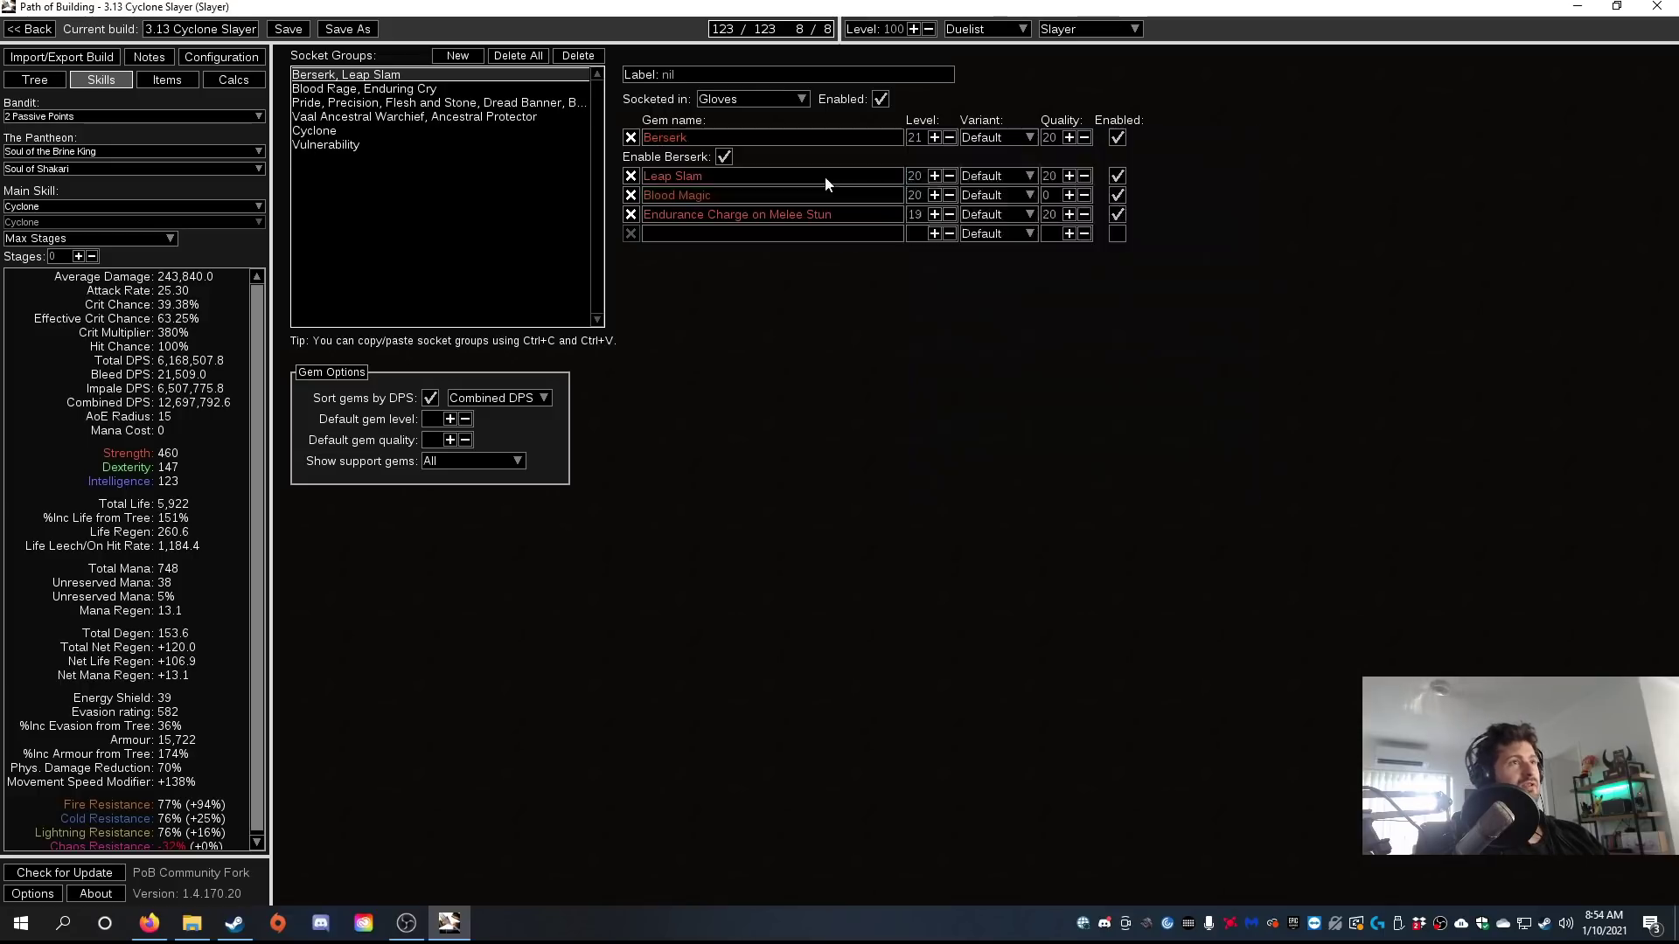
click(189, 77)
click(223, 57)
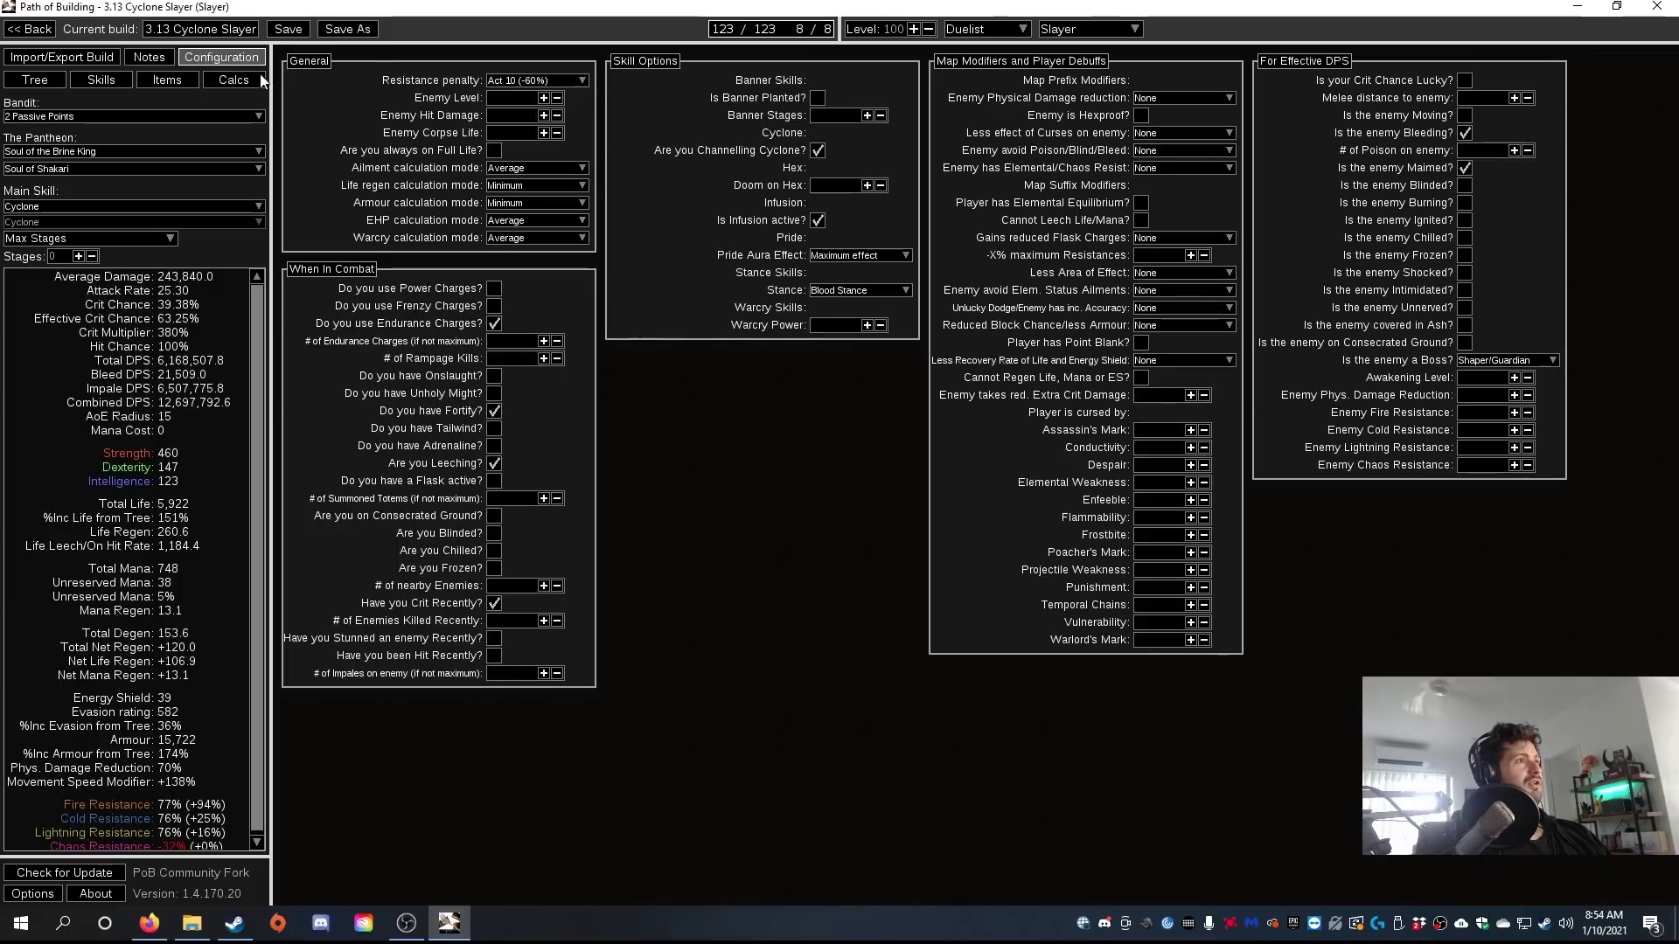
click(37, 80)
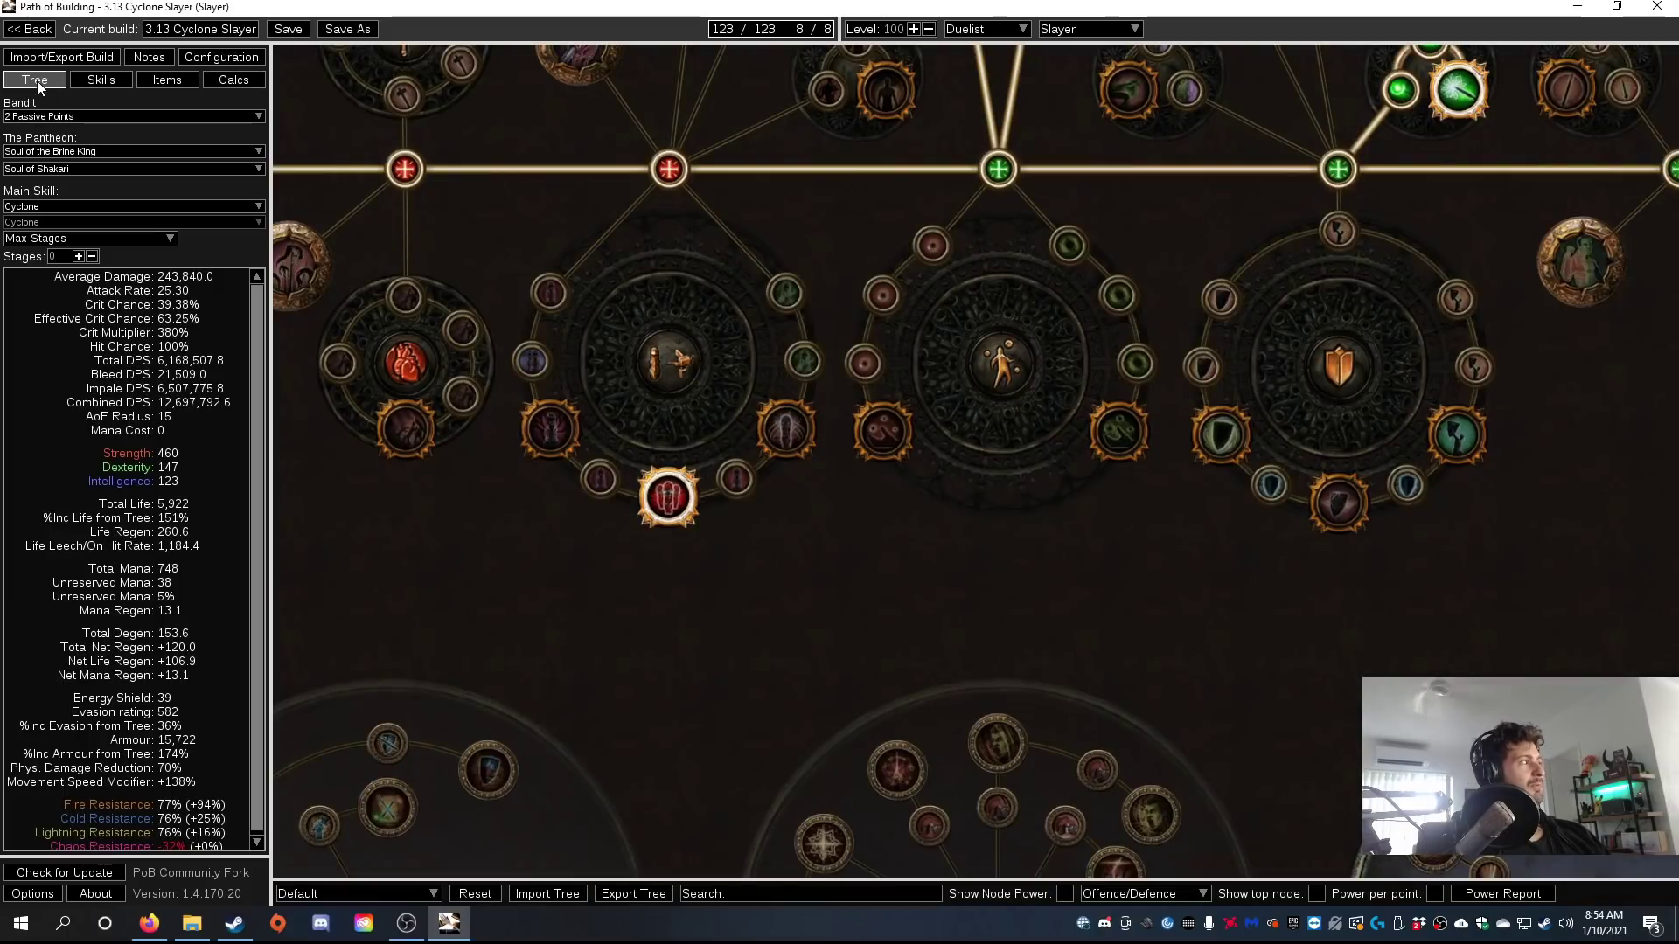
click(120, 77)
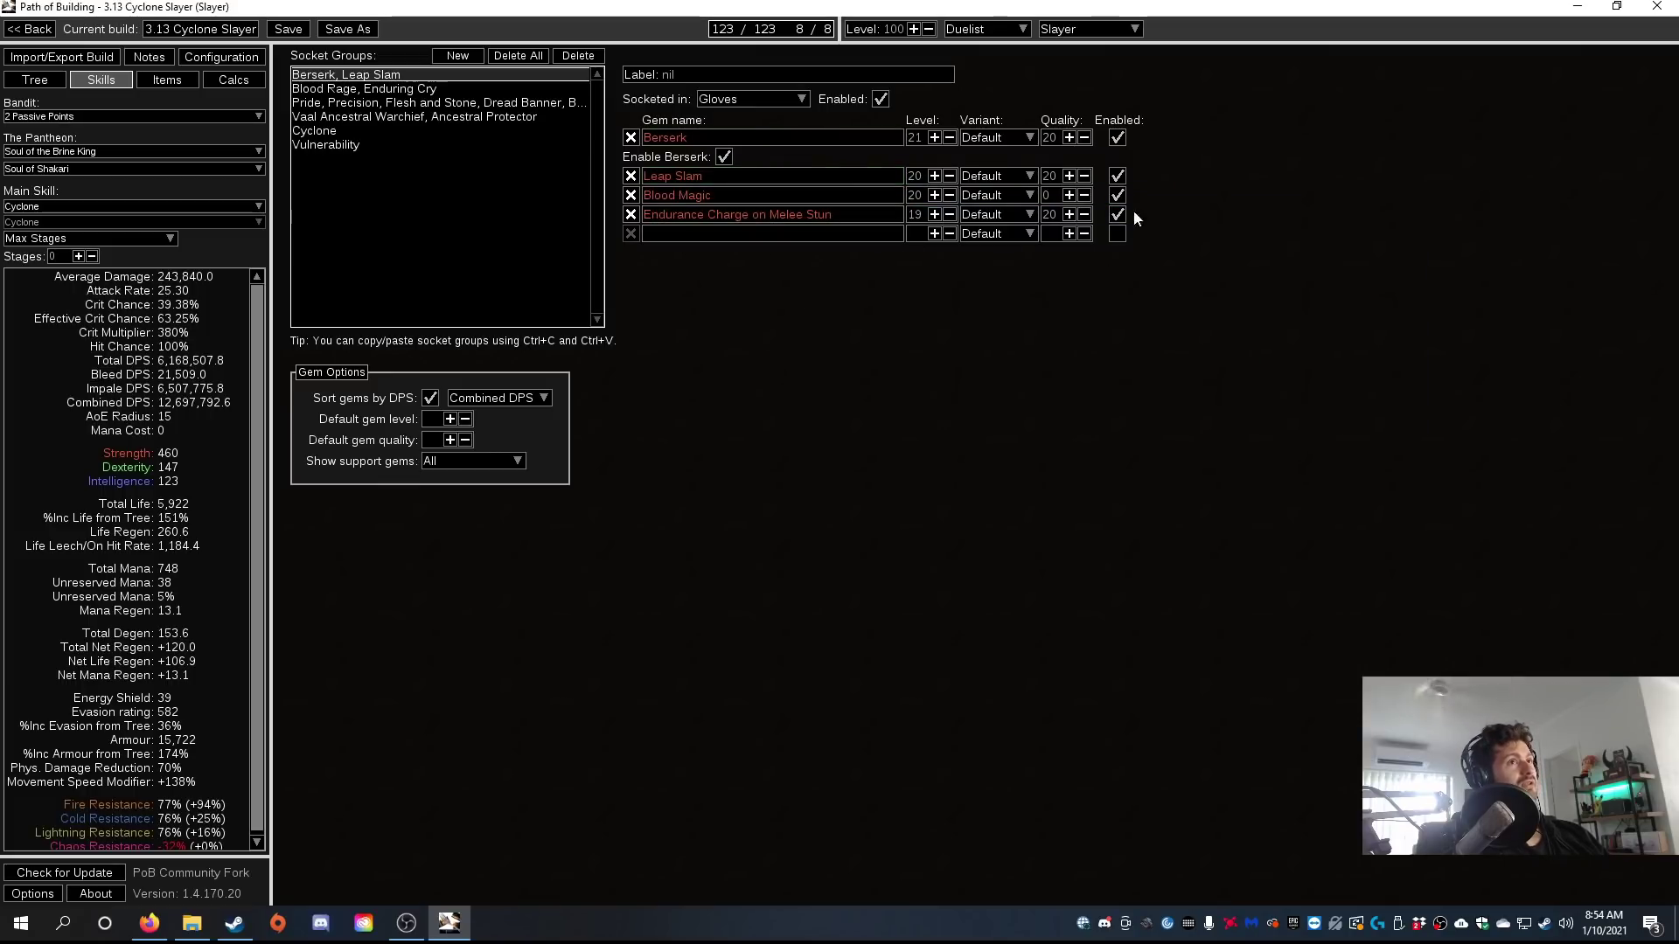
Review the Blood Rage and Enduring Cry gem group in the boots, and read the Call to Arms keystone in the passive tree.
click(375, 91)
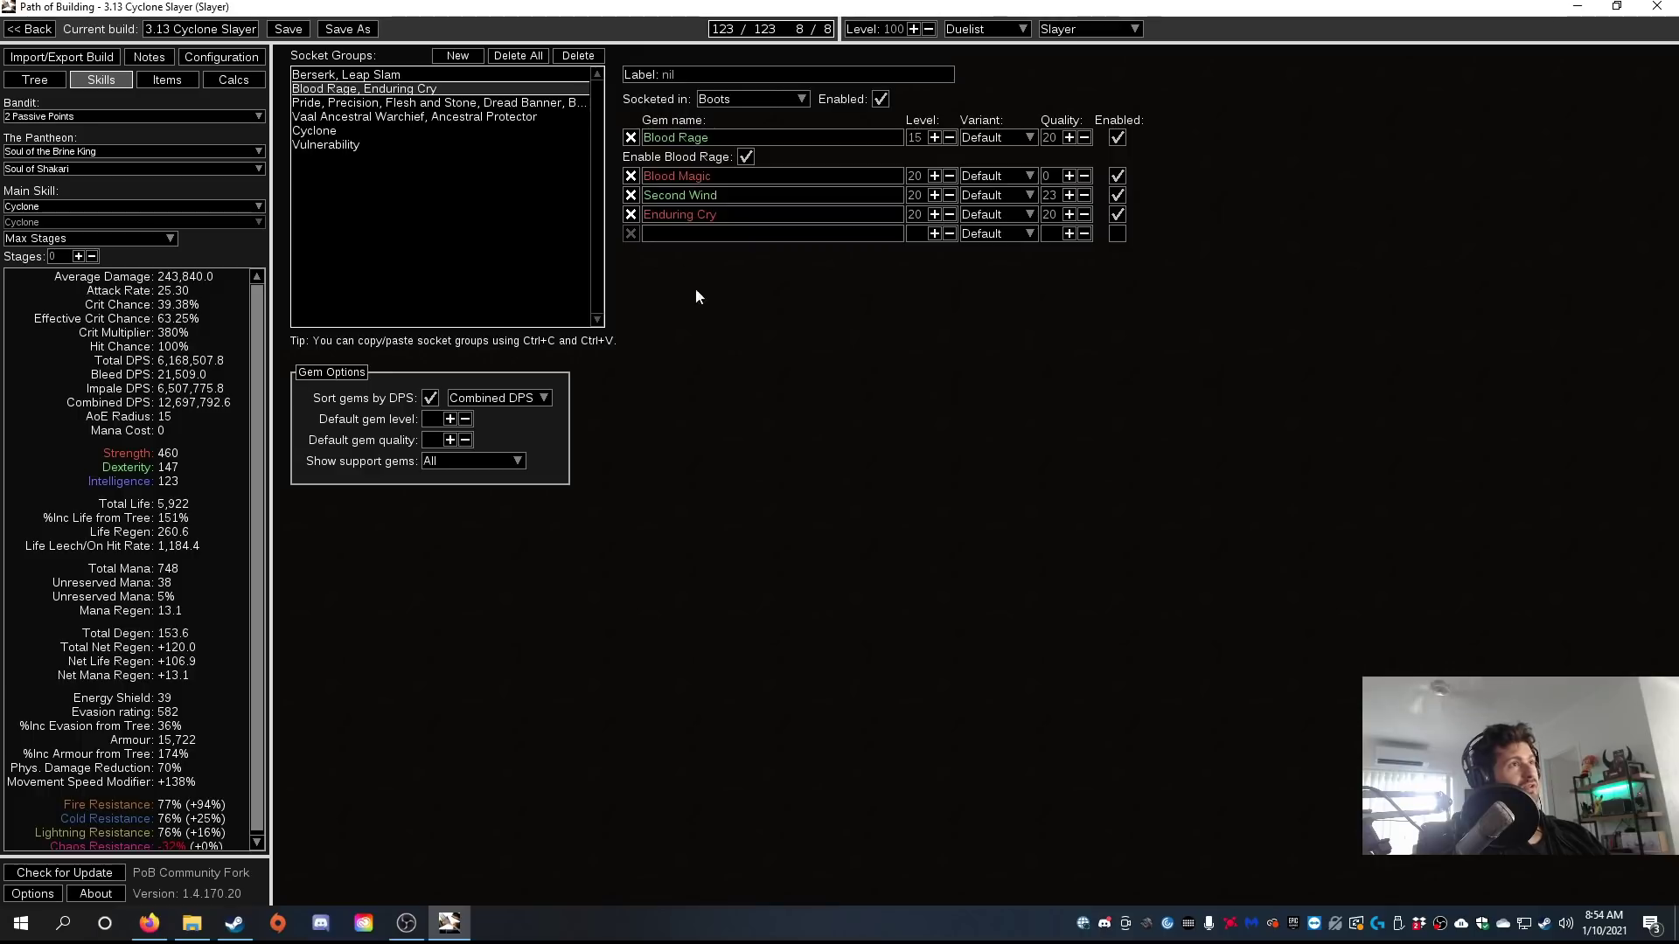
click(49, 79)
scroll(477, 643, down, 3)
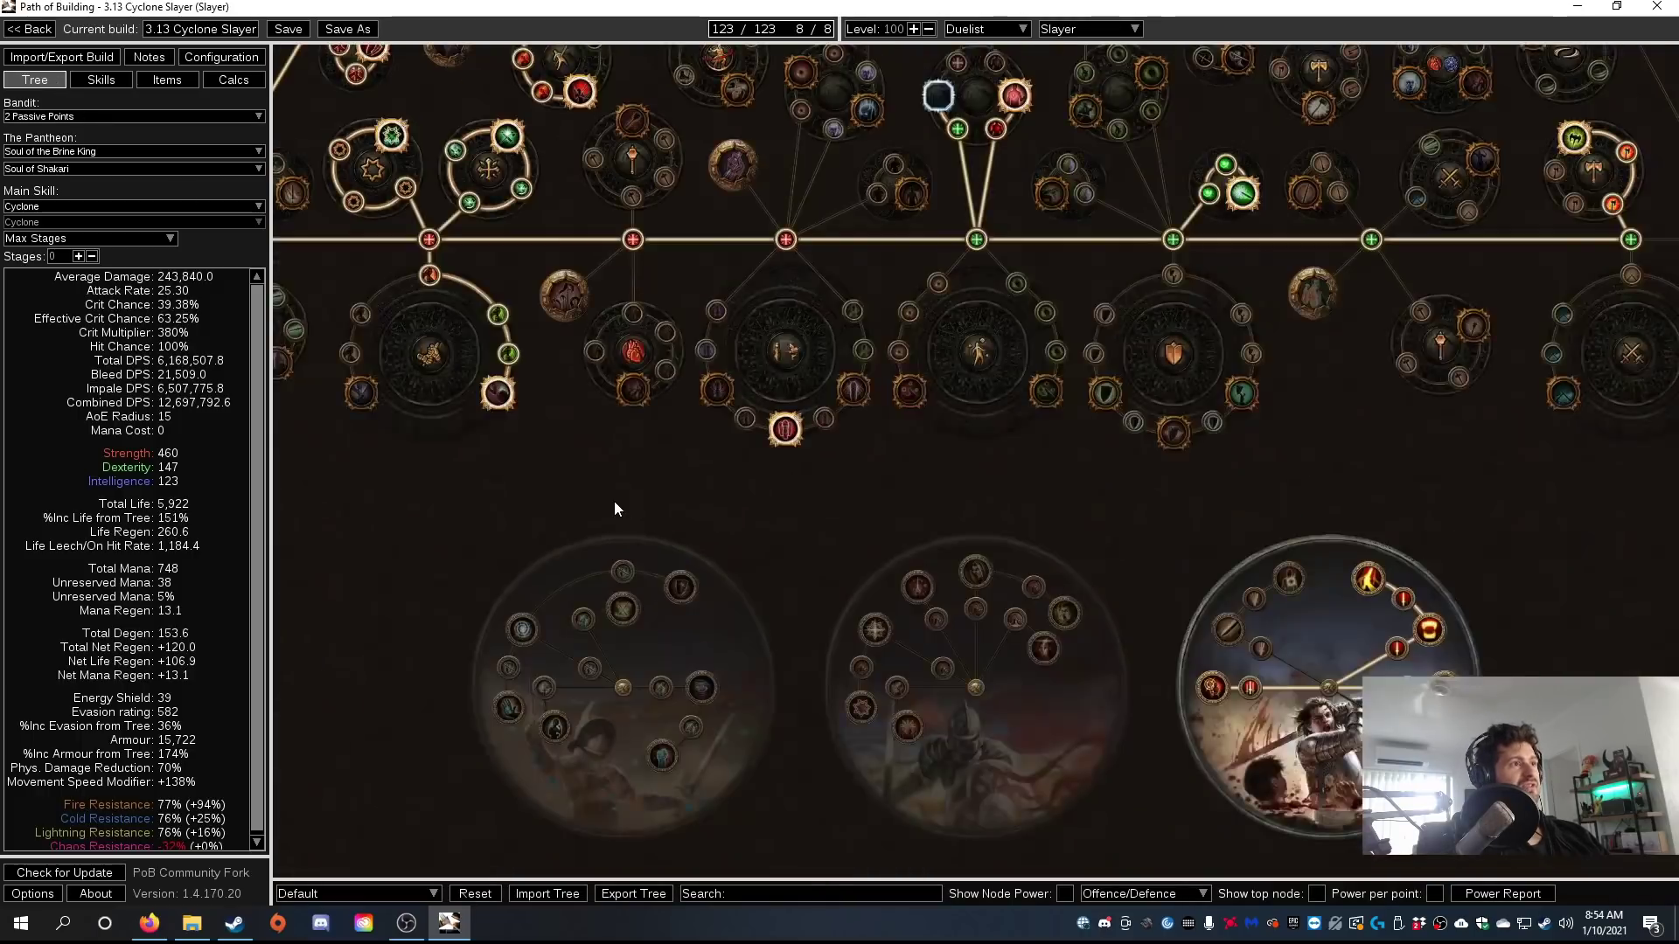
scroll(779, 459, up, 4)
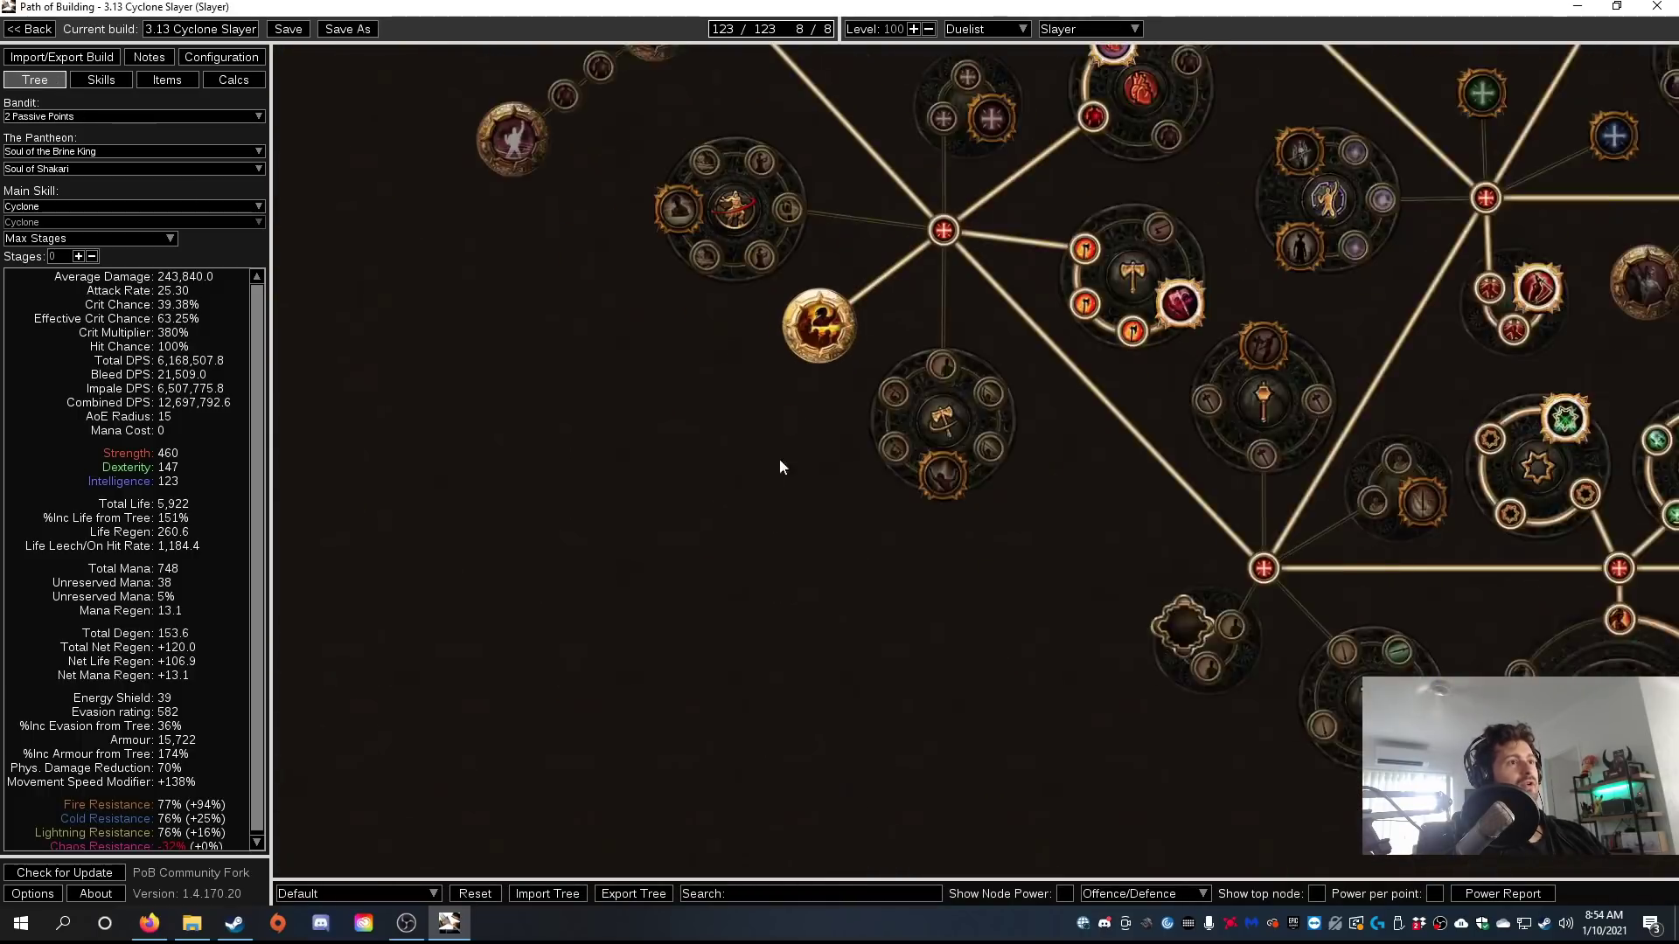
drag(834, 299, 734, 518)
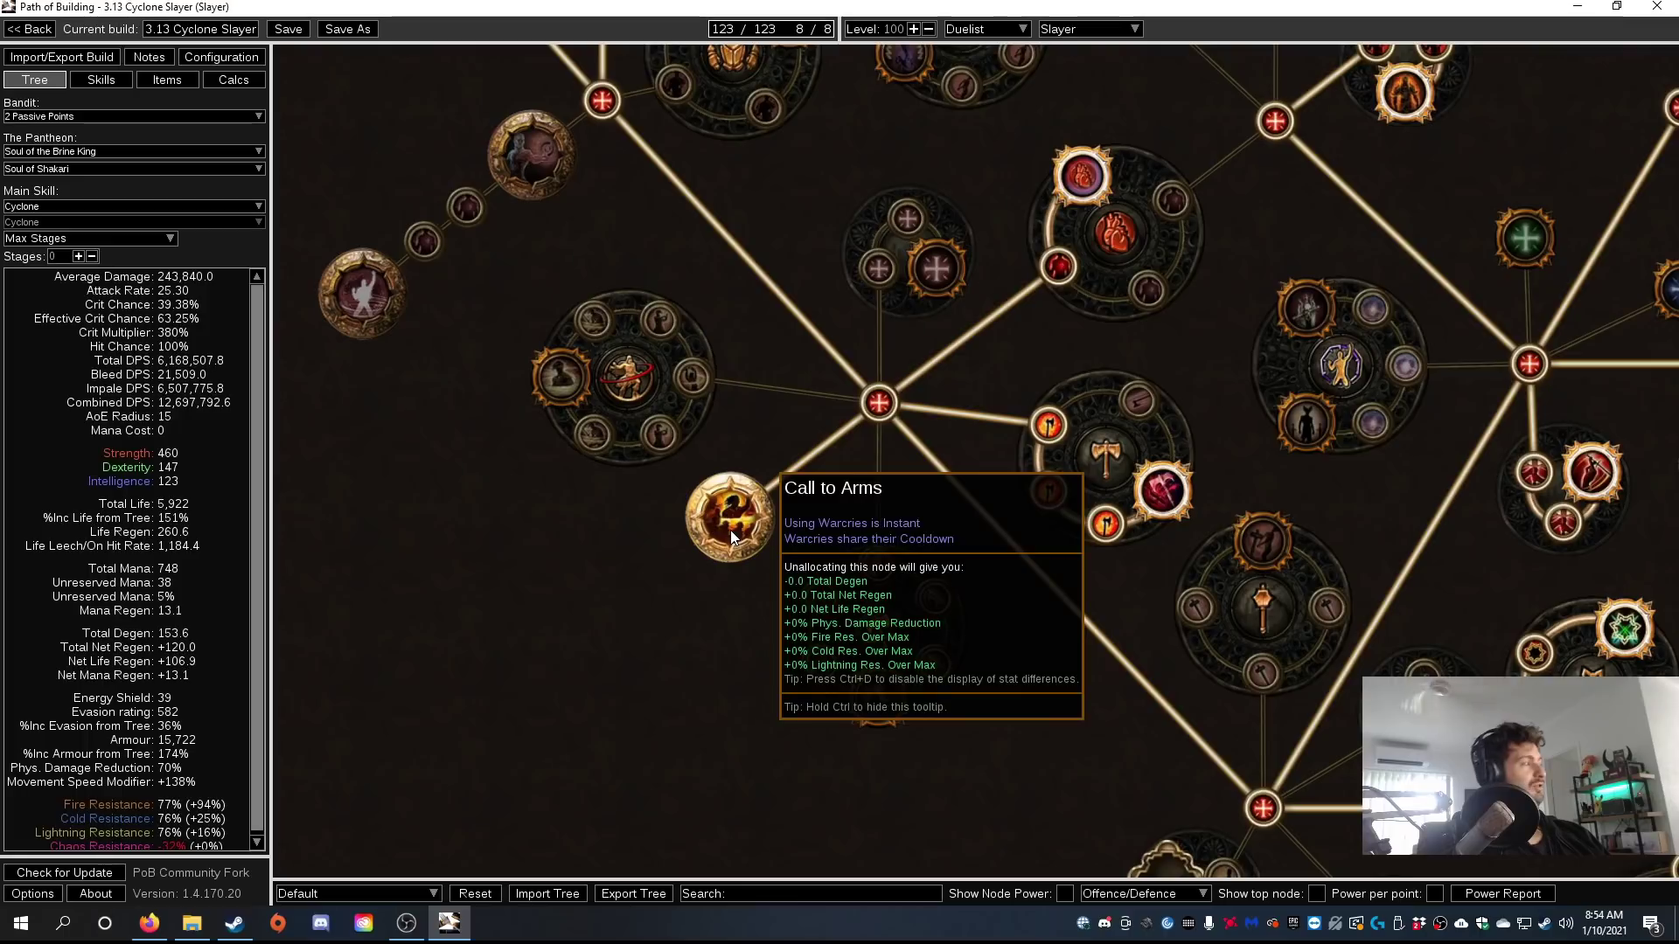
mouse_move(714, 535)
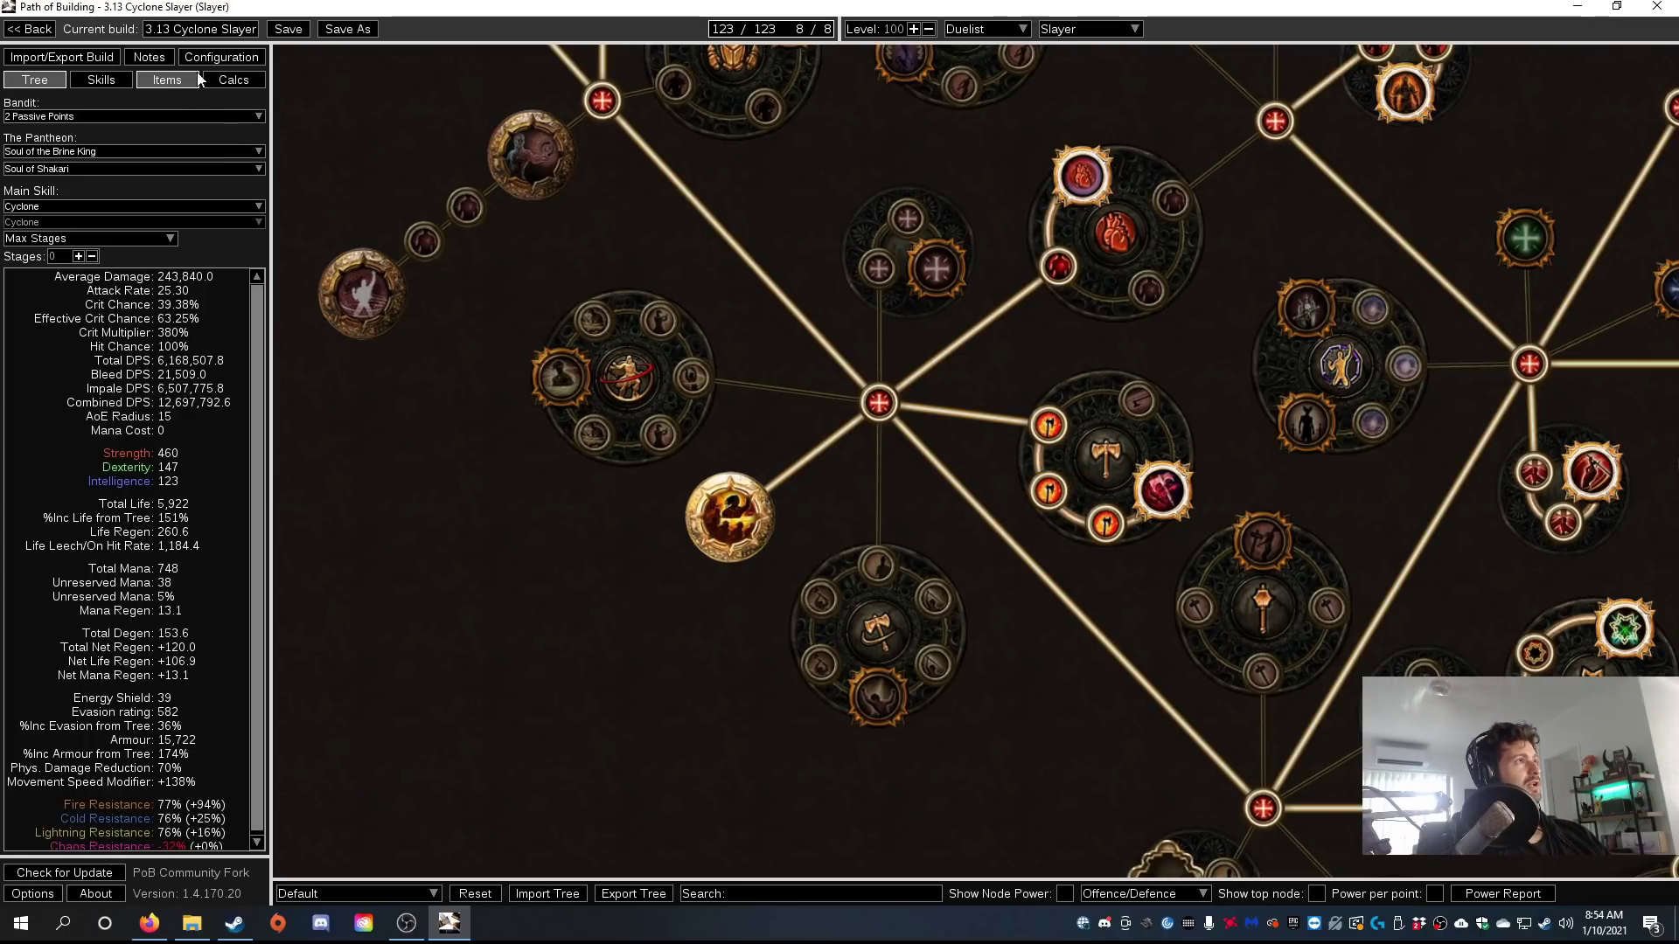
Check the equipped items, and read the gems in the weapon's Pride aura group and the helmet's ancestral totem group.
click(166, 78)
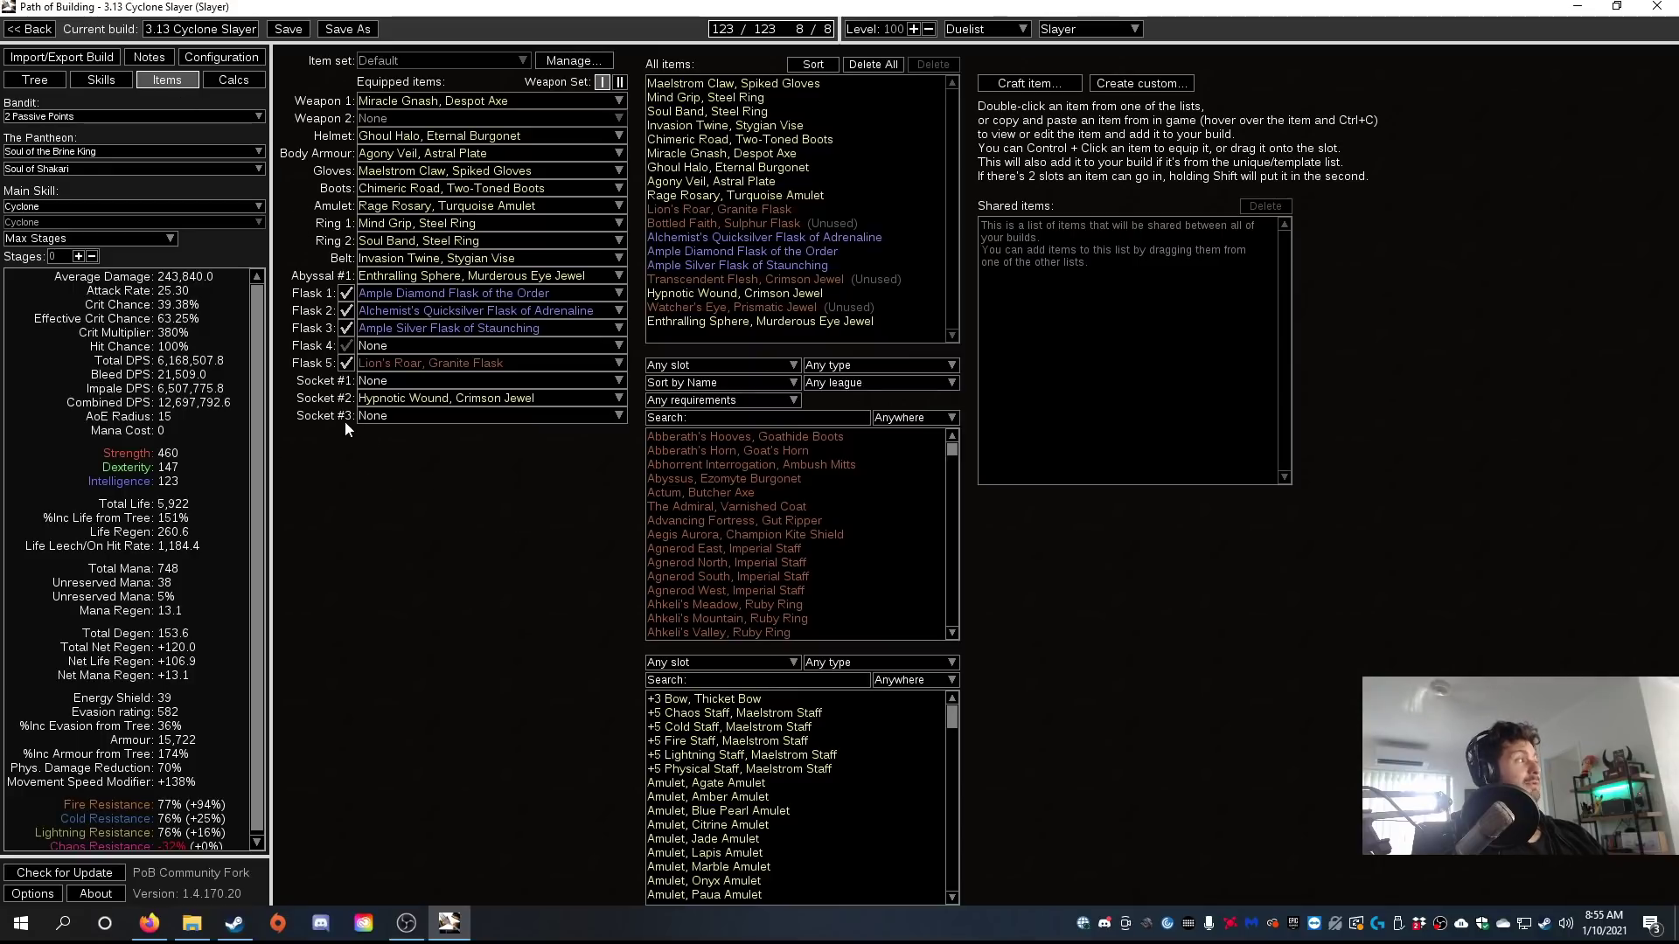
click(103, 81)
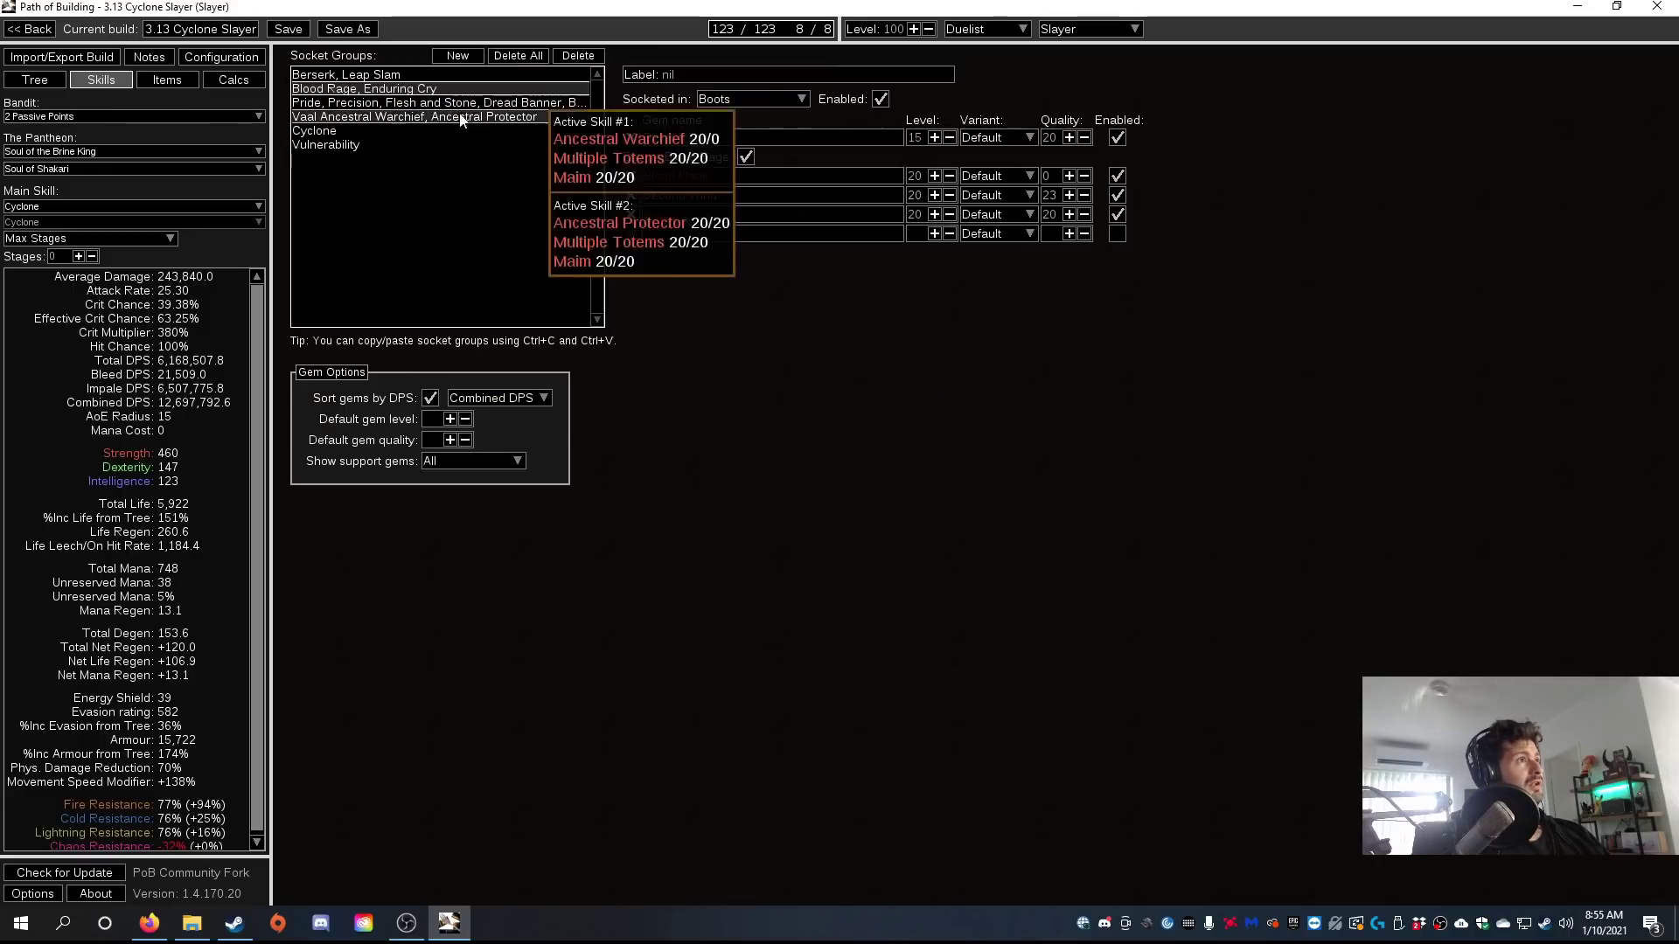
click(377, 103)
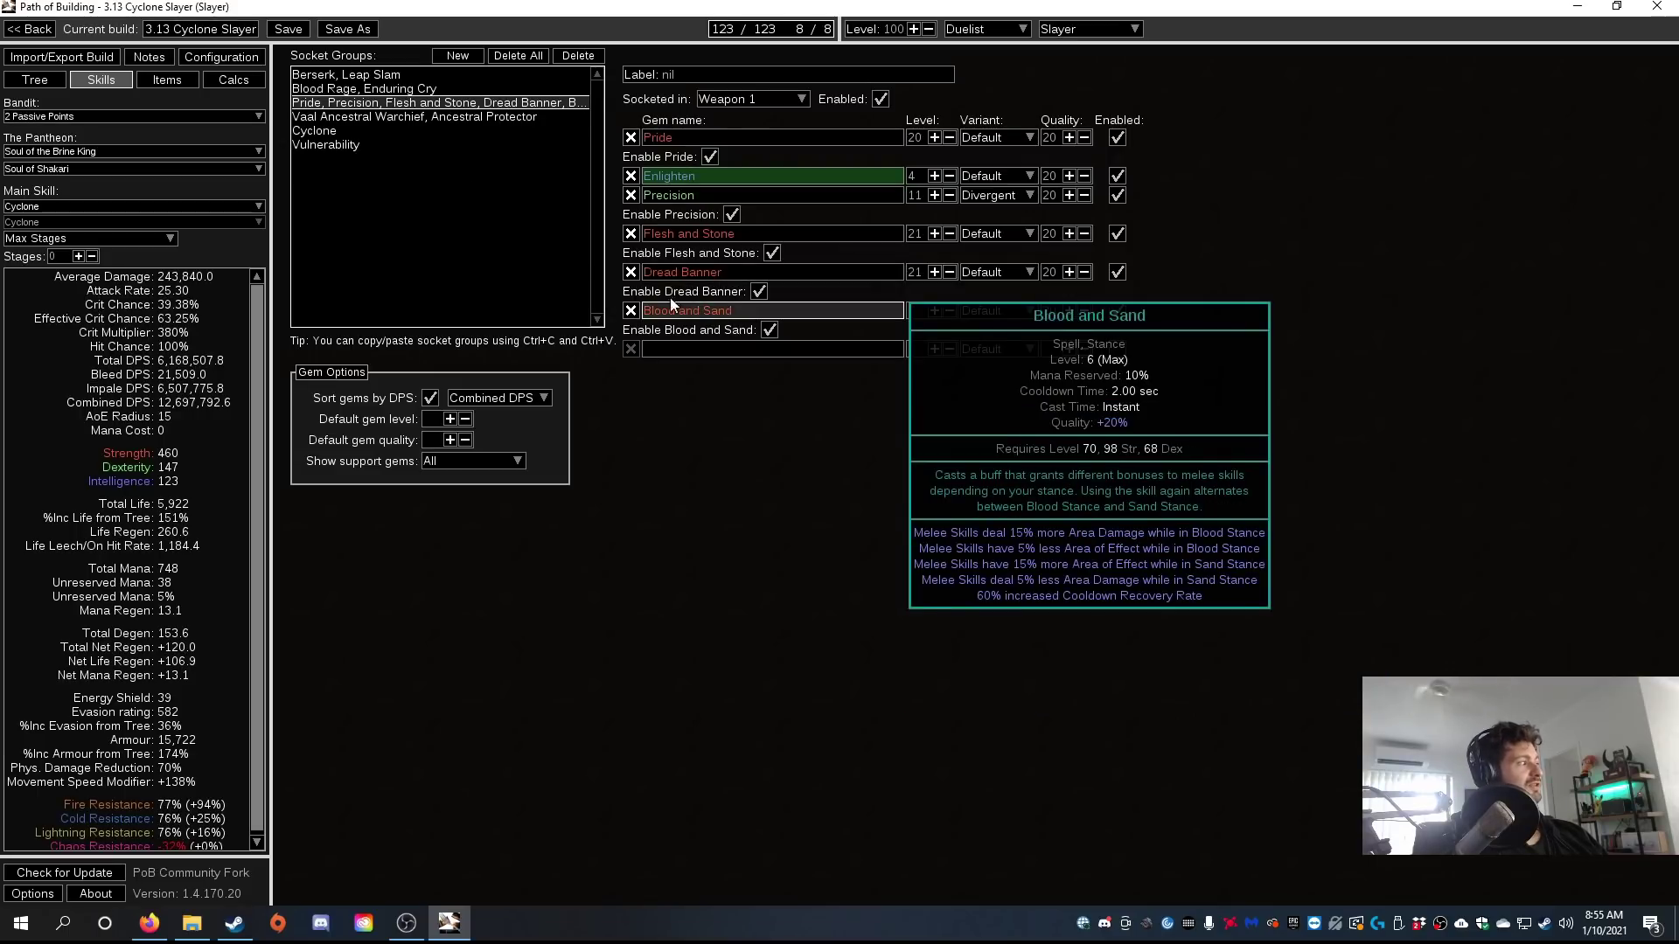
click(412, 119)
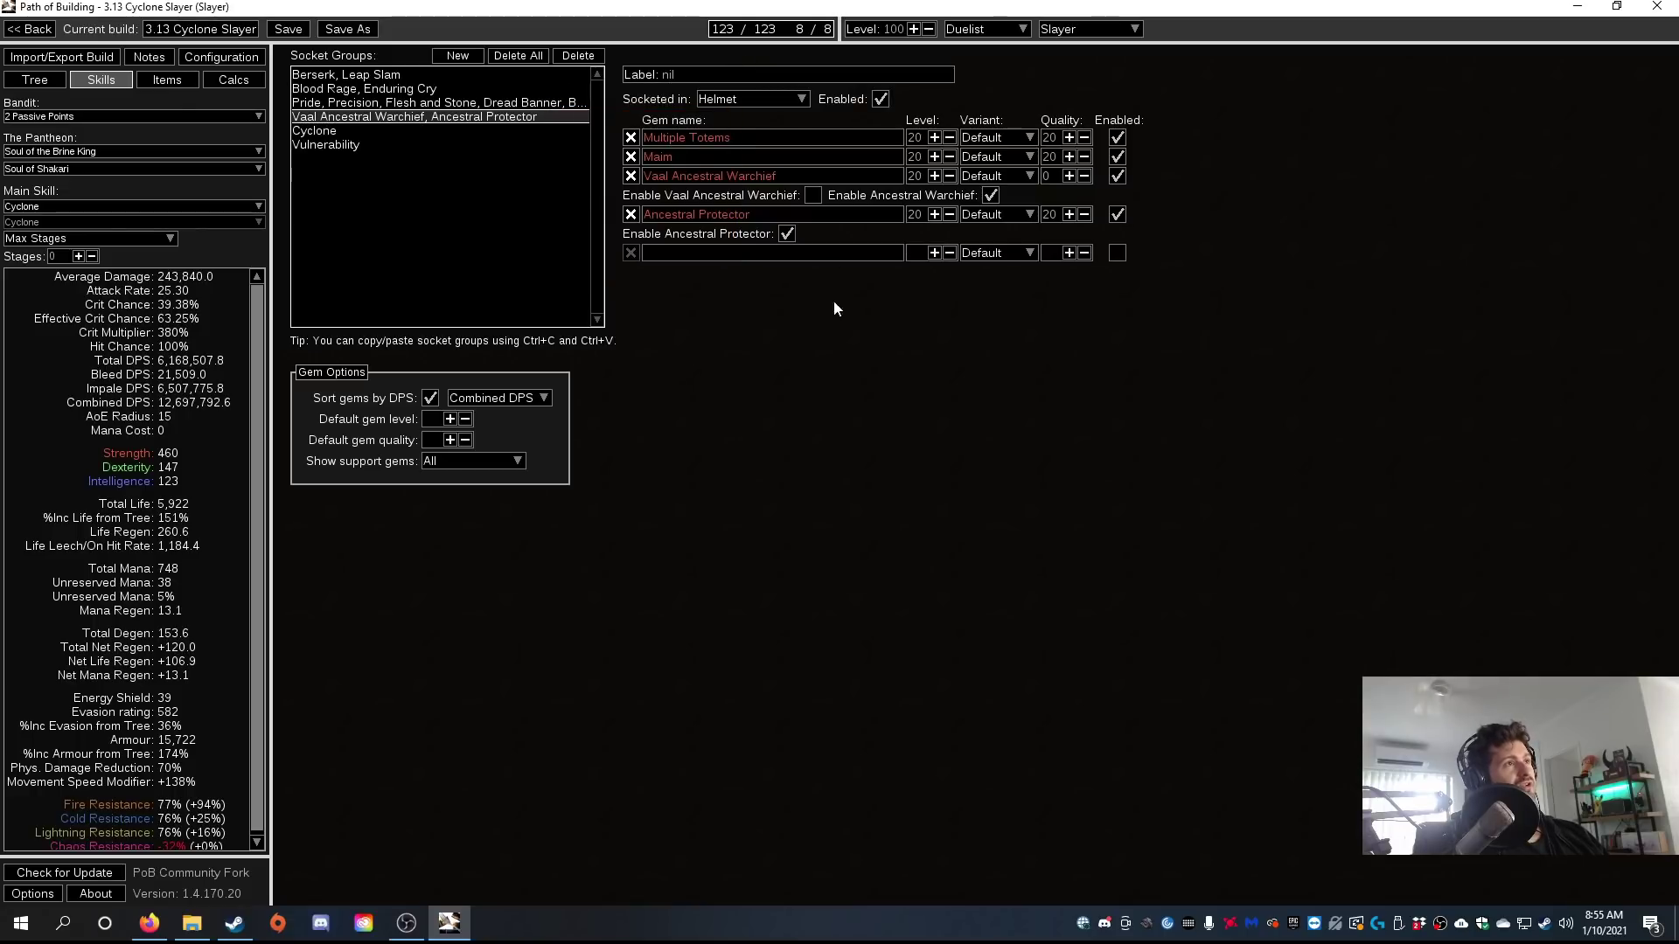
mouse_move(677, 223)
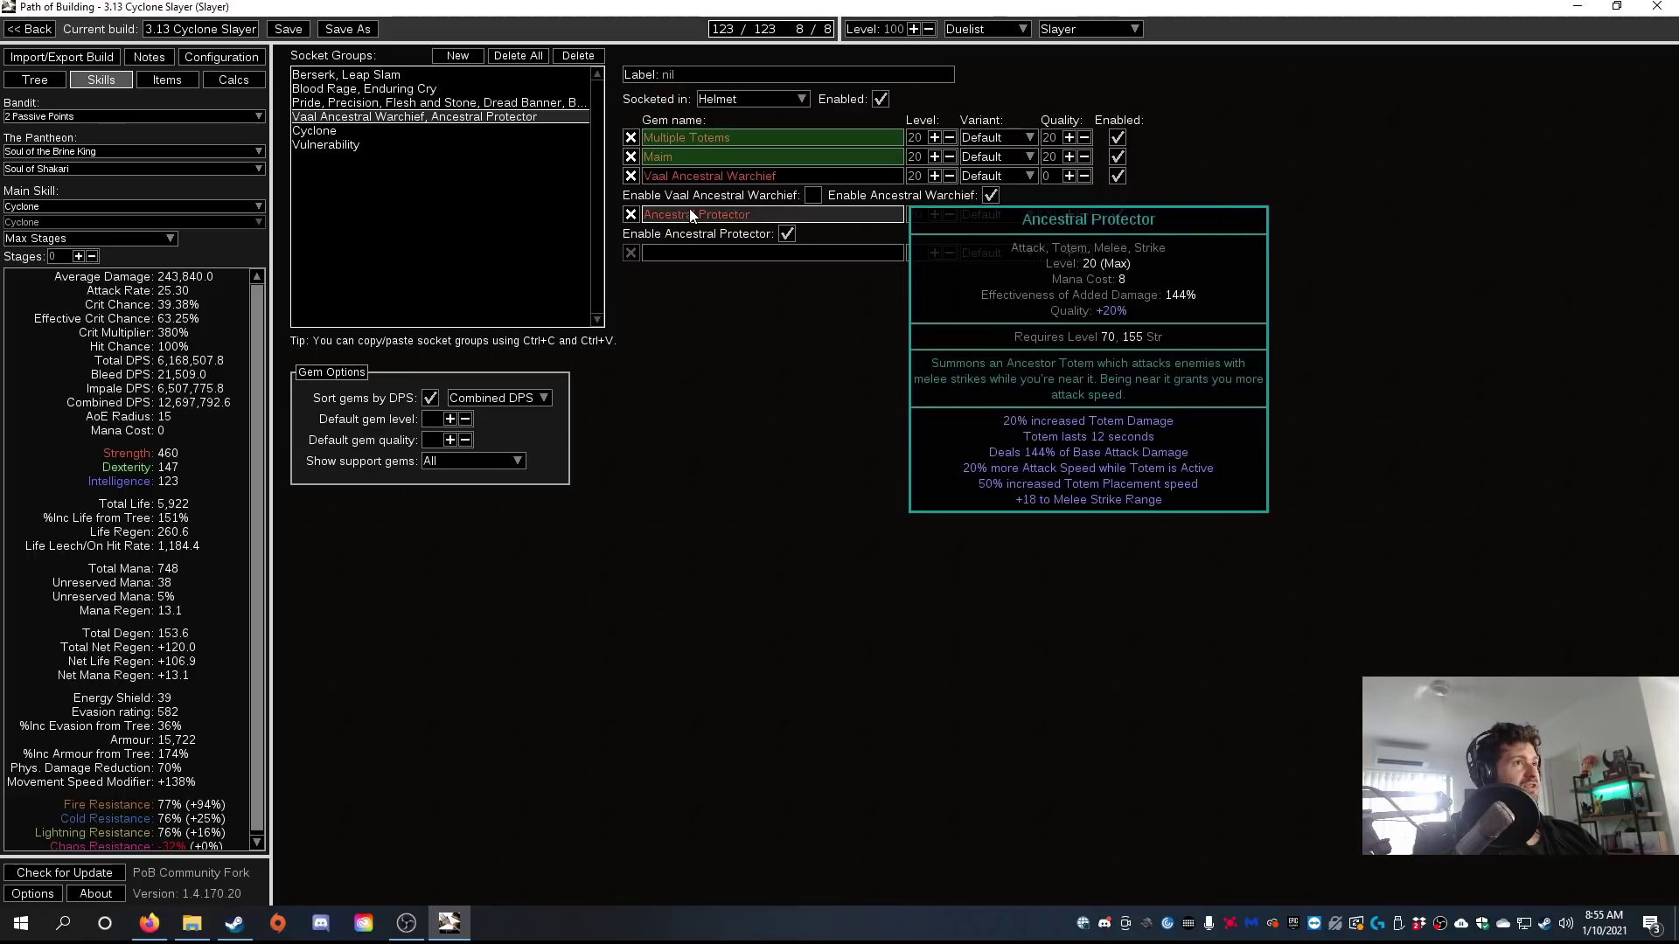
mouse_move(701, 176)
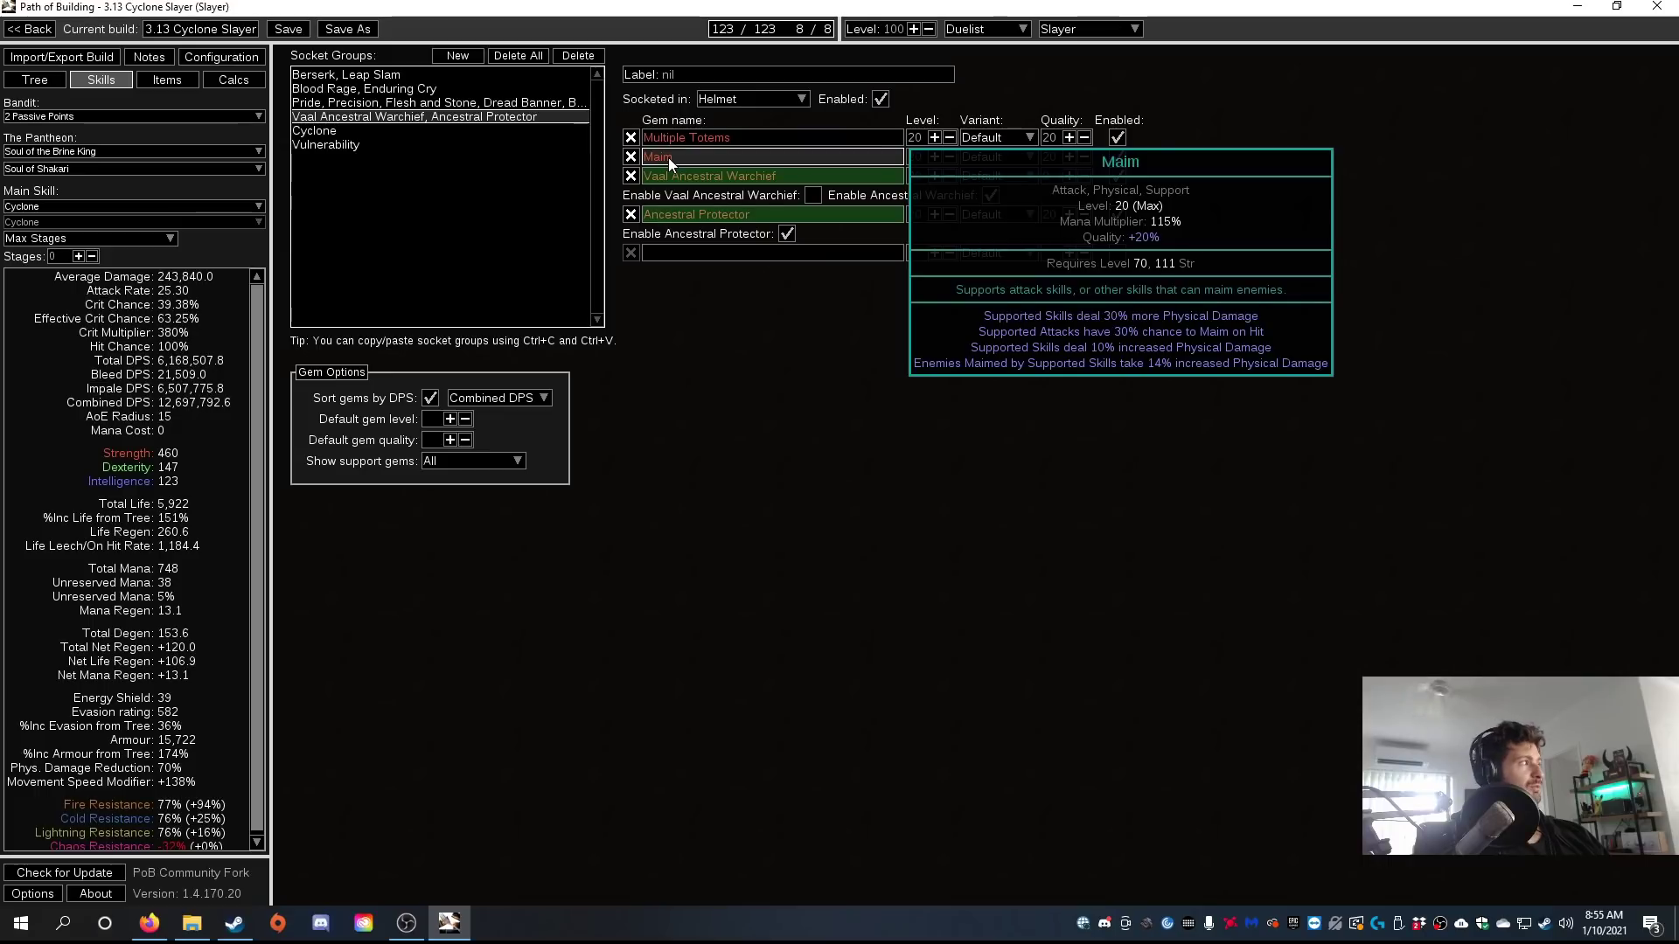
In the body armour's Cyclone group, replace Awakened Brutality with Brutality and Awakened Melee Physical Damage with Melee Physical Damage.
click(322, 132)
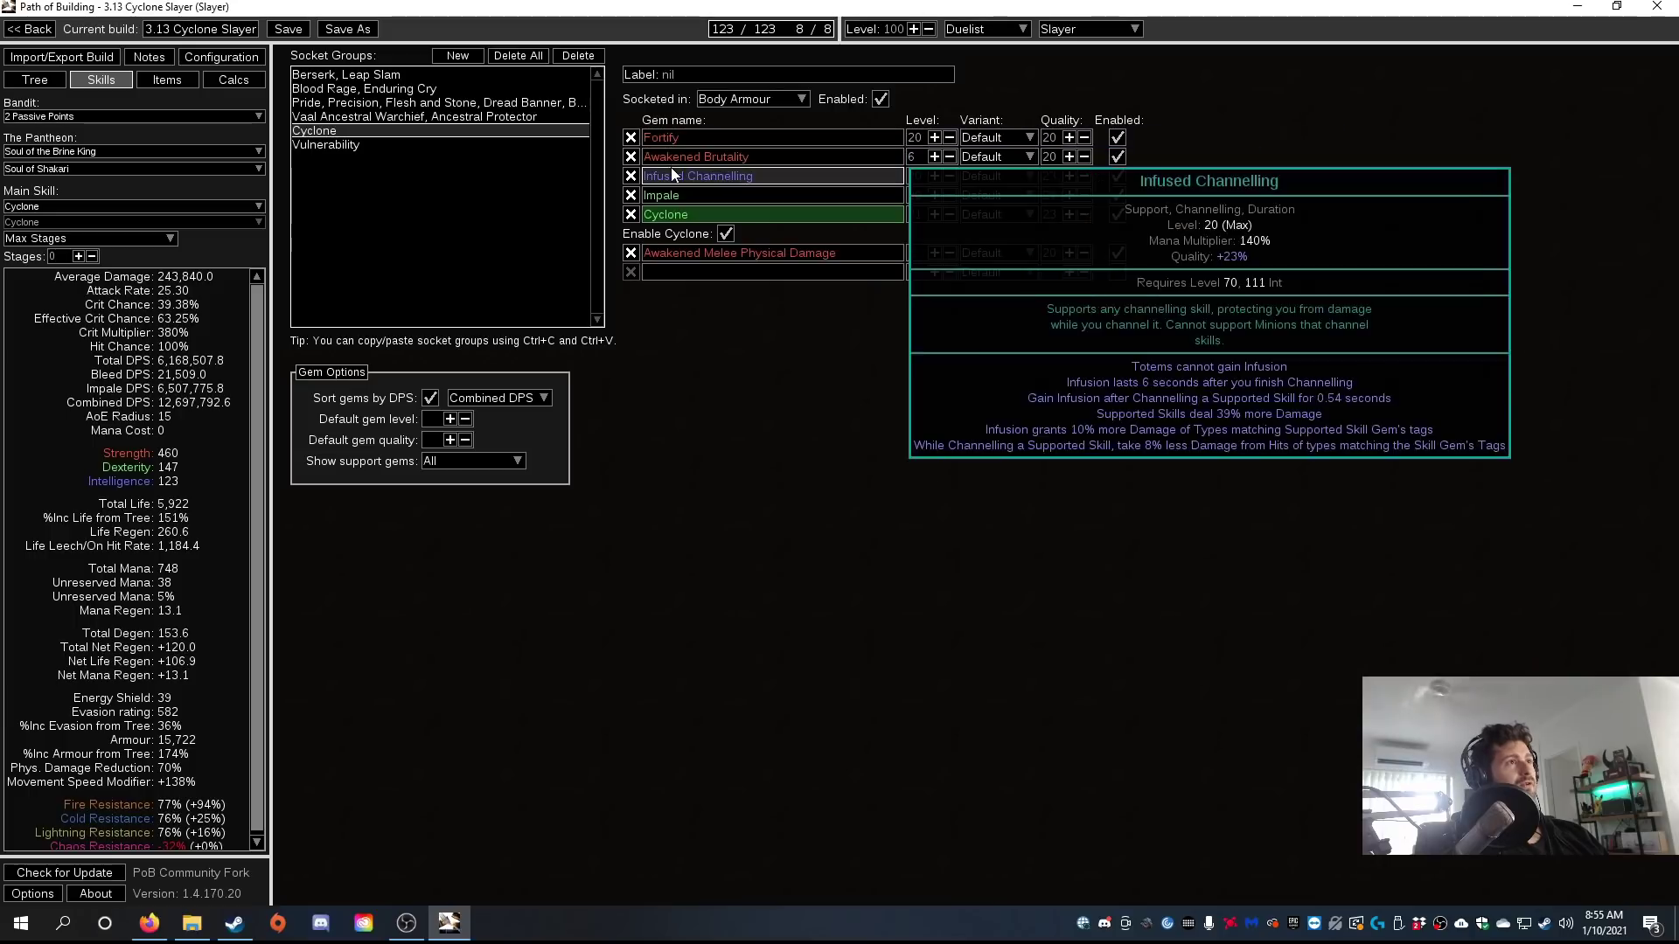
mouse_move(667, 181)
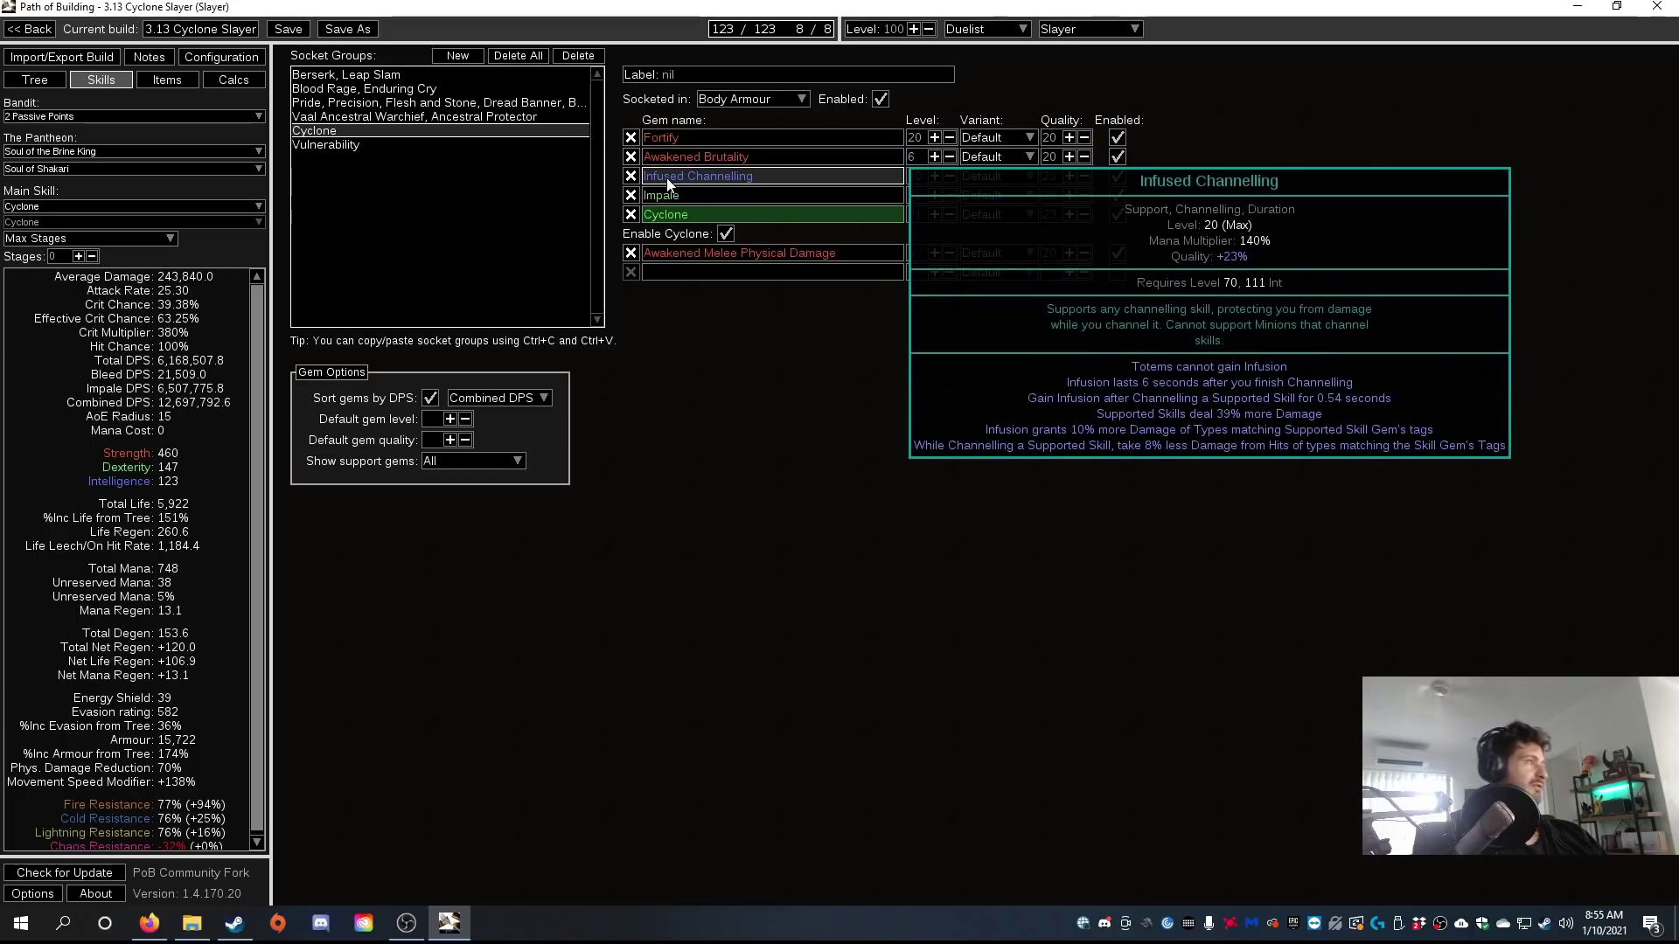
click(806, 157)
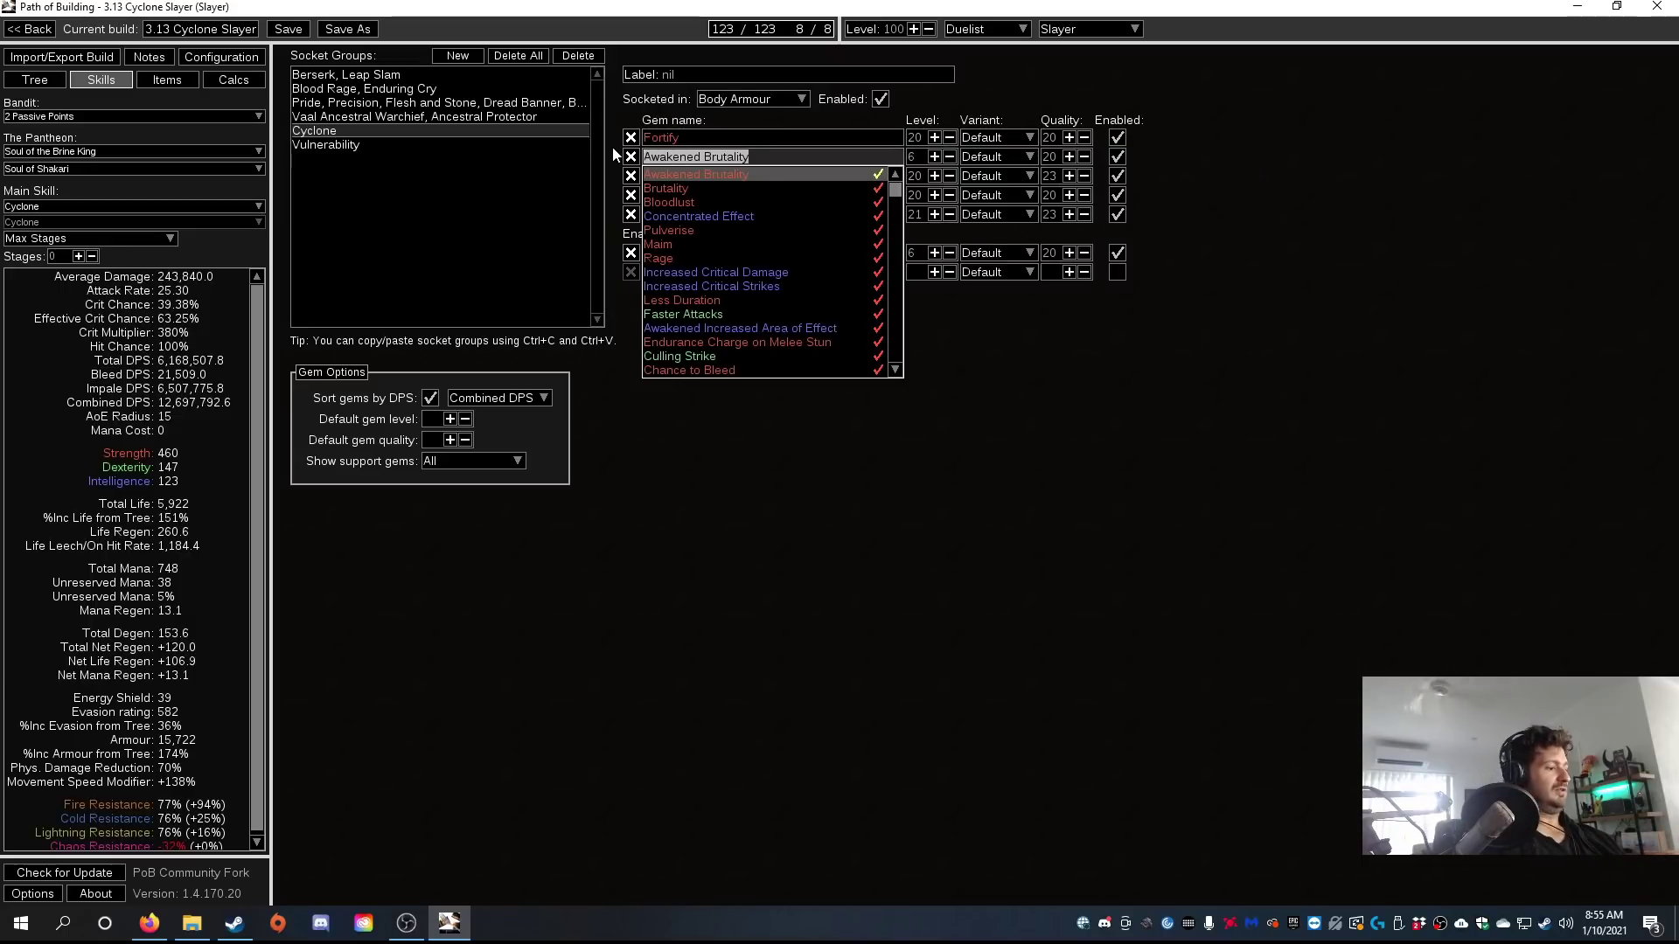
text(bruta)
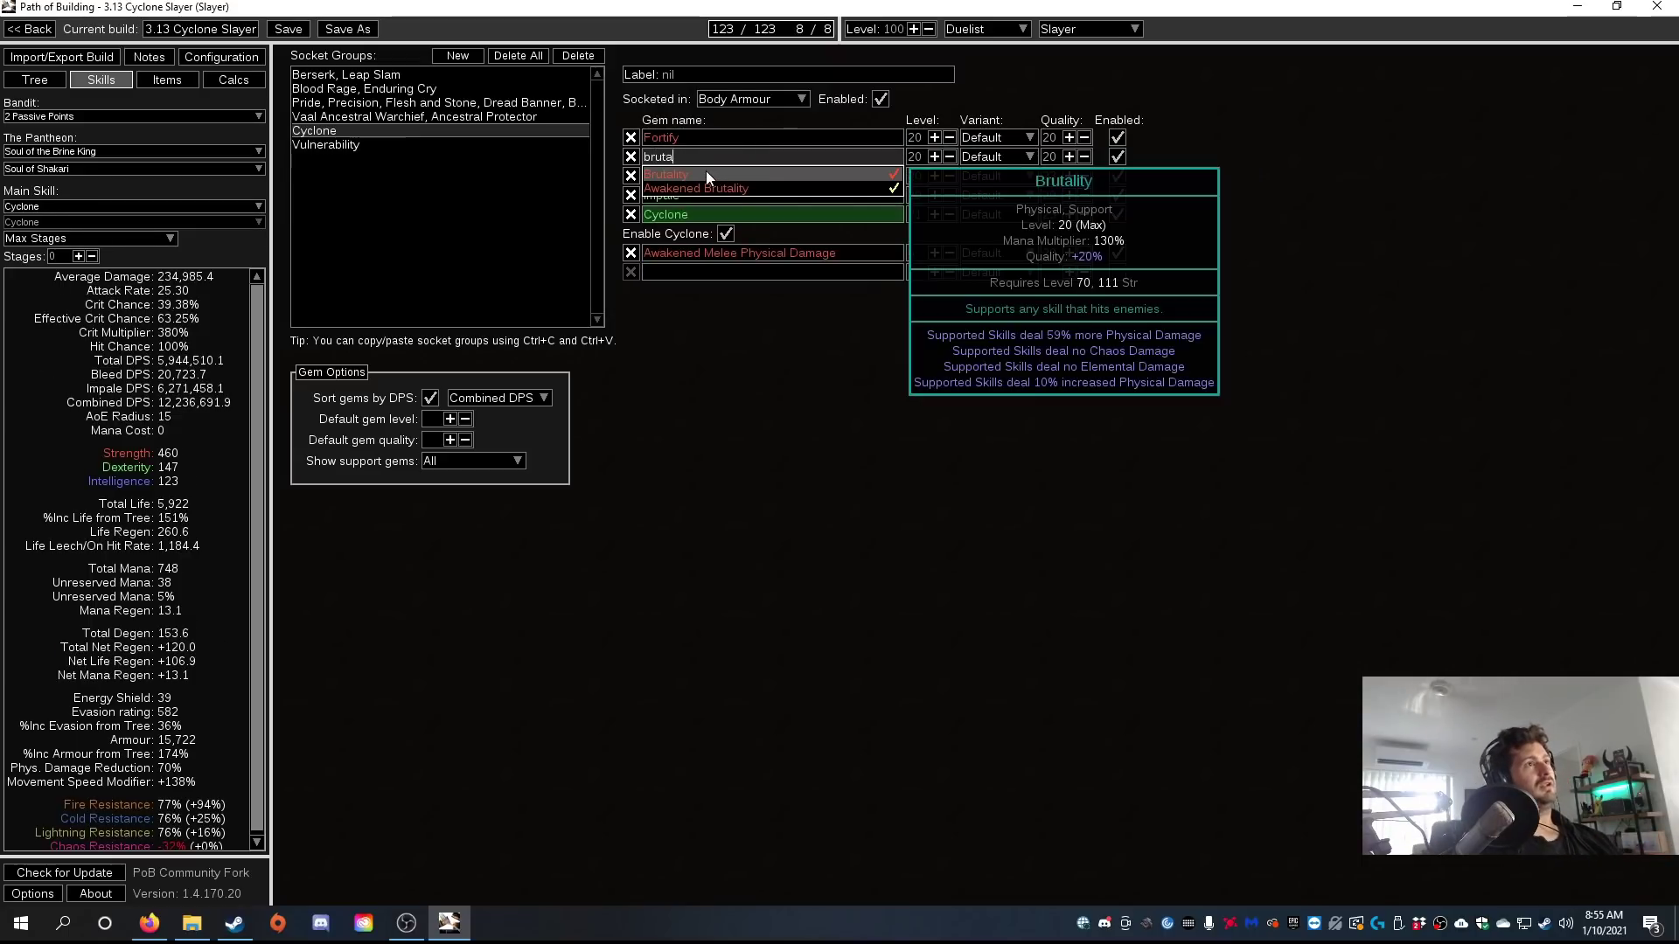
click(706, 173)
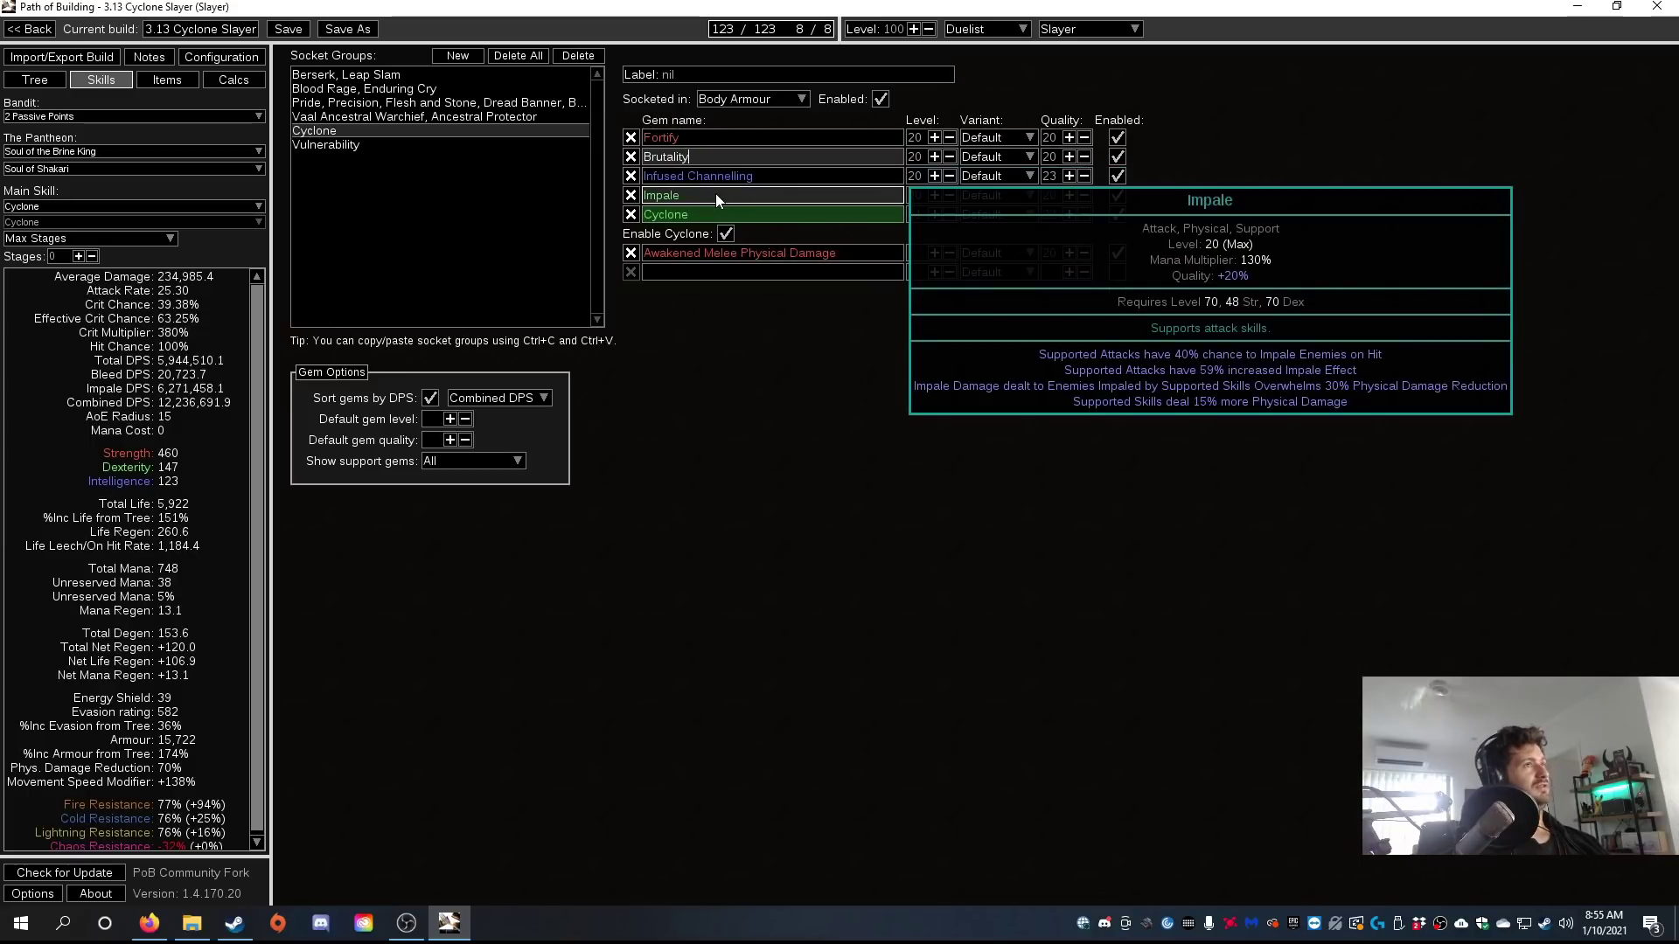
click(846, 255)
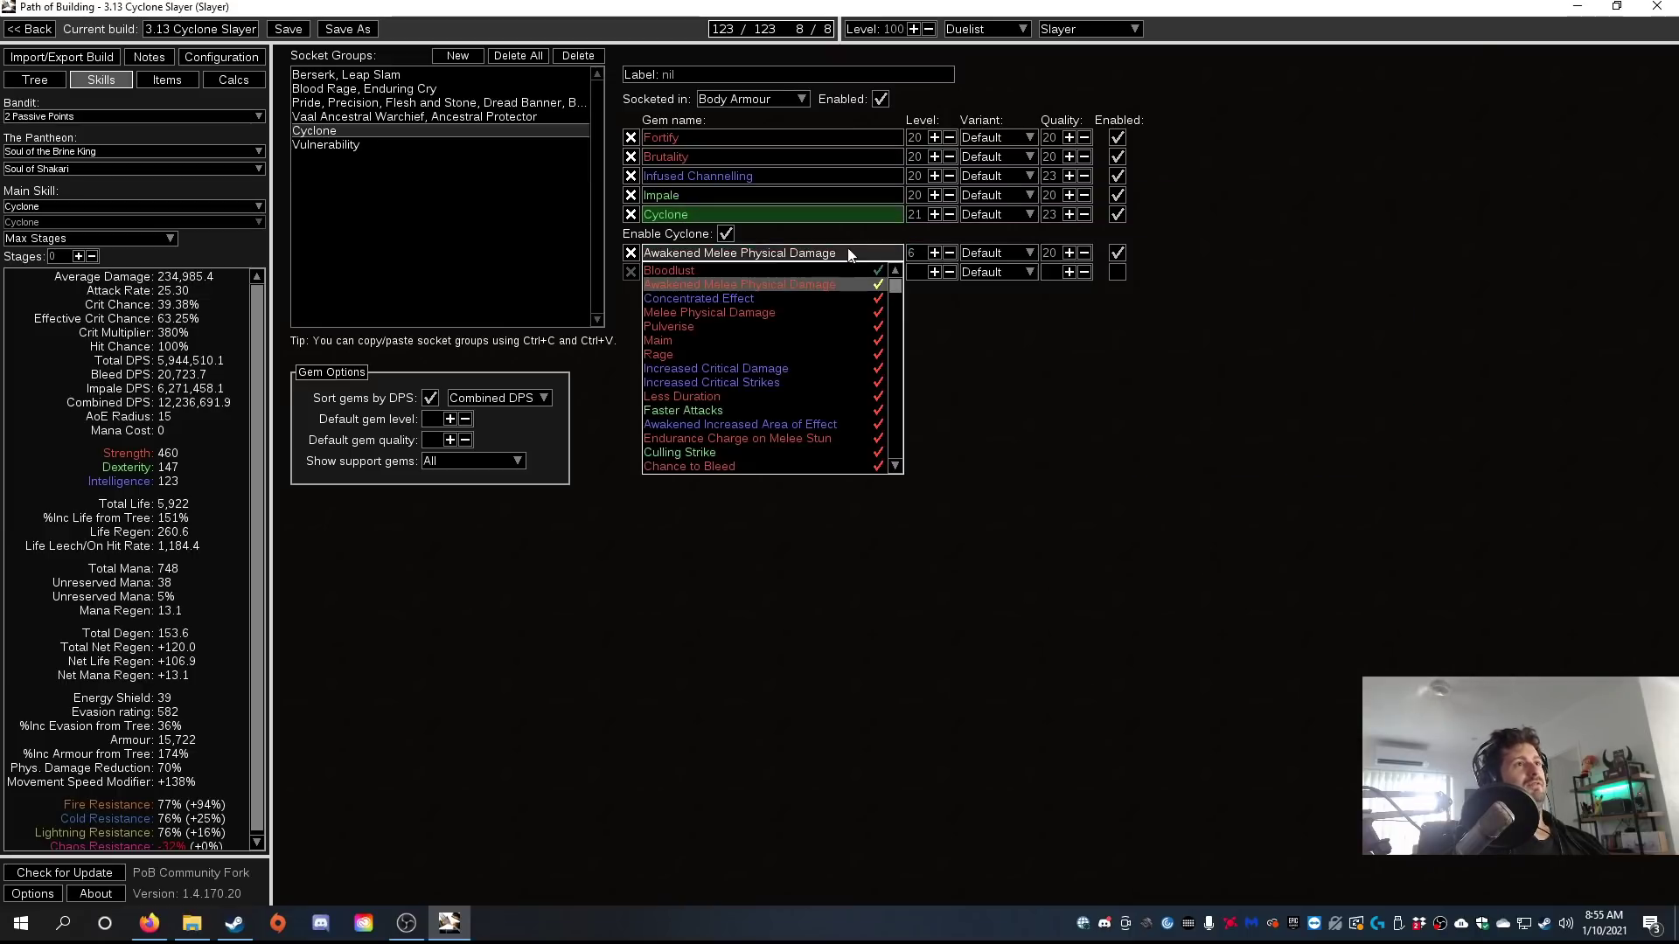
click(754, 310)
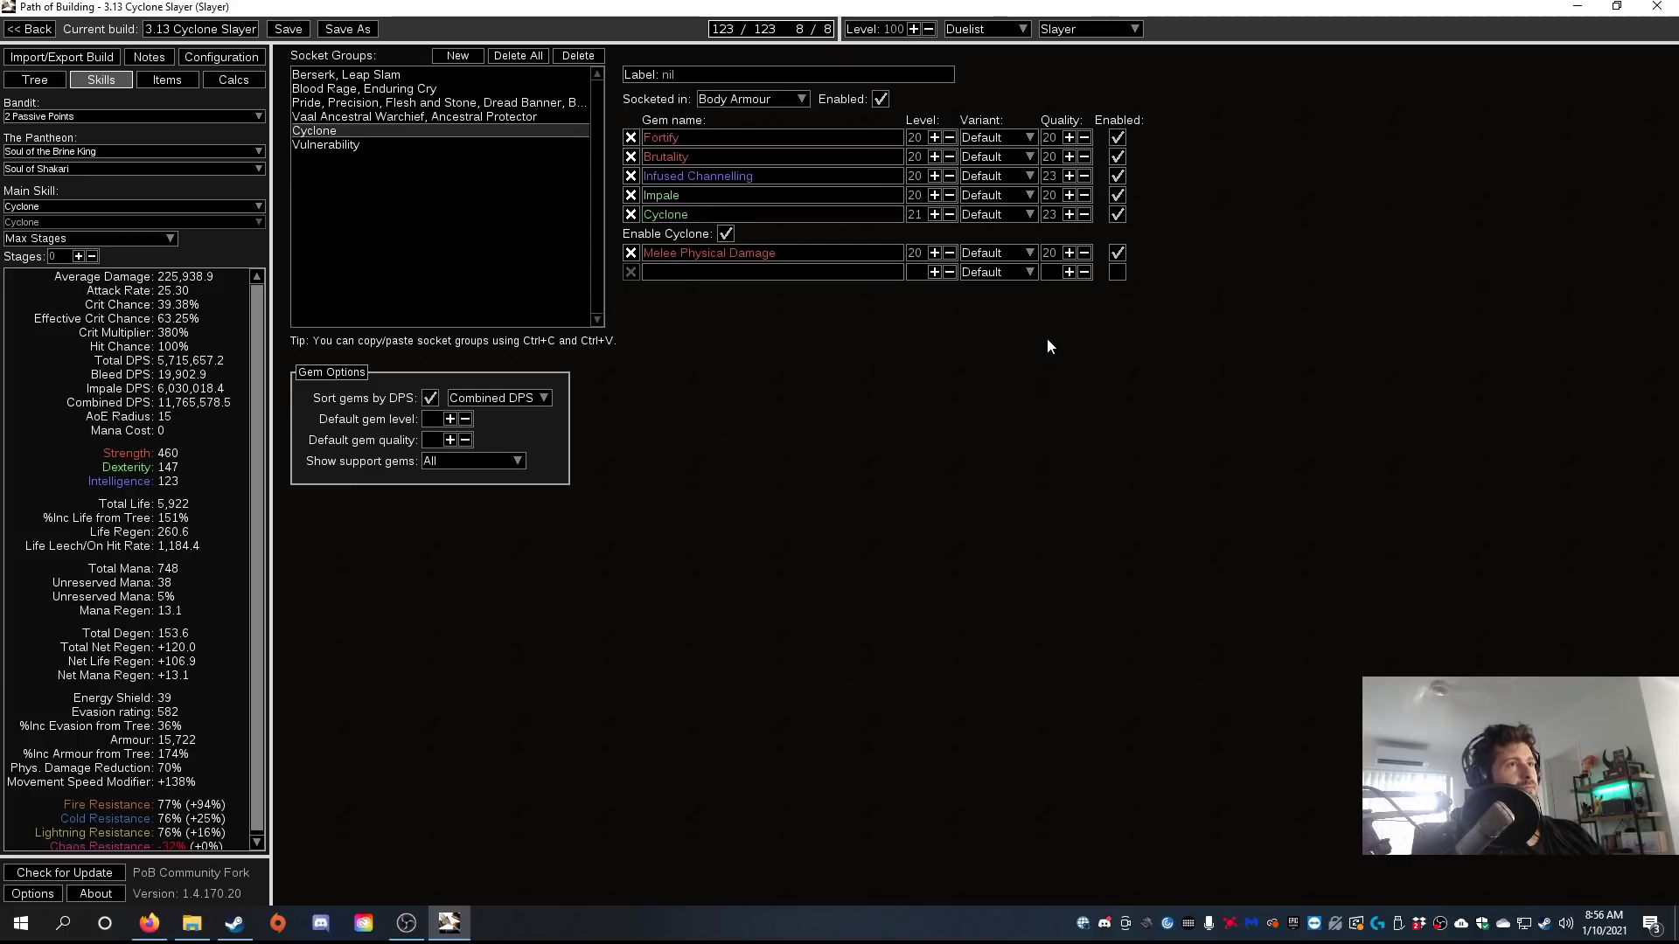
Set the Cyclone gem to level 20 and quality 20, and save the build.
click(949, 216)
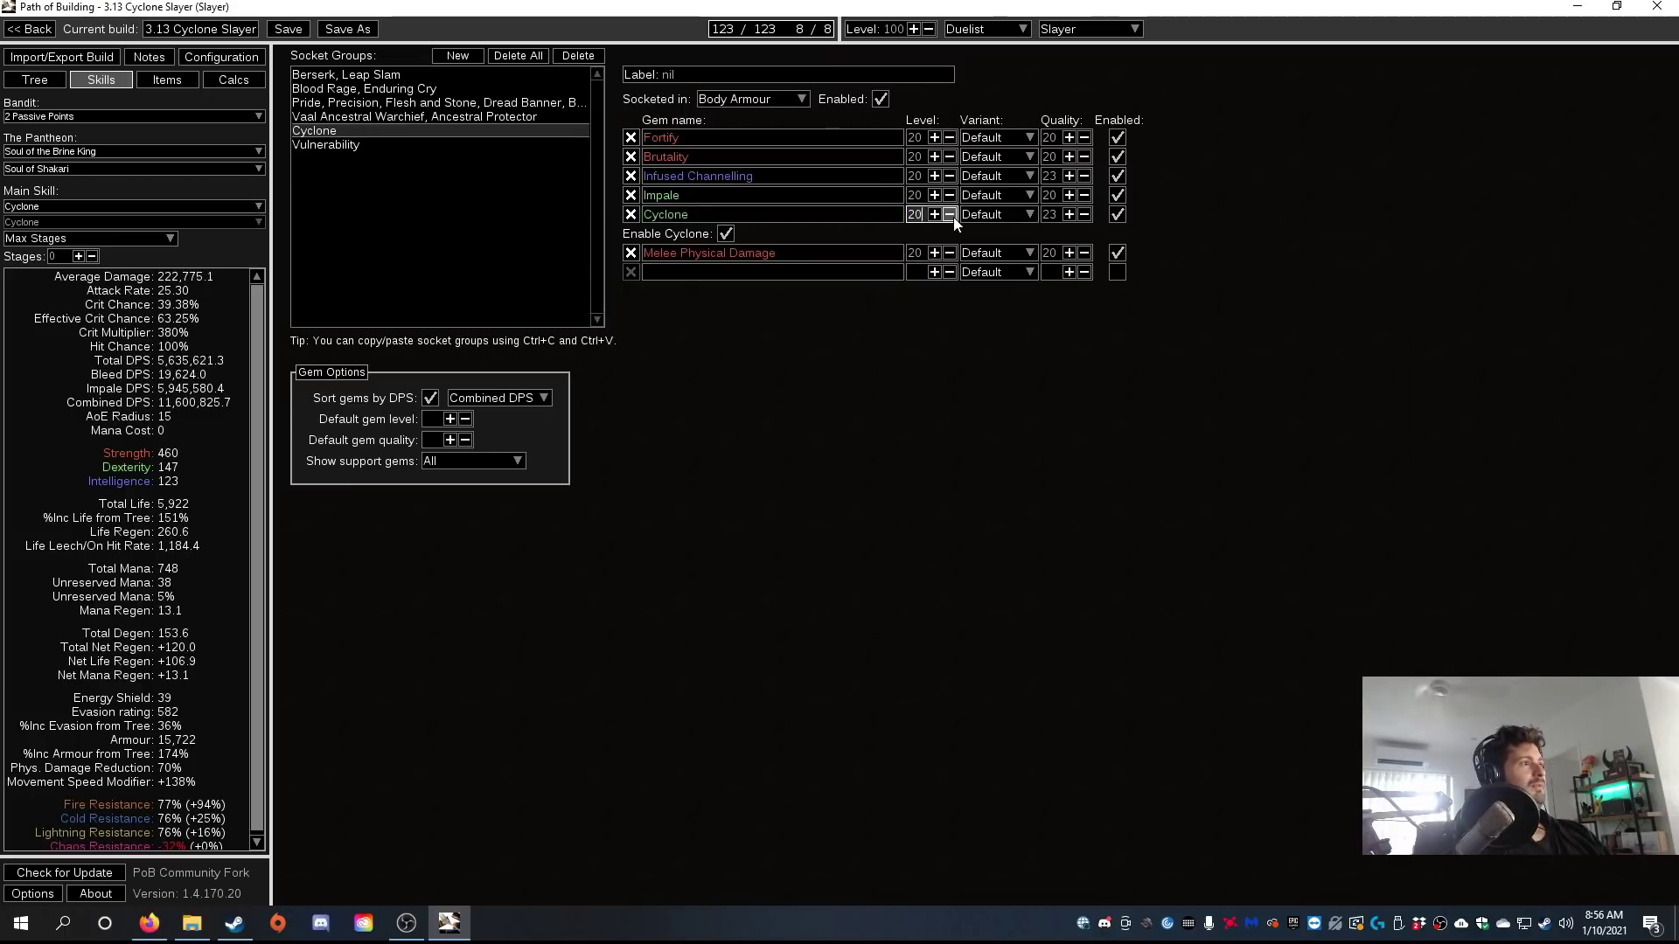
click(1084, 215)
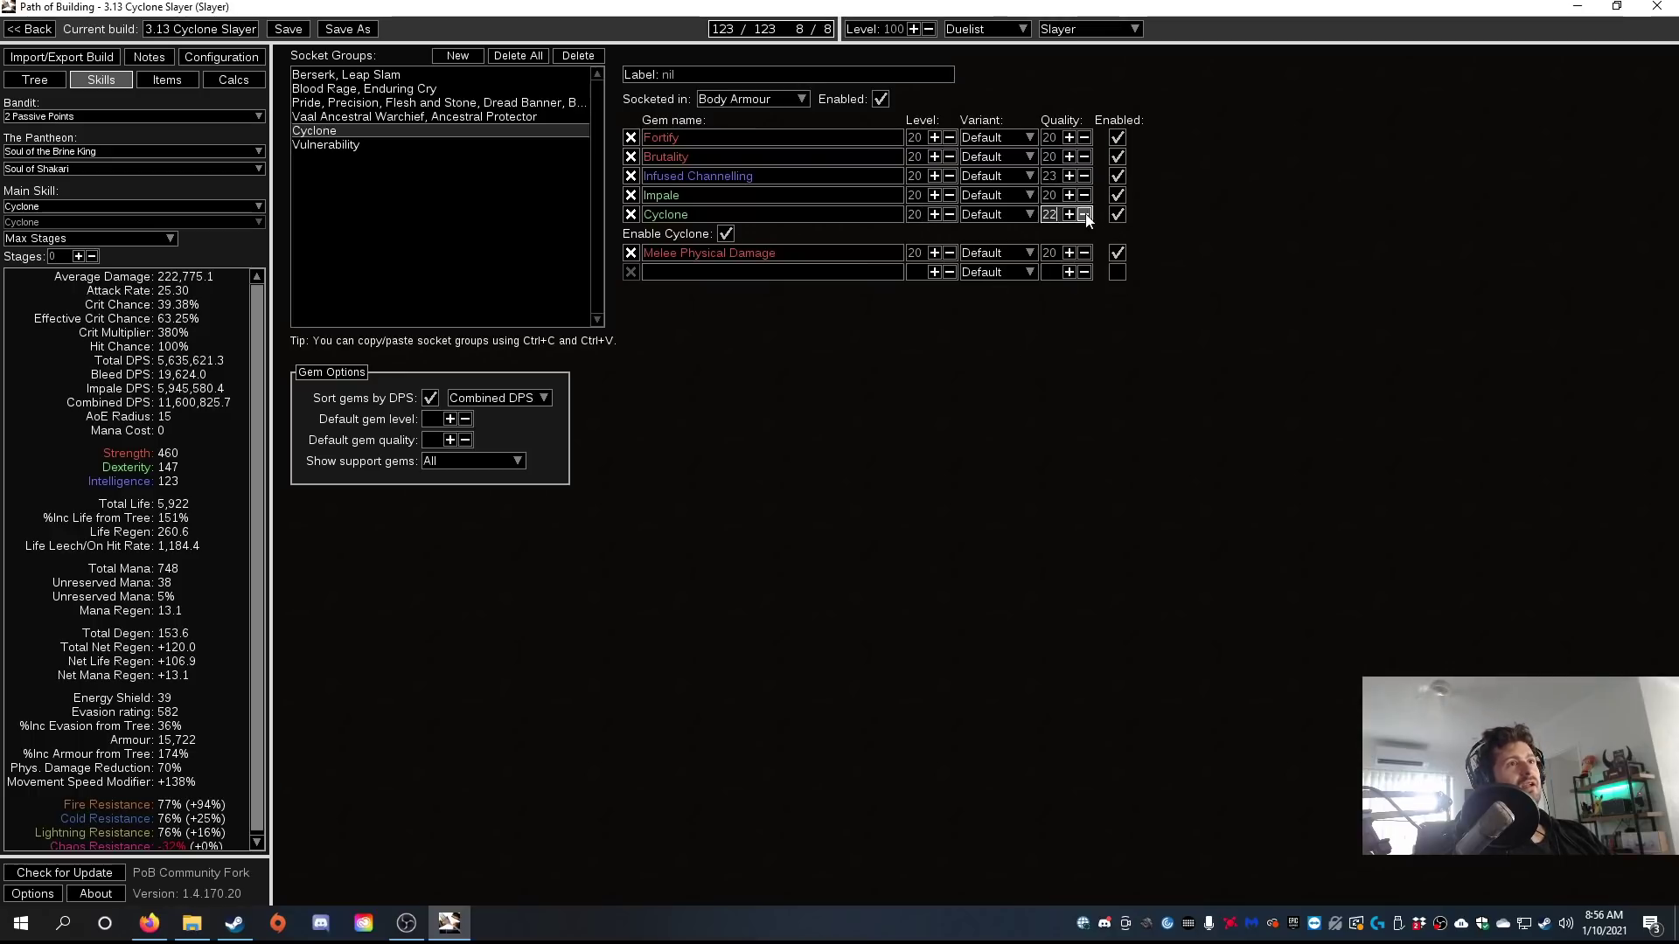
click(1084, 215)
click(1084, 215)
click(284, 30)
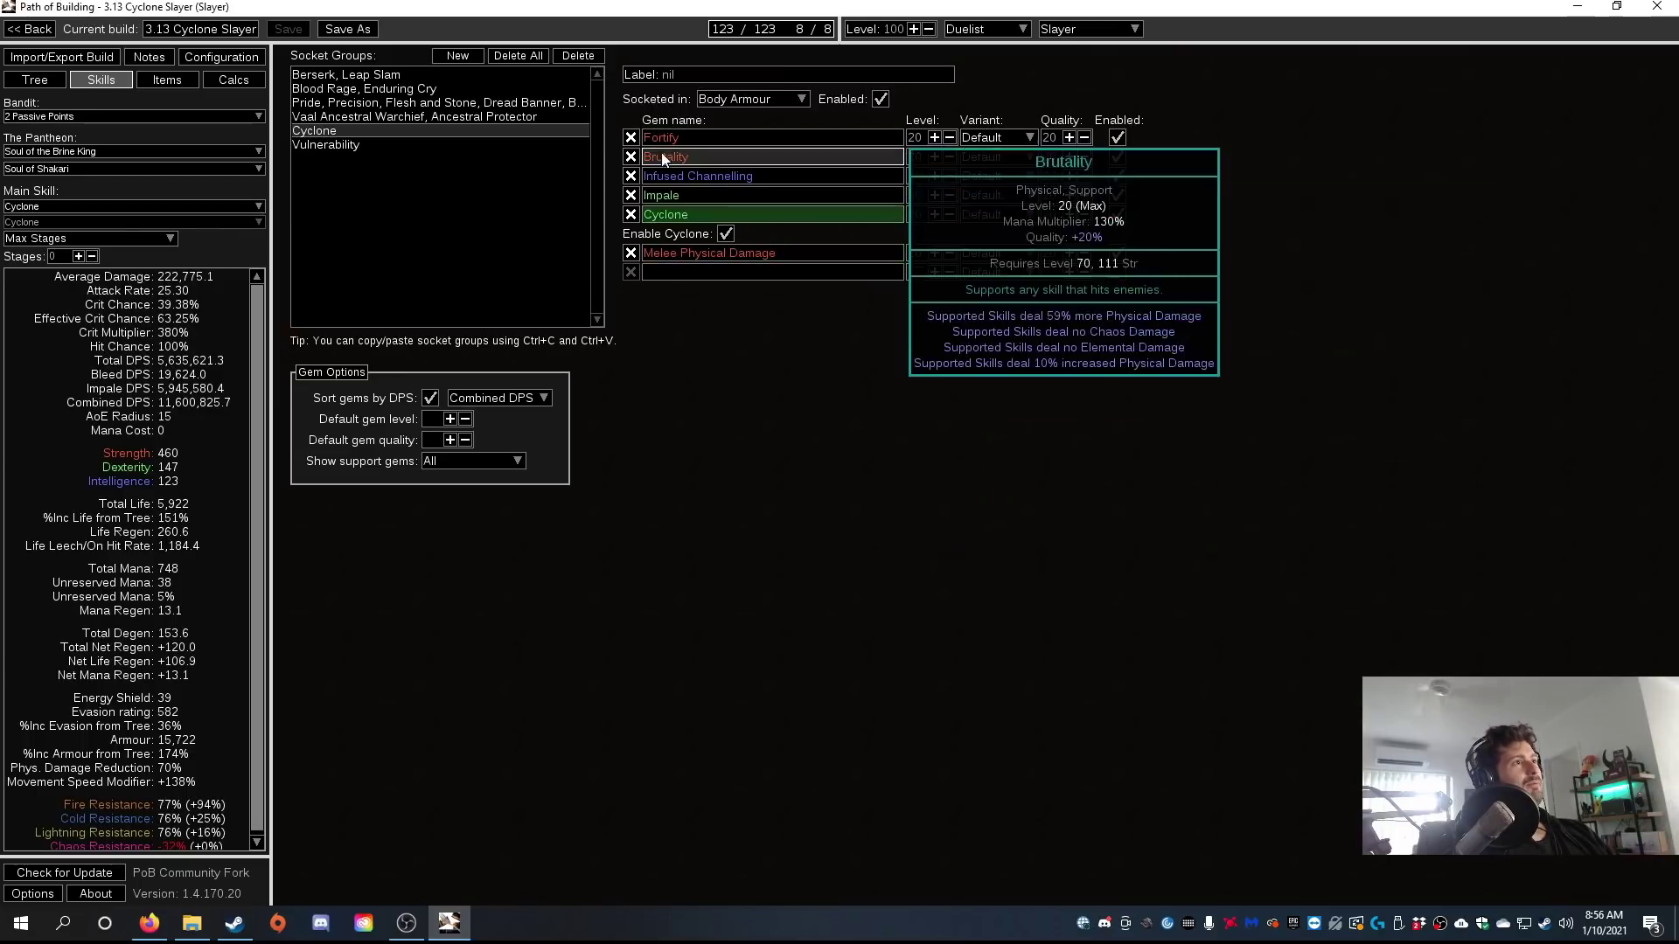
Check the Cyclone group's support gems, and examine the allocated passives below the Duelist start in the passive tree.
mouse_move(711, 177)
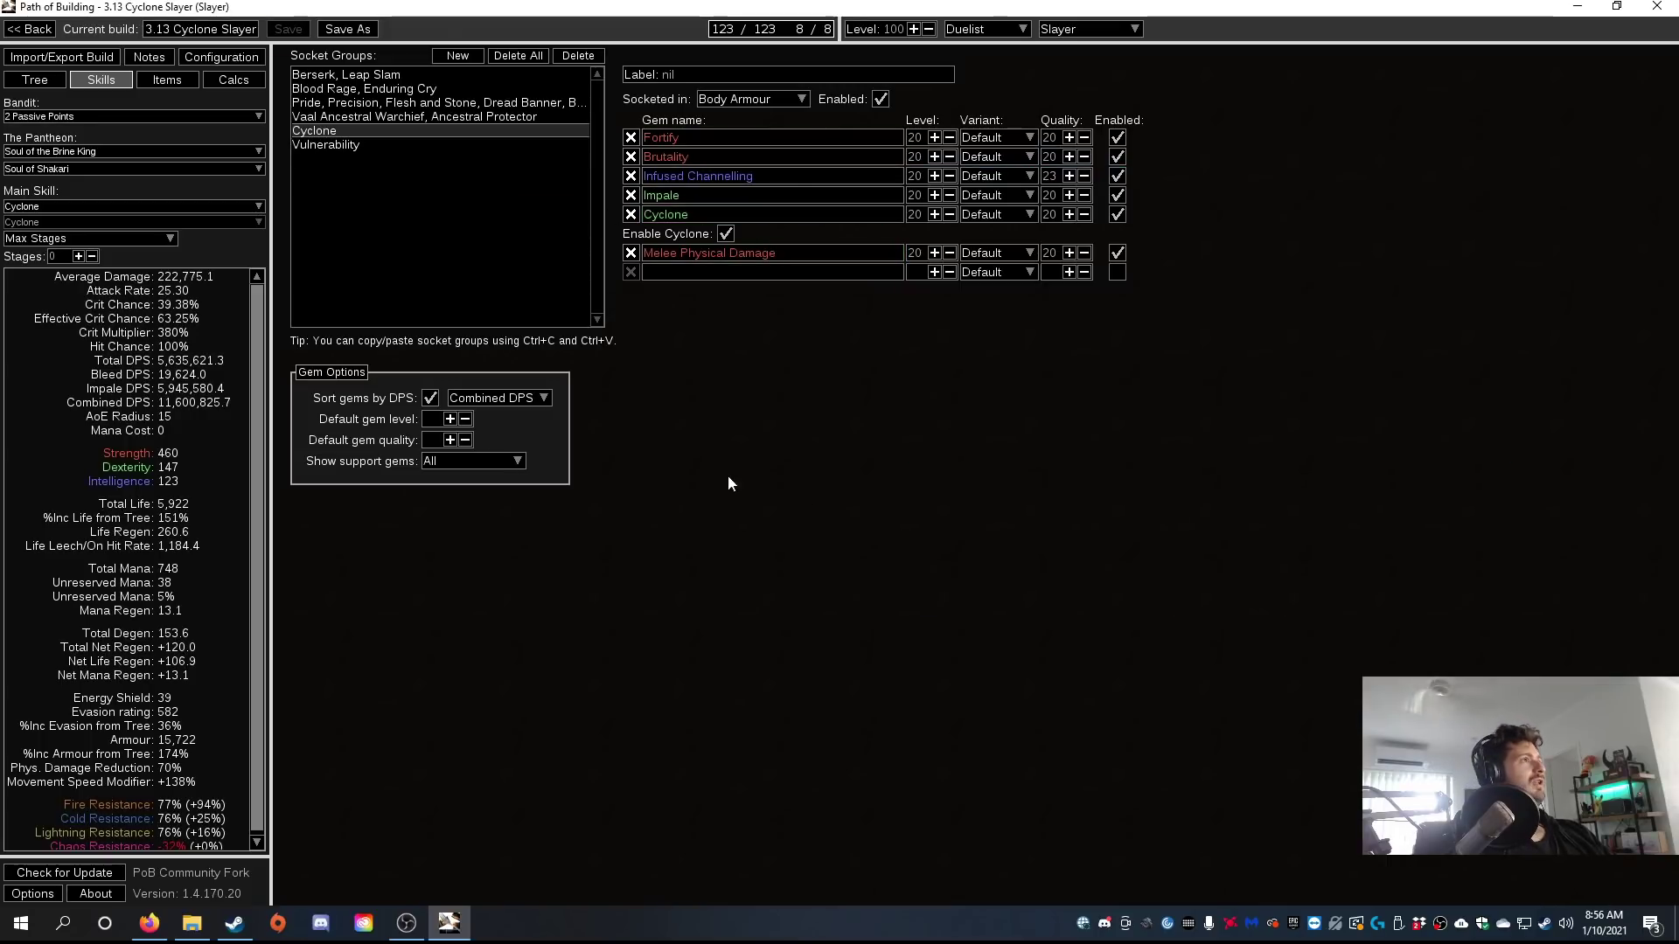
click(39, 81)
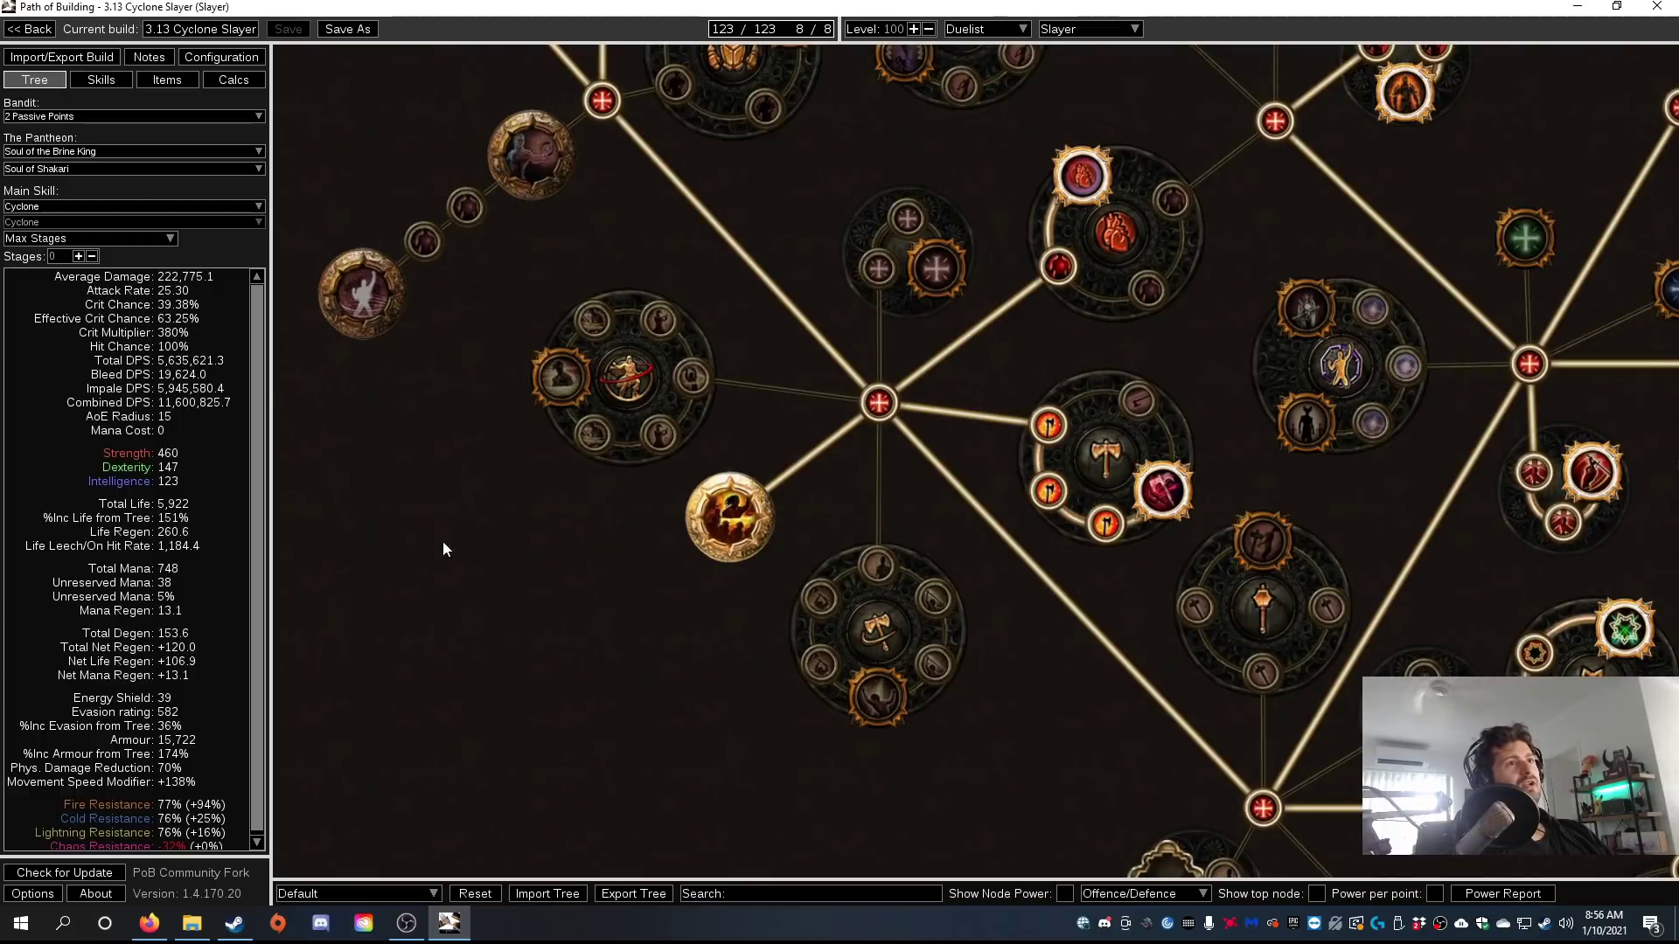
scroll(773, 537, down, 5)
scroll(911, 376, up, 3)
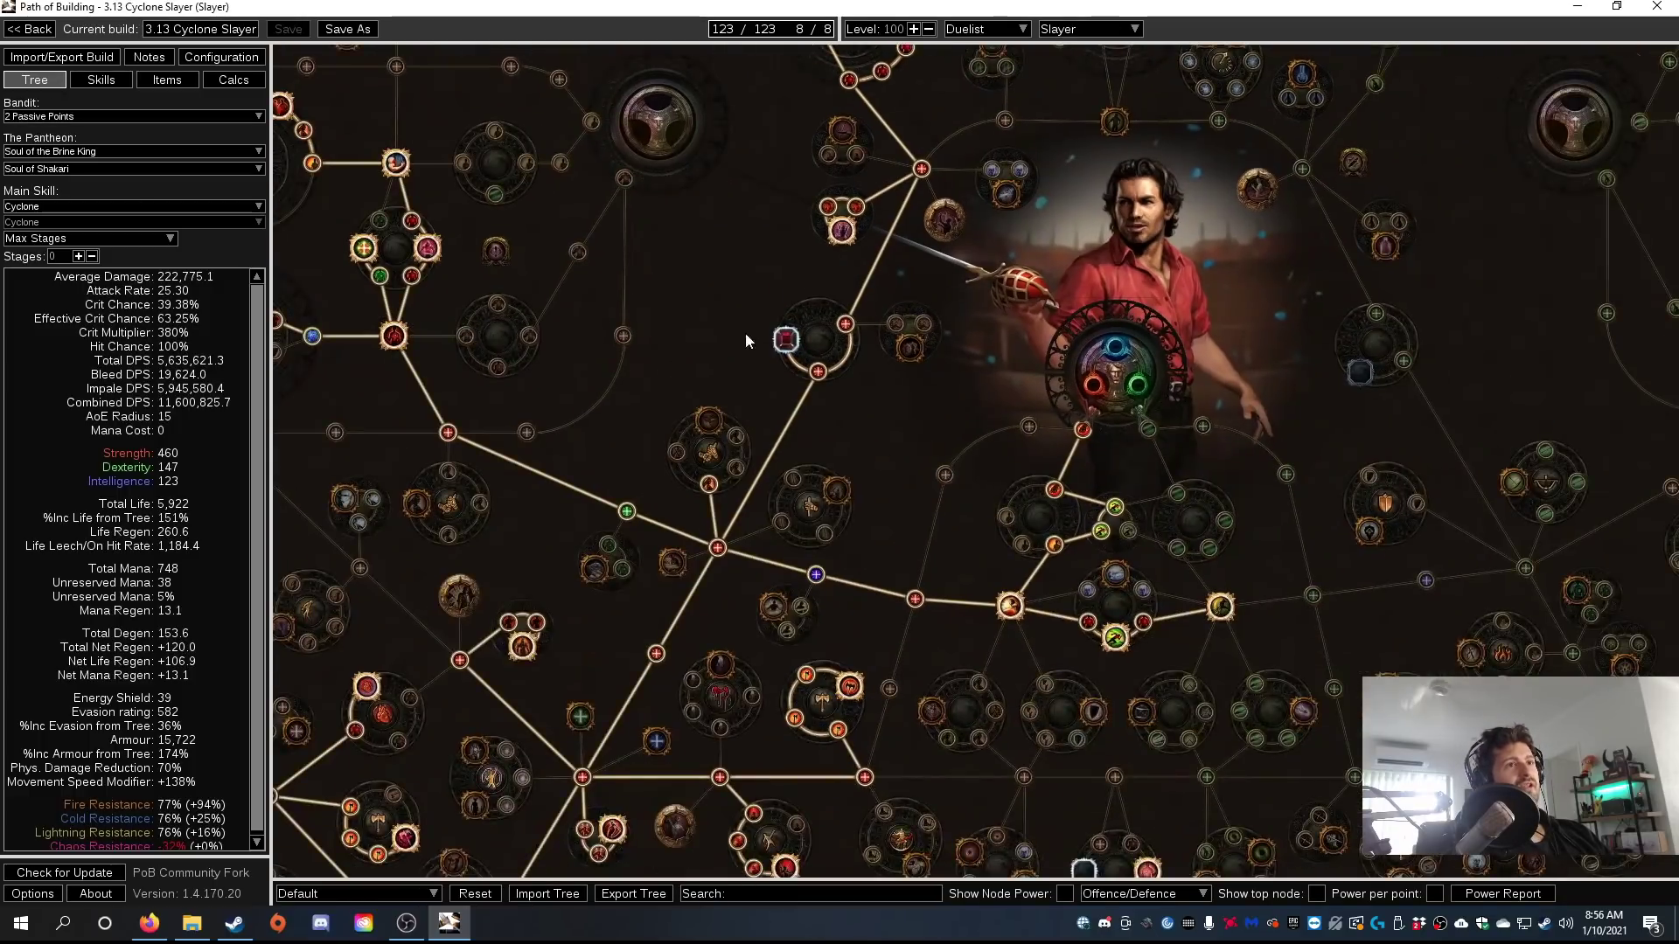
scroll(1114, 450, up, 3)
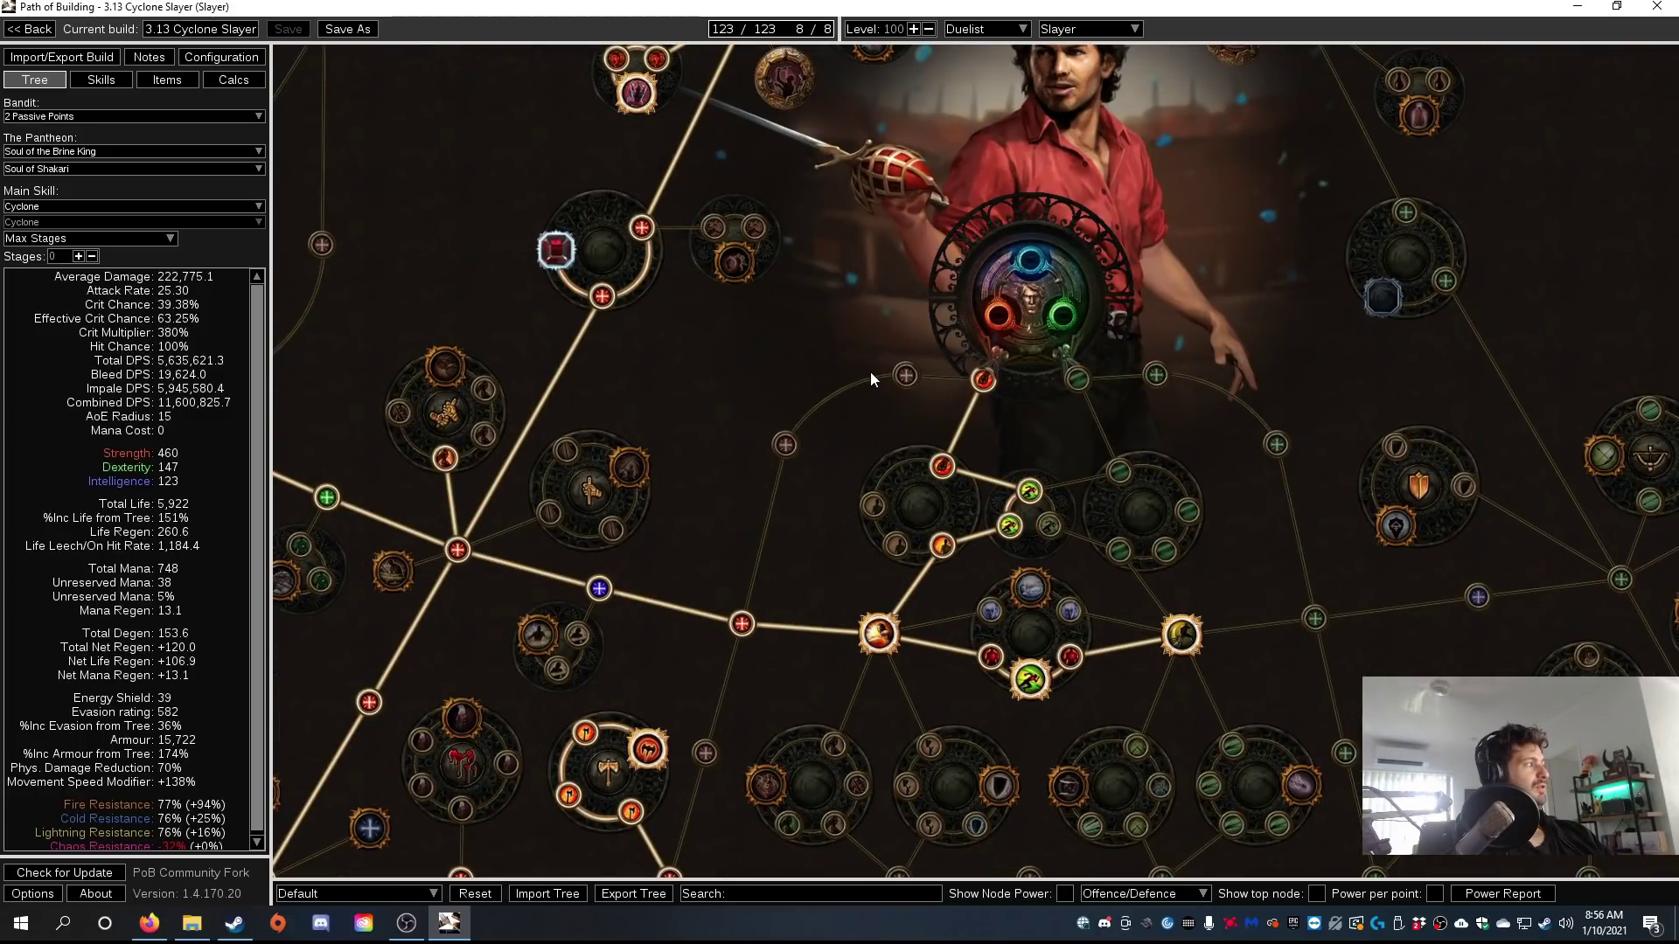
drag(1065, 464, 1034, 442)
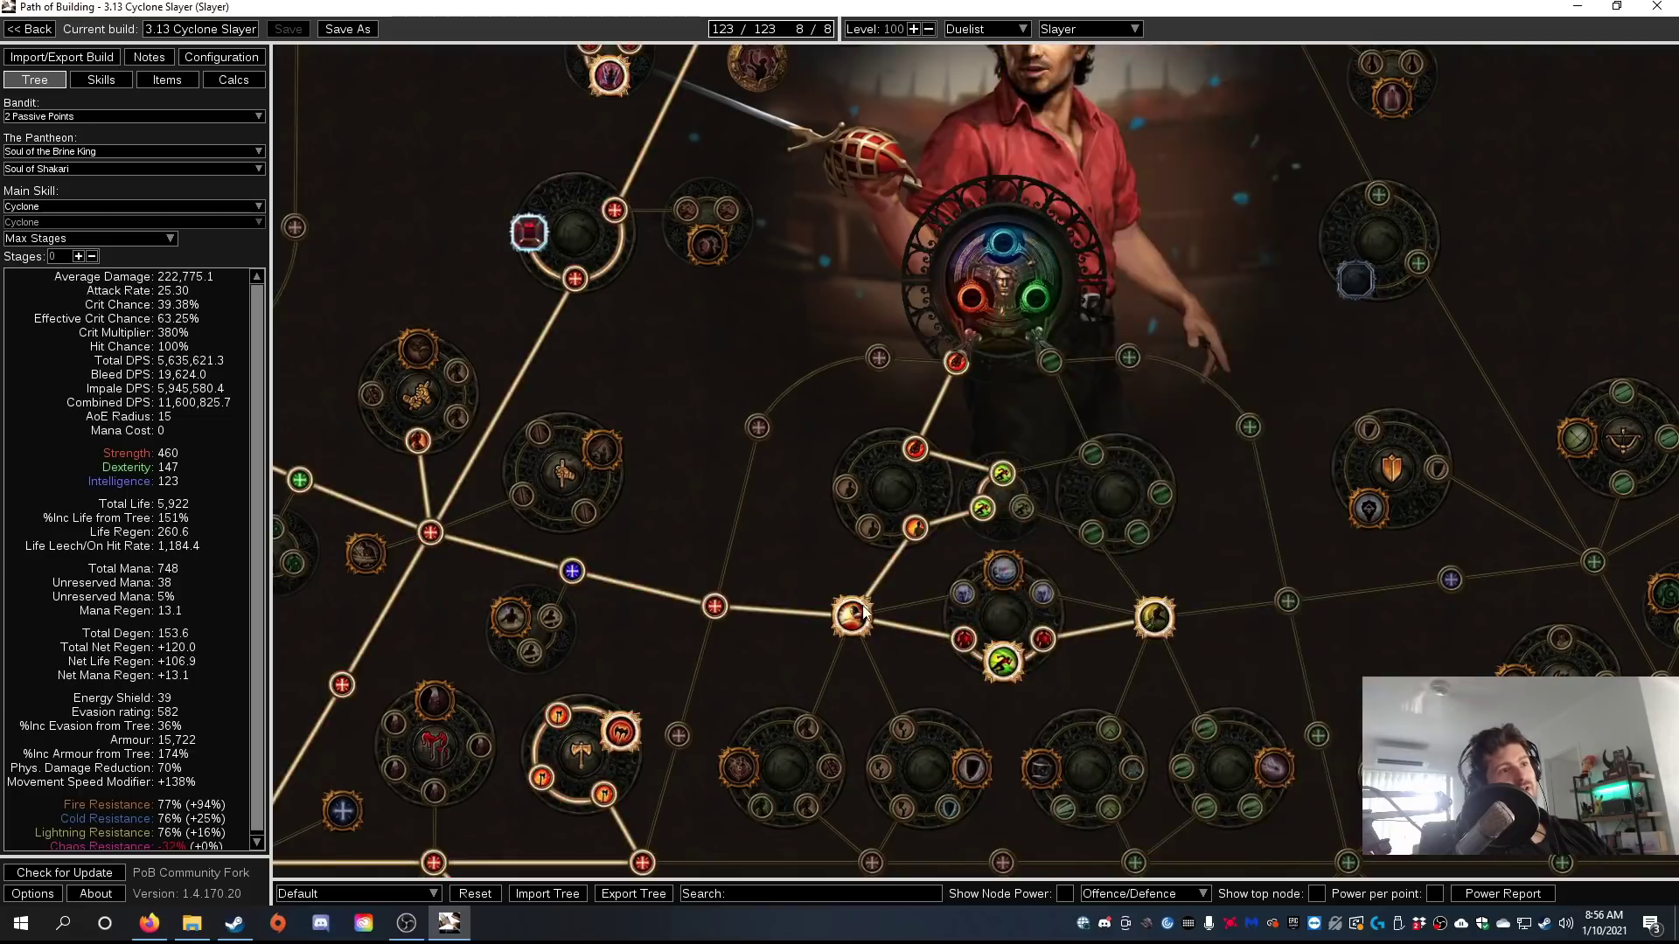
mouse_move(857, 615)
drag(878, 674, 795, 663)
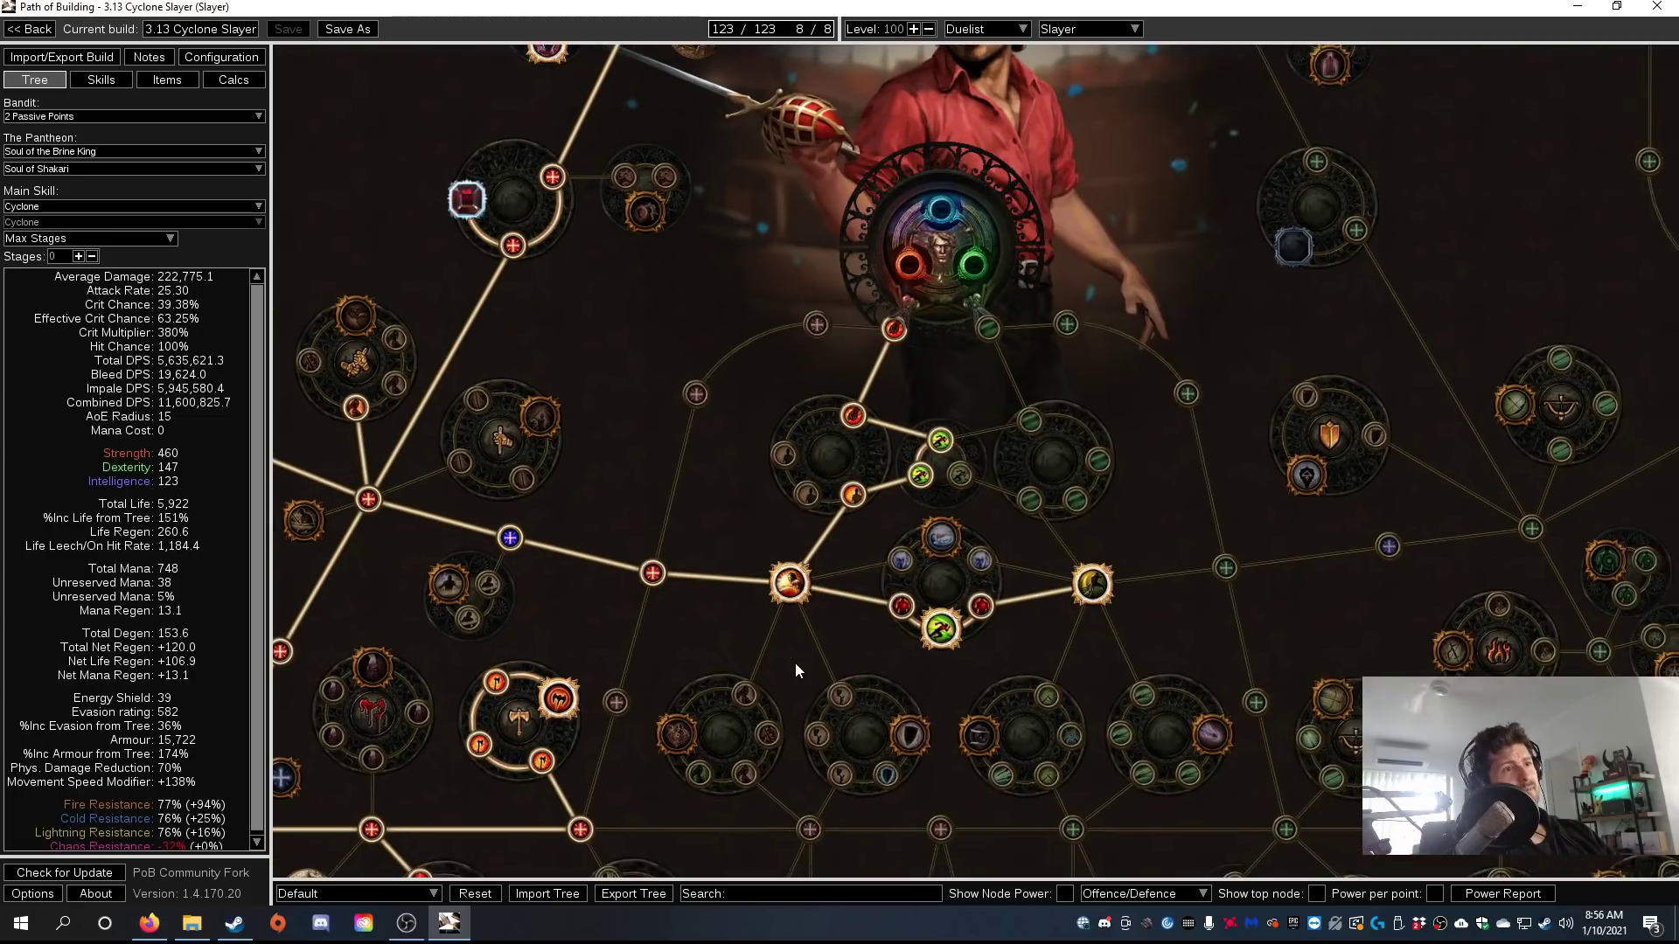
Examine the allocated passives below the Duelist start, including Art of the Gladiator, Swift Skewering, Brinkmanship and Feller of Foes.
mouse_move(937, 643)
mouse_move(1089, 590)
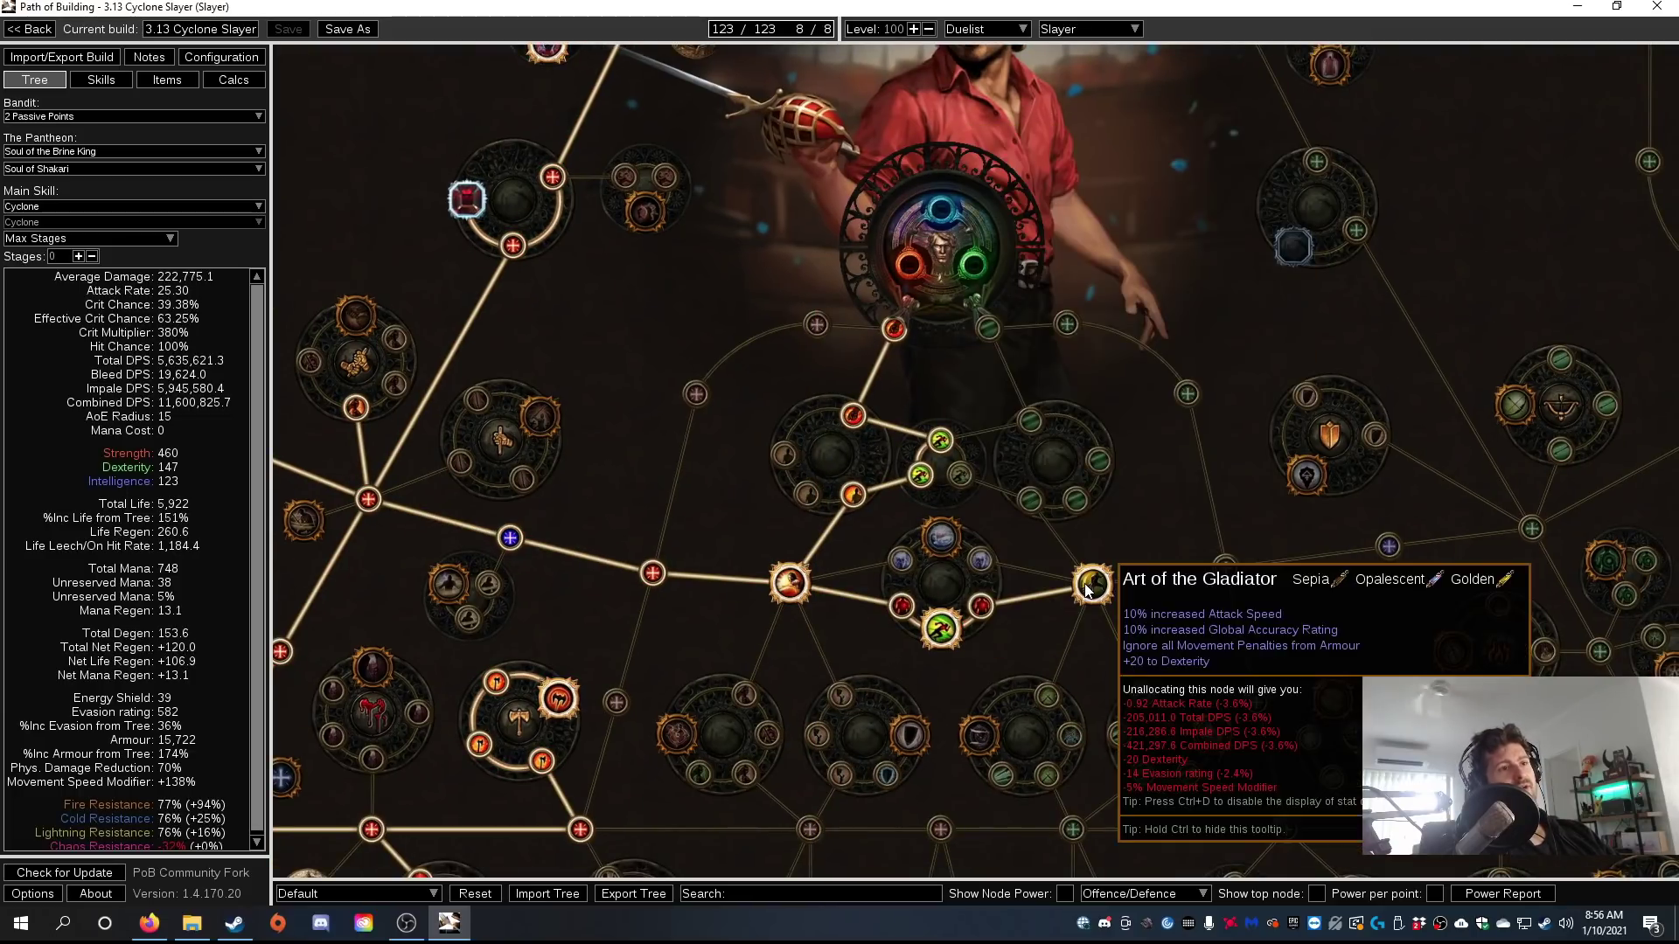
drag(711, 657, 1029, 474)
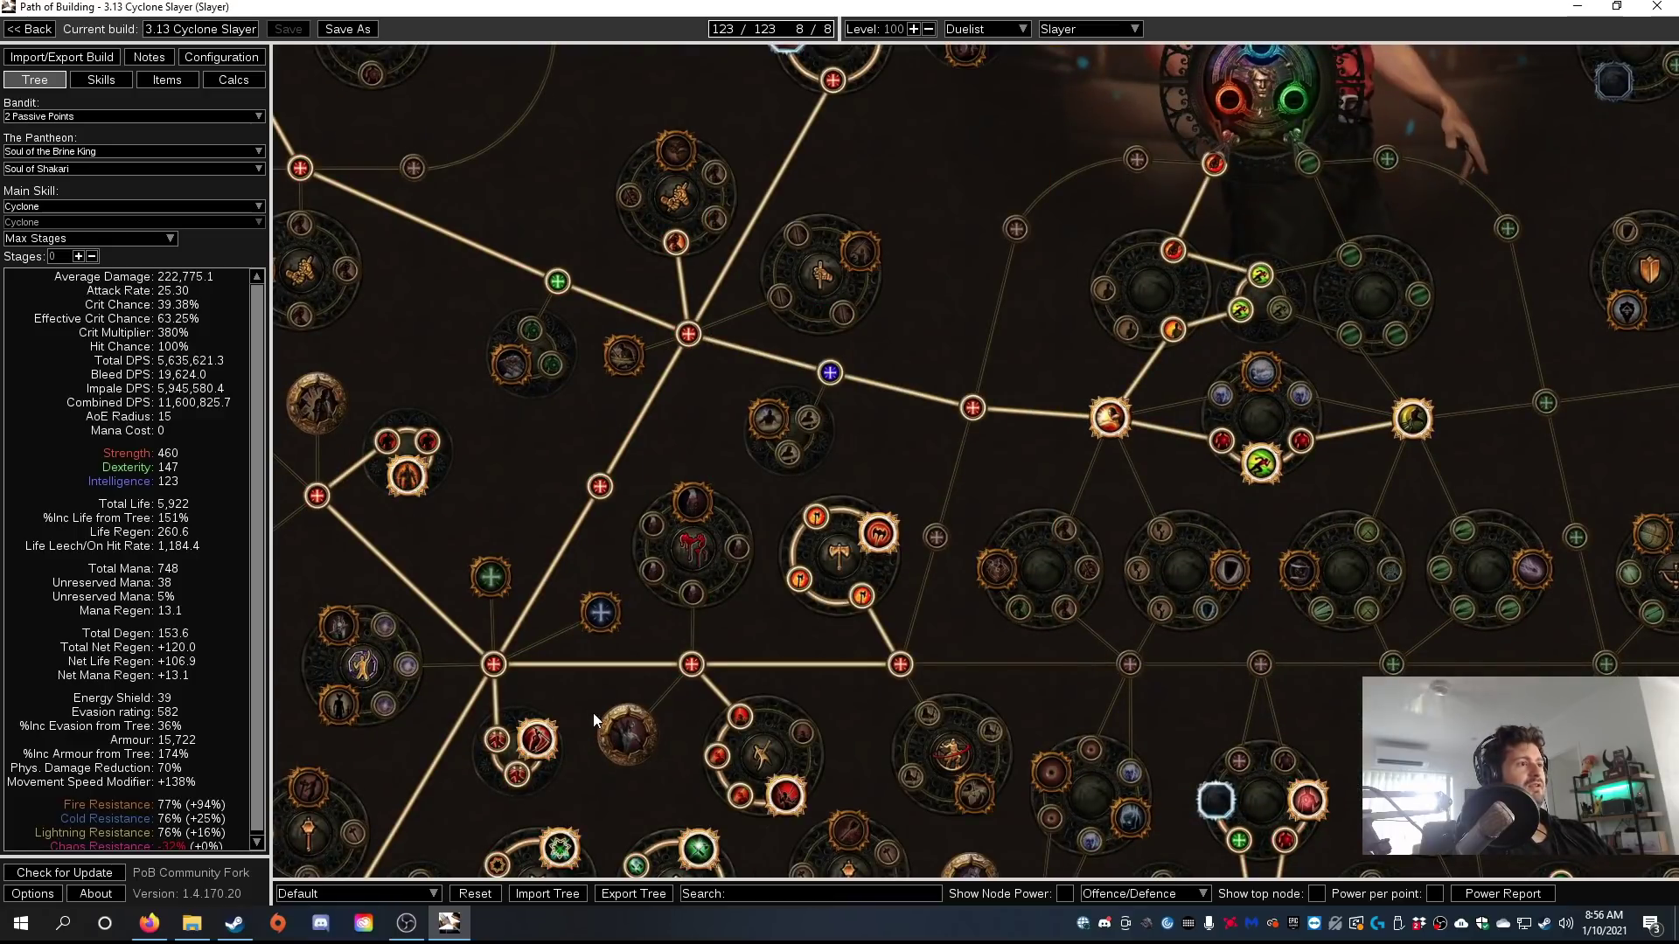
drag(593, 712, 663, 610)
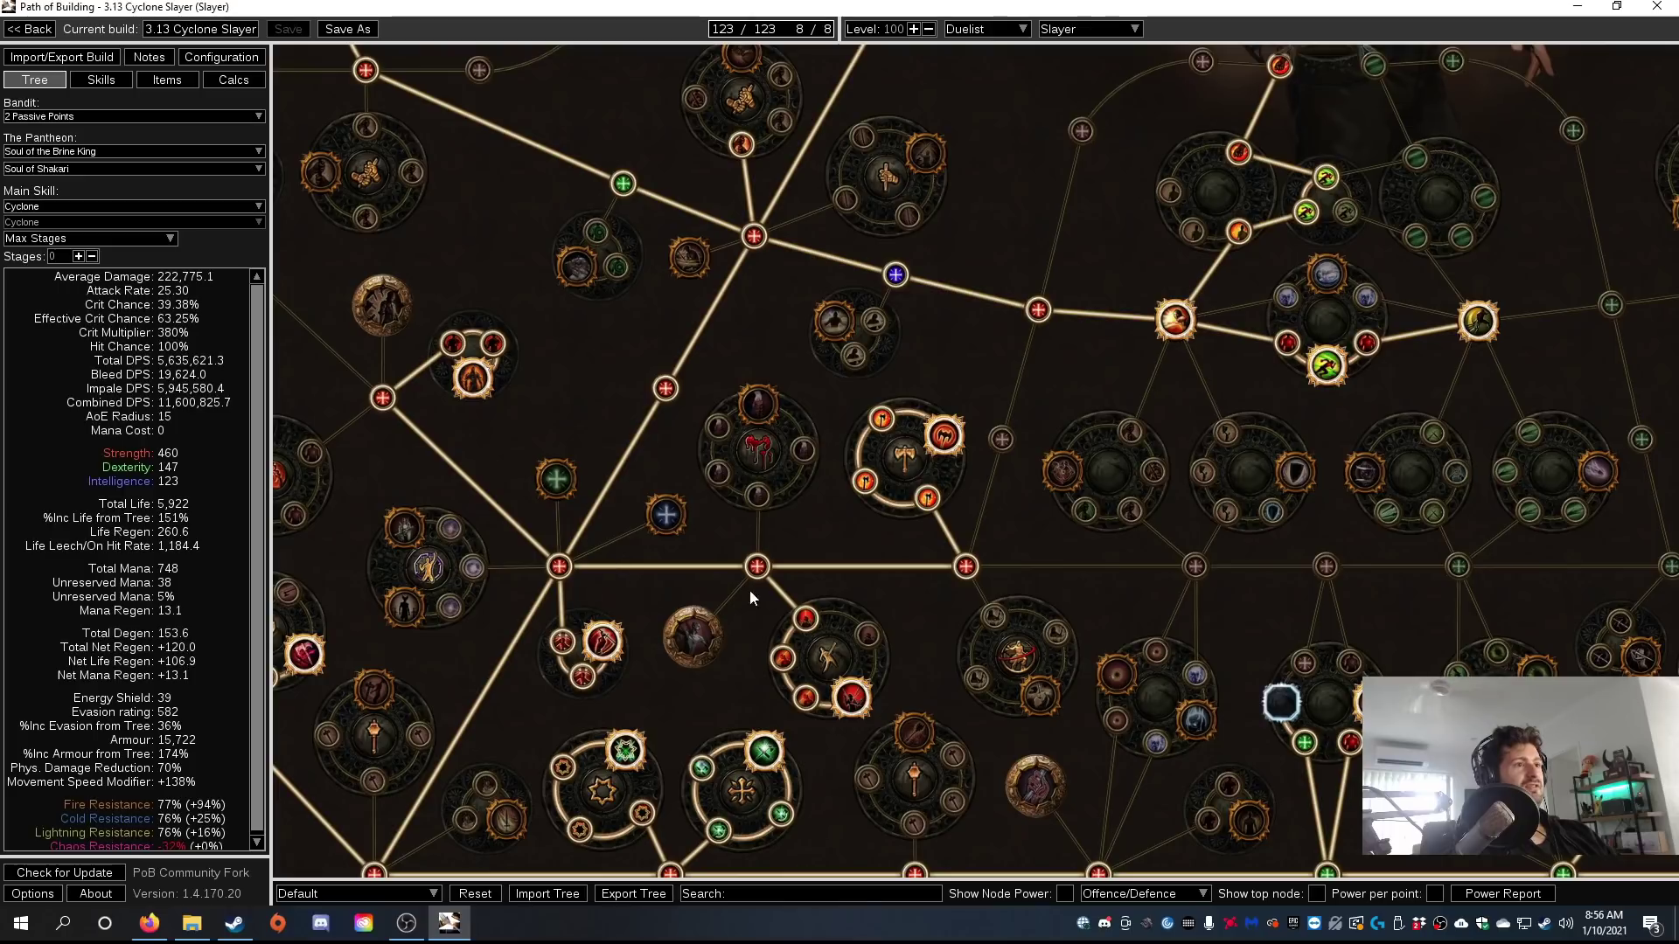
mouse_move(864, 691)
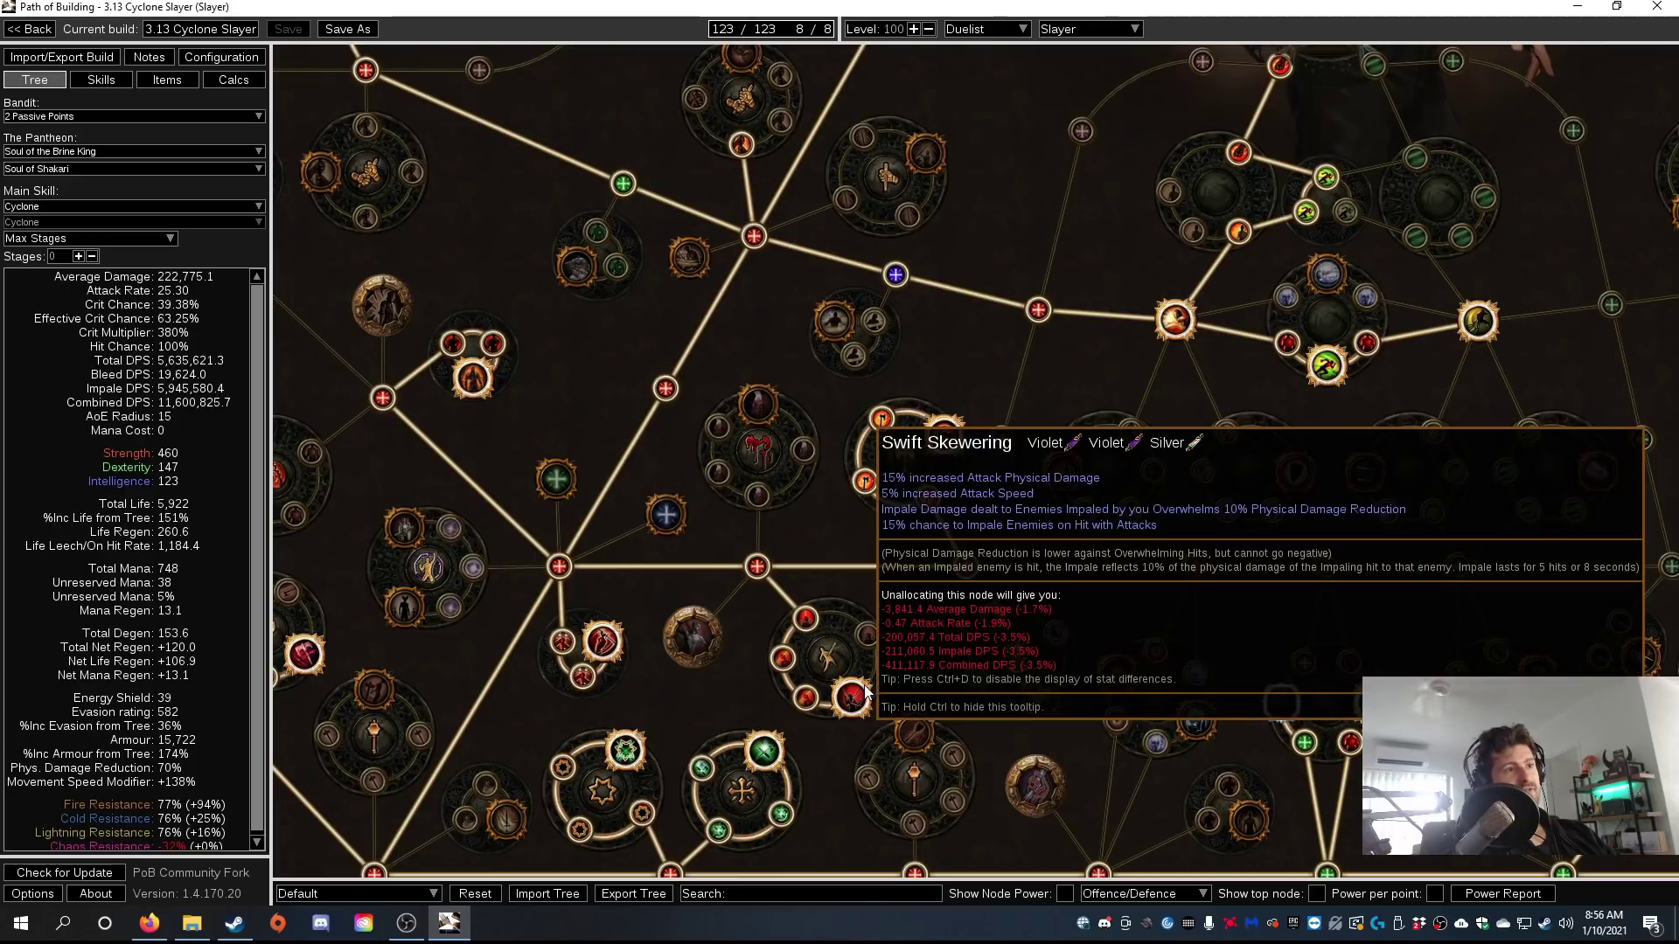
drag(909, 670, 913, 426)
mouse_move(612, 395)
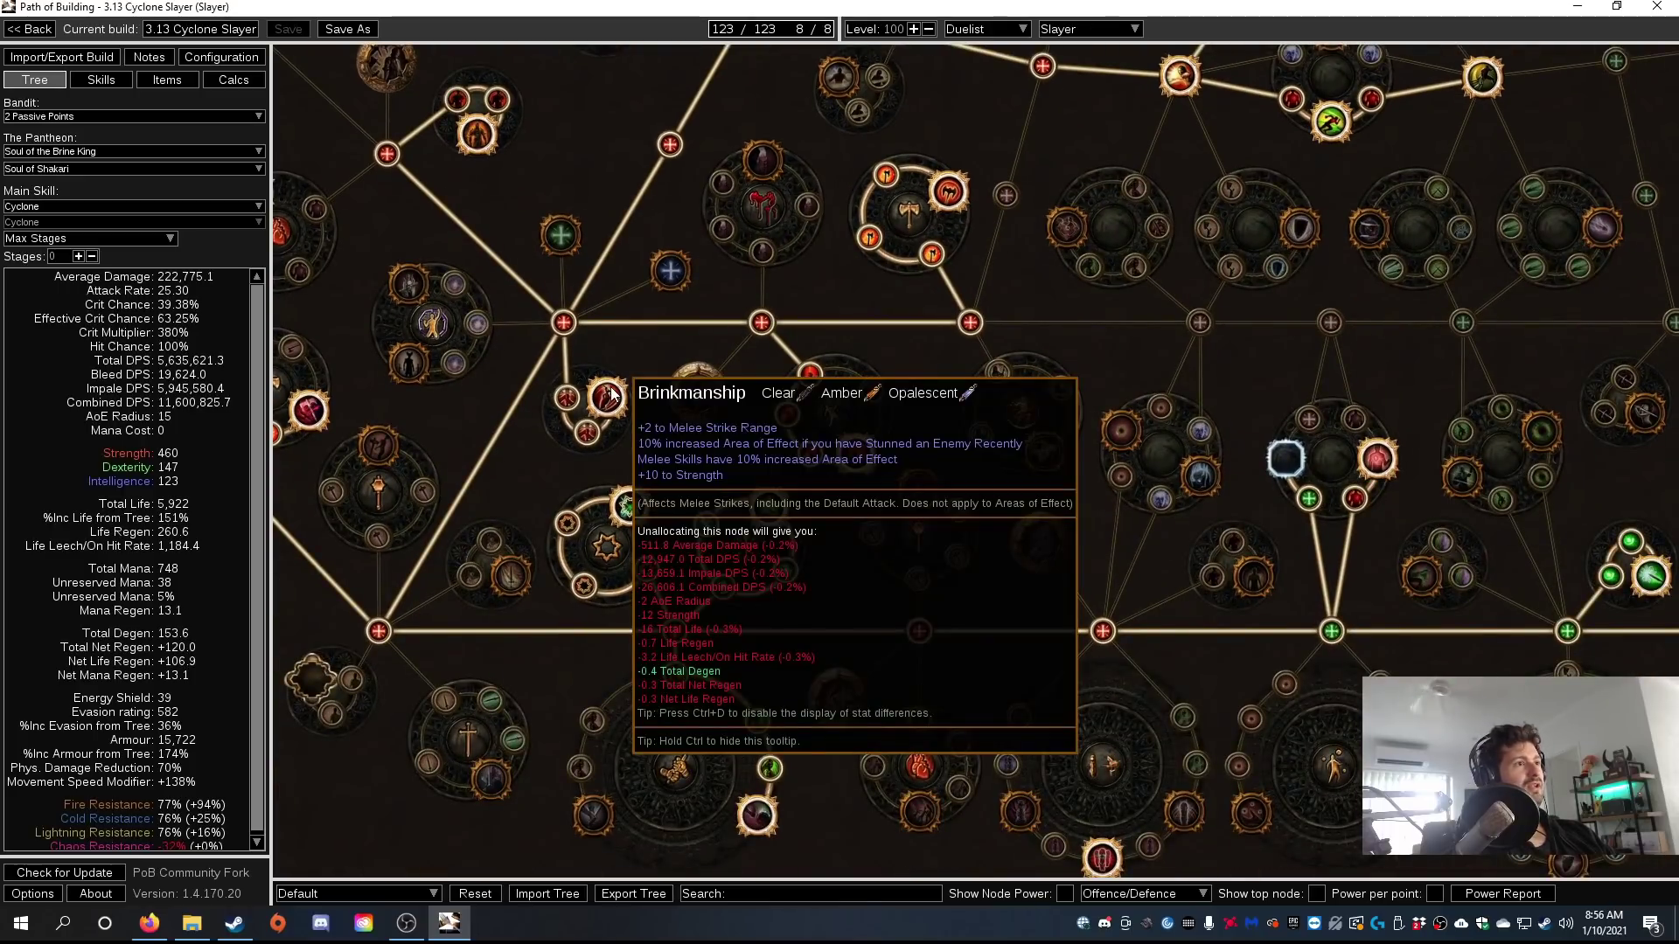
drag(586, 610, 479, 529)
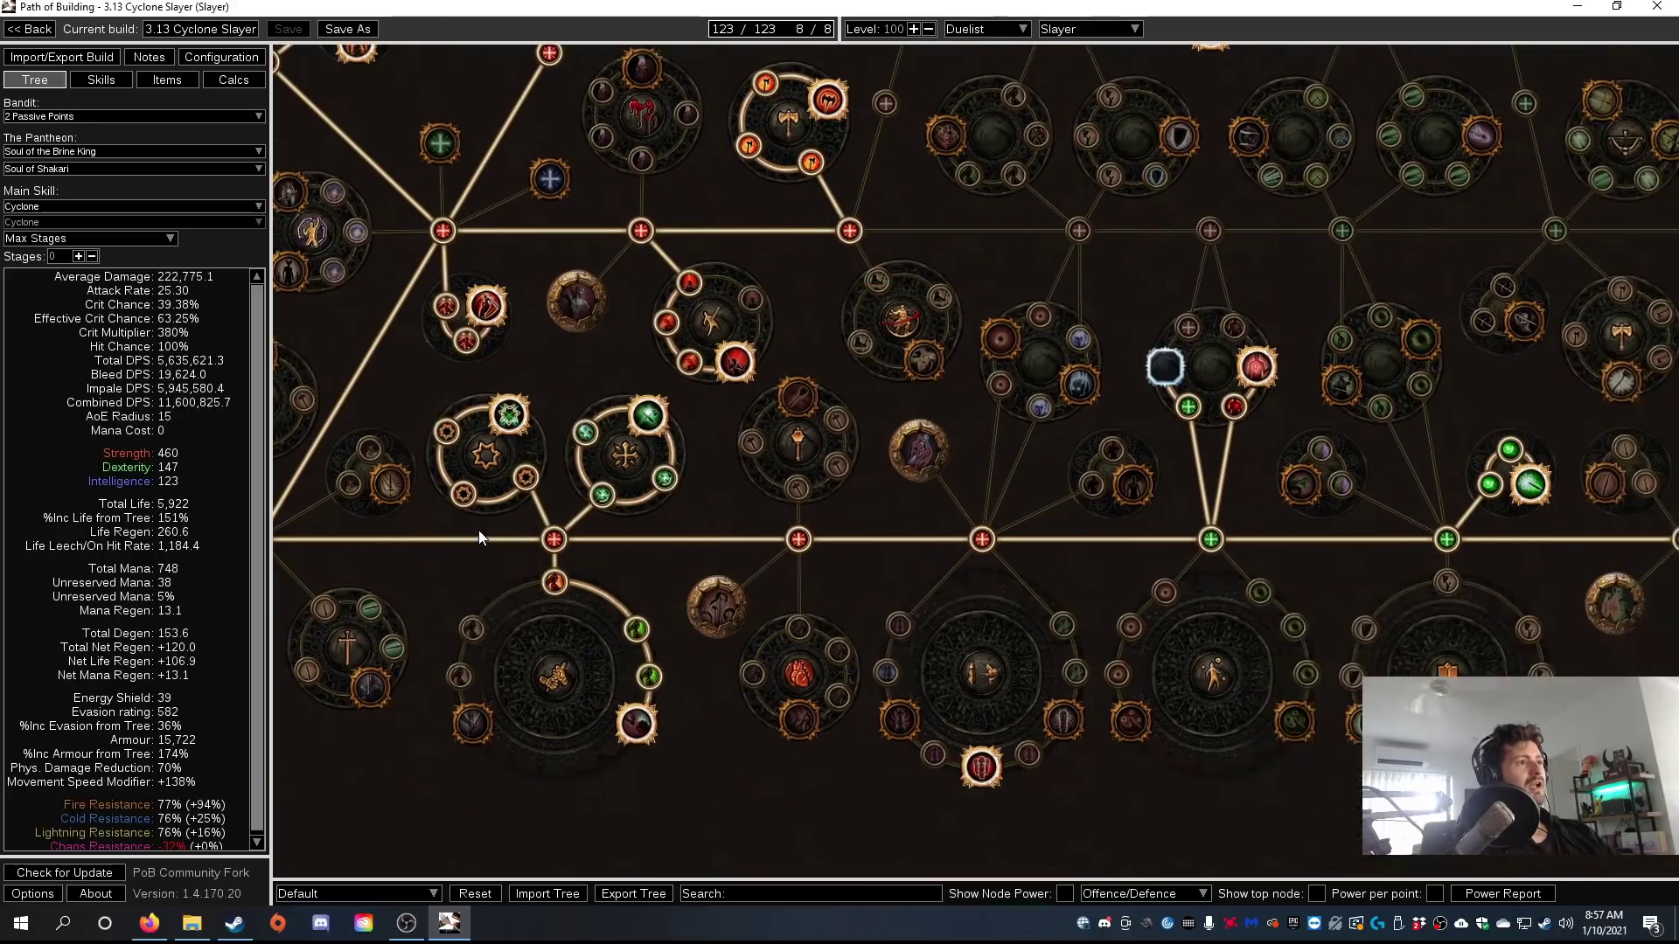
drag(1448, 579, 818, 603)
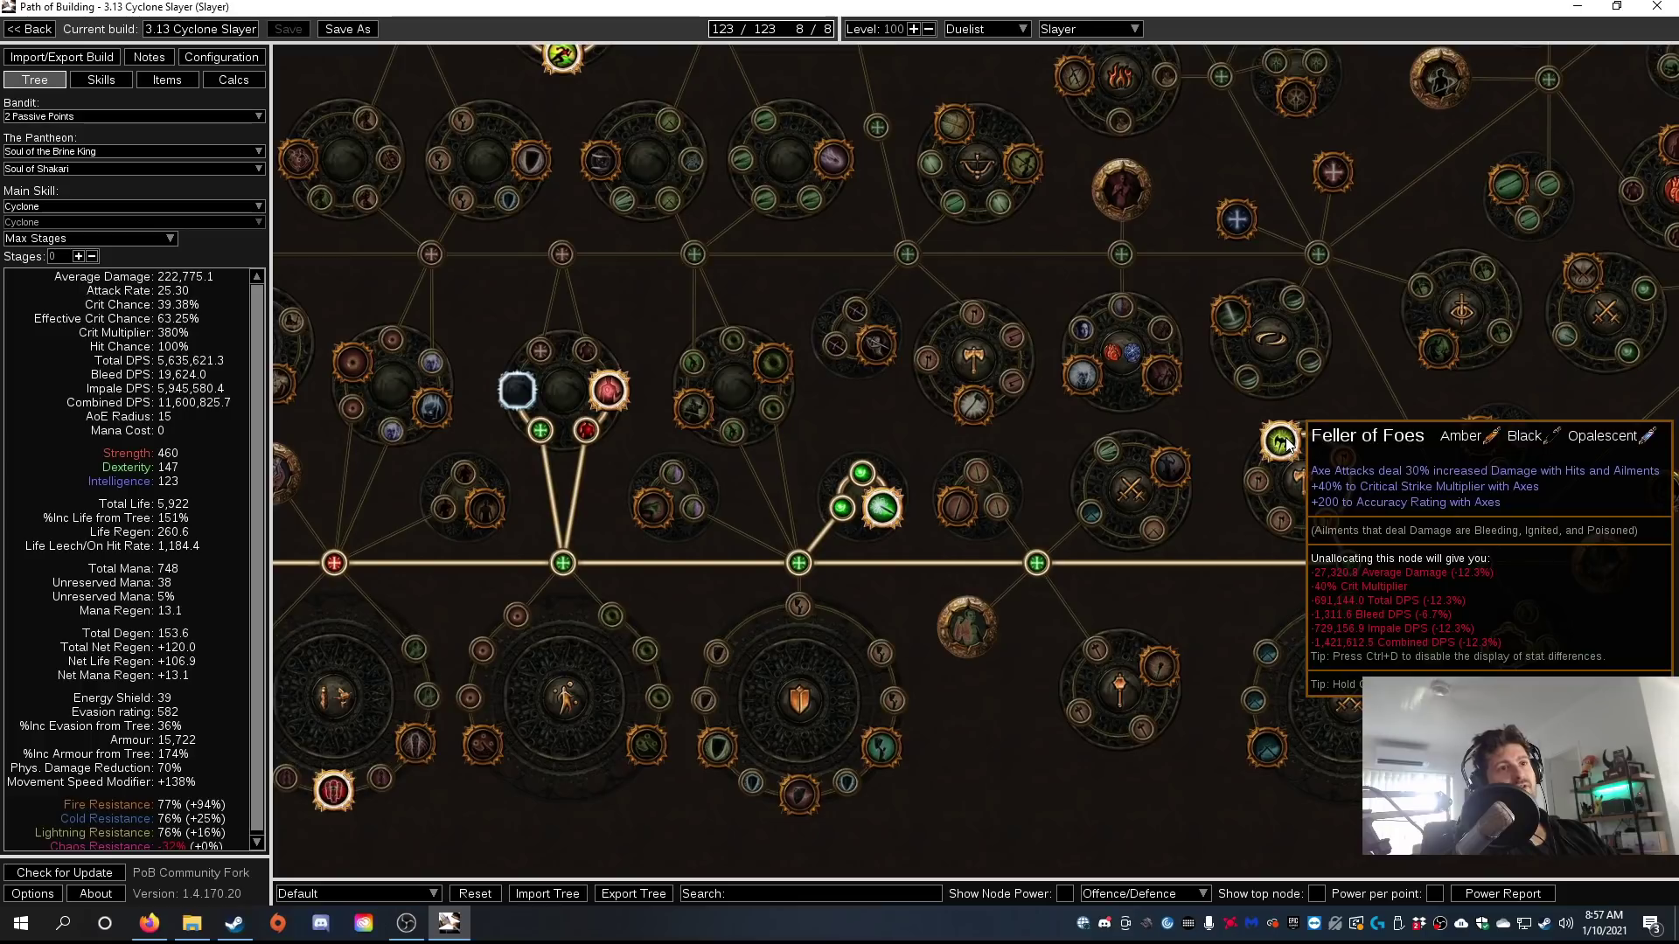
Examine the allocated passives on the far Marauder side of the tree, including Harpooner, Barbarism and the cluster above it.
drag(353, 362, 875, 525)
mouse_move(525, 393)
mouse_down()
mouse_move(1151, 643)
mouse_move(1054, 673)
mouse_up()
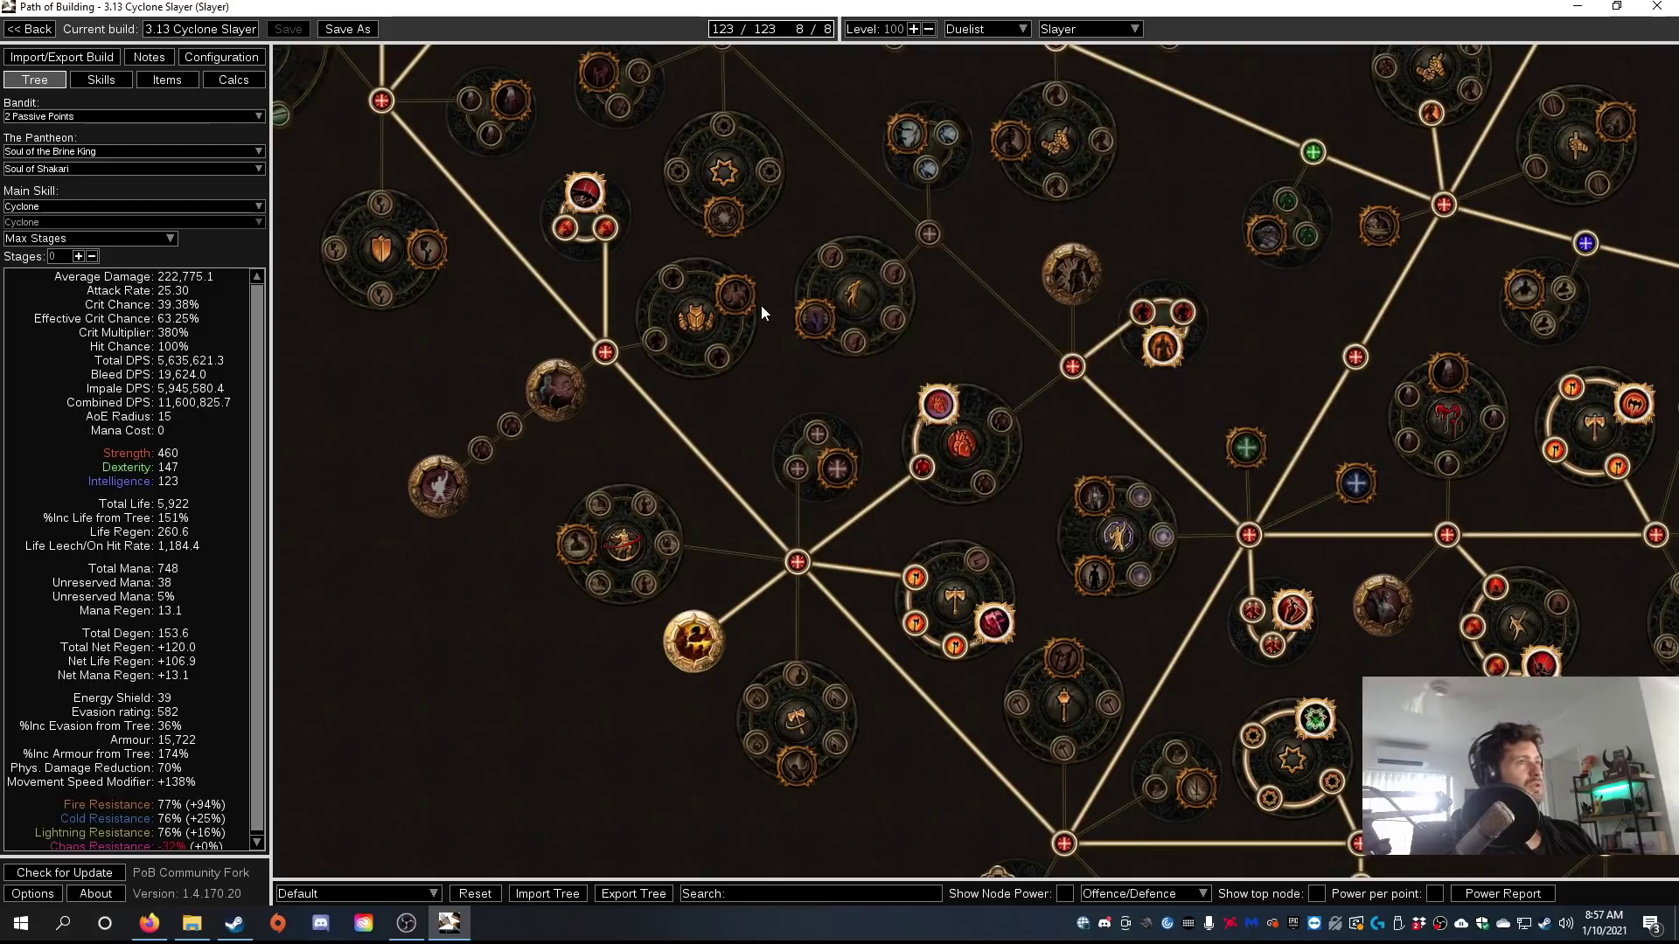
drag(778, 235, 852, 320)
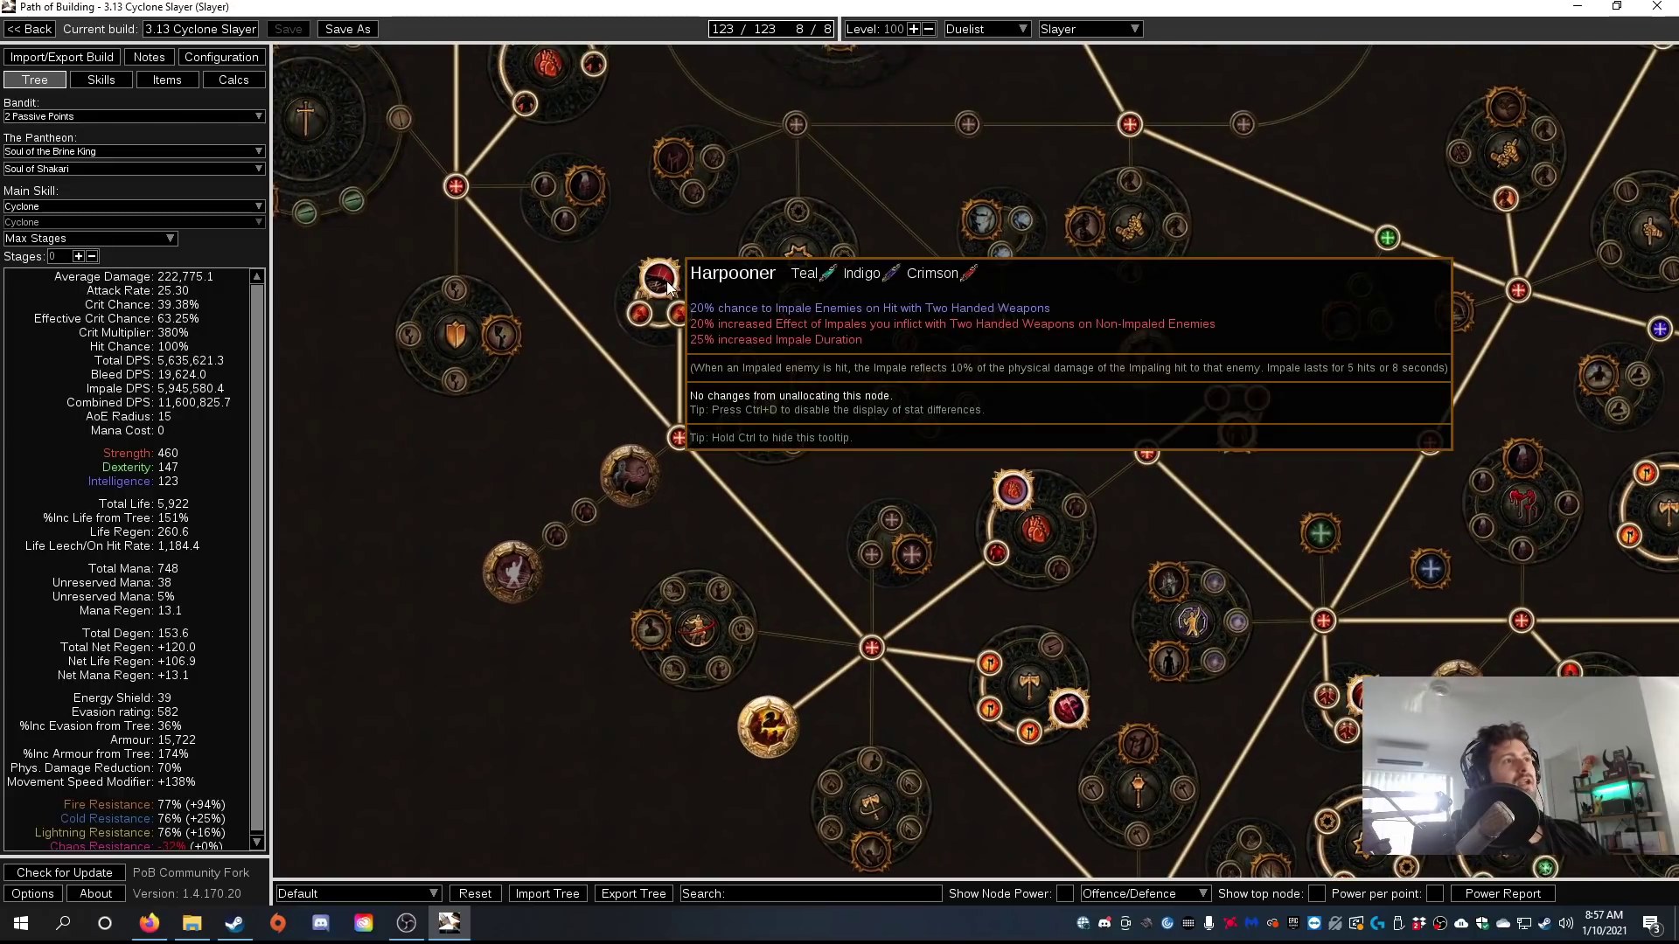
drag(621, 254, 862, 744)
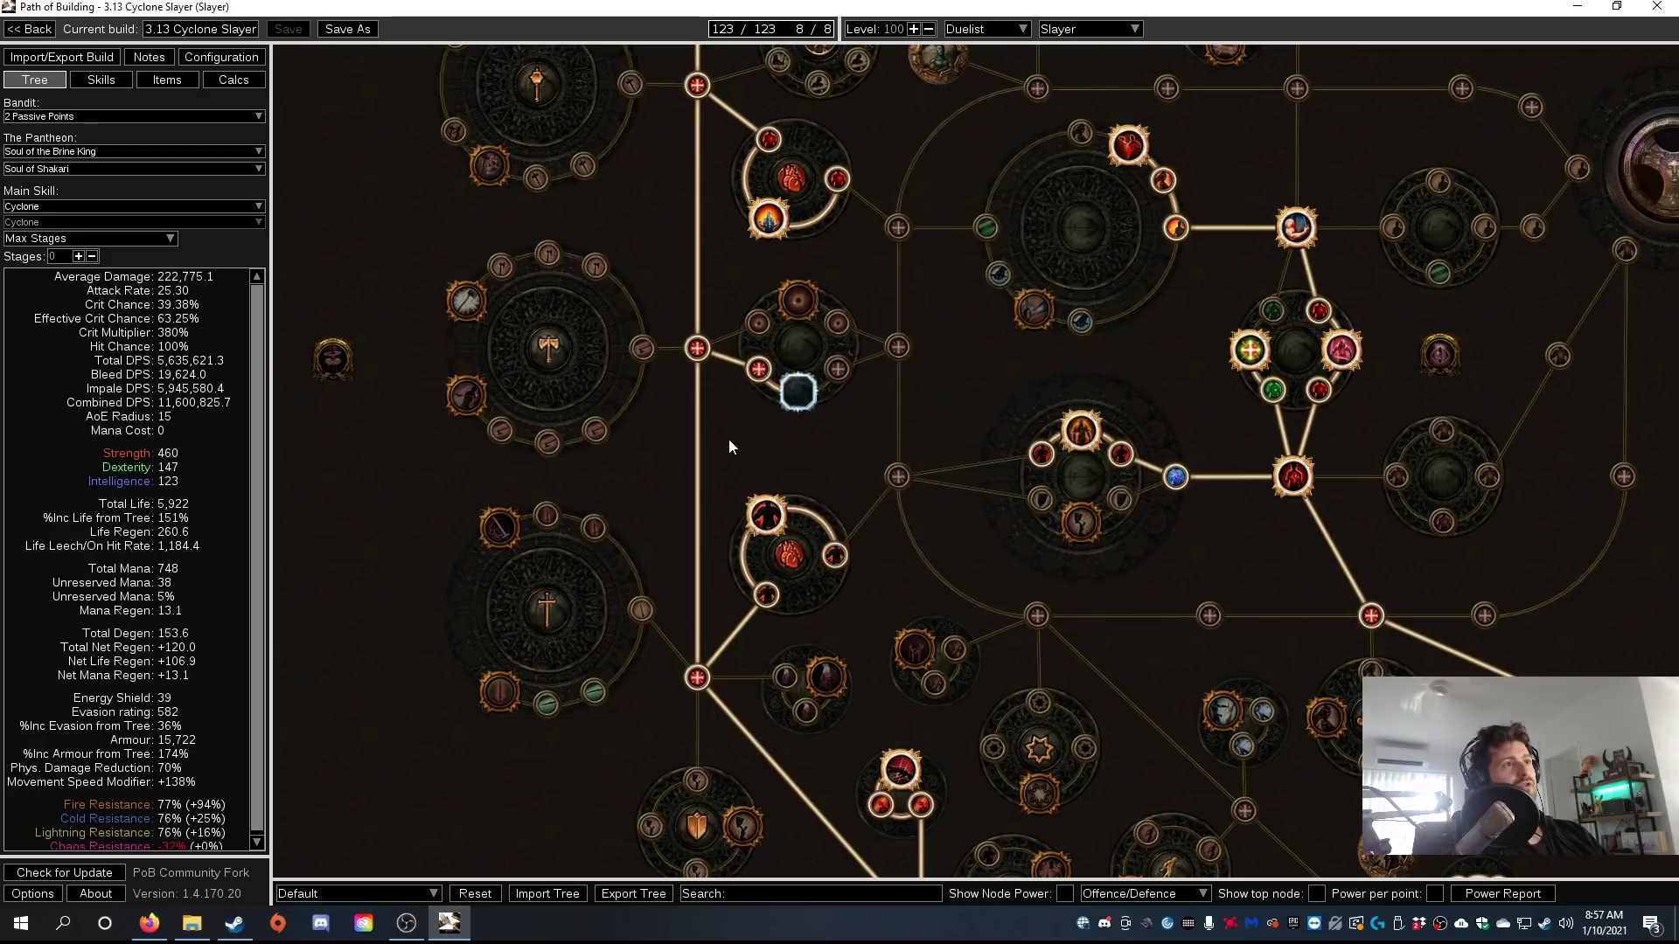
drag(740, 239, 809, 522)
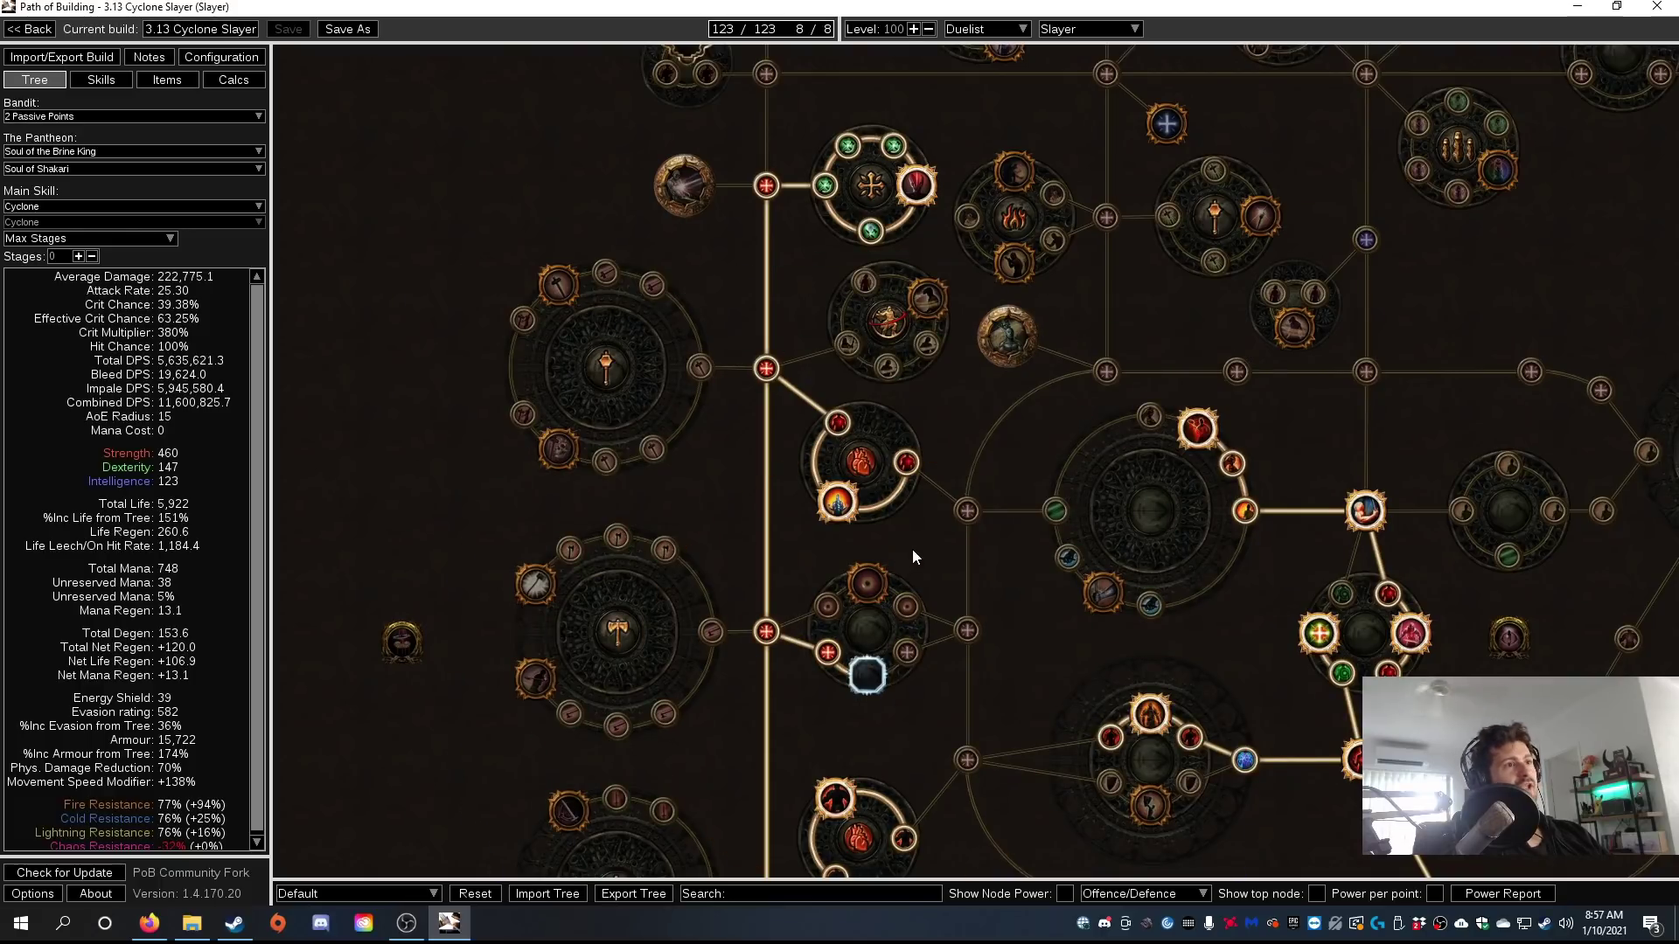
drag(756, 348, 806, 433)
mouse_move(878, 566)
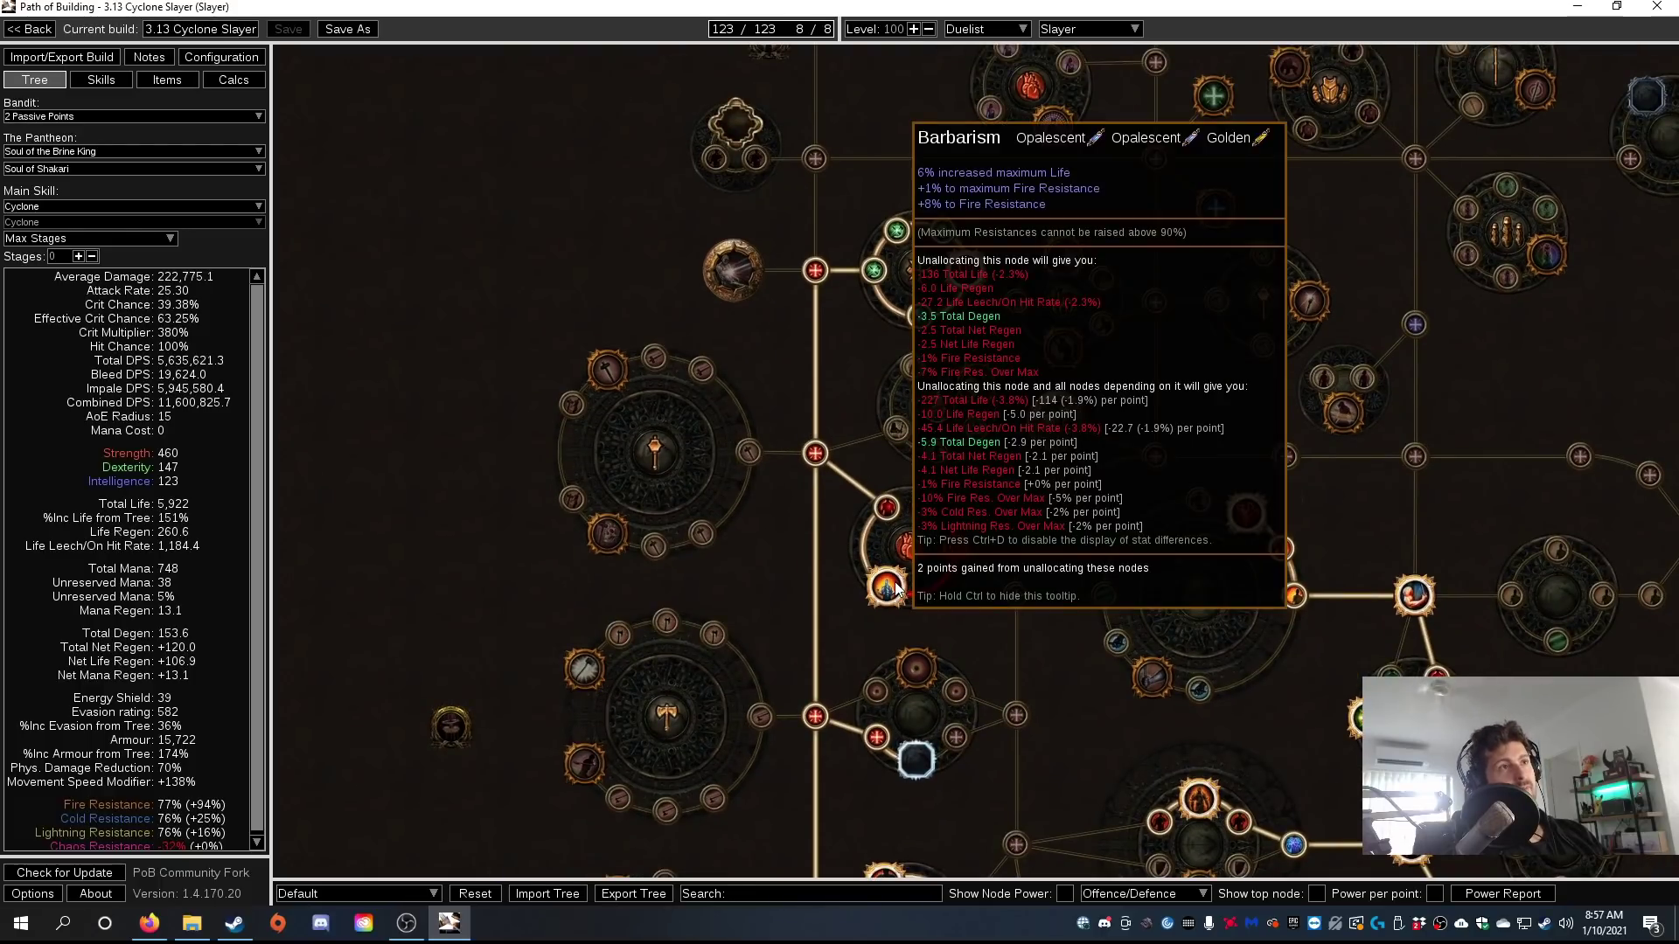
mouse_move(968, 268)
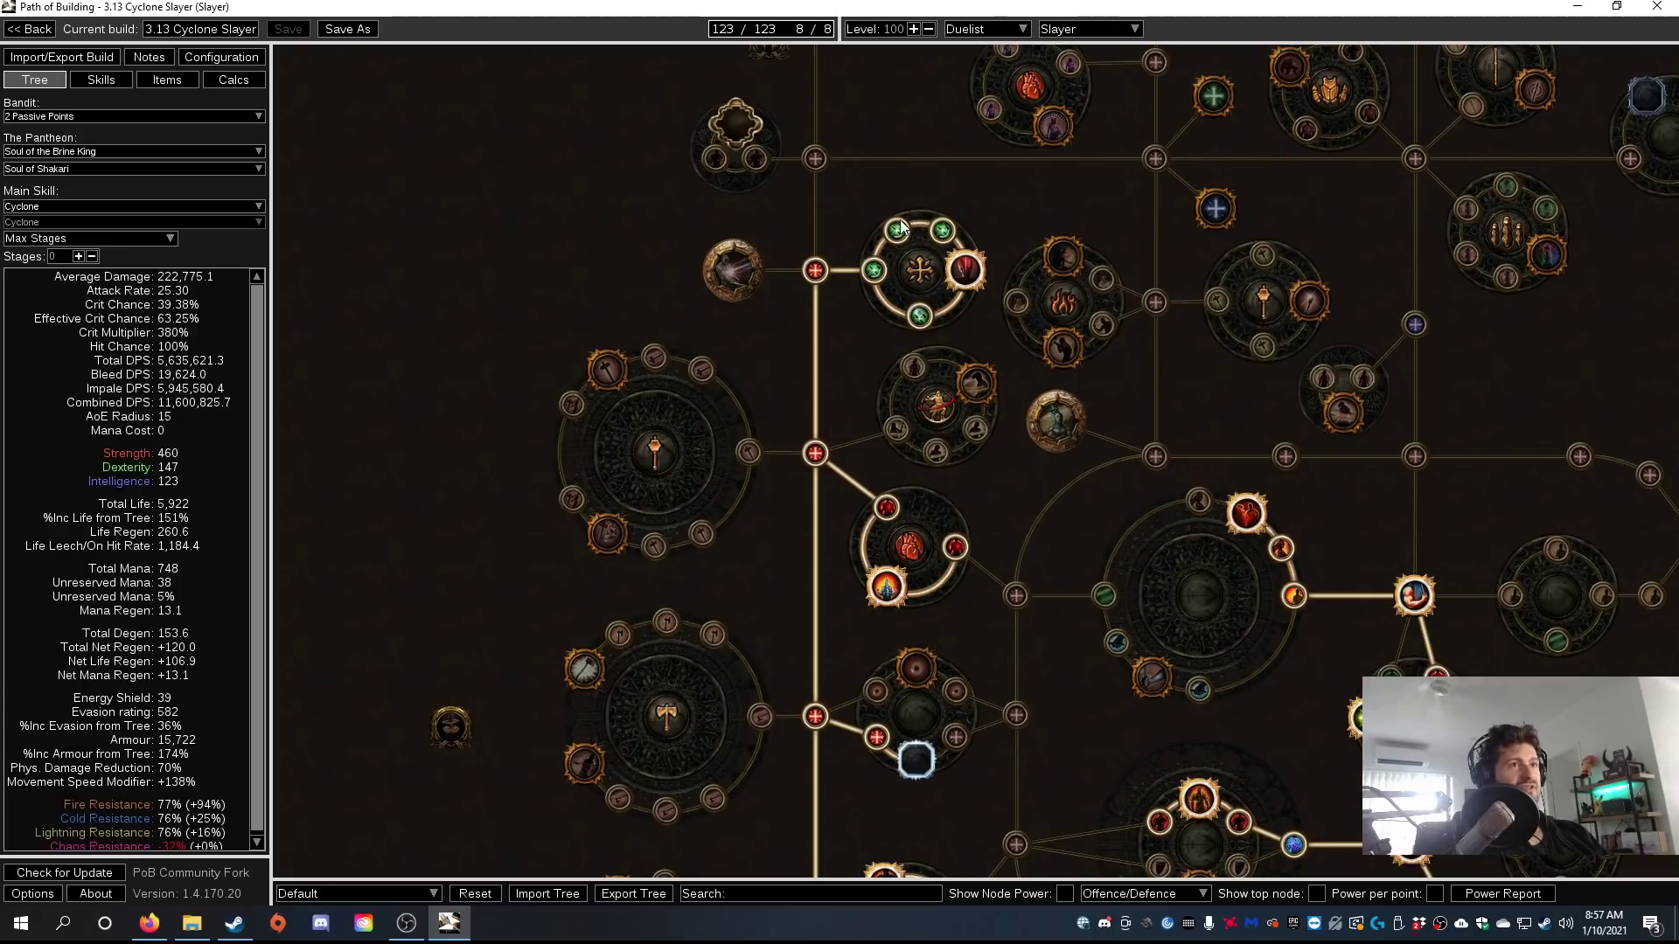
Unallocate and reallocate Berserking with its preceding Attack Speed and Rage passive twice to compare the build's damage.
drag(1221, 696, 769, 191)
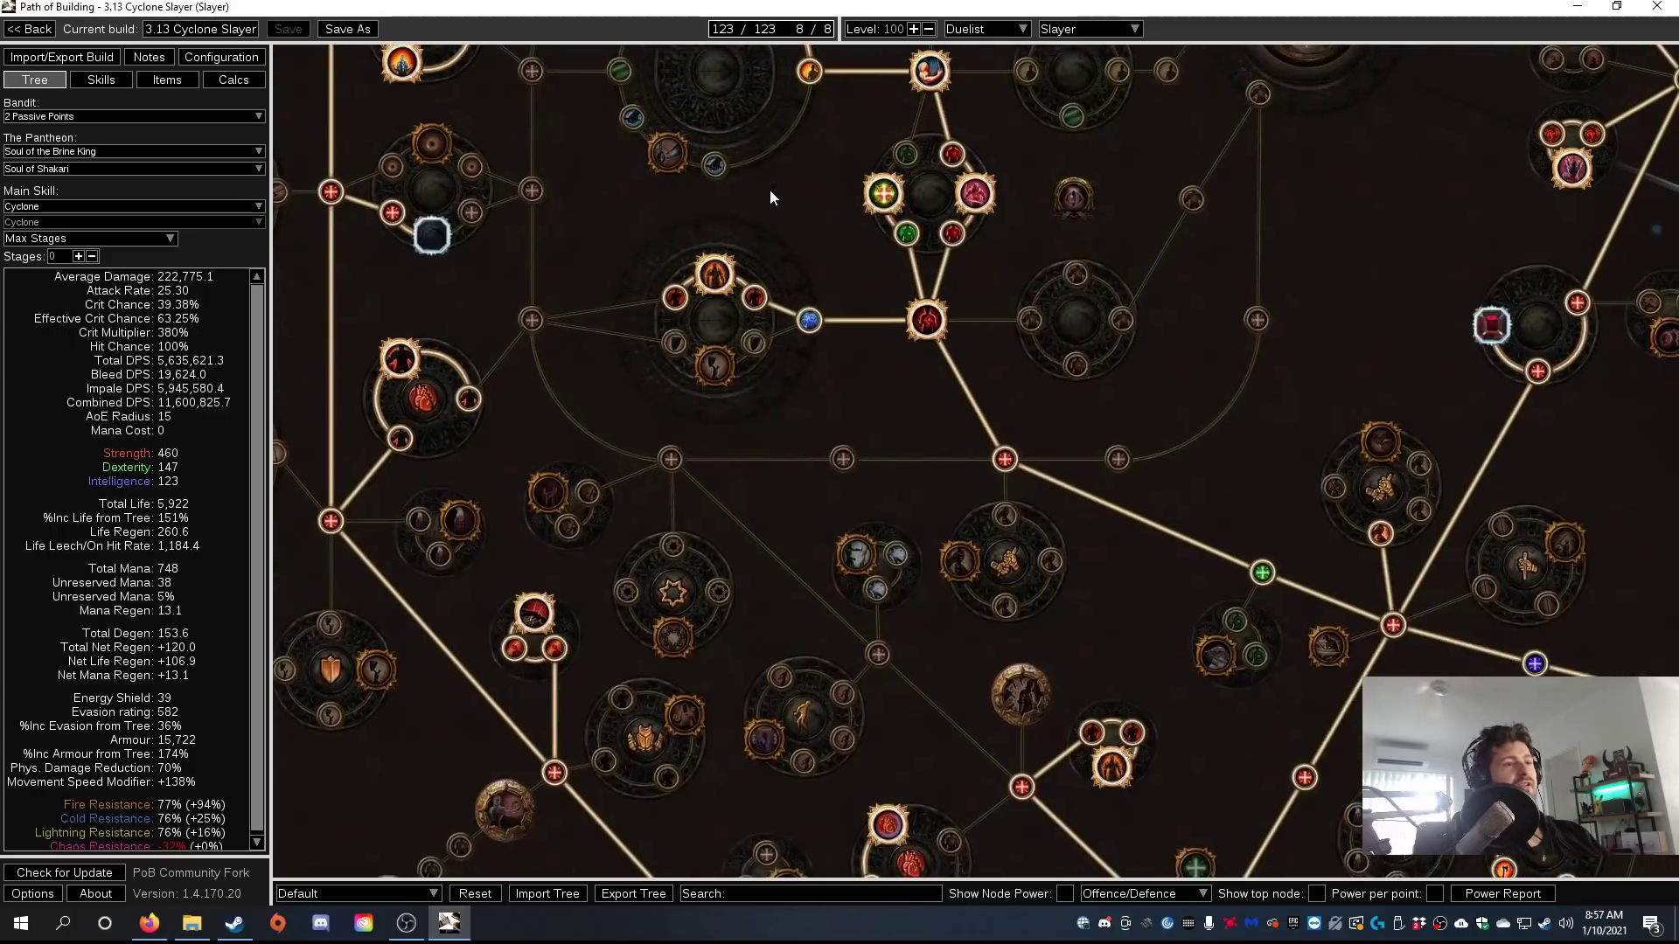
drag(1134, 640, 905, 815)
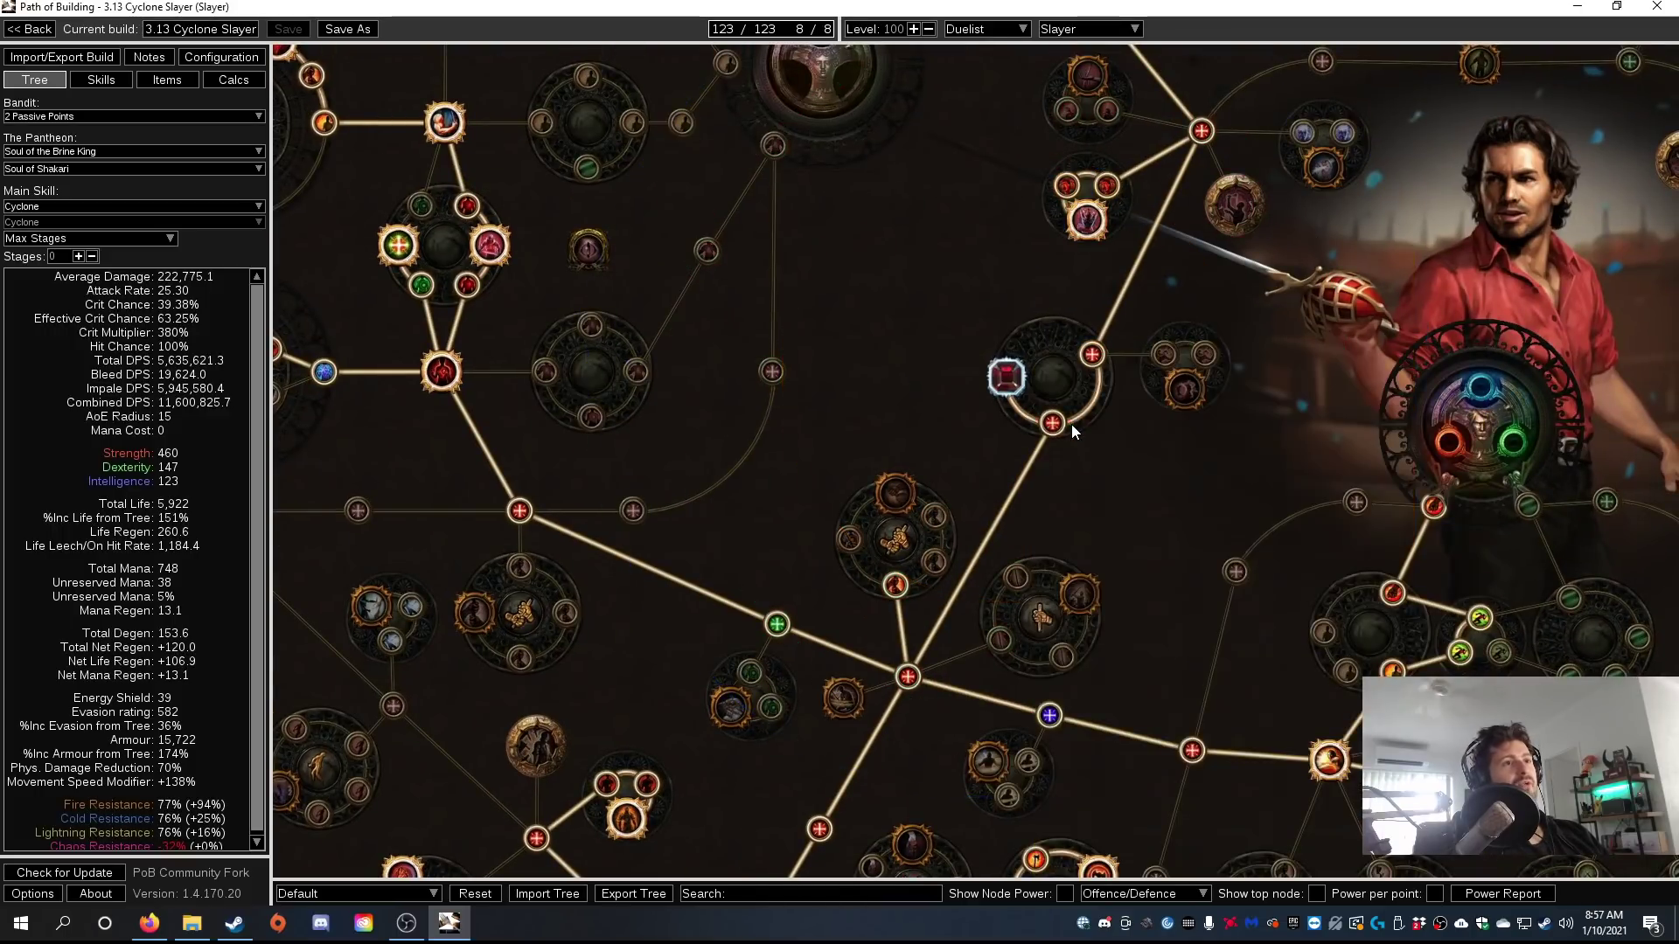
drag(1148, 254, 1087, 500)
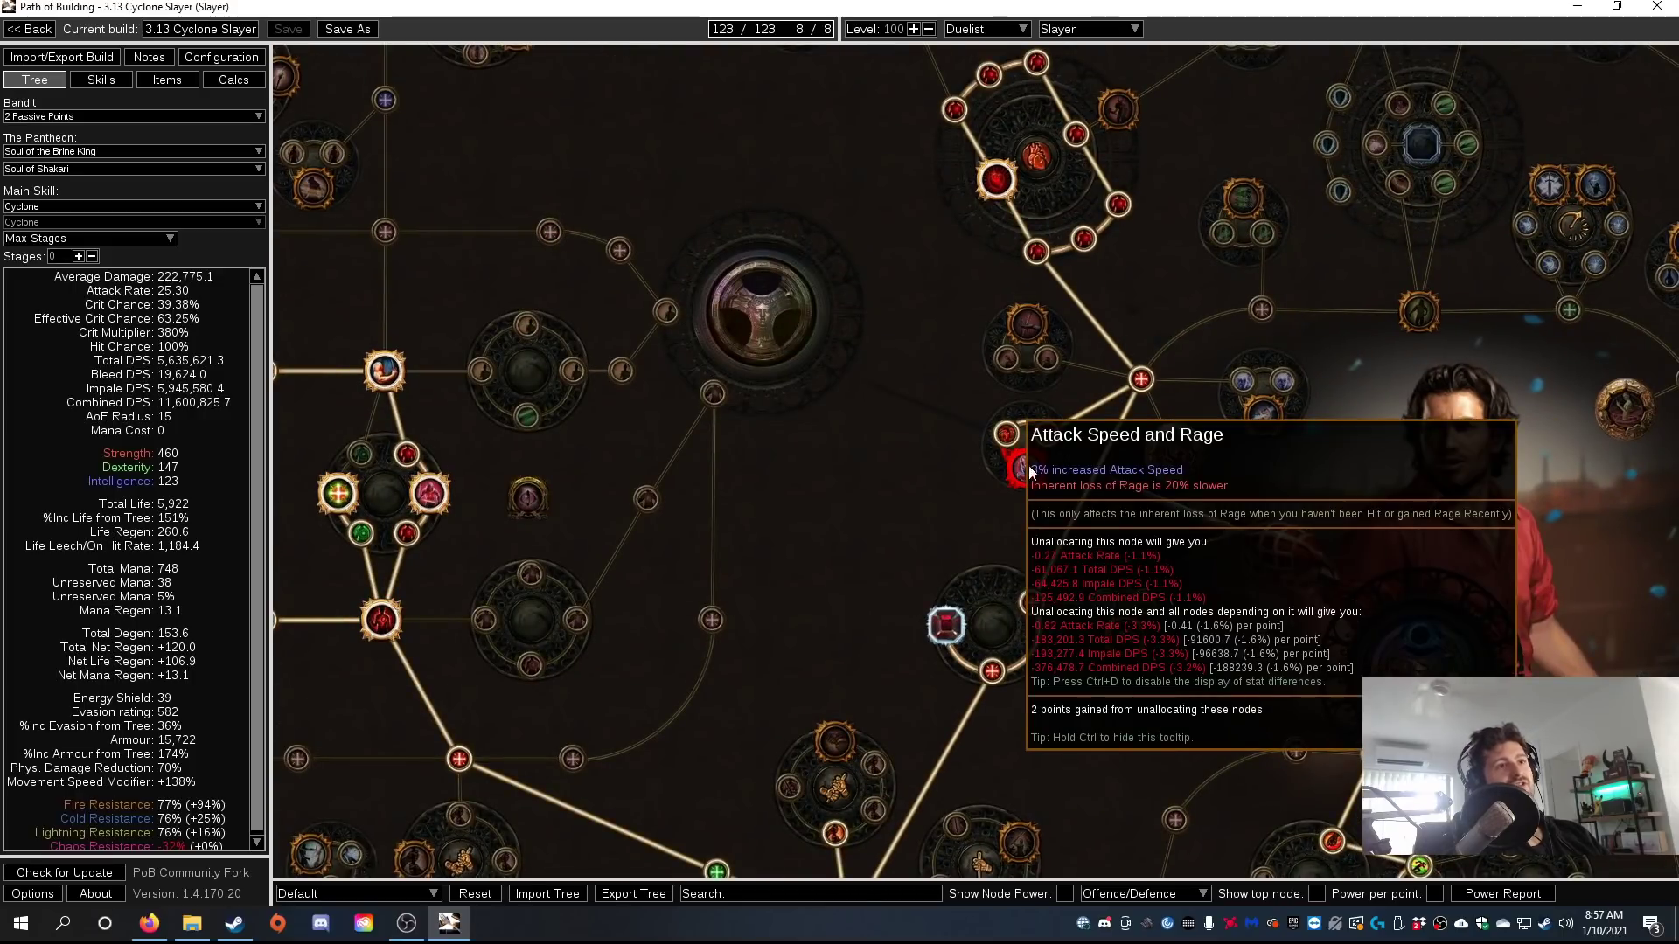
click(1028, 470)
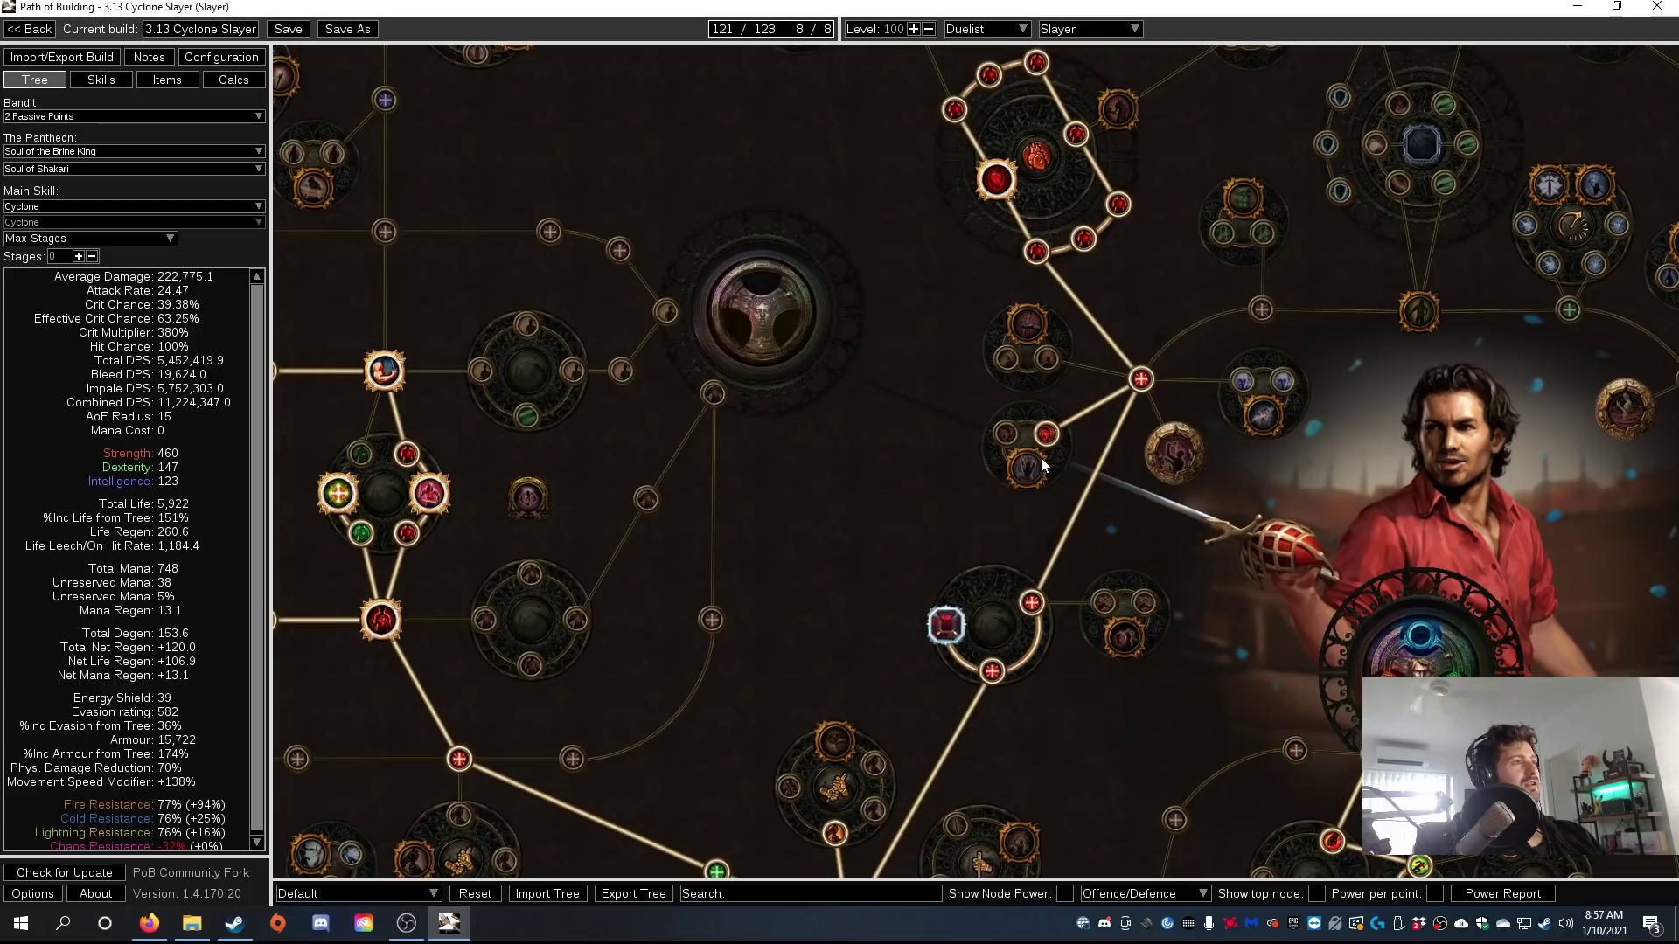
click(1047, 434)
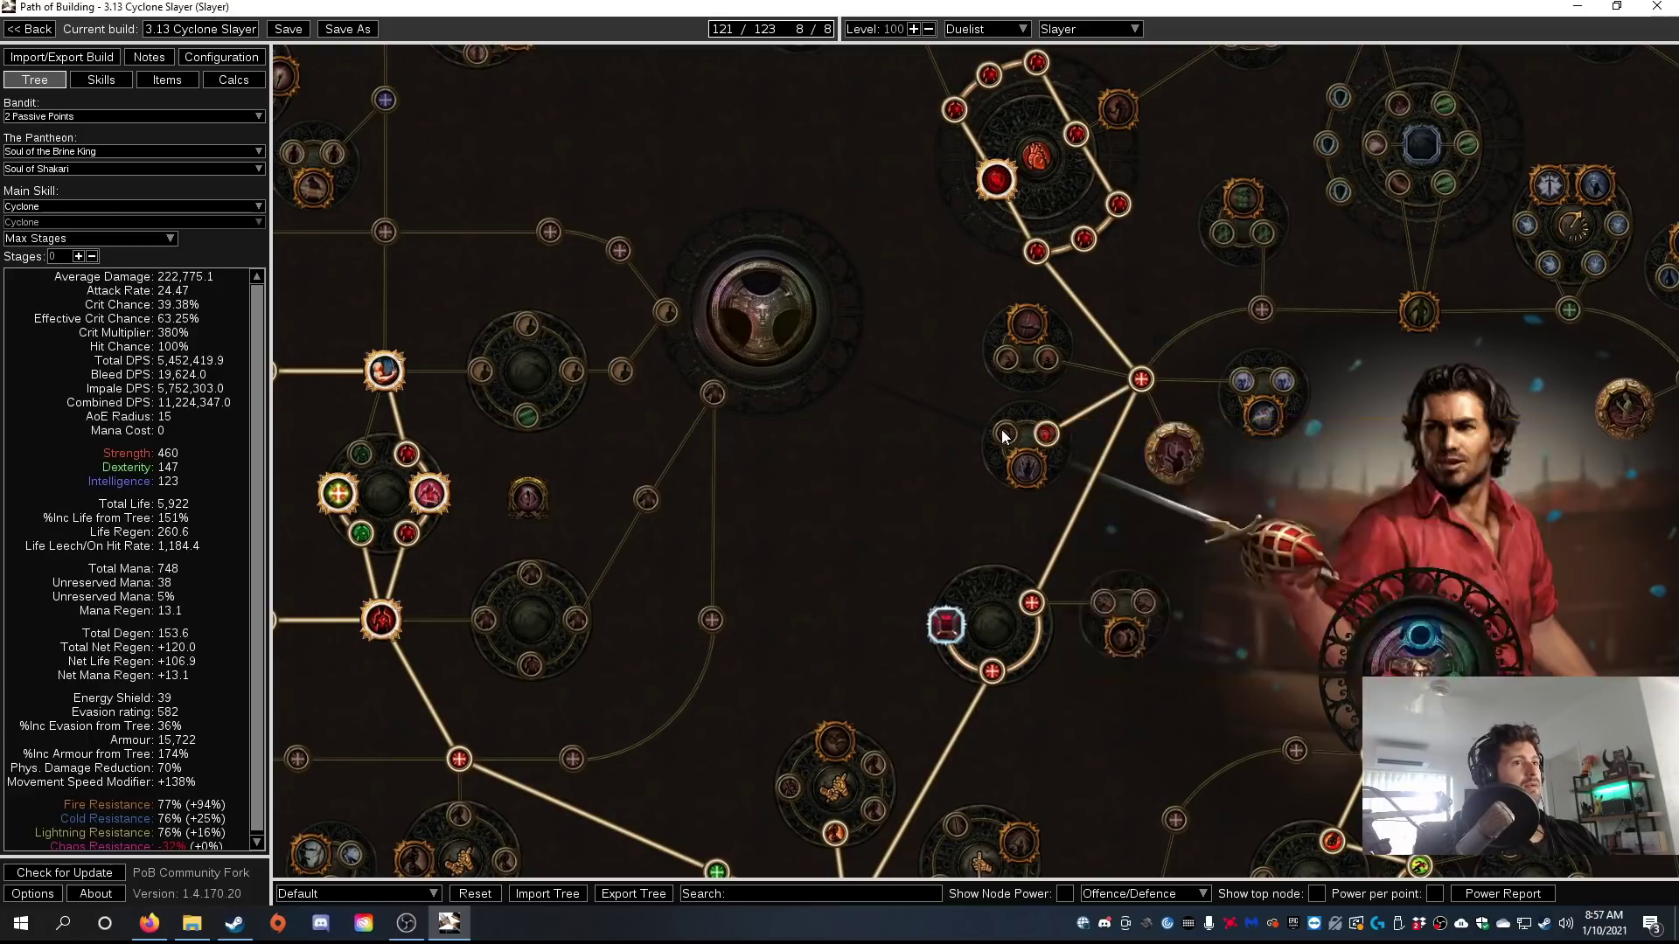
click(1035, 470)
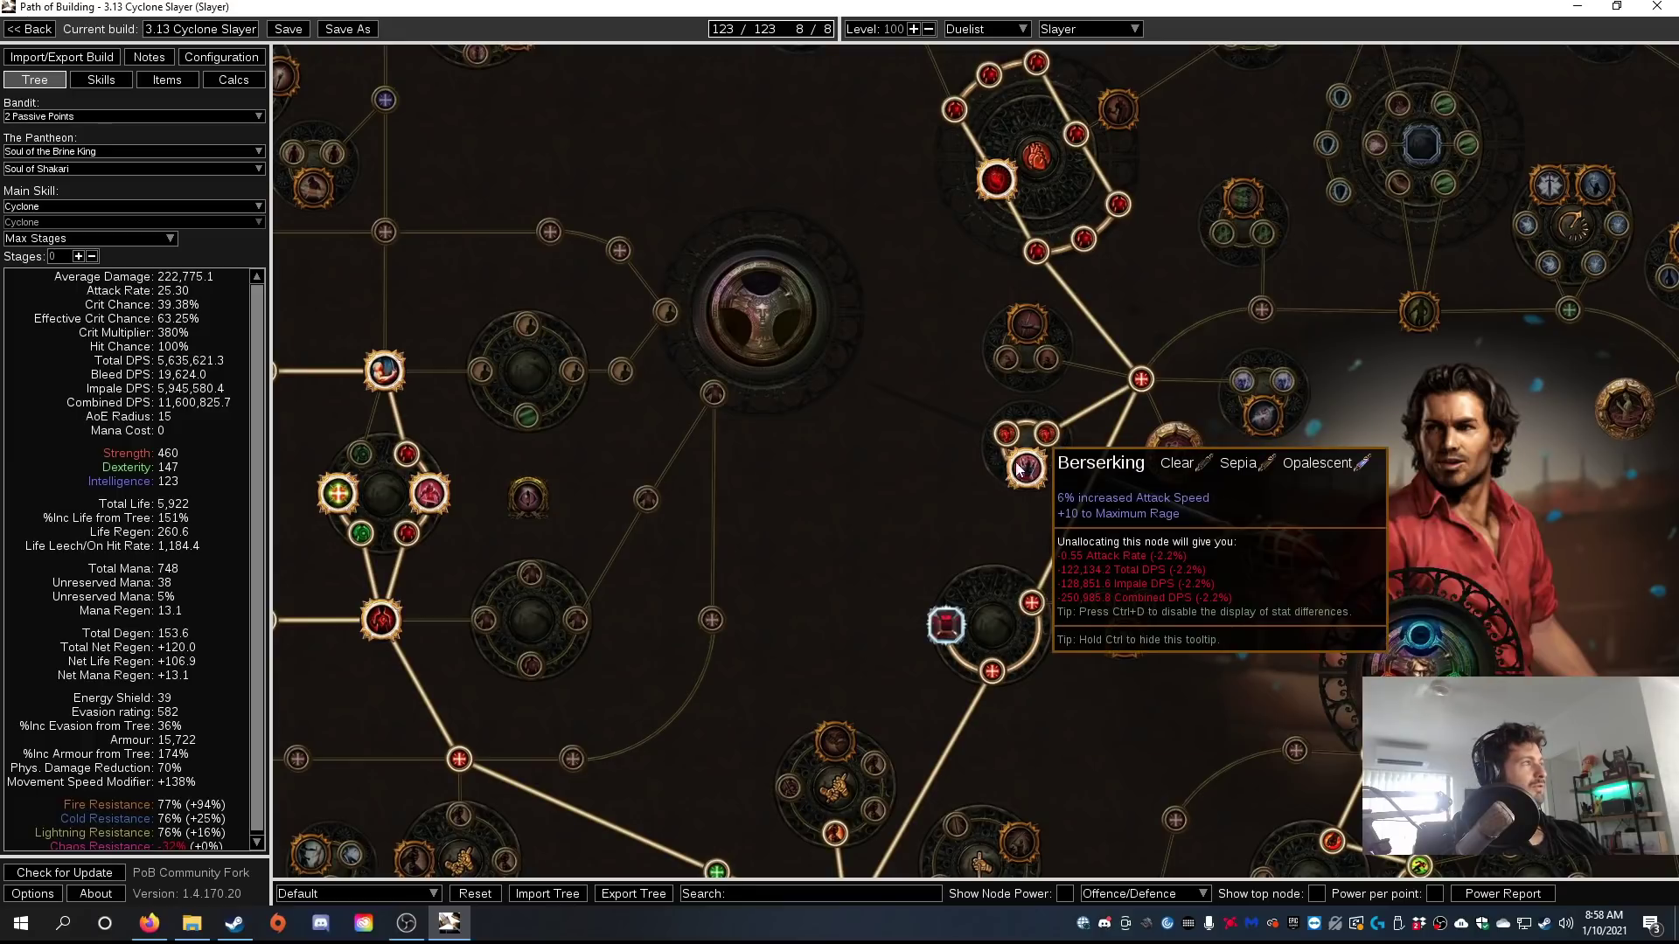
click(1025, 469)
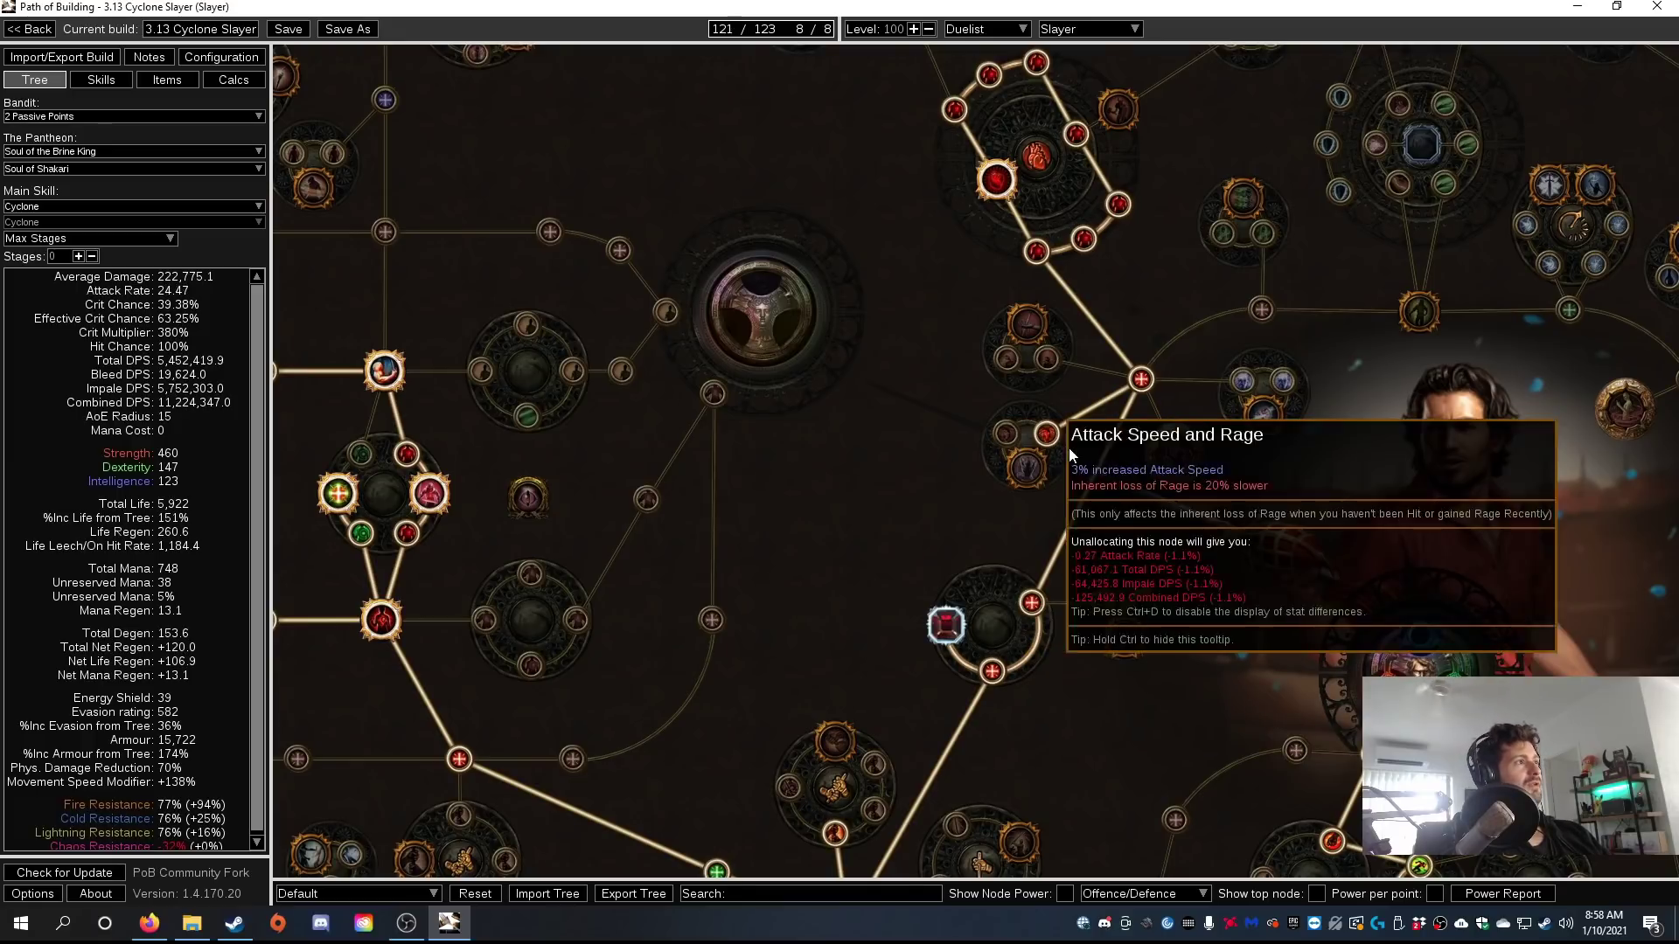
click(1026, 468)
Read the Constitution passive, and test the build without the small armour passive at the end of the inner Marauder cluster before reallocating it.
drag(1009, 68, 1017, 227)
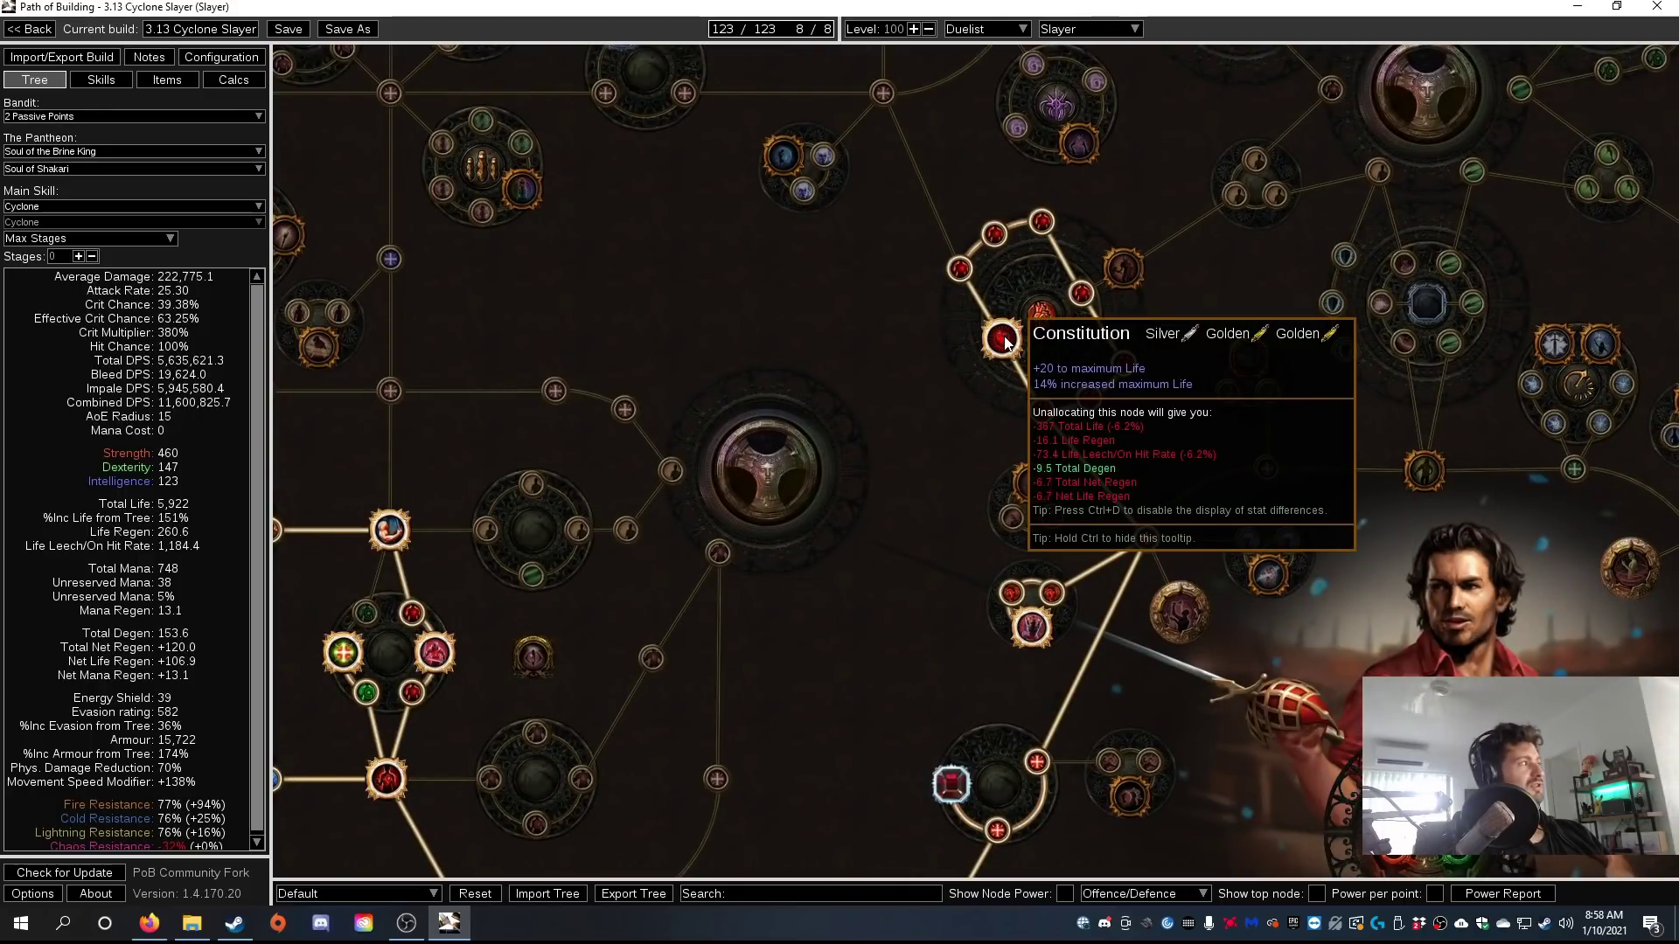
drag(895, 679, 712, 532)
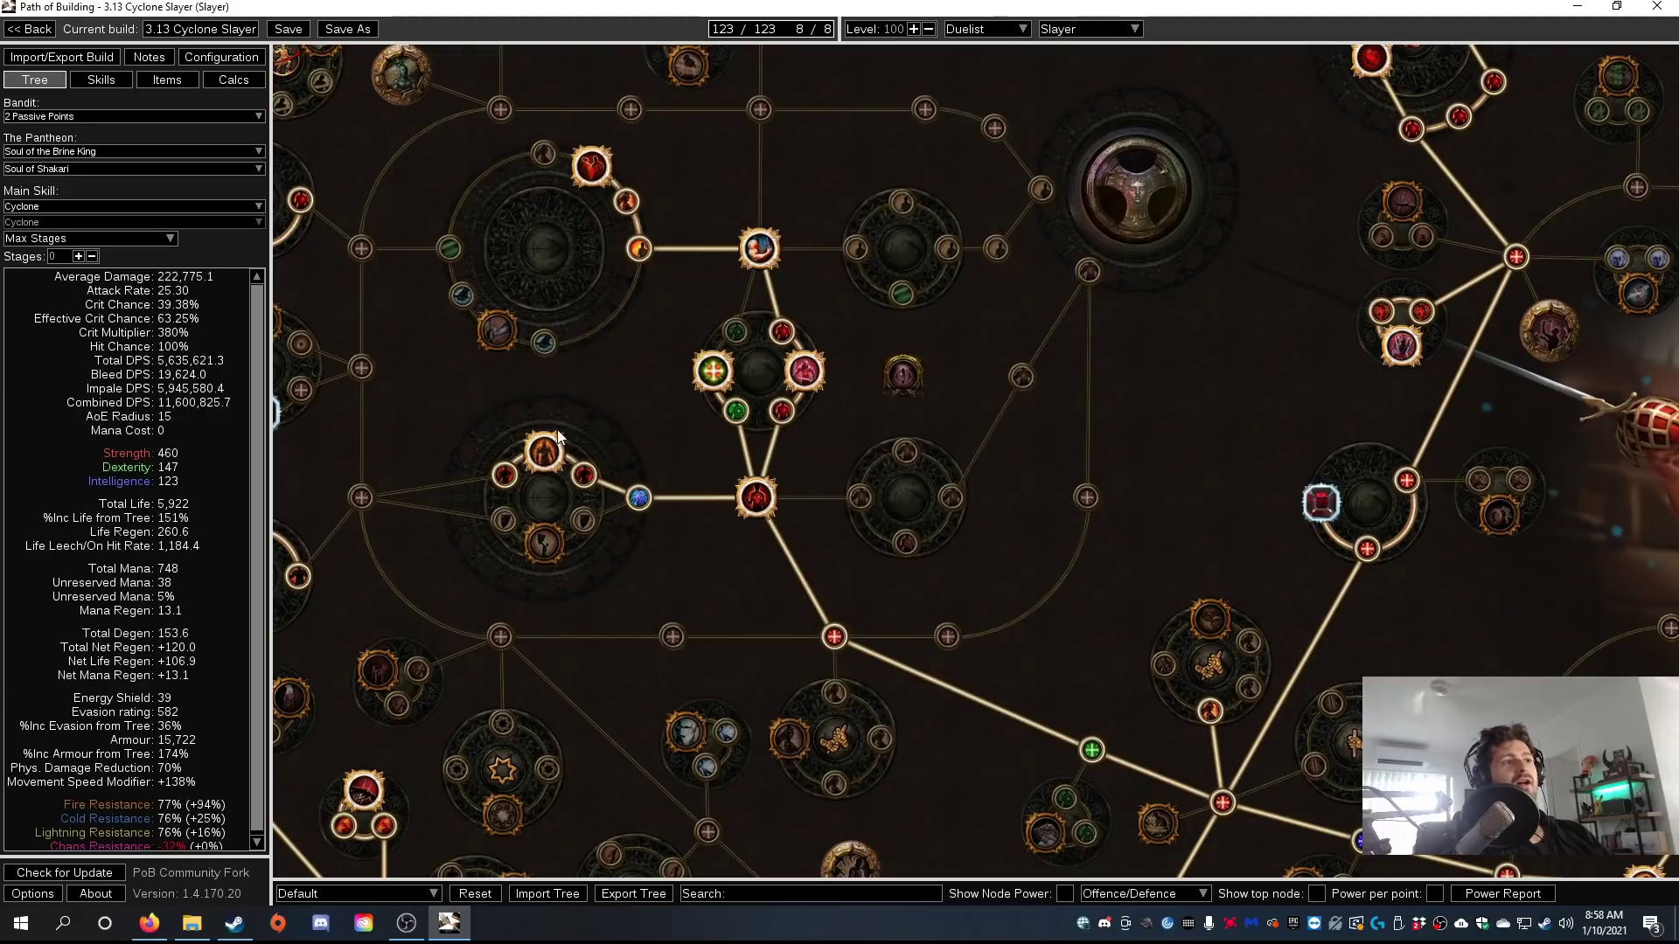
click(504, 476)
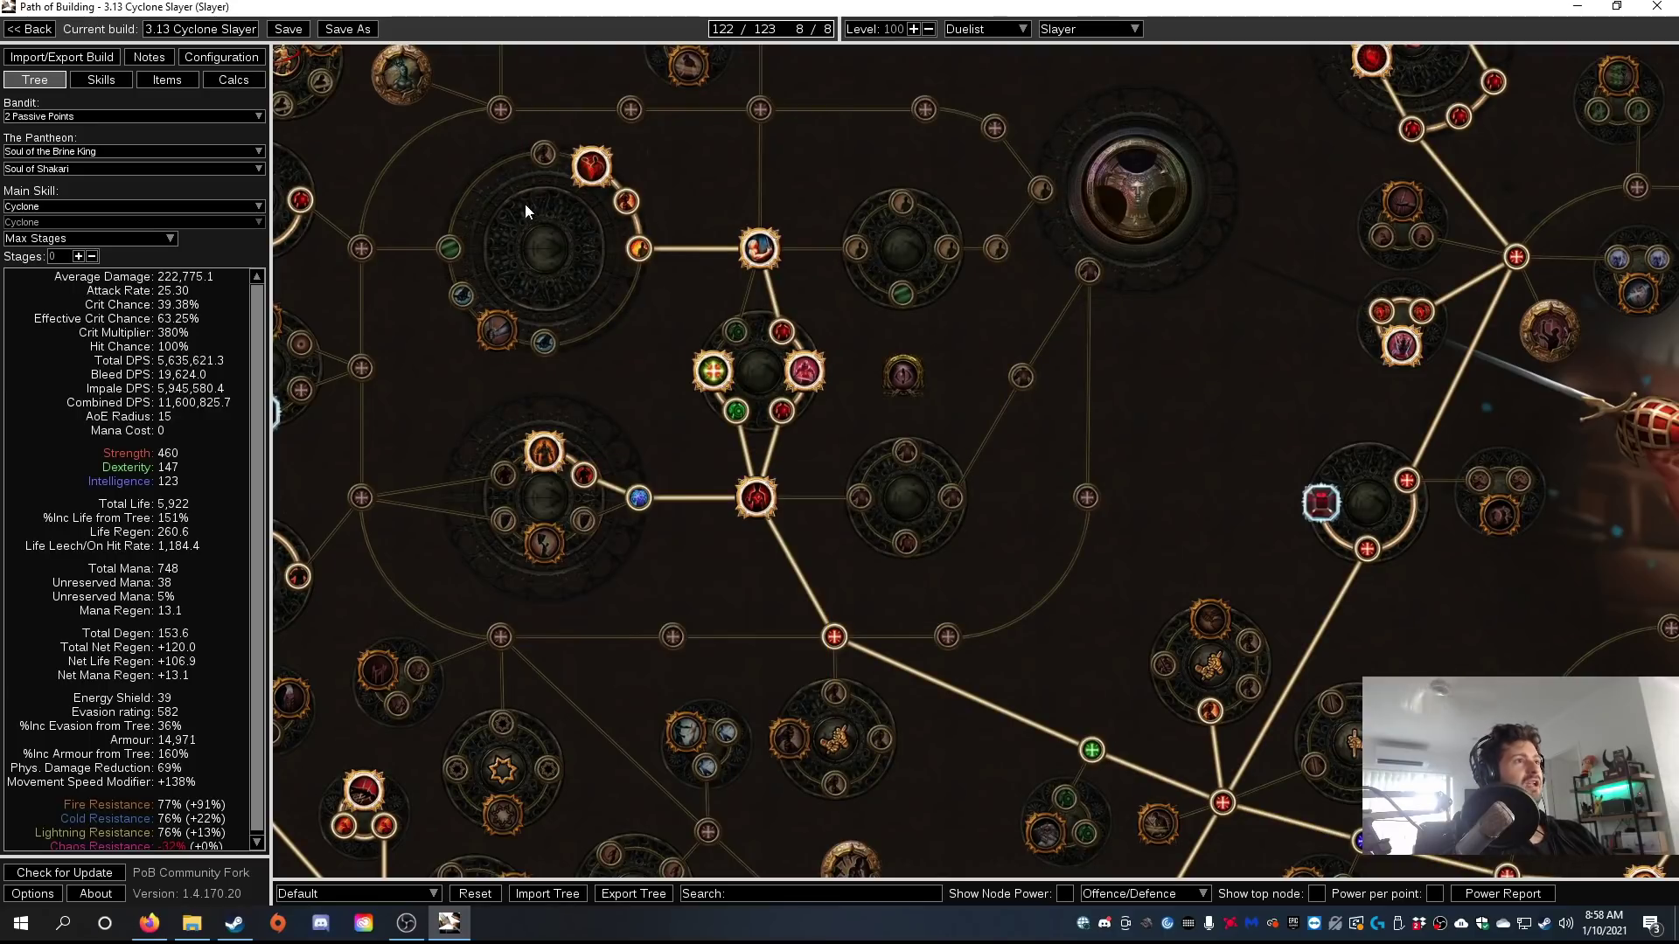
click(507, 475)
Check the Life and Armour passive and the allocated Marauder clusters, and save the build.
drag(477, 566, 756, 332)
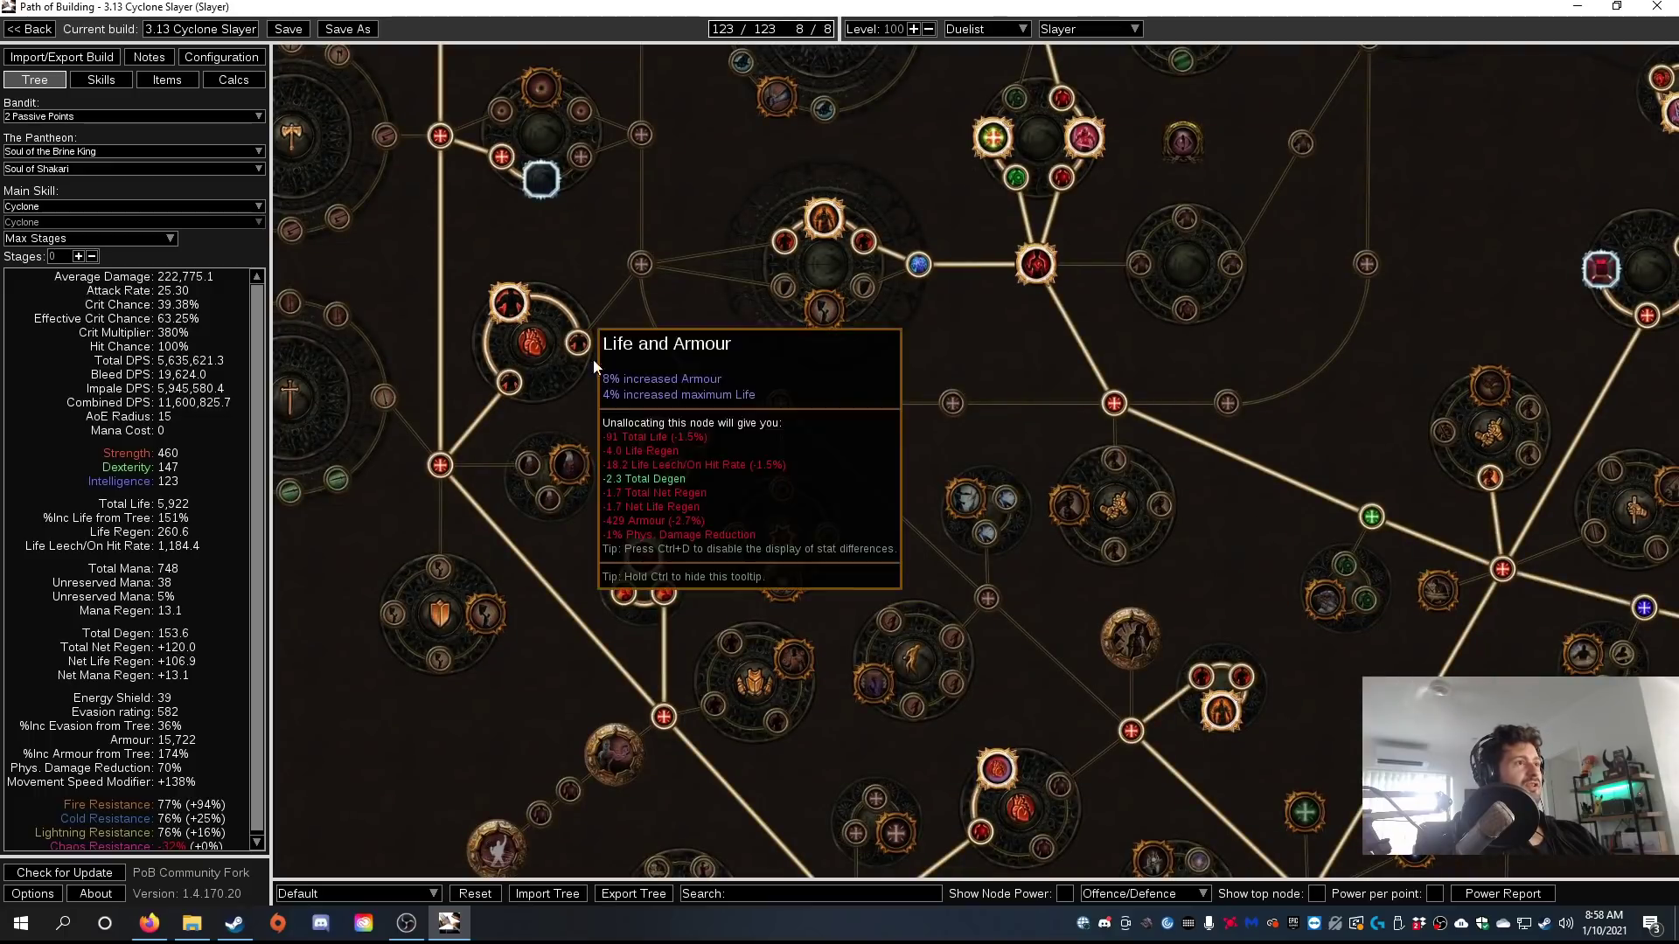
drag(593, 358, 737, 701)
mouse_move(744, 395)
mouse_down()
mouse_move(790, 695)
mouse_move(787, 603)
mouse_move(244, 280)
mouse_up()
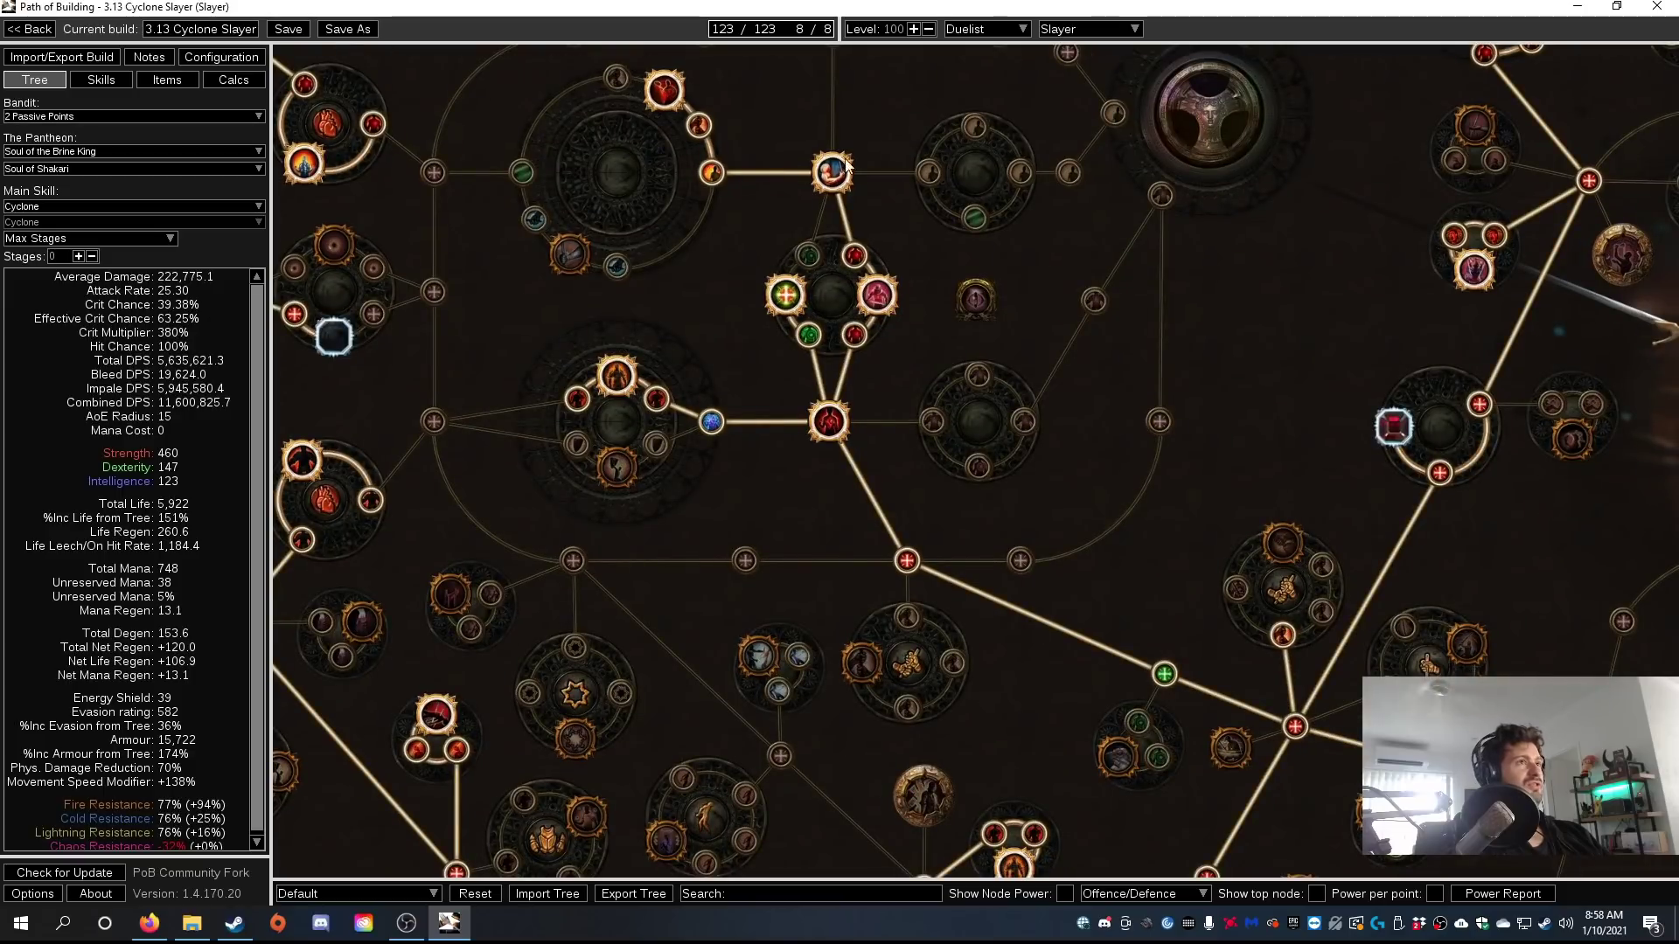
drag(1108, 615, 487, 172)
key(ctrl+s)
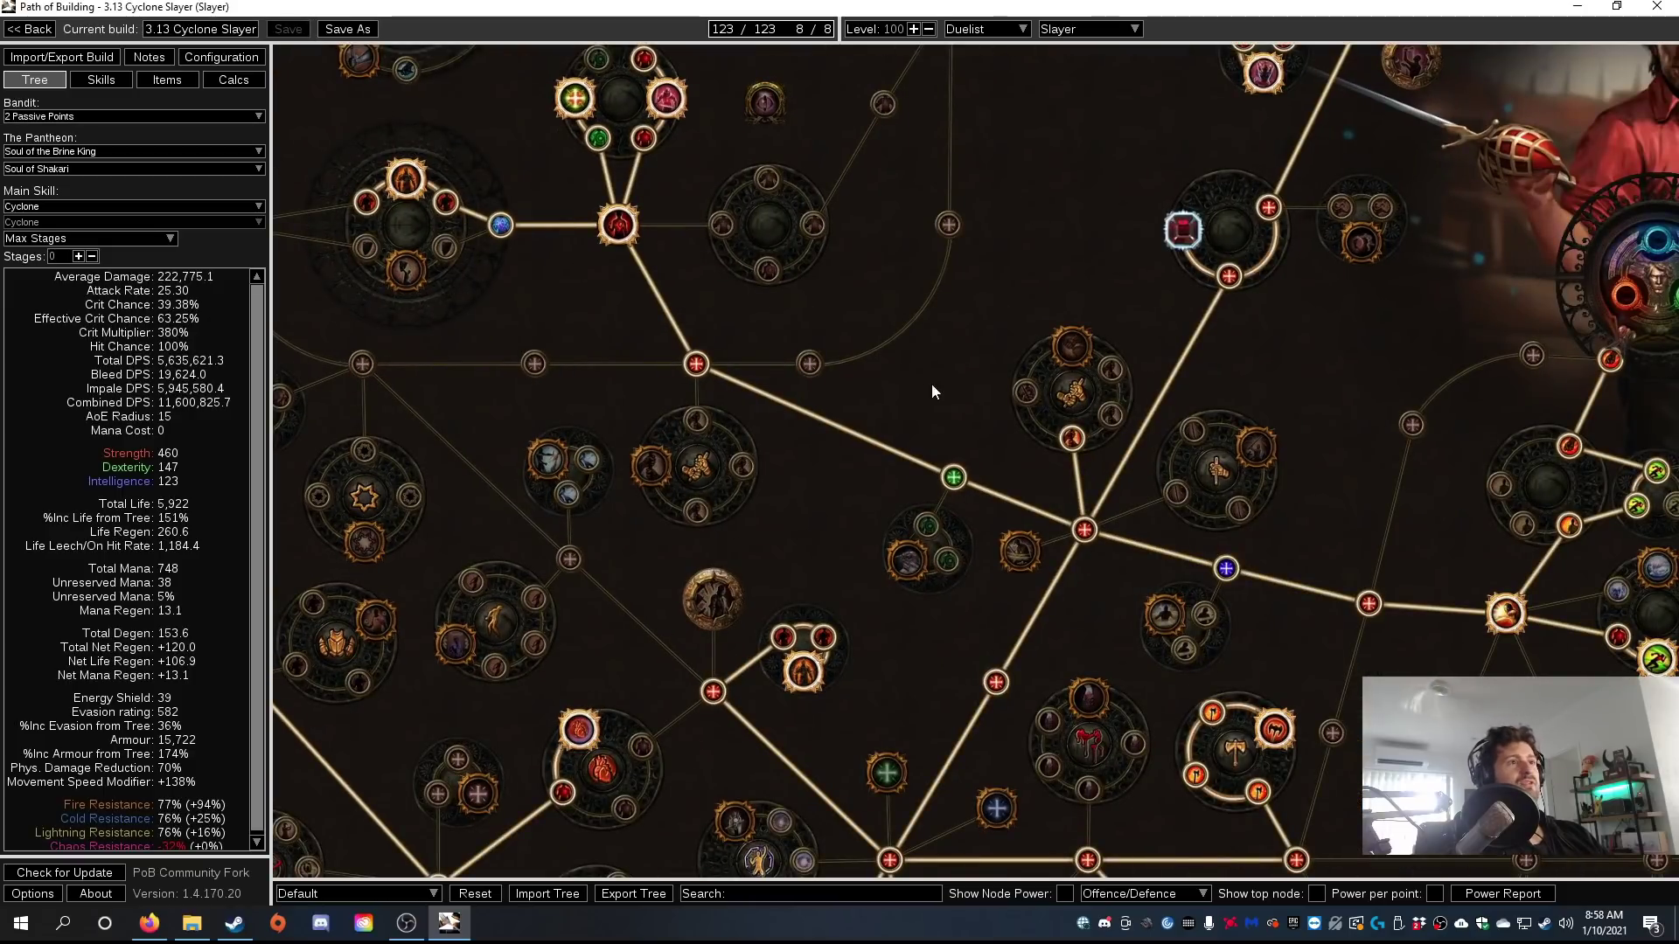
Compare the unallocated Martial Experience passive with the allocated Berserking cluster, and examine Strong Arm and the jewel socket on the Marauder side.
drag(931, 383, 409, 172)
drag(953, 318, 853, 296)
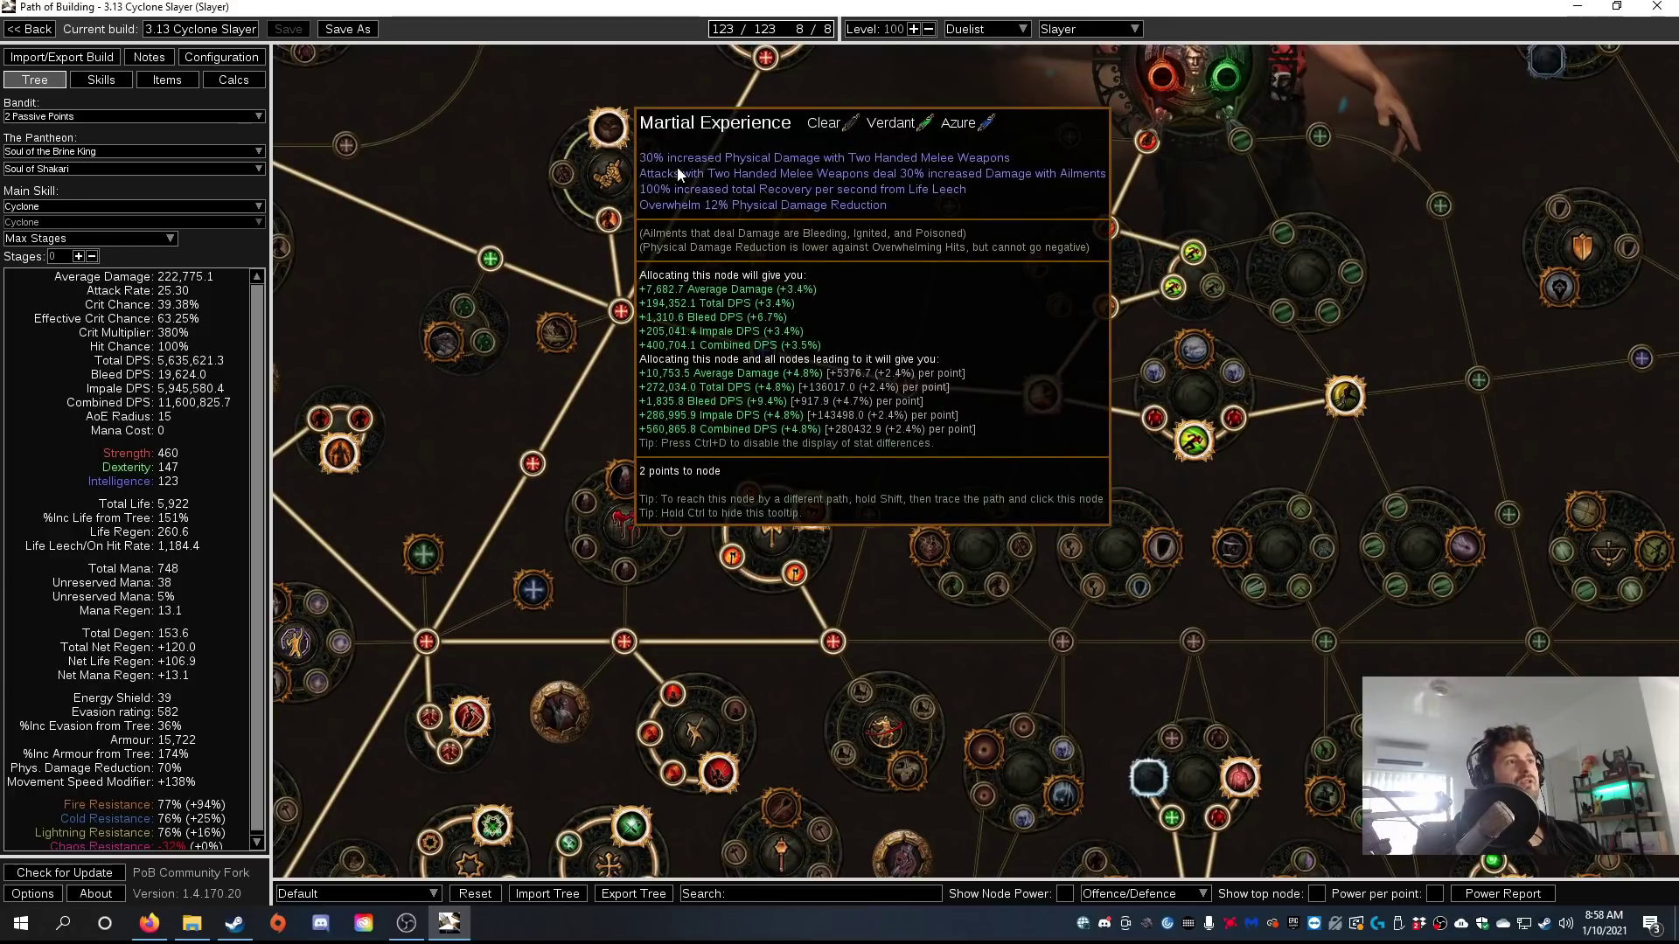
drag(794, 140, 948, 471)
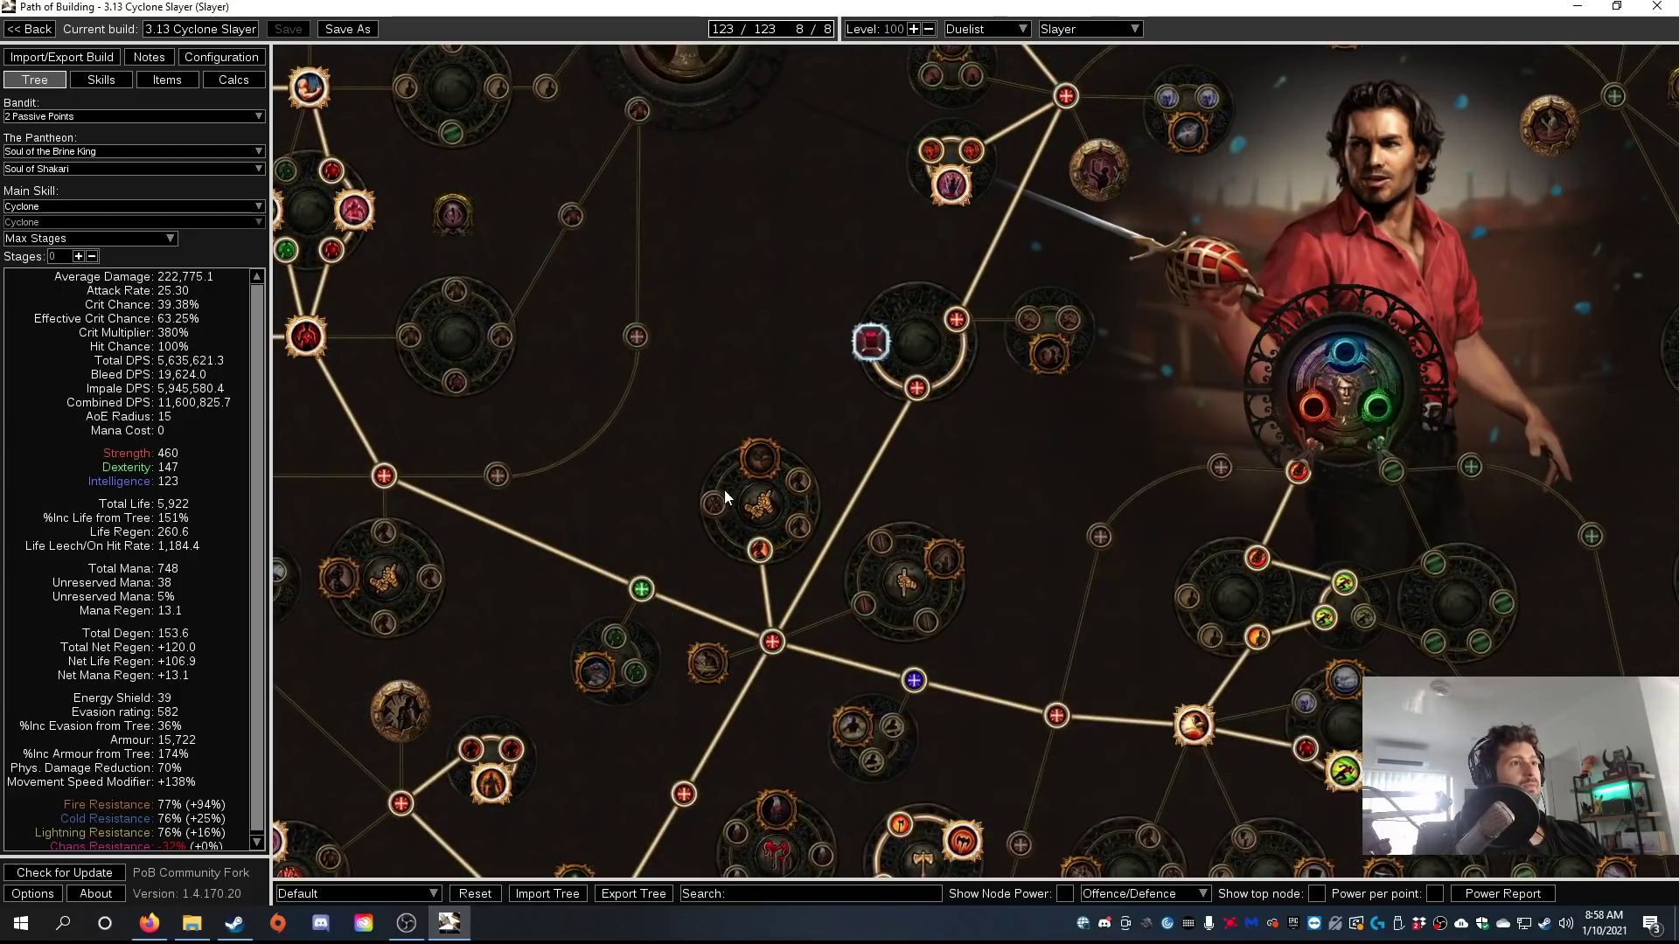
mouse_move(761, 470)
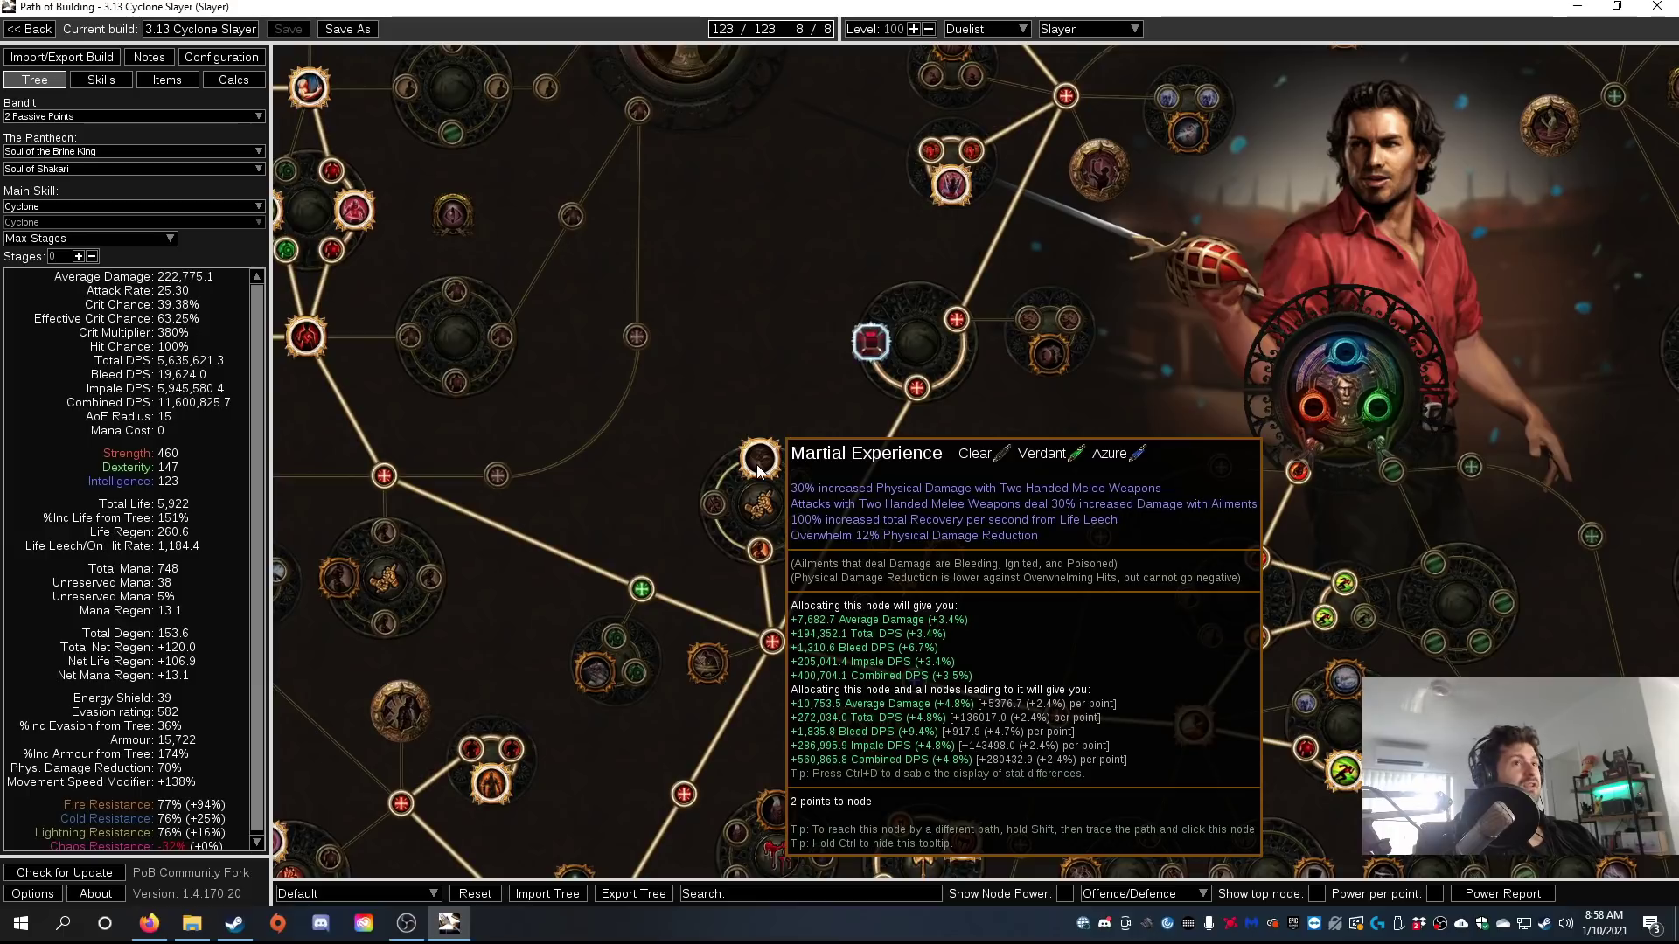
mouse_move(955, 186)
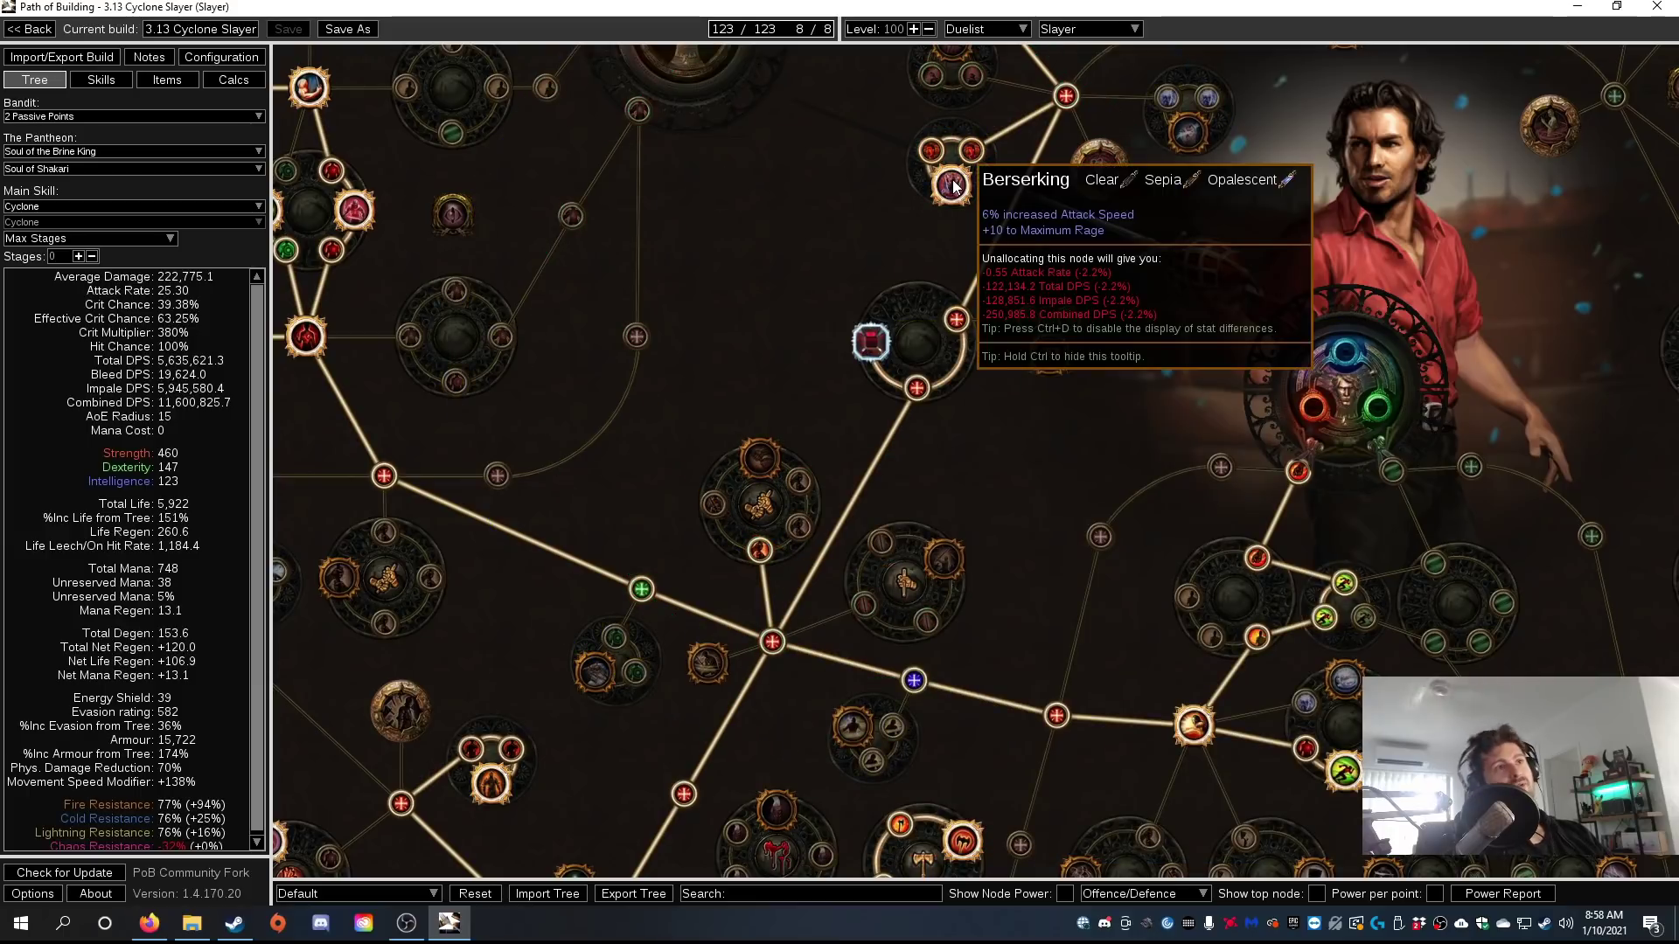
mouse_move(932, 152)
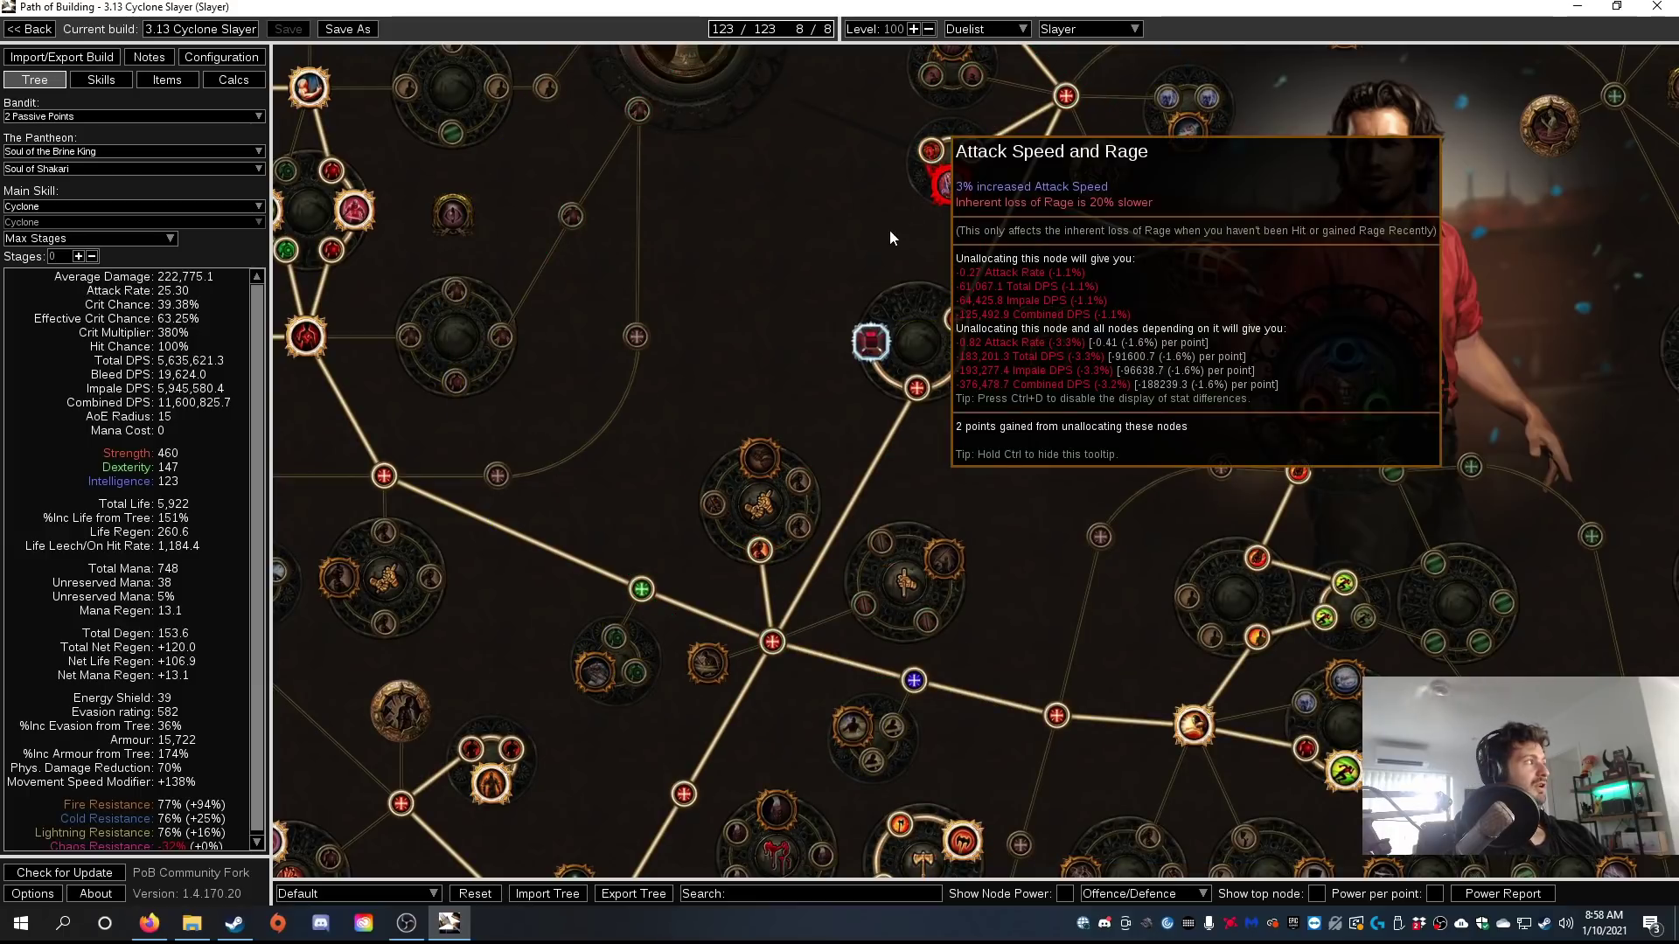
drag(836, 240, 811, 382)
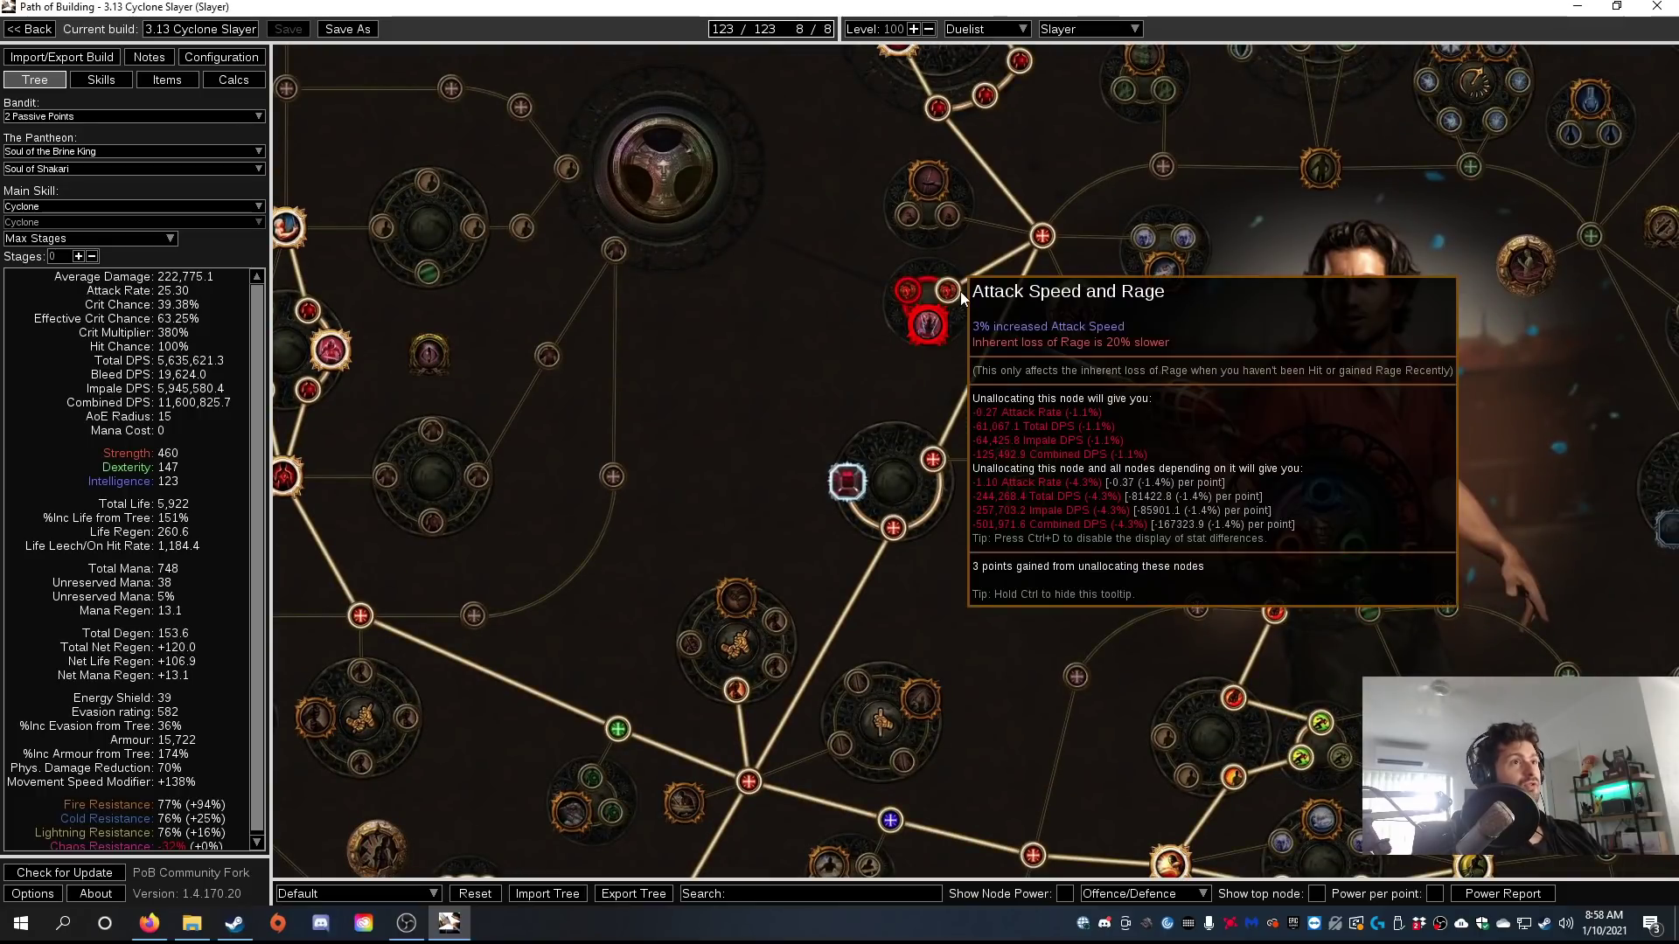
mouse_move(694, 661)
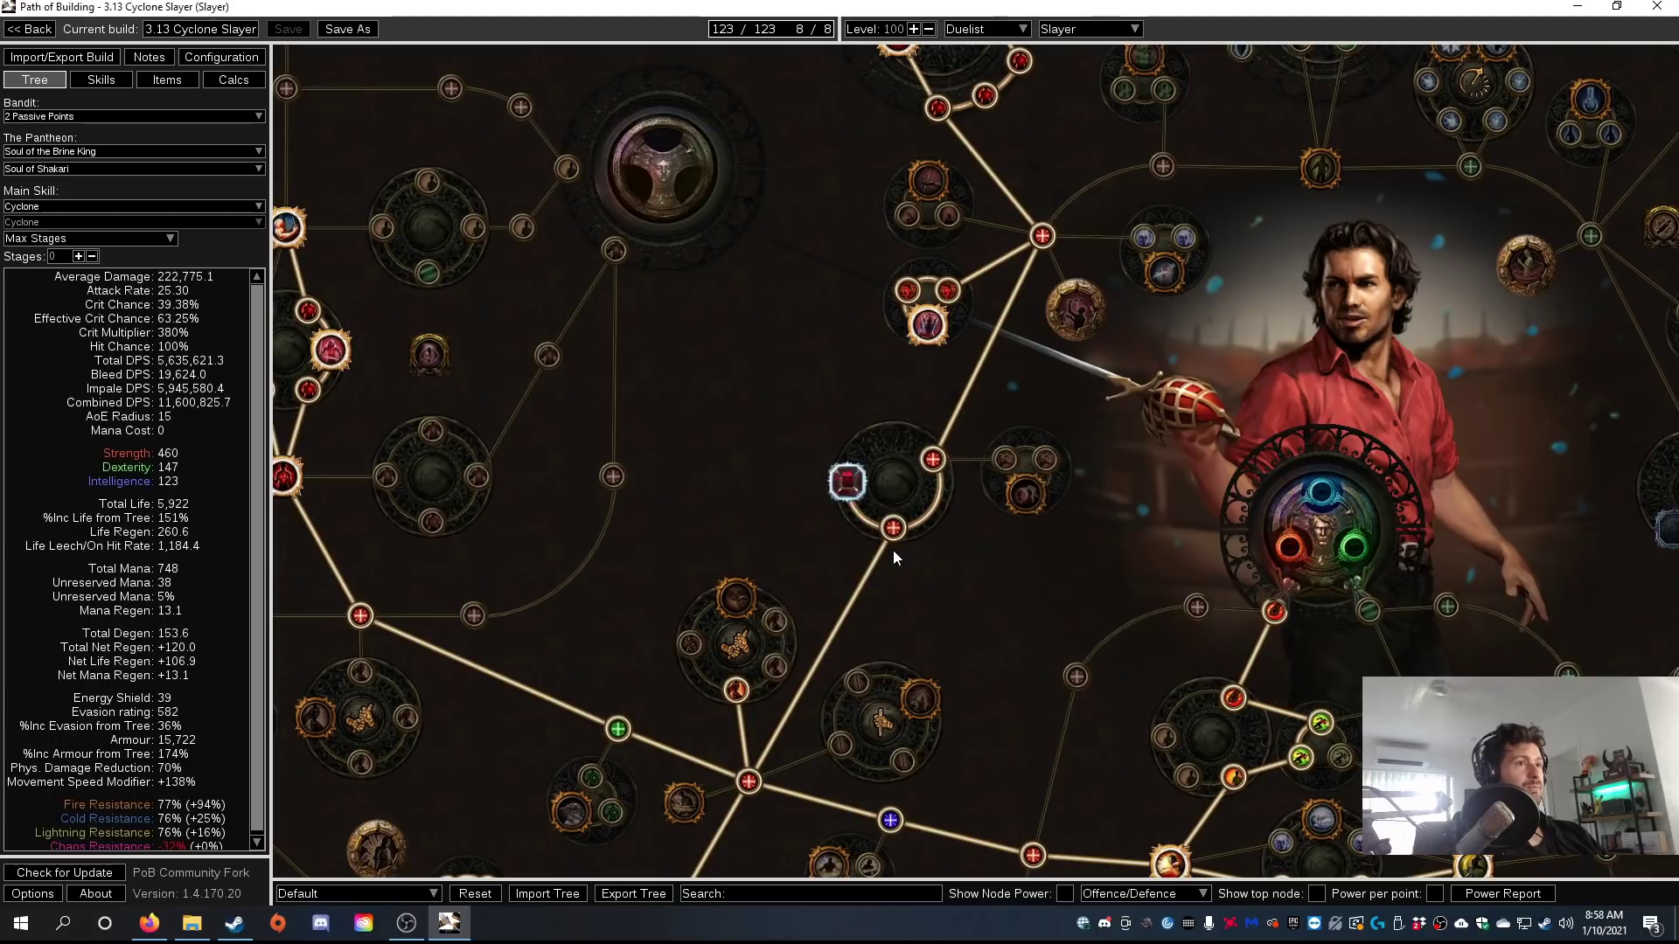
mouse_move(844, 476)
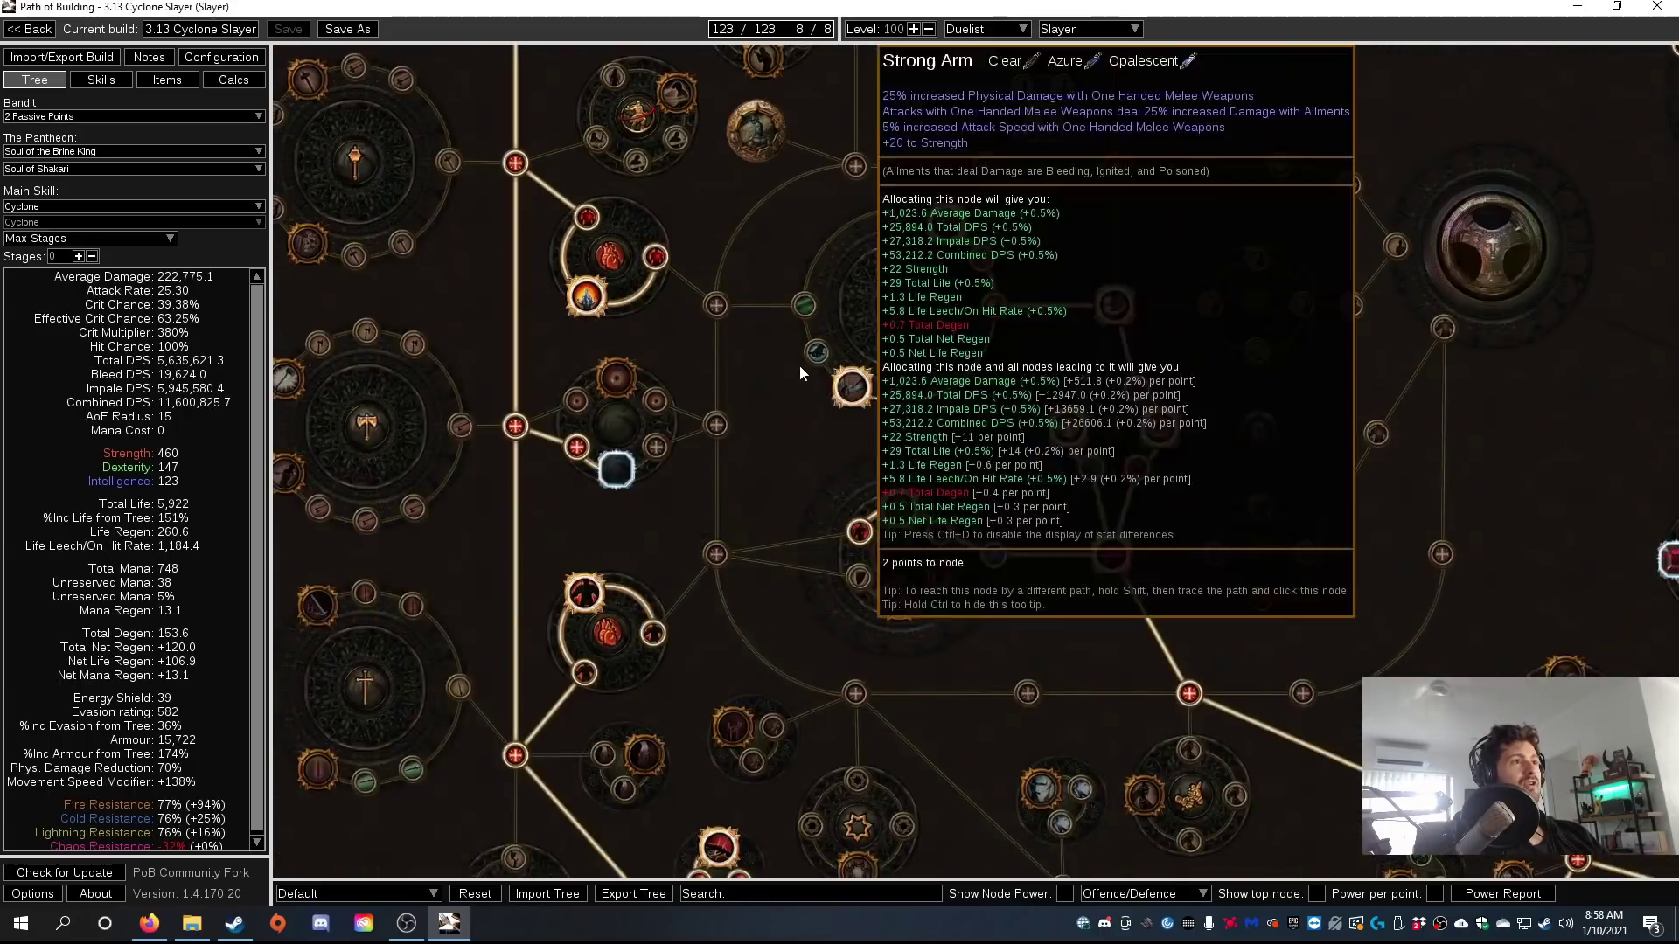
drag(799, 365, 1265, 348)
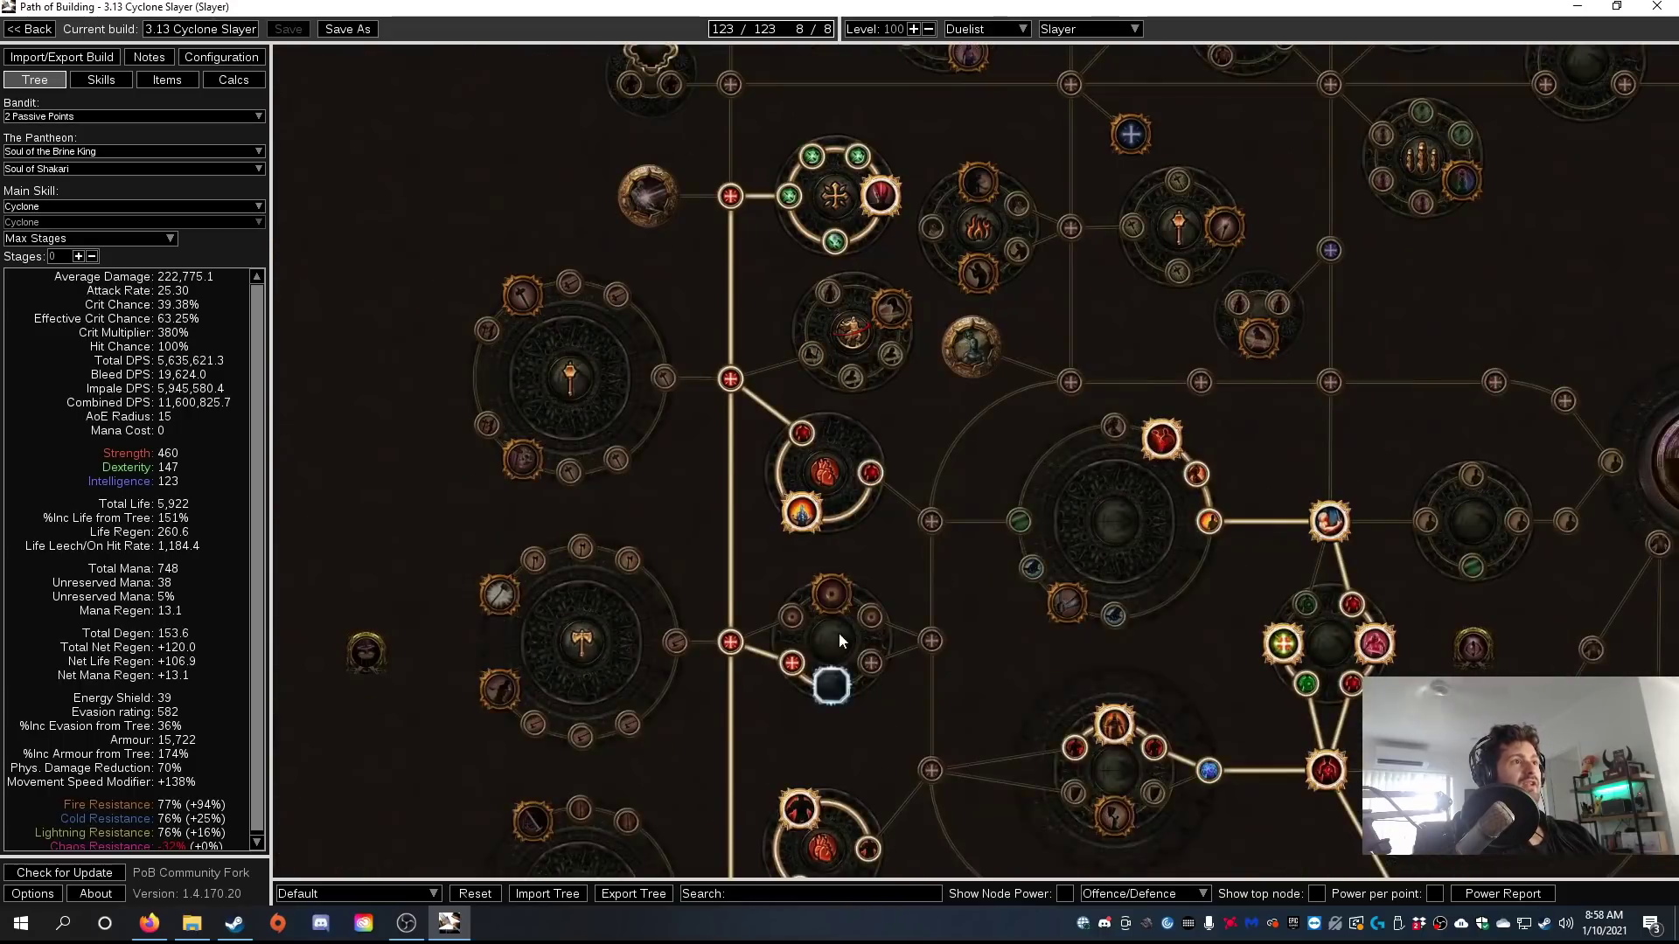
Examine the jewel socket between the Marauder and Duelist areas and the allocated Marauder and Duelist clusters of the Slayer tree.
drag(1207, 533, 820, 472)
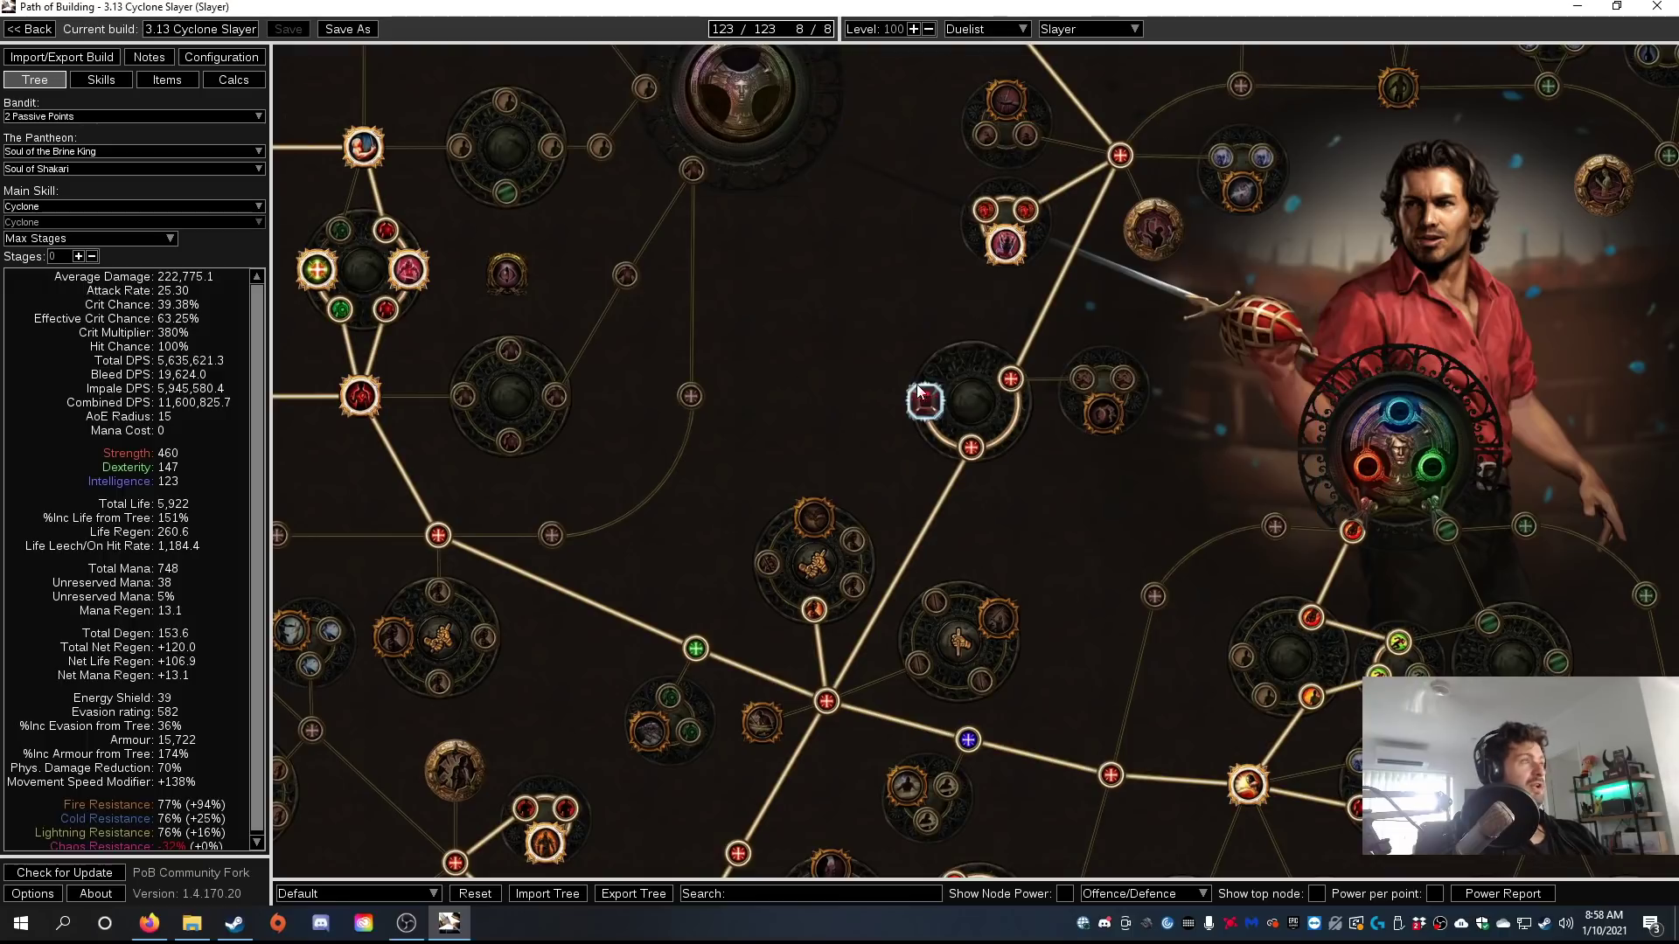
mouse_move(934, 414)
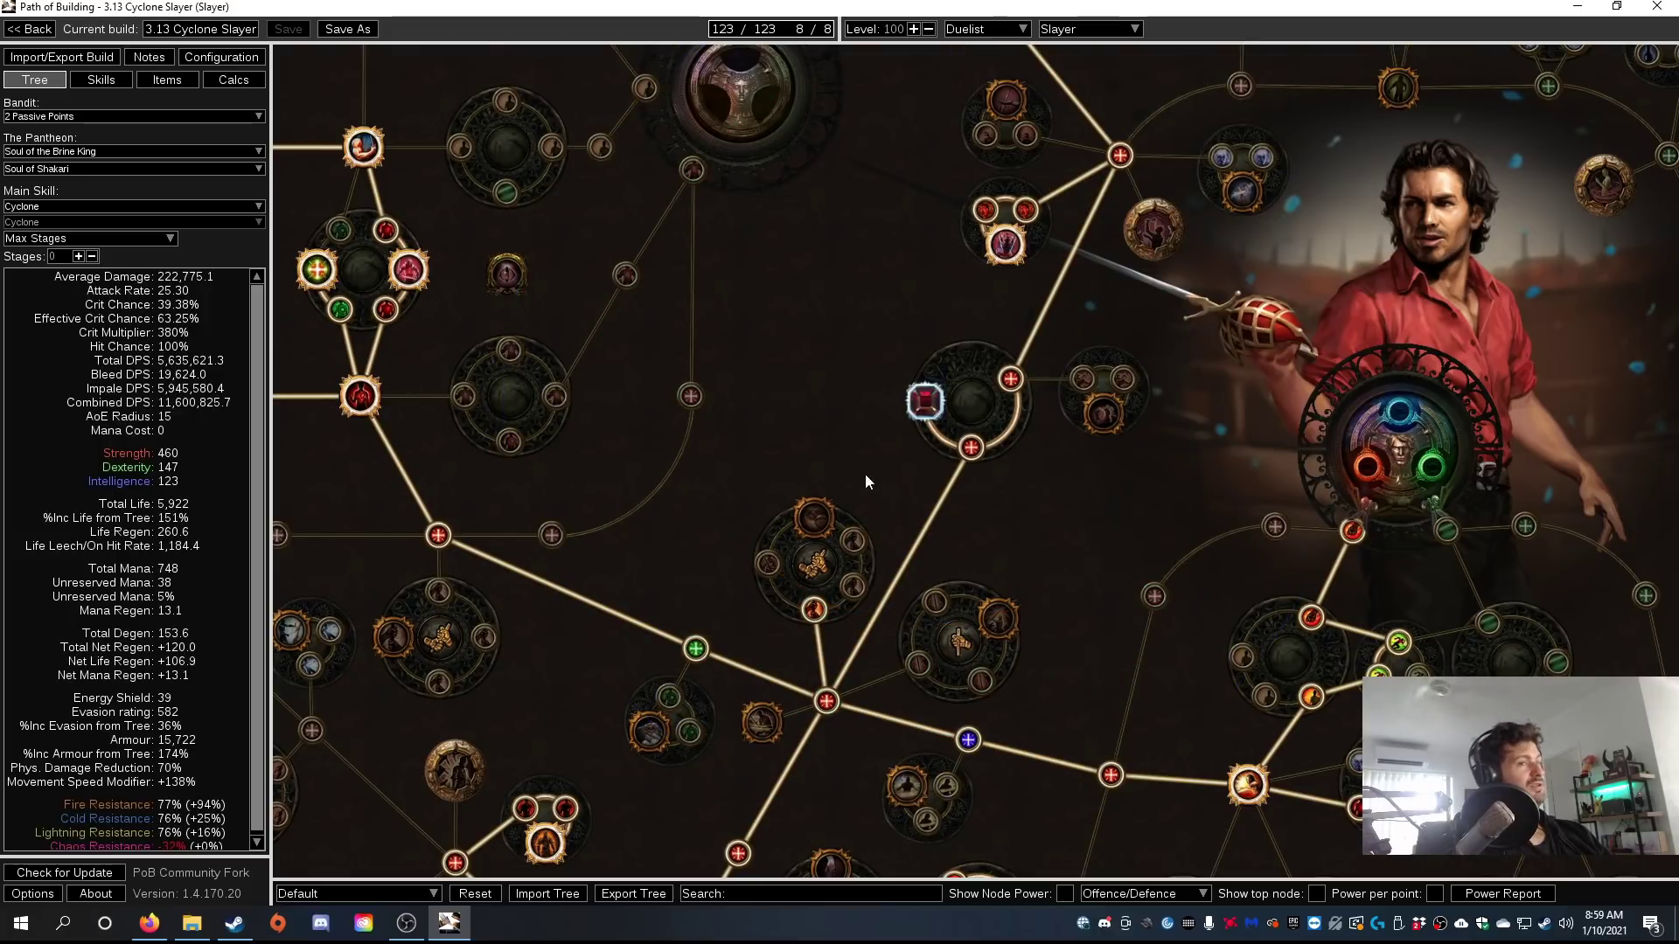
drag(767, 423, 1099, 383)
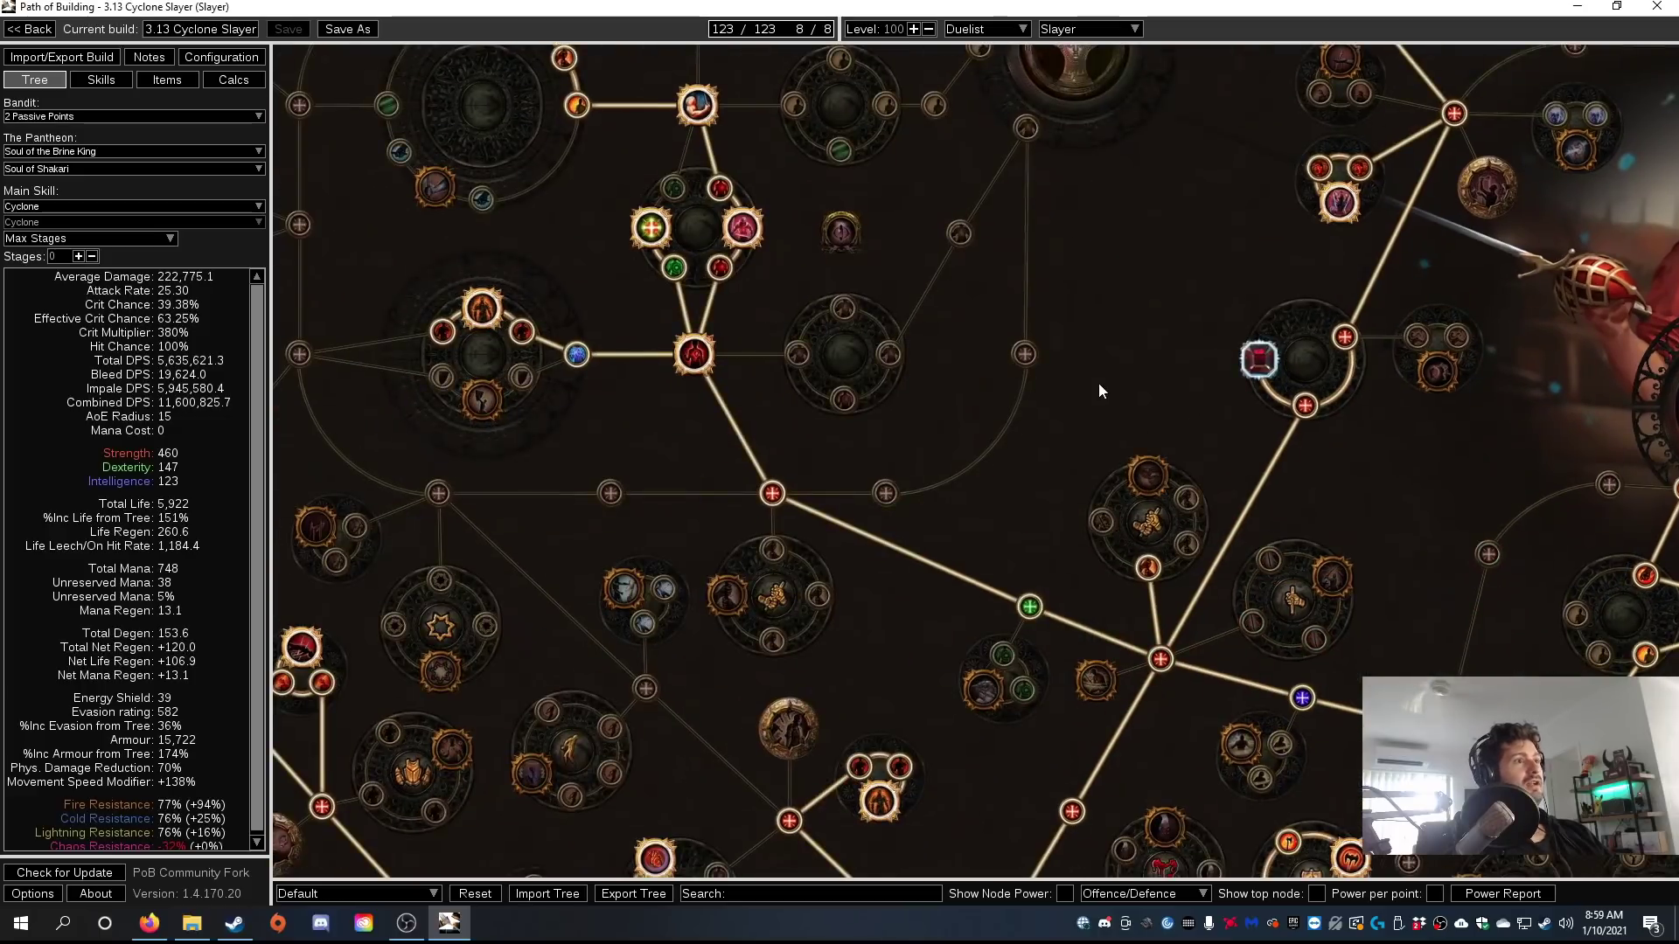
drag(680, 407, 1111, 575)
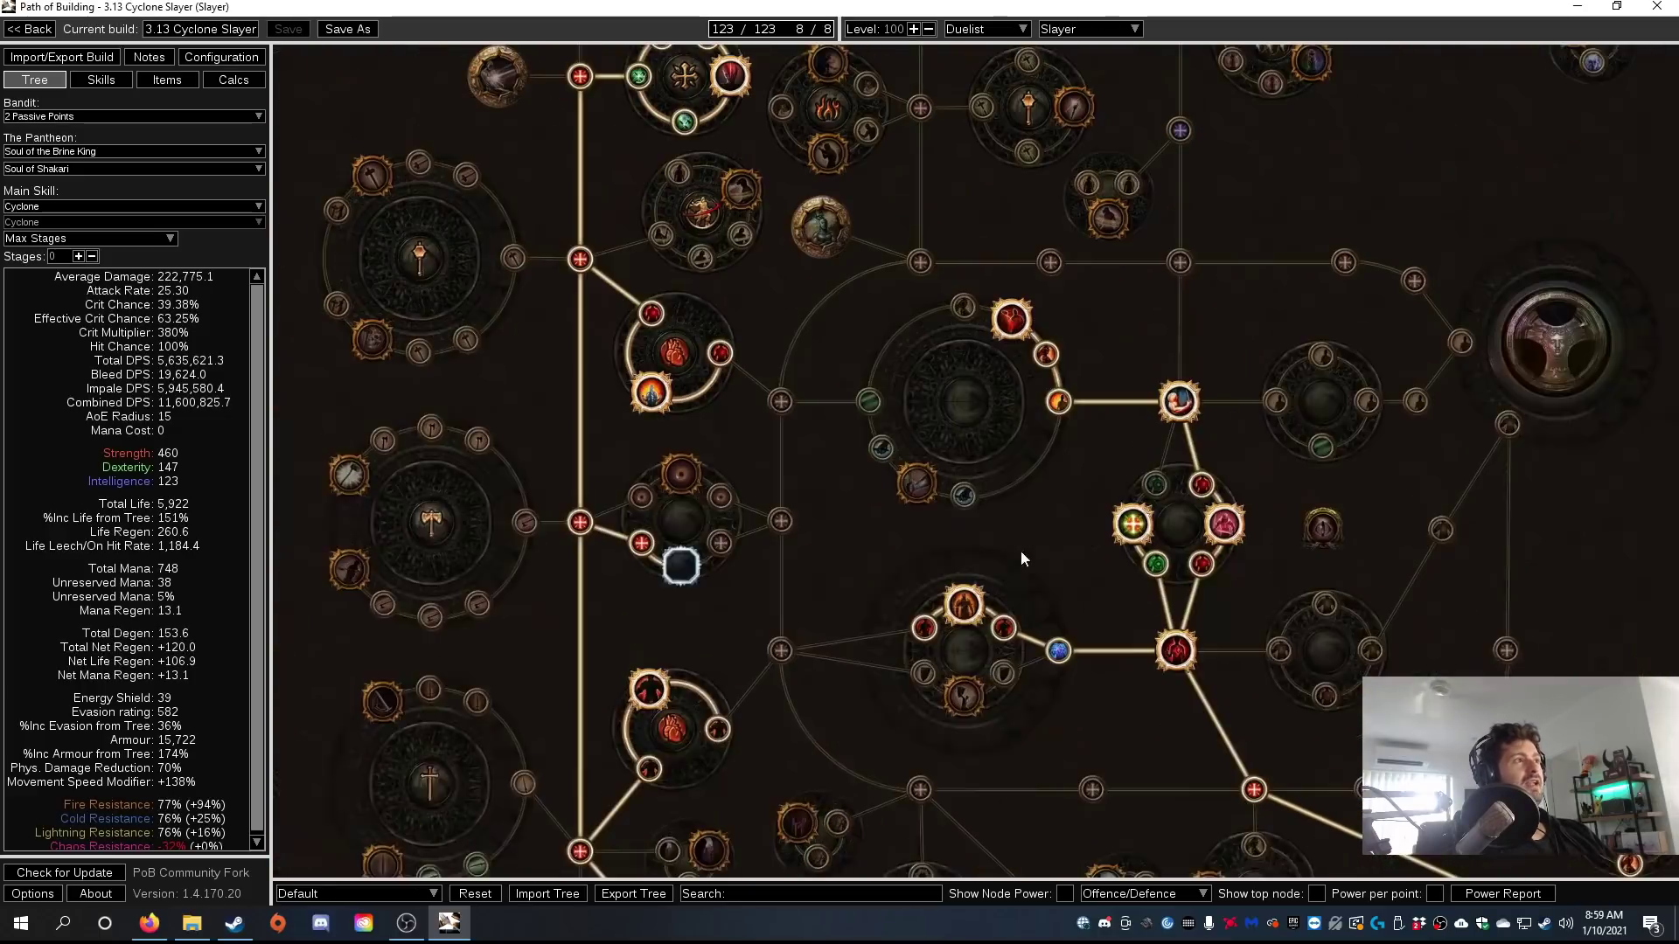
scroll(1150, 360, down, 3)
drag(1151, 359, 799, 449)
scroll(999, 583, down, 3)
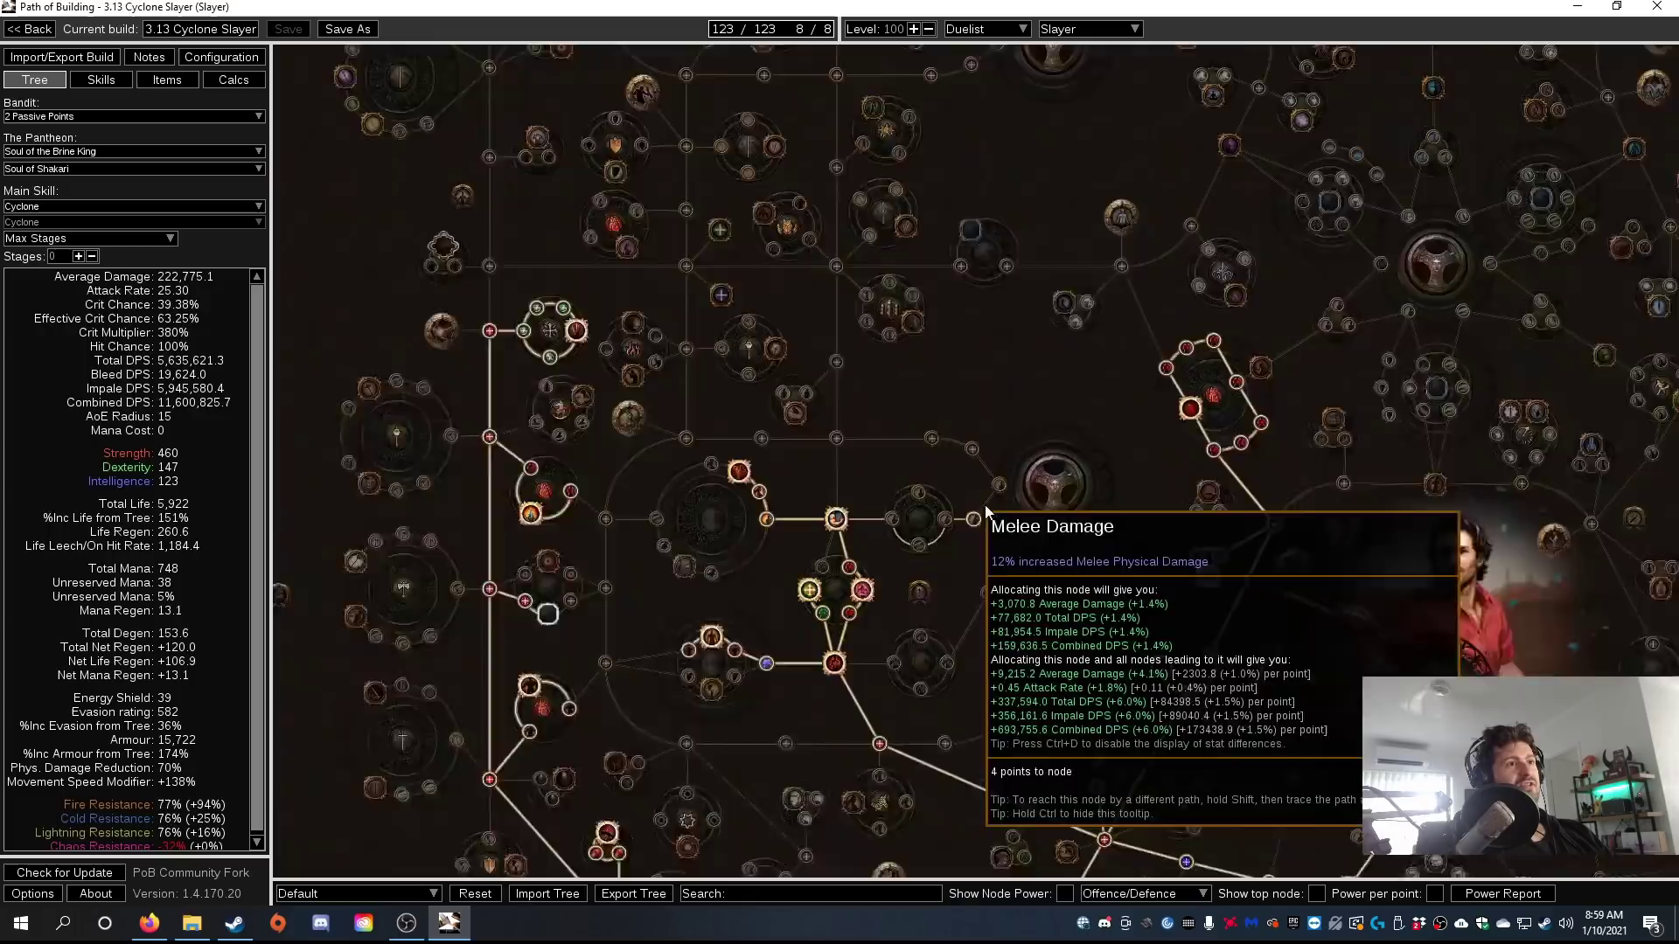
drag(1000, 591, 636, 342)
drag(890, 727, 899, 397)
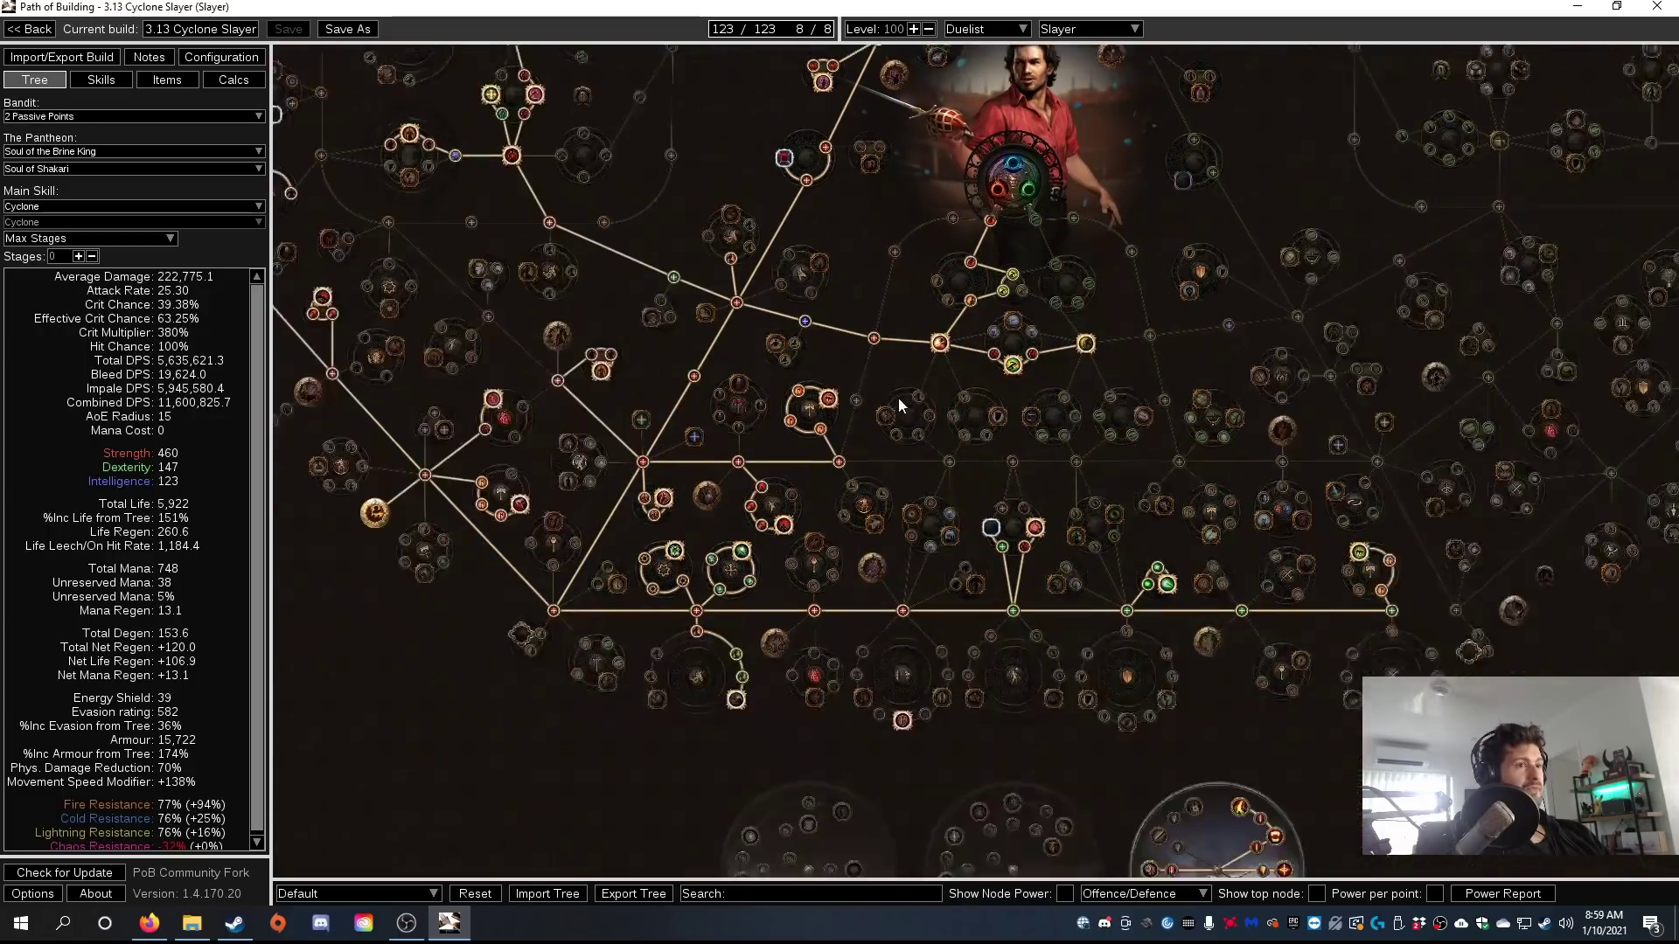
Examine the Slayer ascendancy tree and read the unallocated Bane of Legends passive.
scroll(768, 507, up, 4)
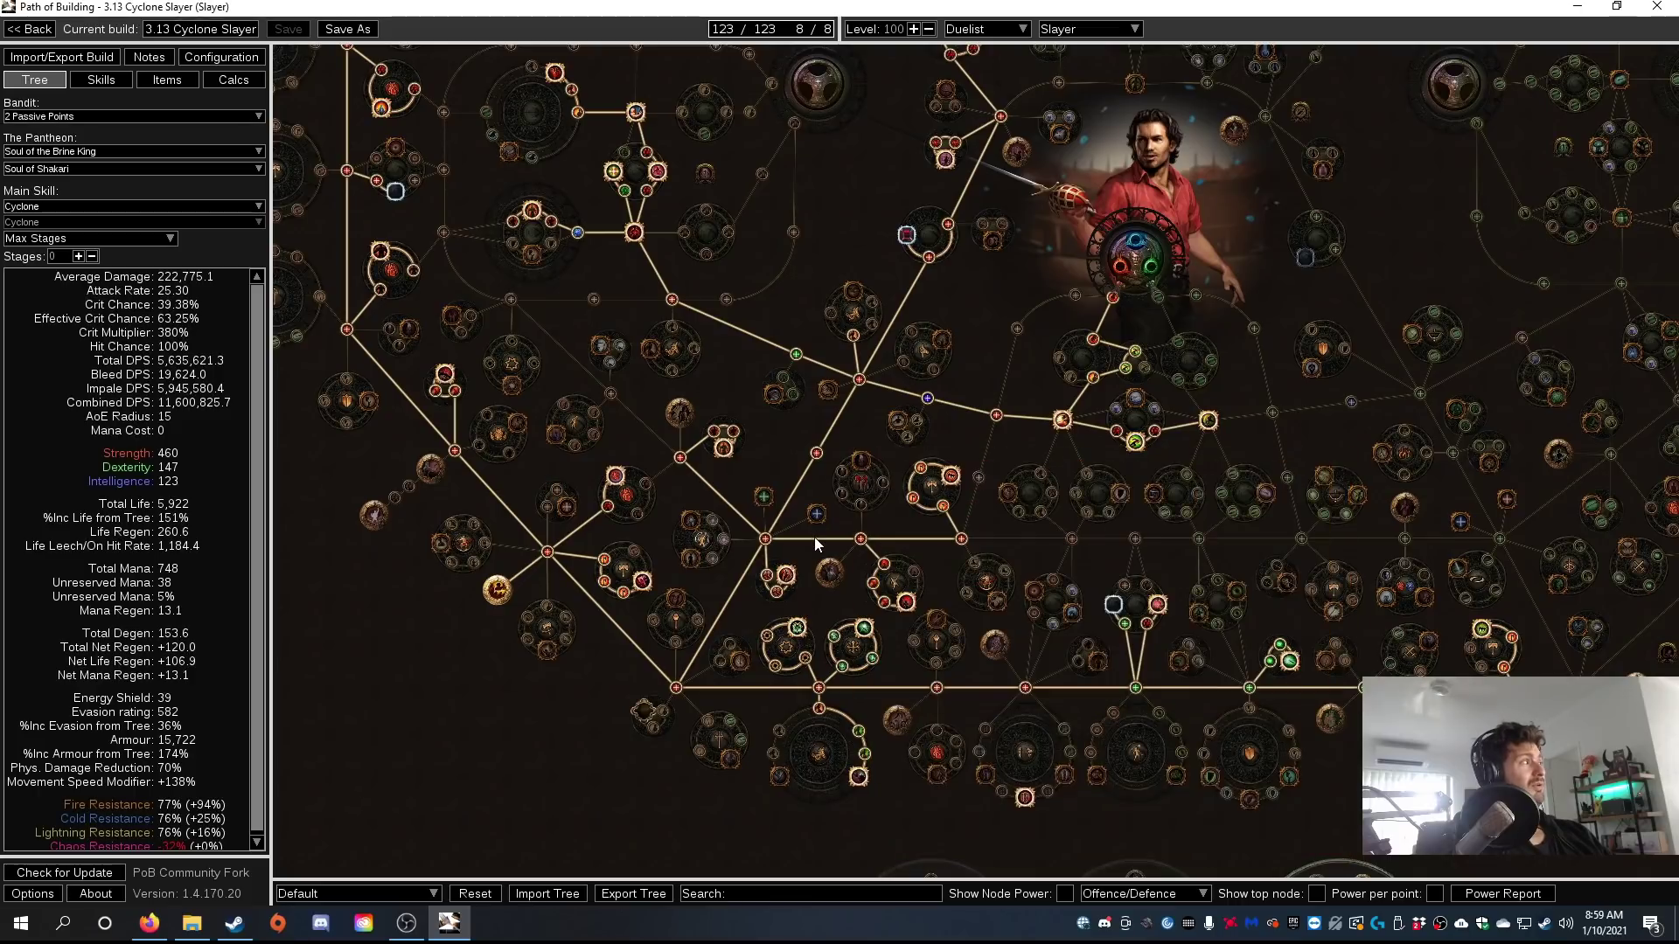
drag(1024, 563, 931, 598)
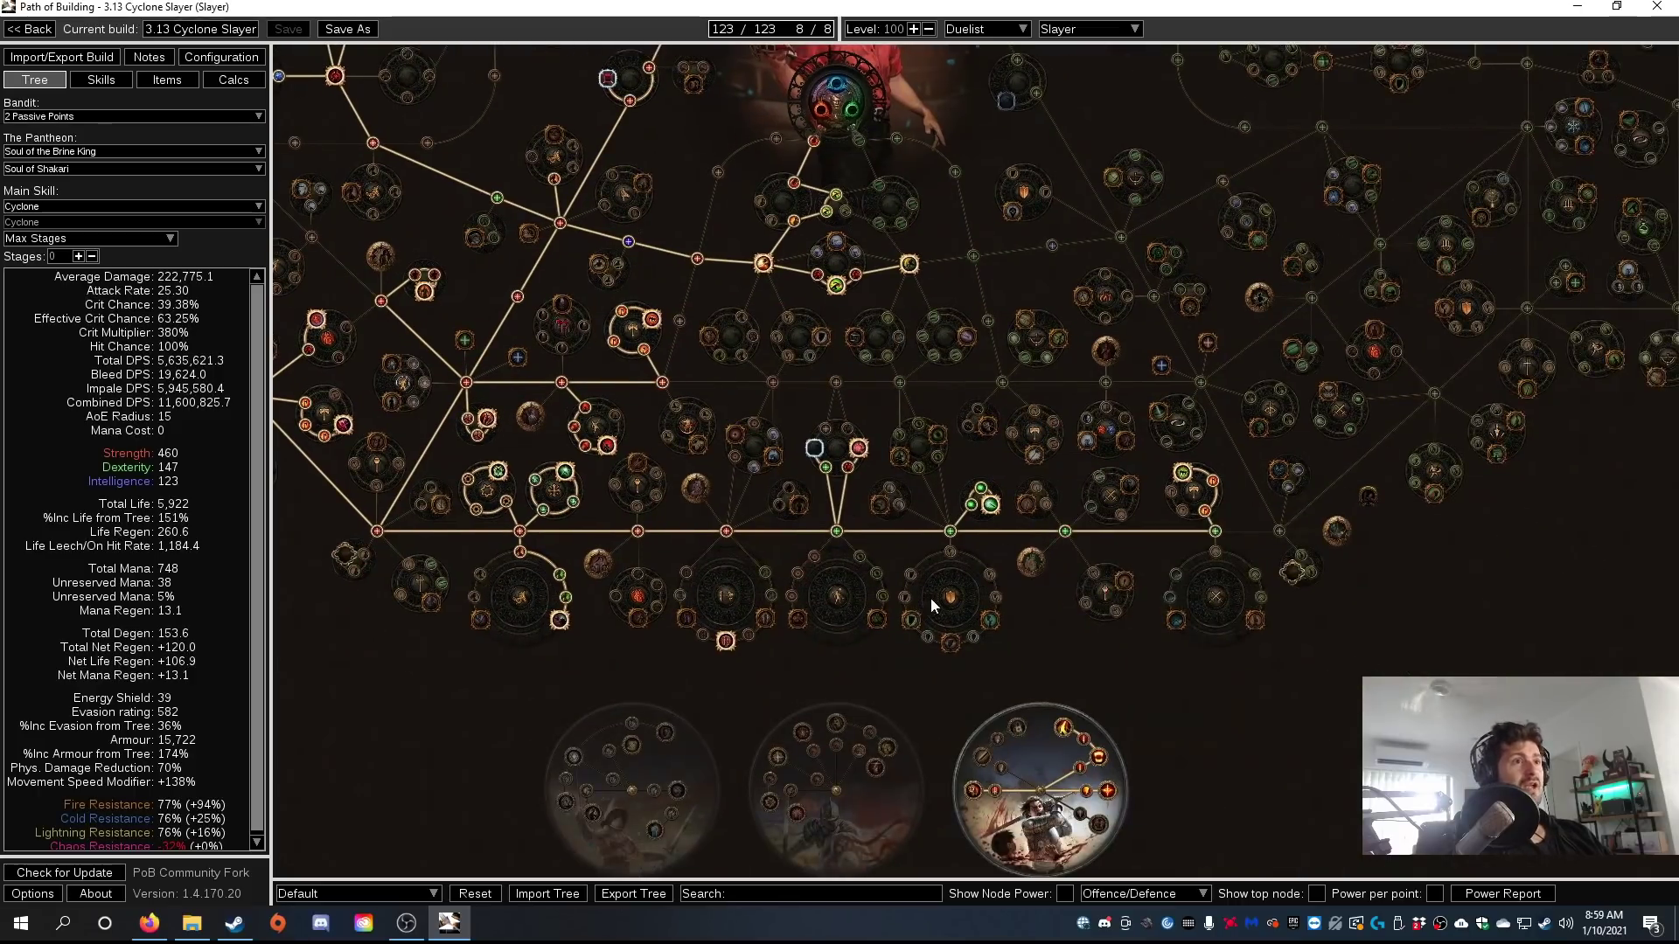
scroll(960, 754, up, 3)
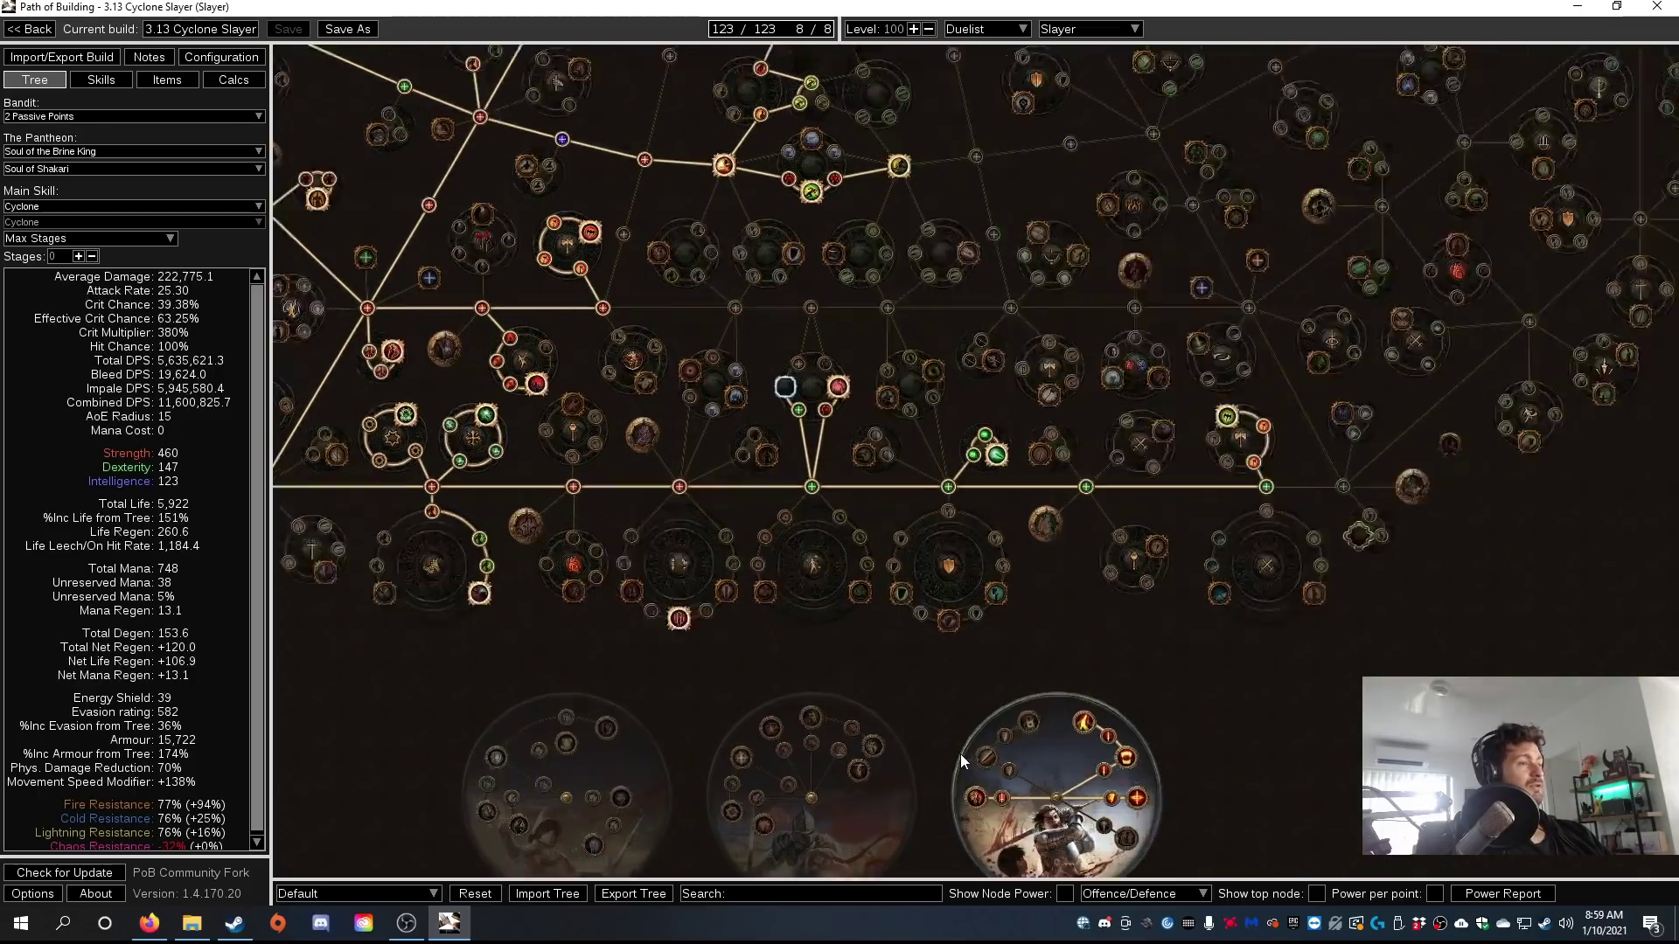
drag(1152, 617, 1010, 514)
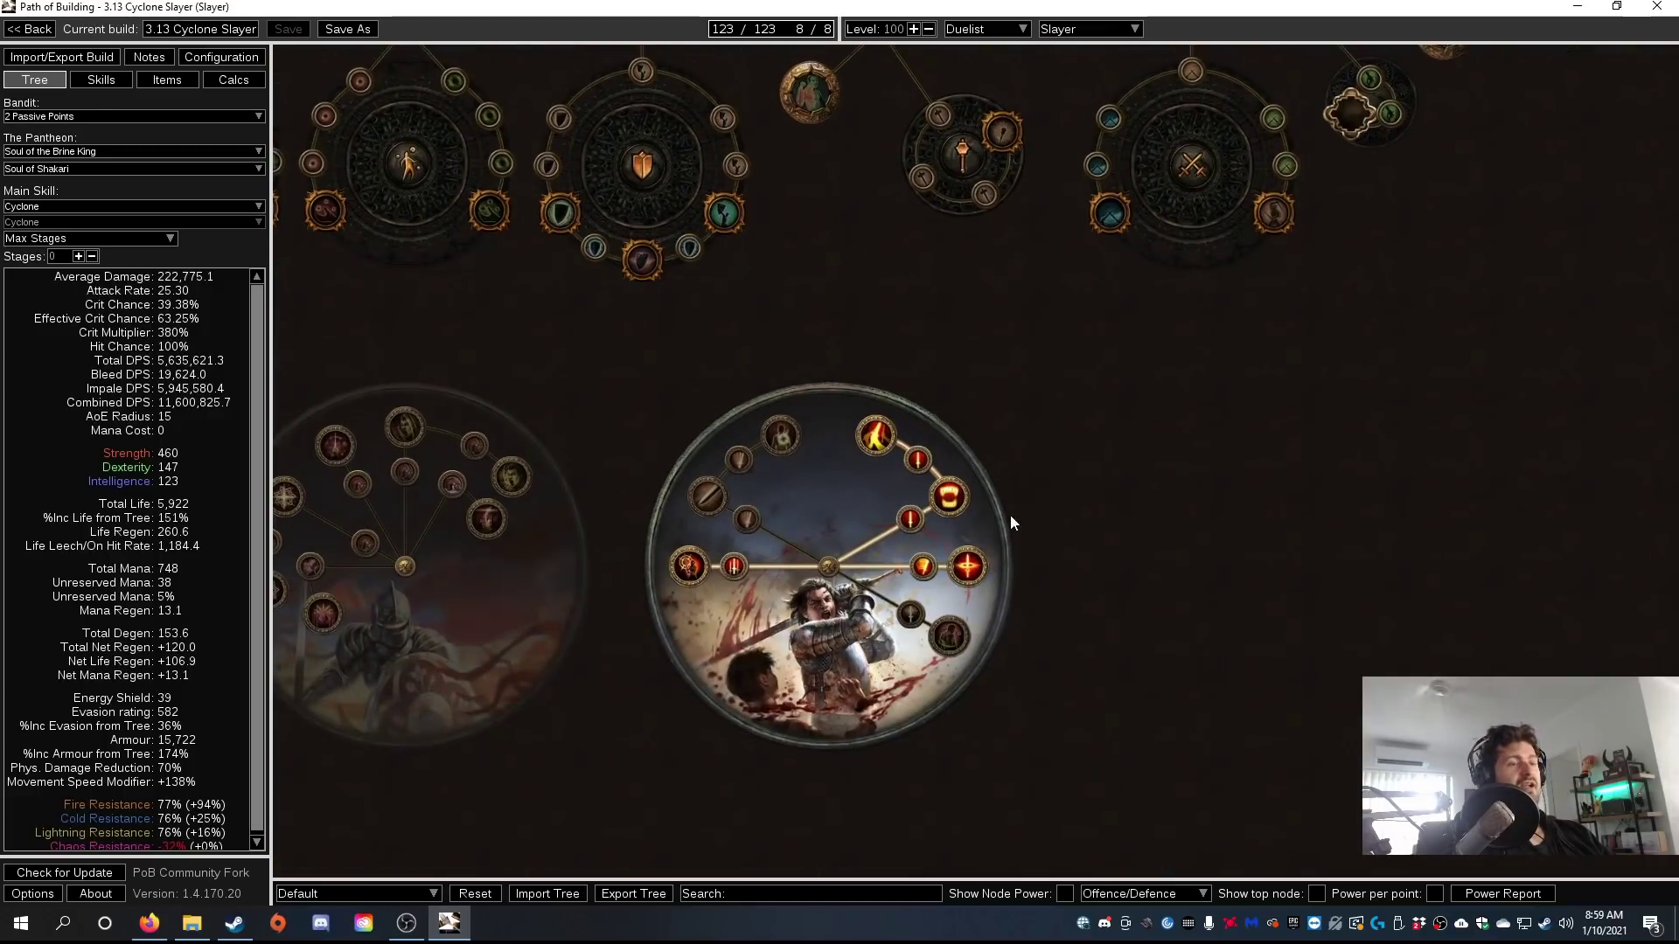
scroll(859, 566, up, 2)
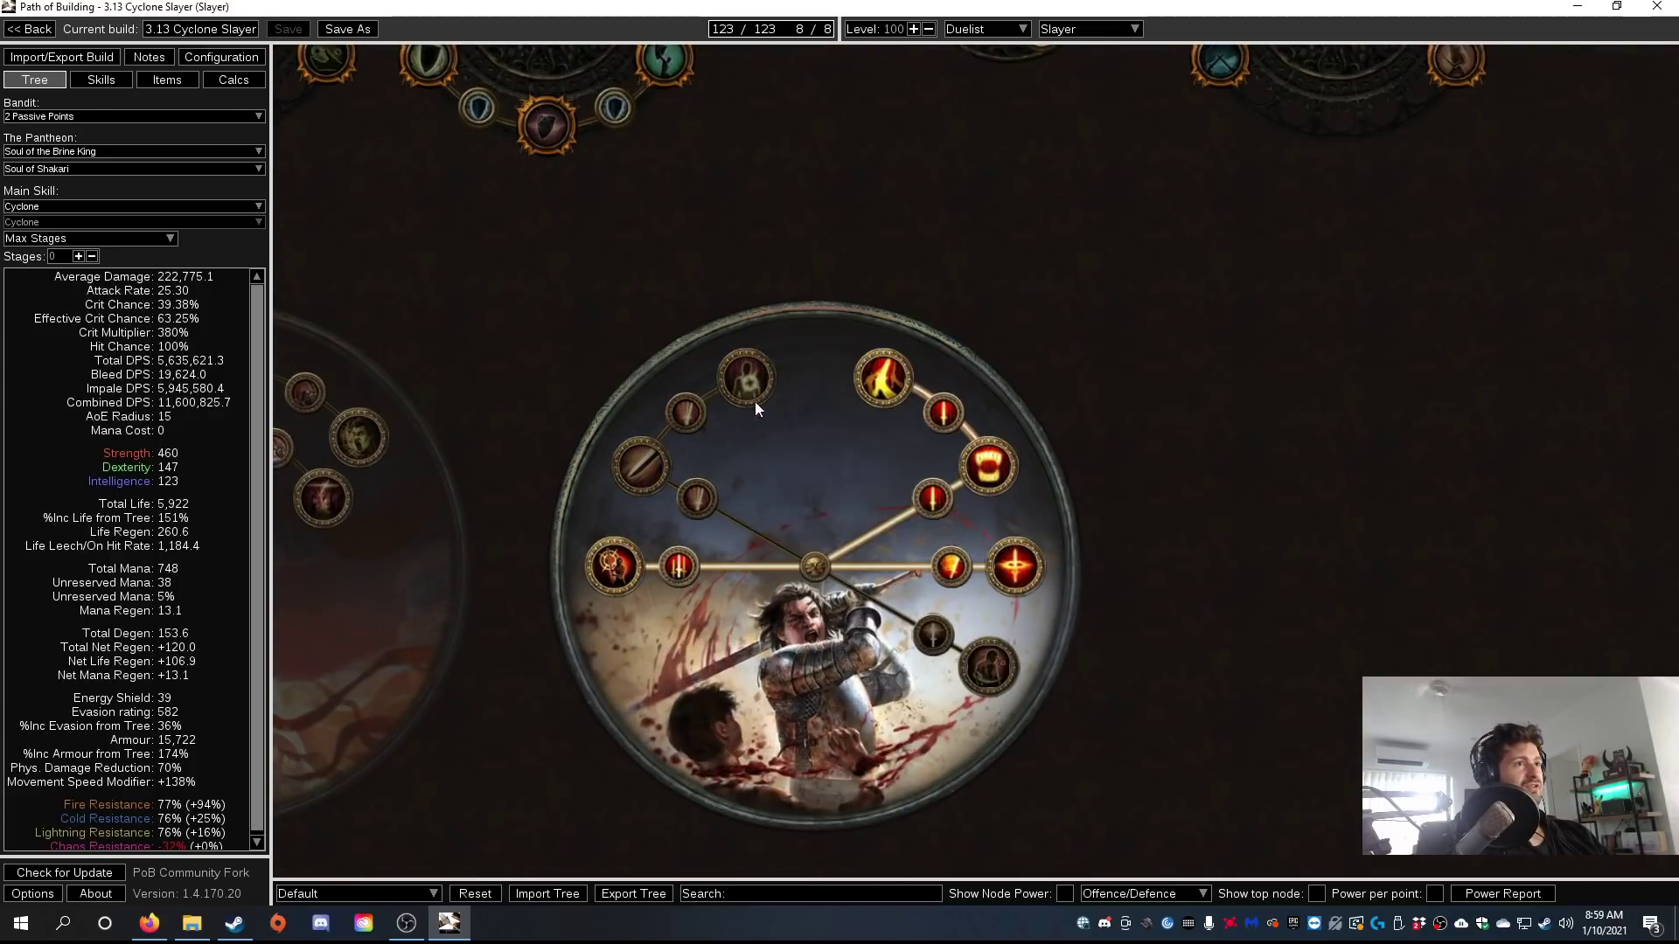
mouse_move(752, 393)
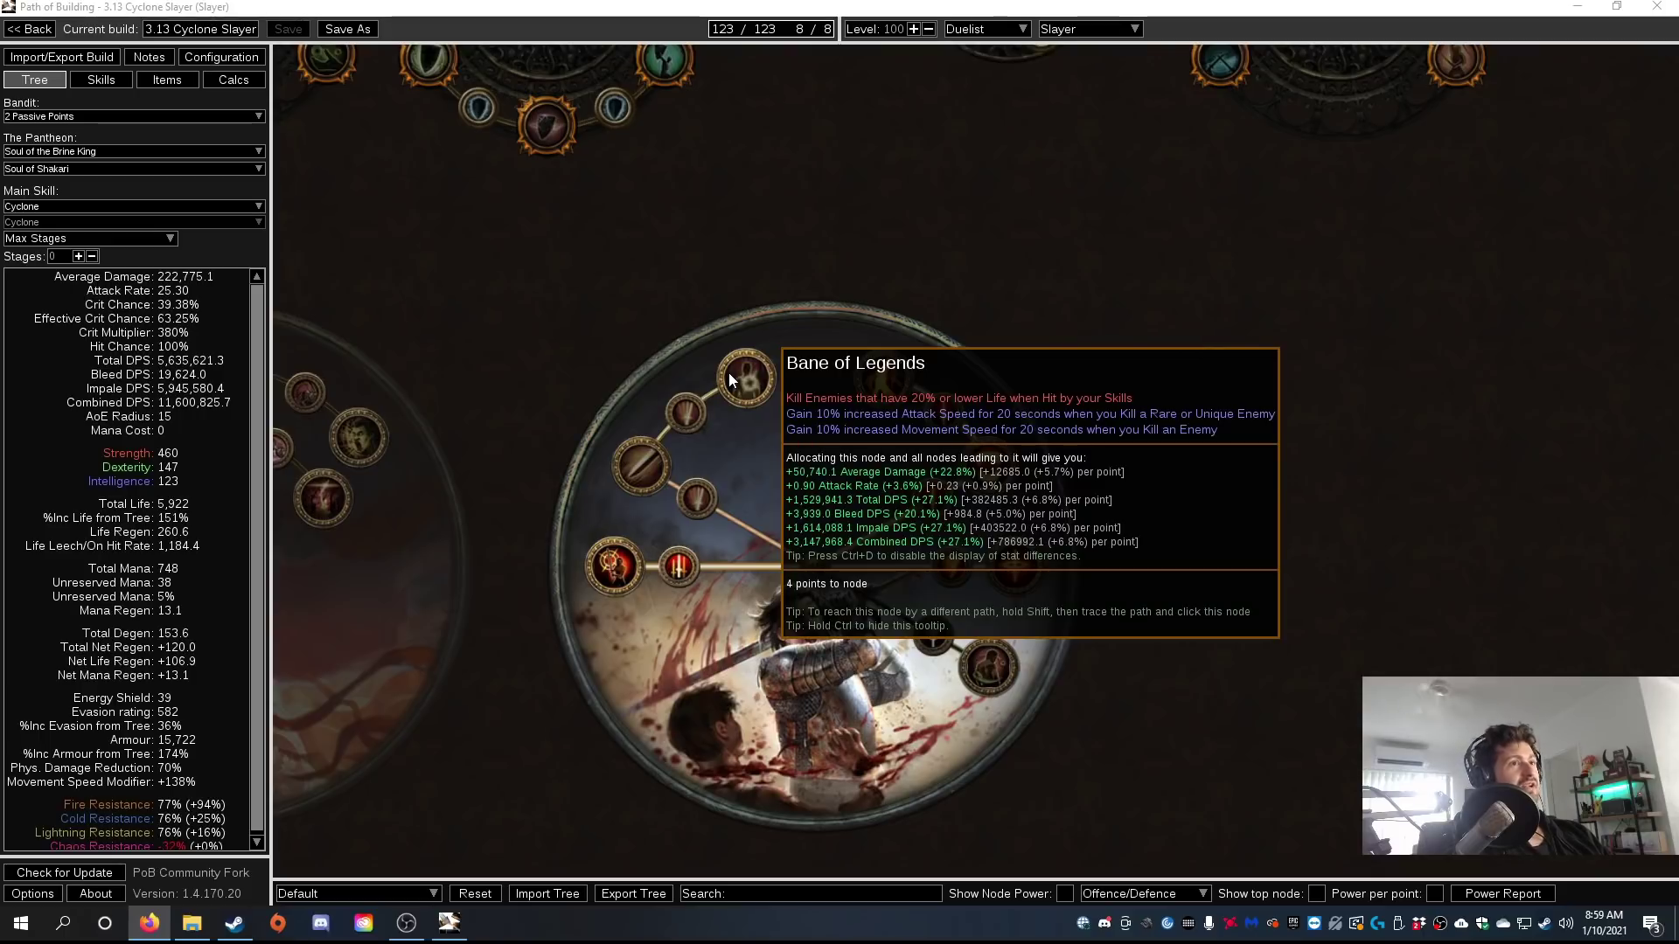
Open the 3.13 Cyclone Berseker build from the 3.13 Builds folder and display its passive tree.
scroll(946, 564, down, 5)
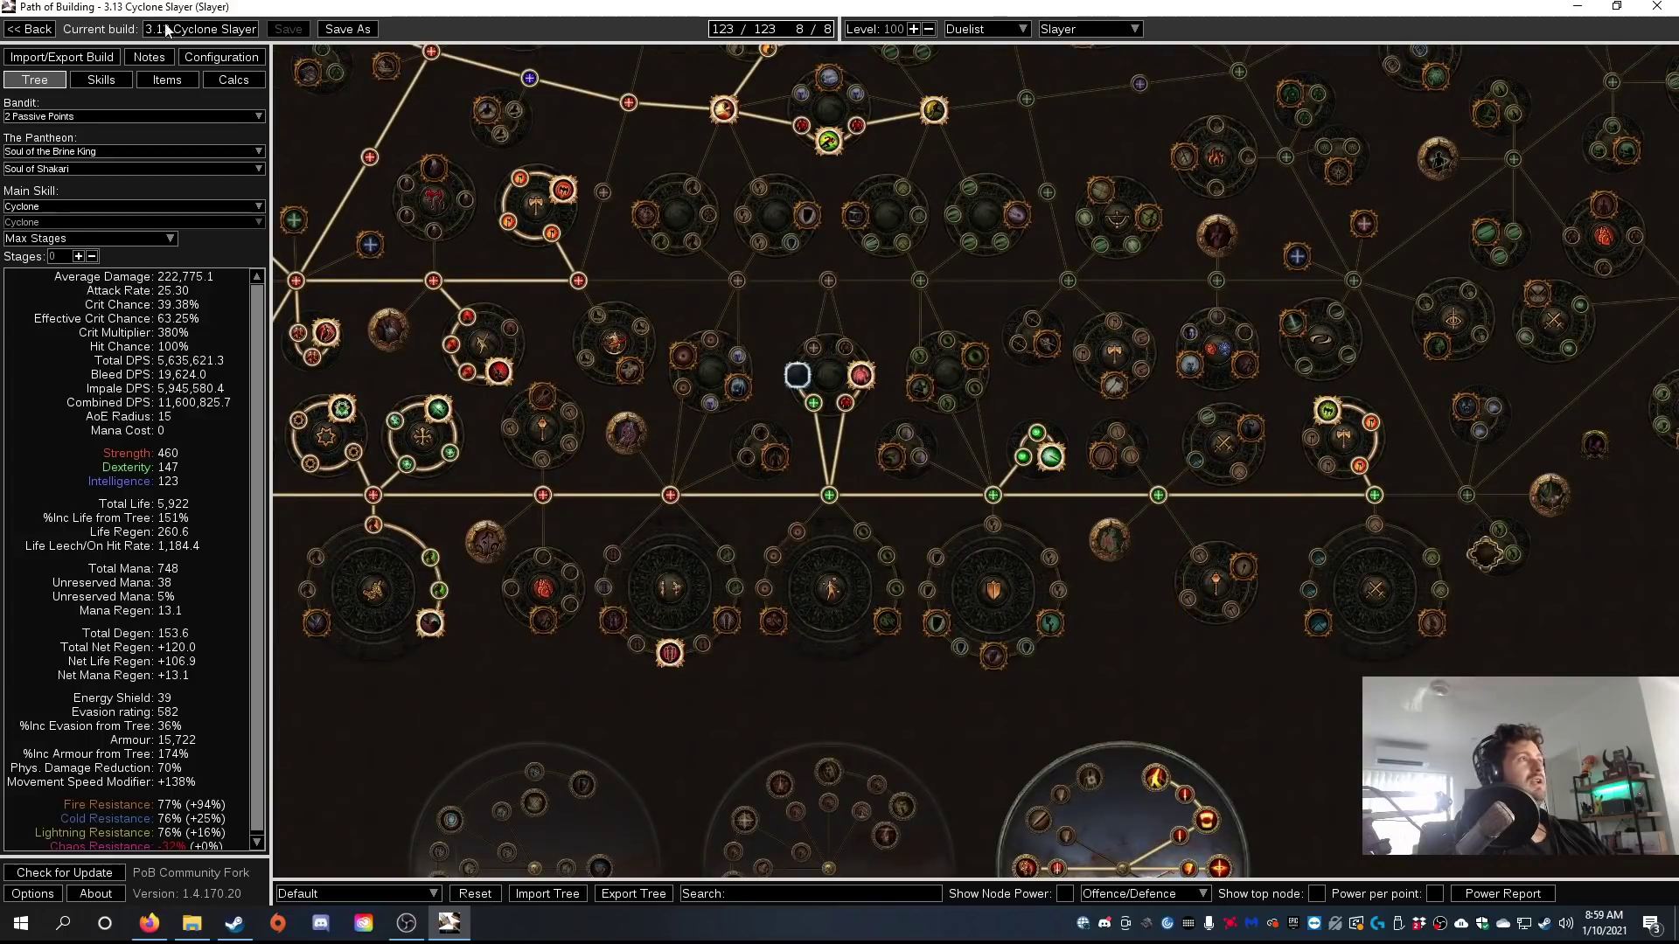
click(30, 29)
double_click(631, 128)
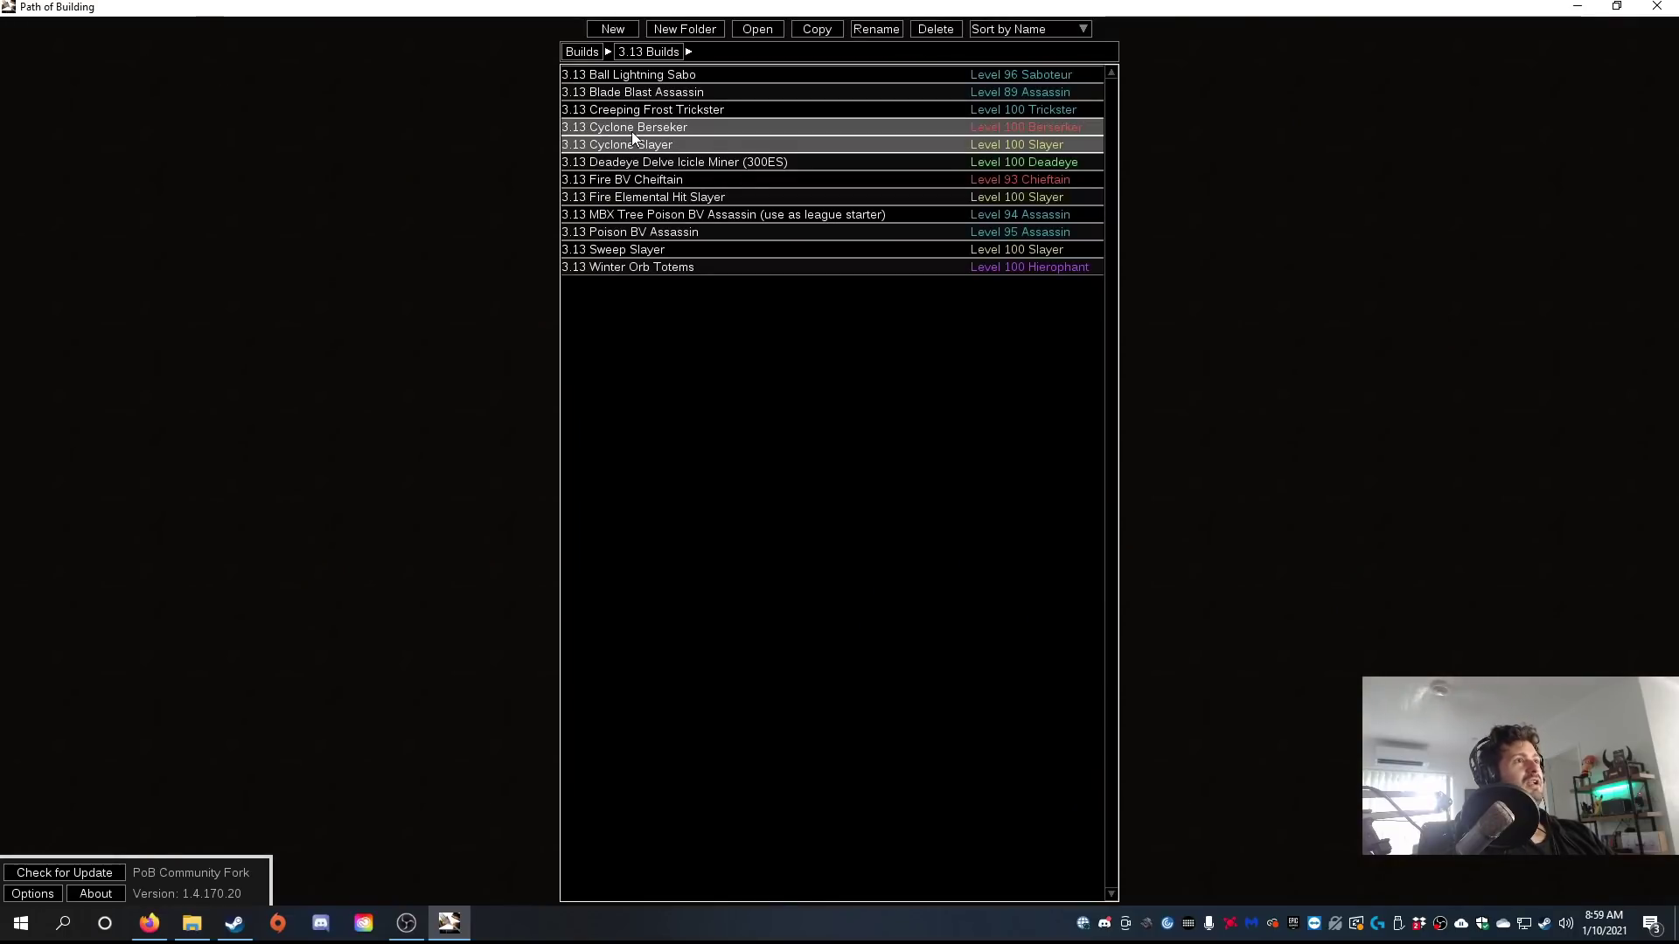
click(33, 81)
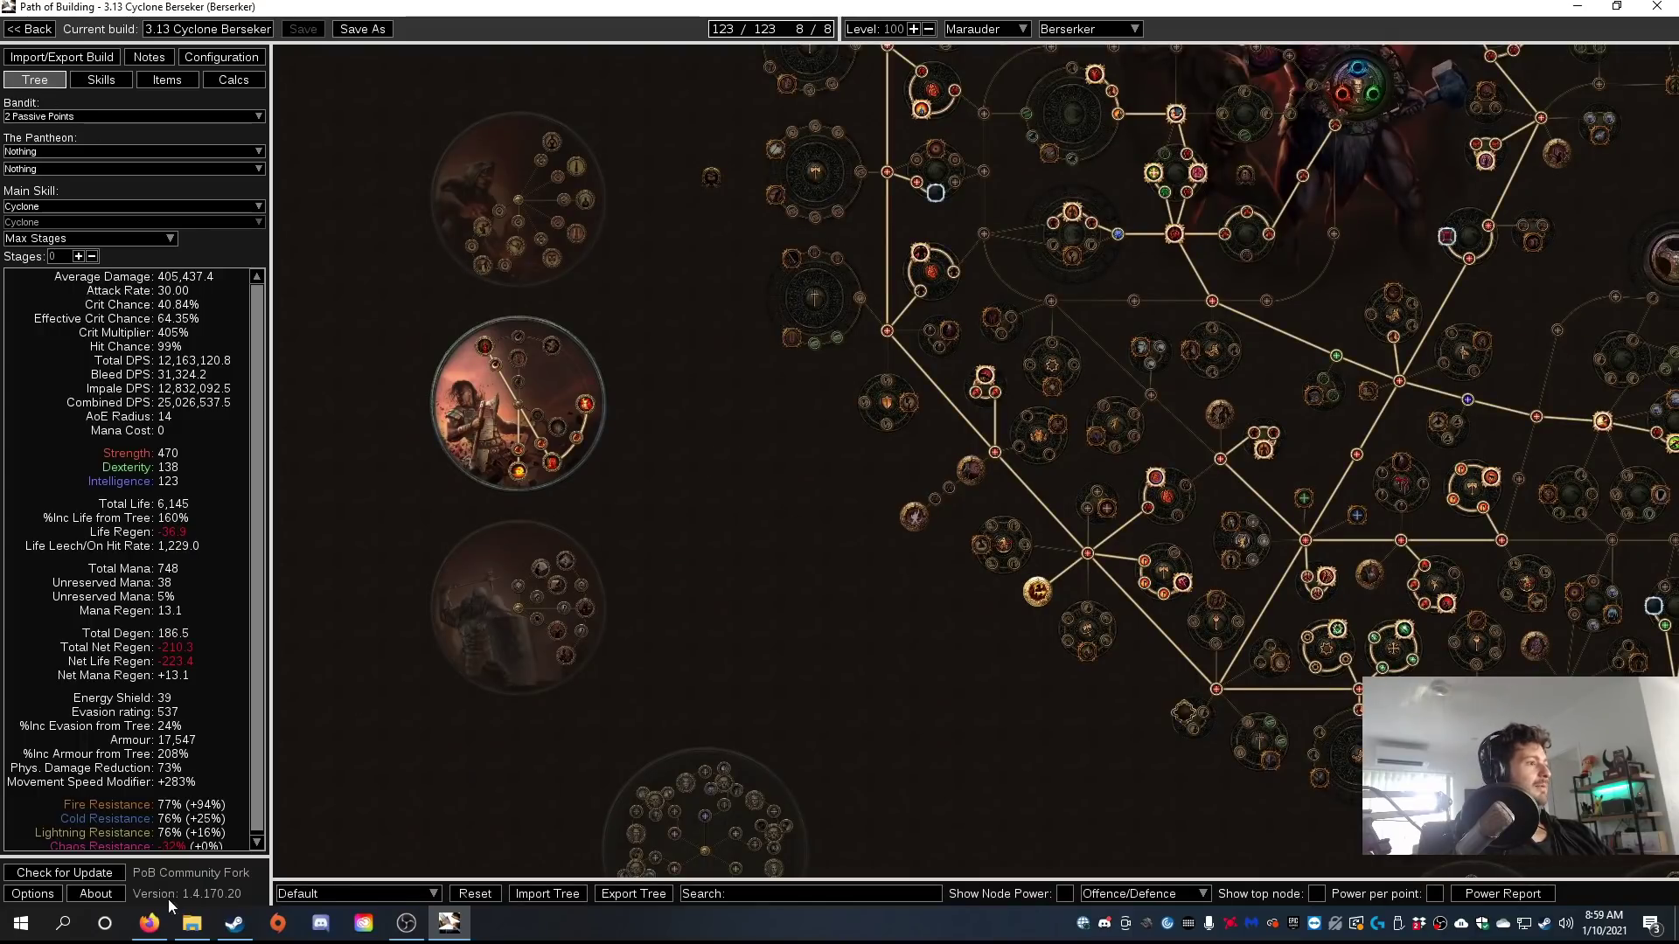
mouse_move(132, 206)
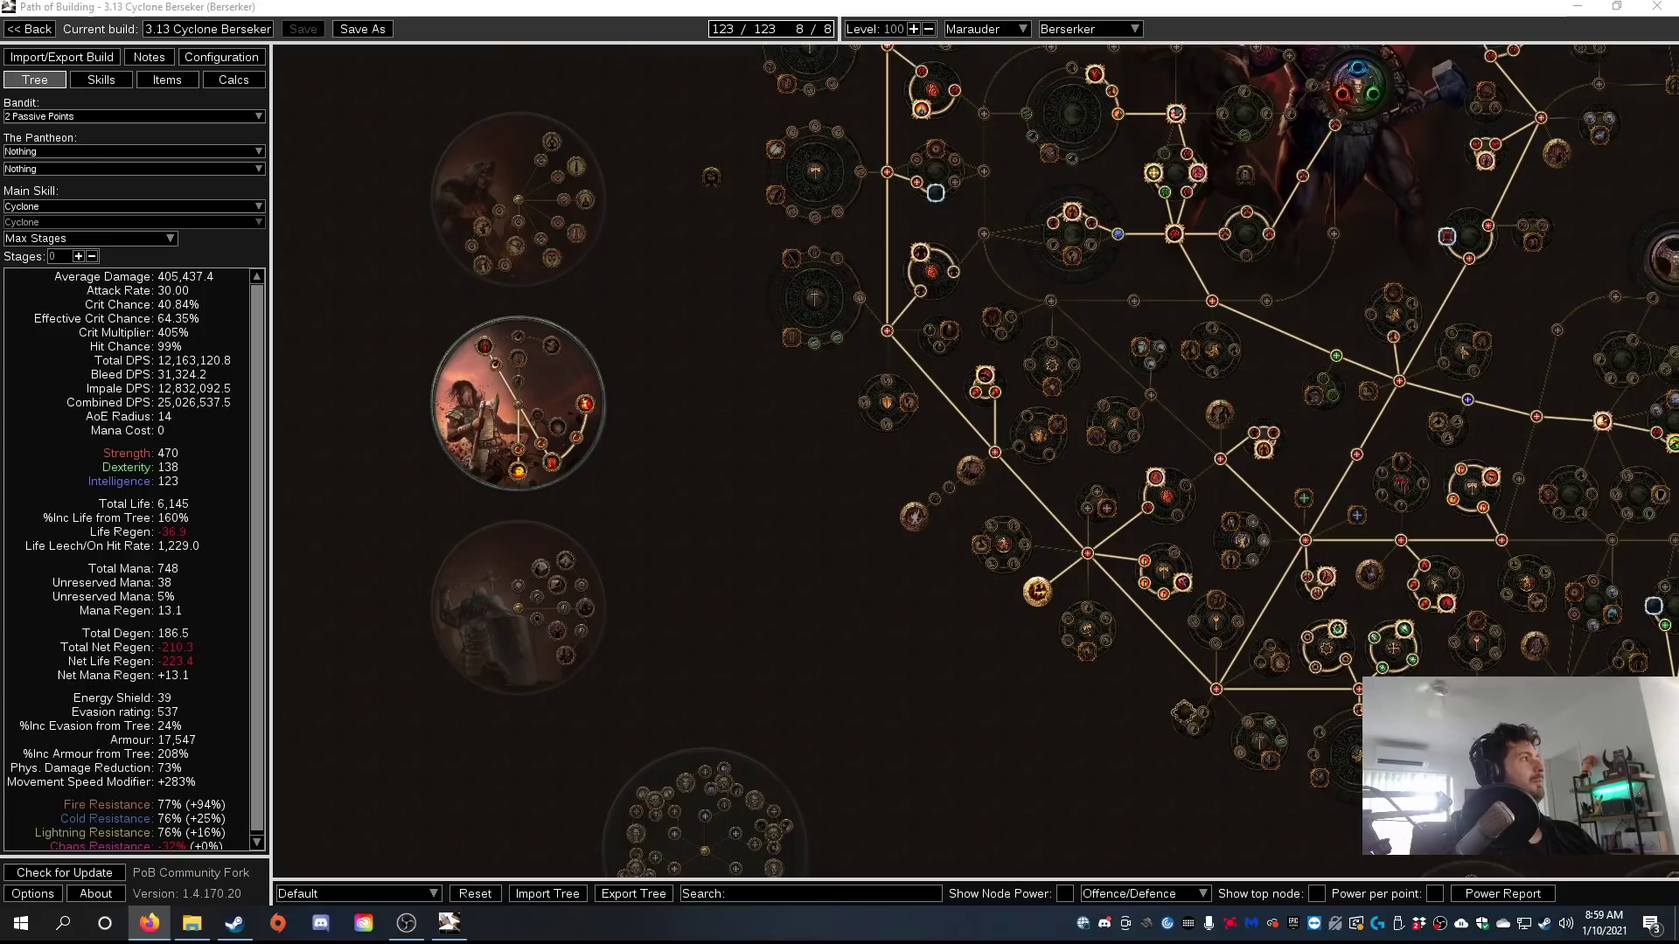
Review the Berserker build's equipped items and flasks, and check the gem group with Berserk and Leap Slam.
drag(785, 600, 900, 591)
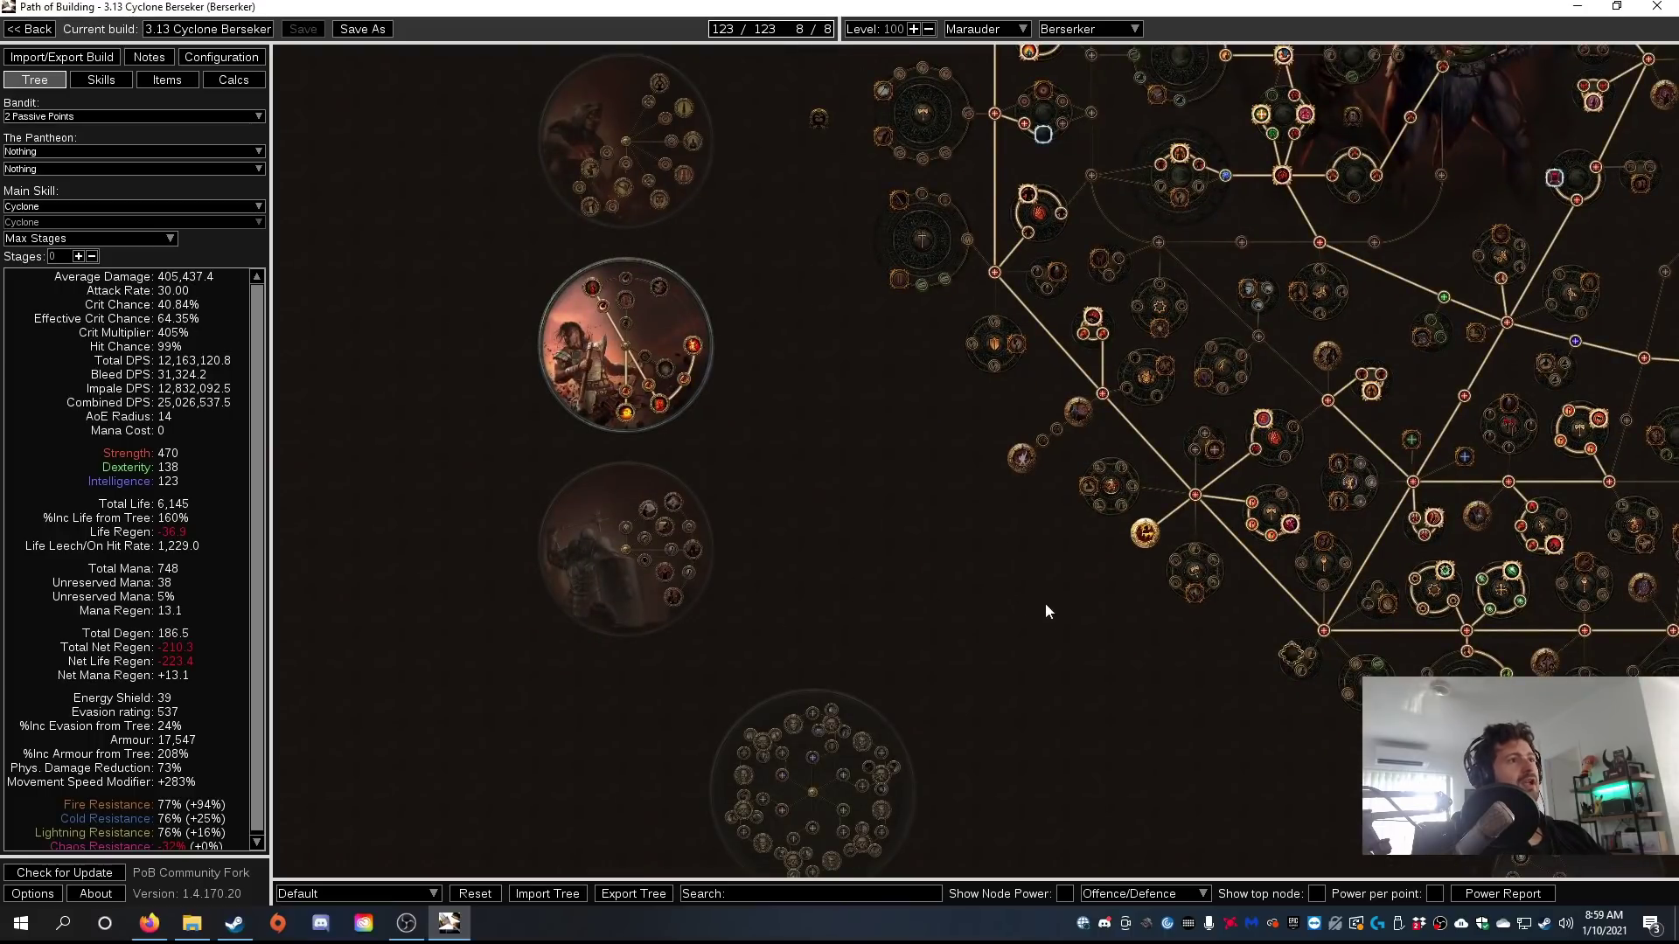
drag(1049, 610, 393, 487)
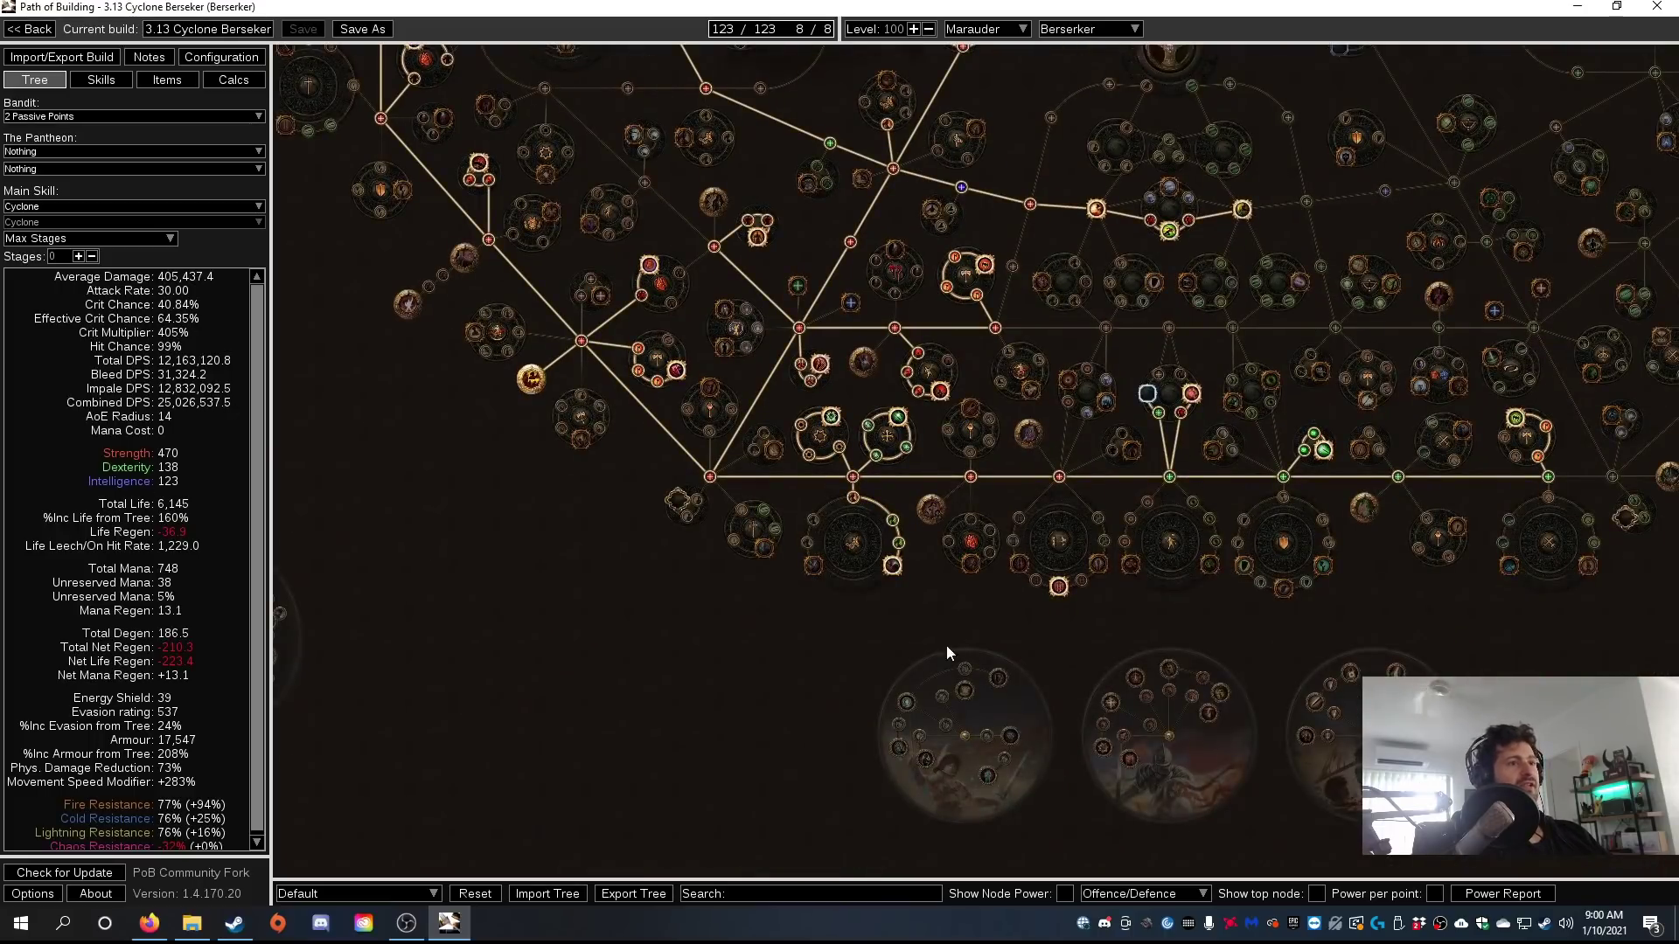
drag(872, 670, 742, 662)
click(166, 80)
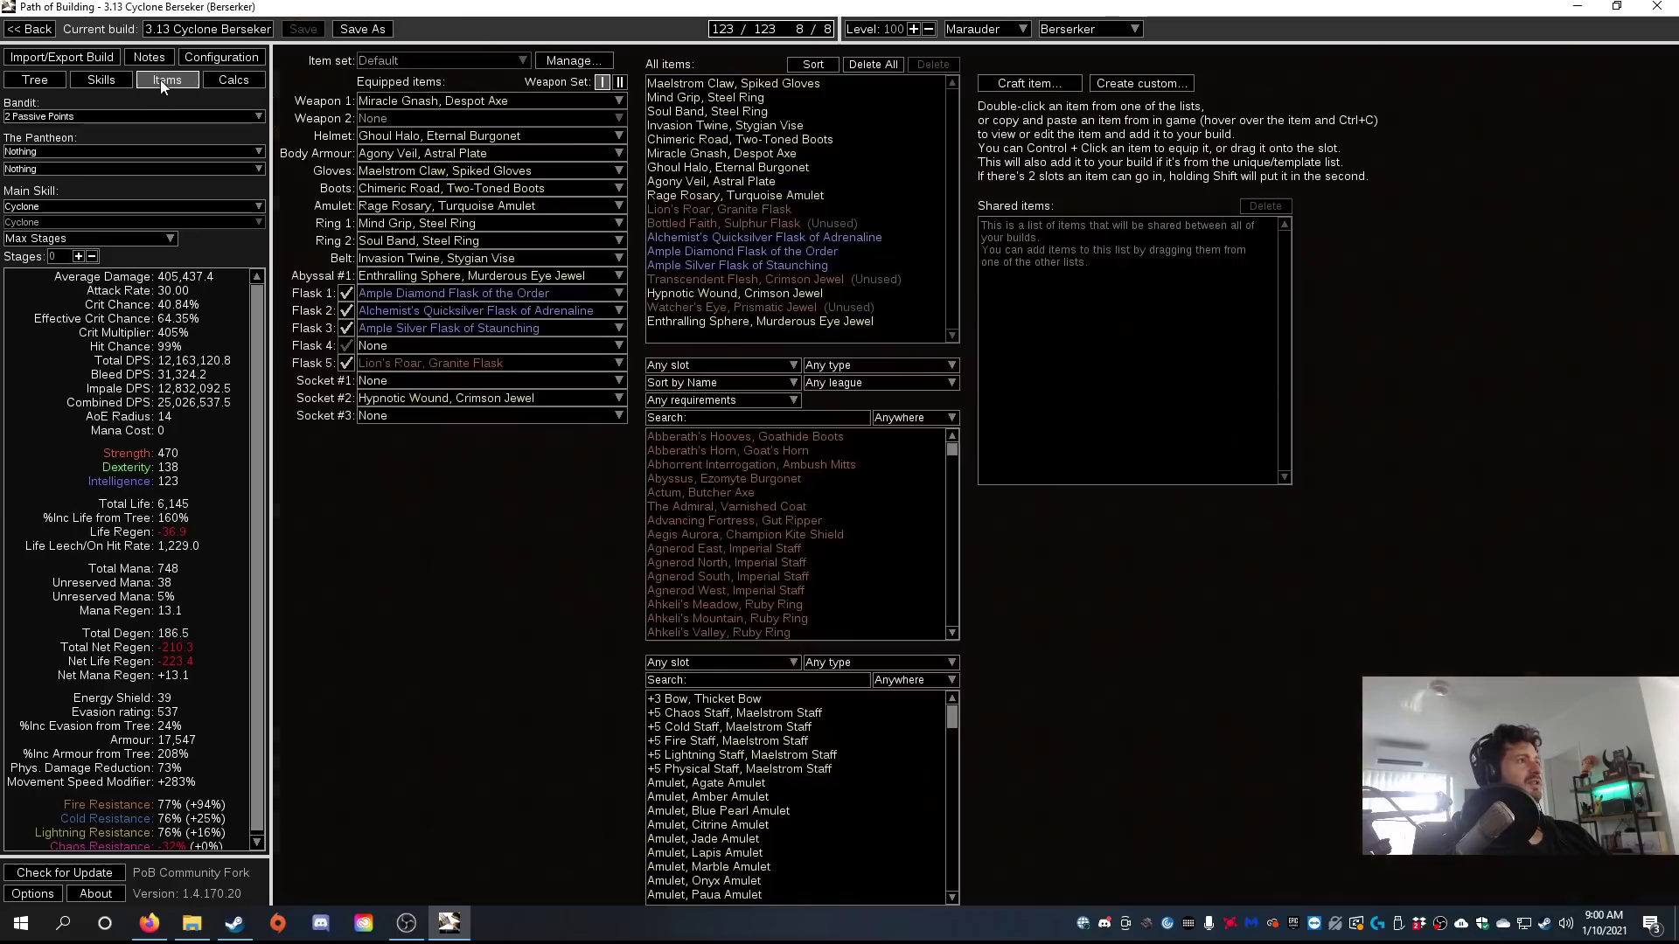
mouse_move(374, 169)
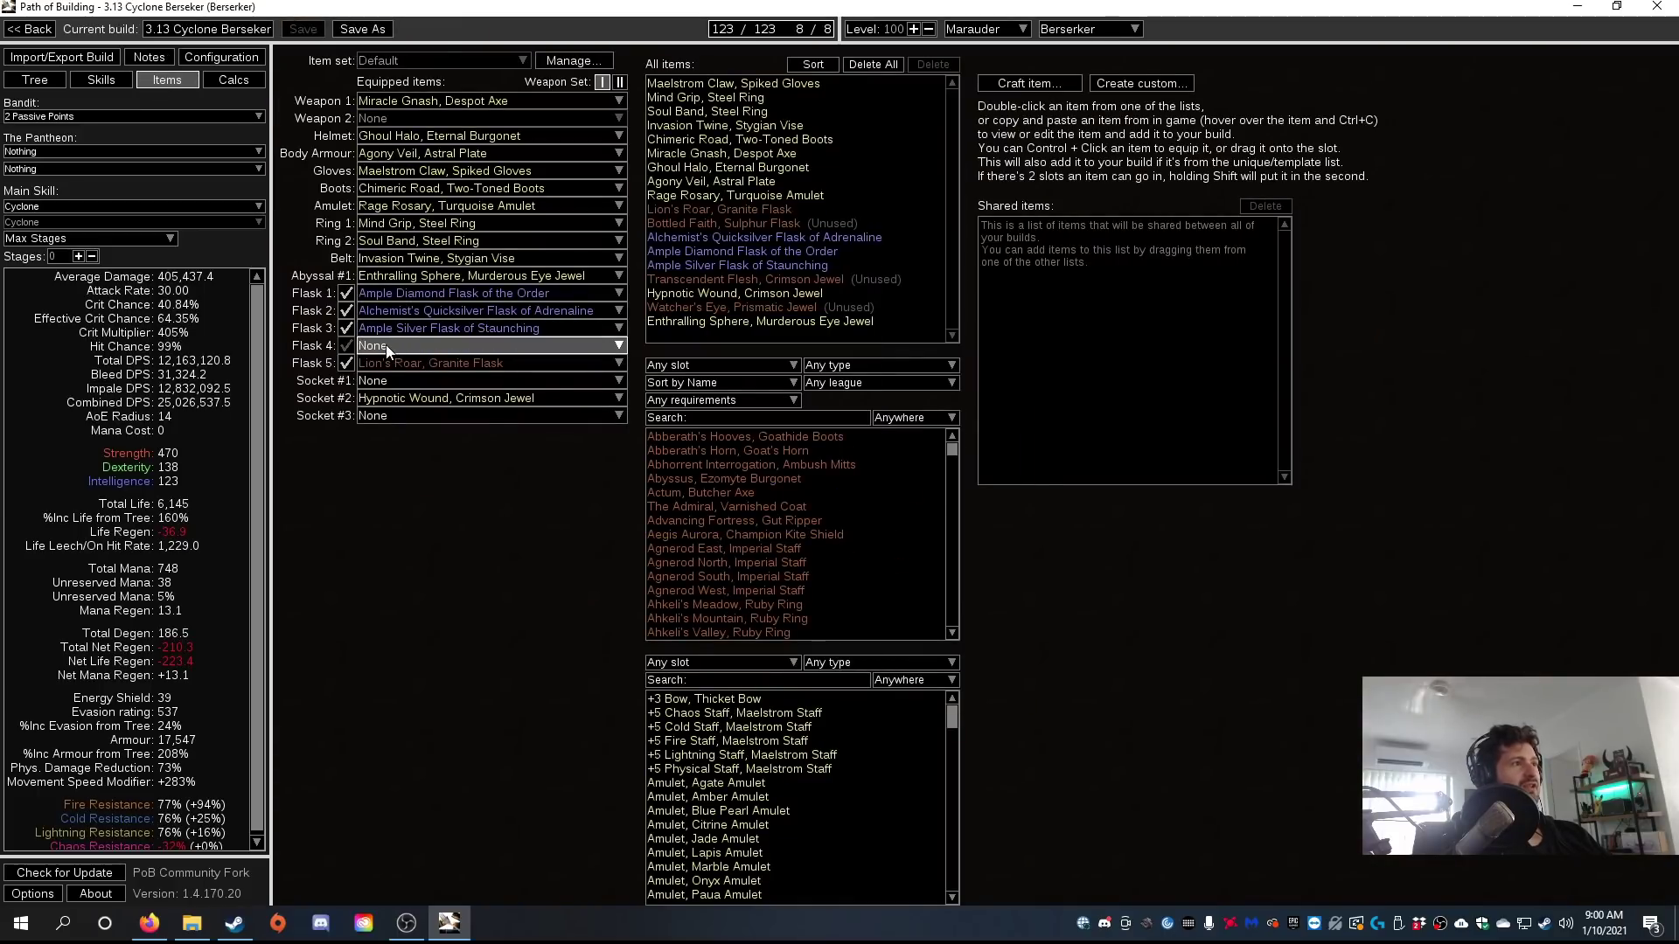
mouse_move(391, 389)
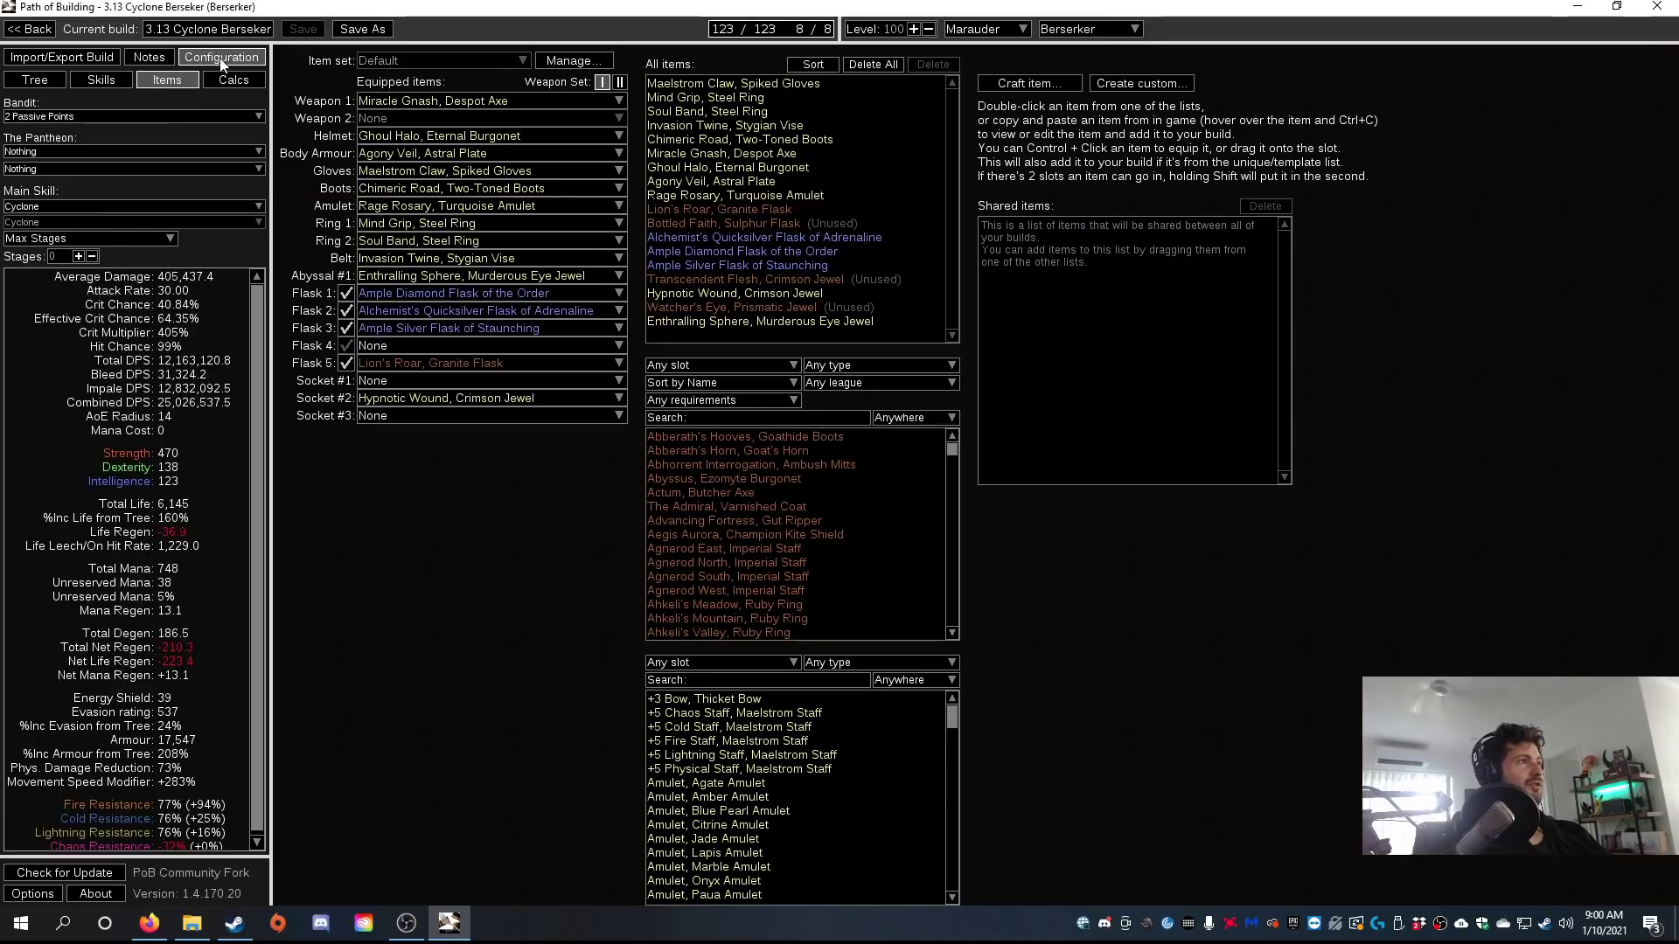
click(81, 83)
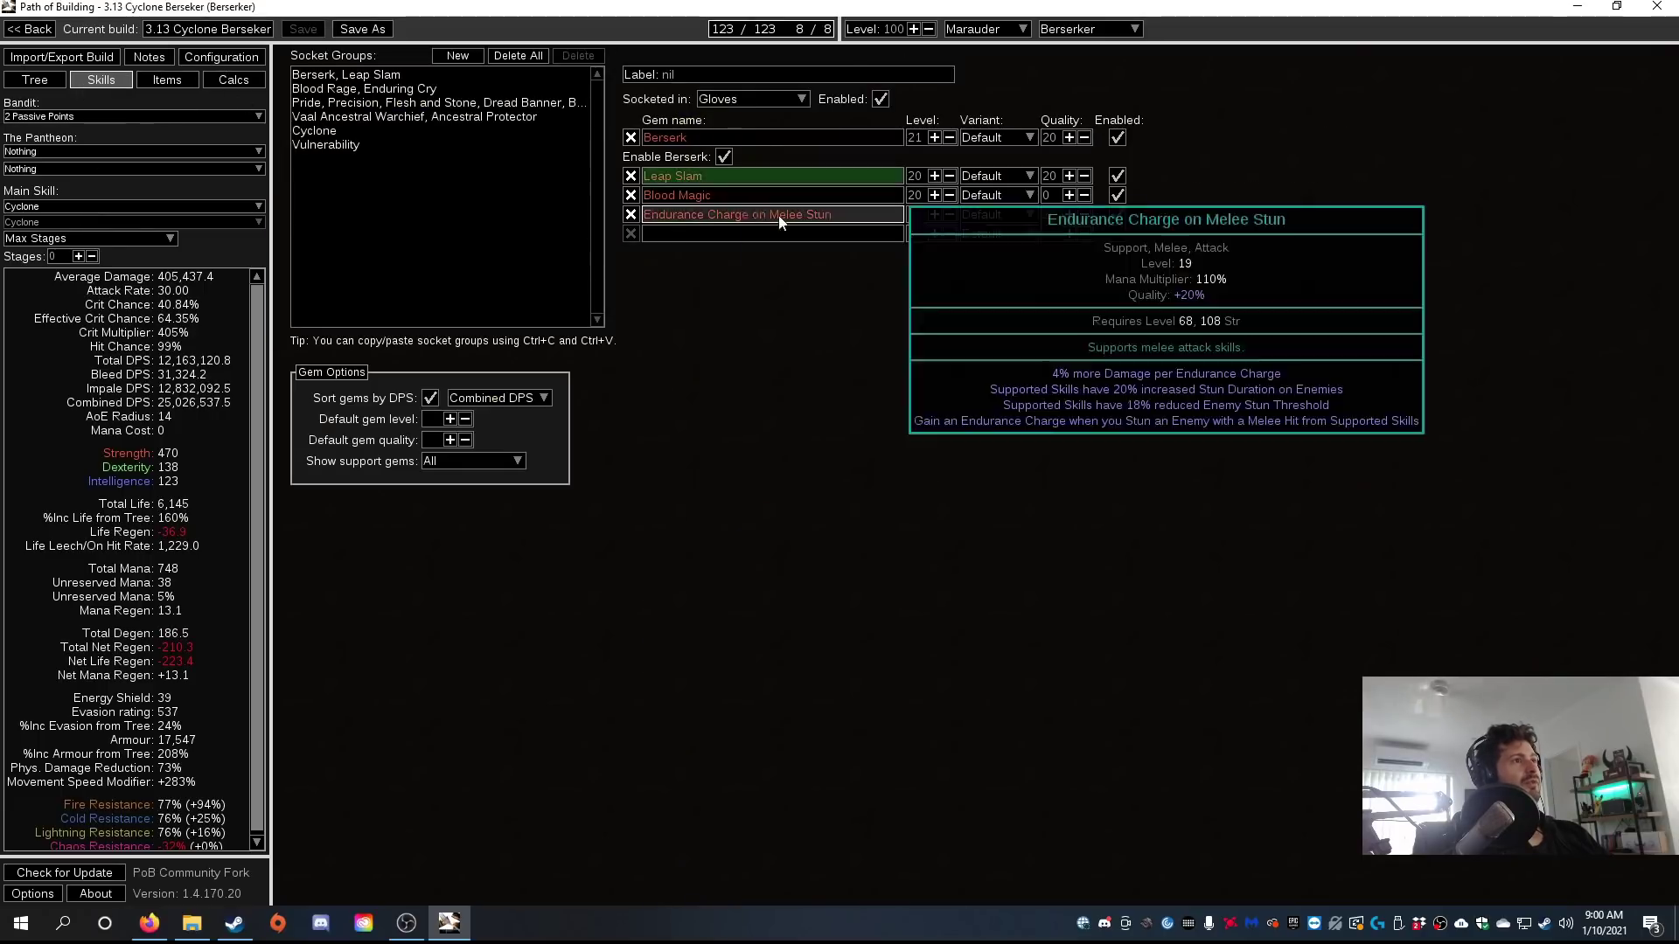
Examine the Berserker build's allocated passives from the Marauder start down to the clusters along the tree's lower edge.
click(35, 79)
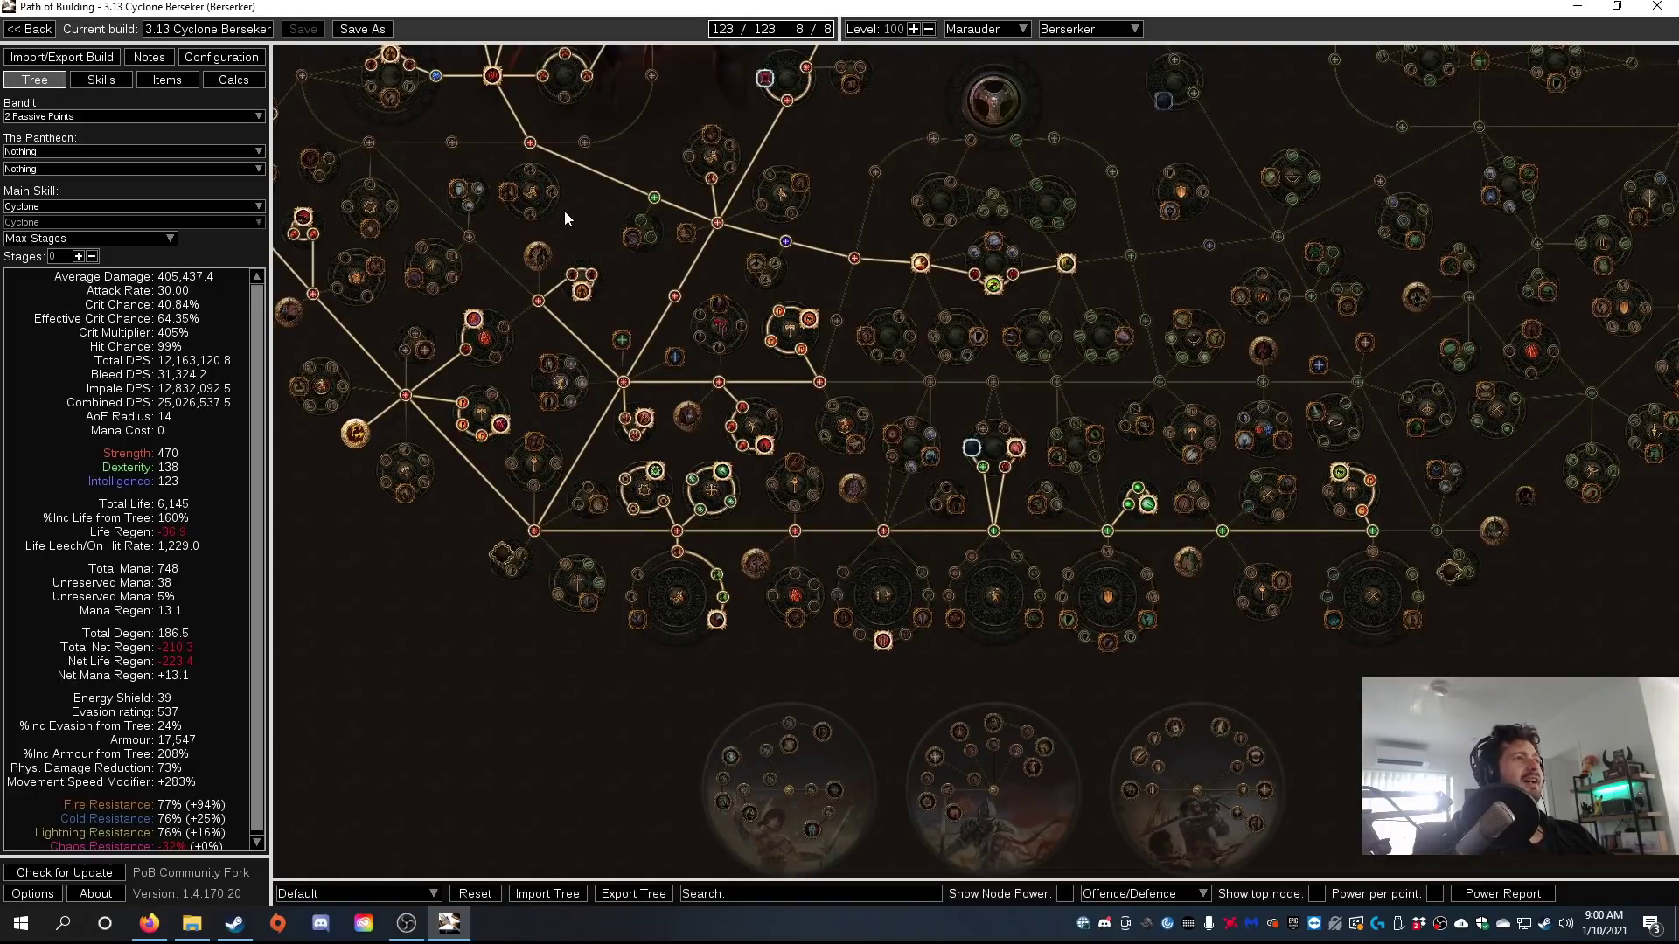
drag(564, 212, 727, 475)
drag(406, 475, 621, 559)
drag(1351, 612, 1032, 511)
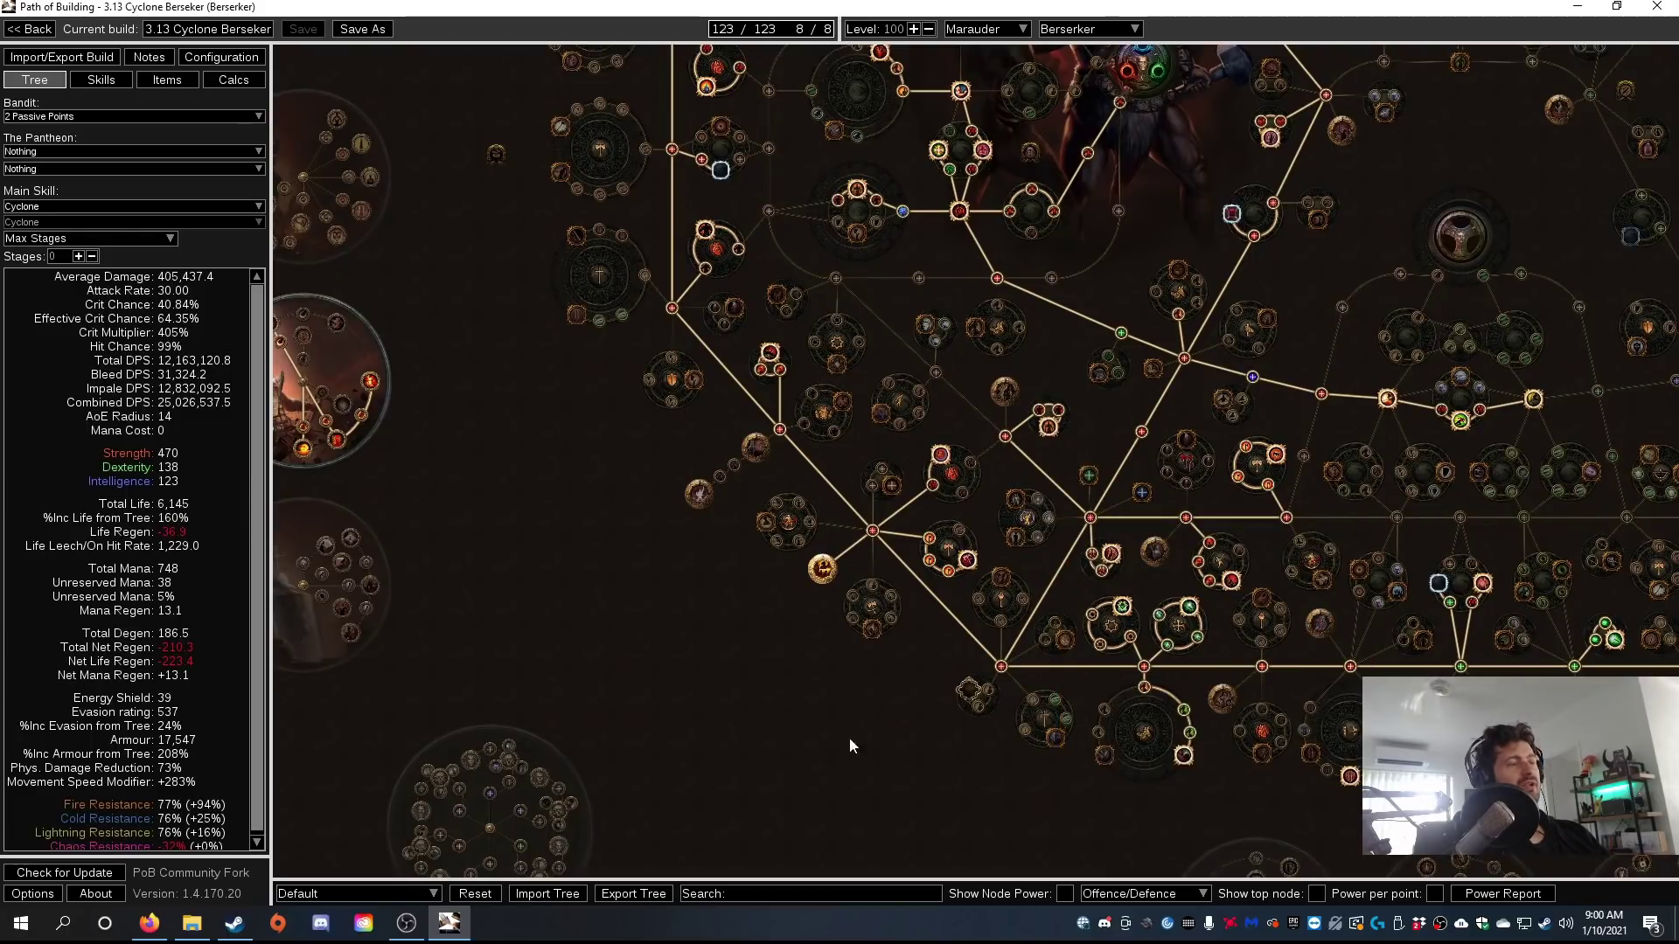
drag(848, 737, 418, 477)
drag(953, 537, 697, 700)
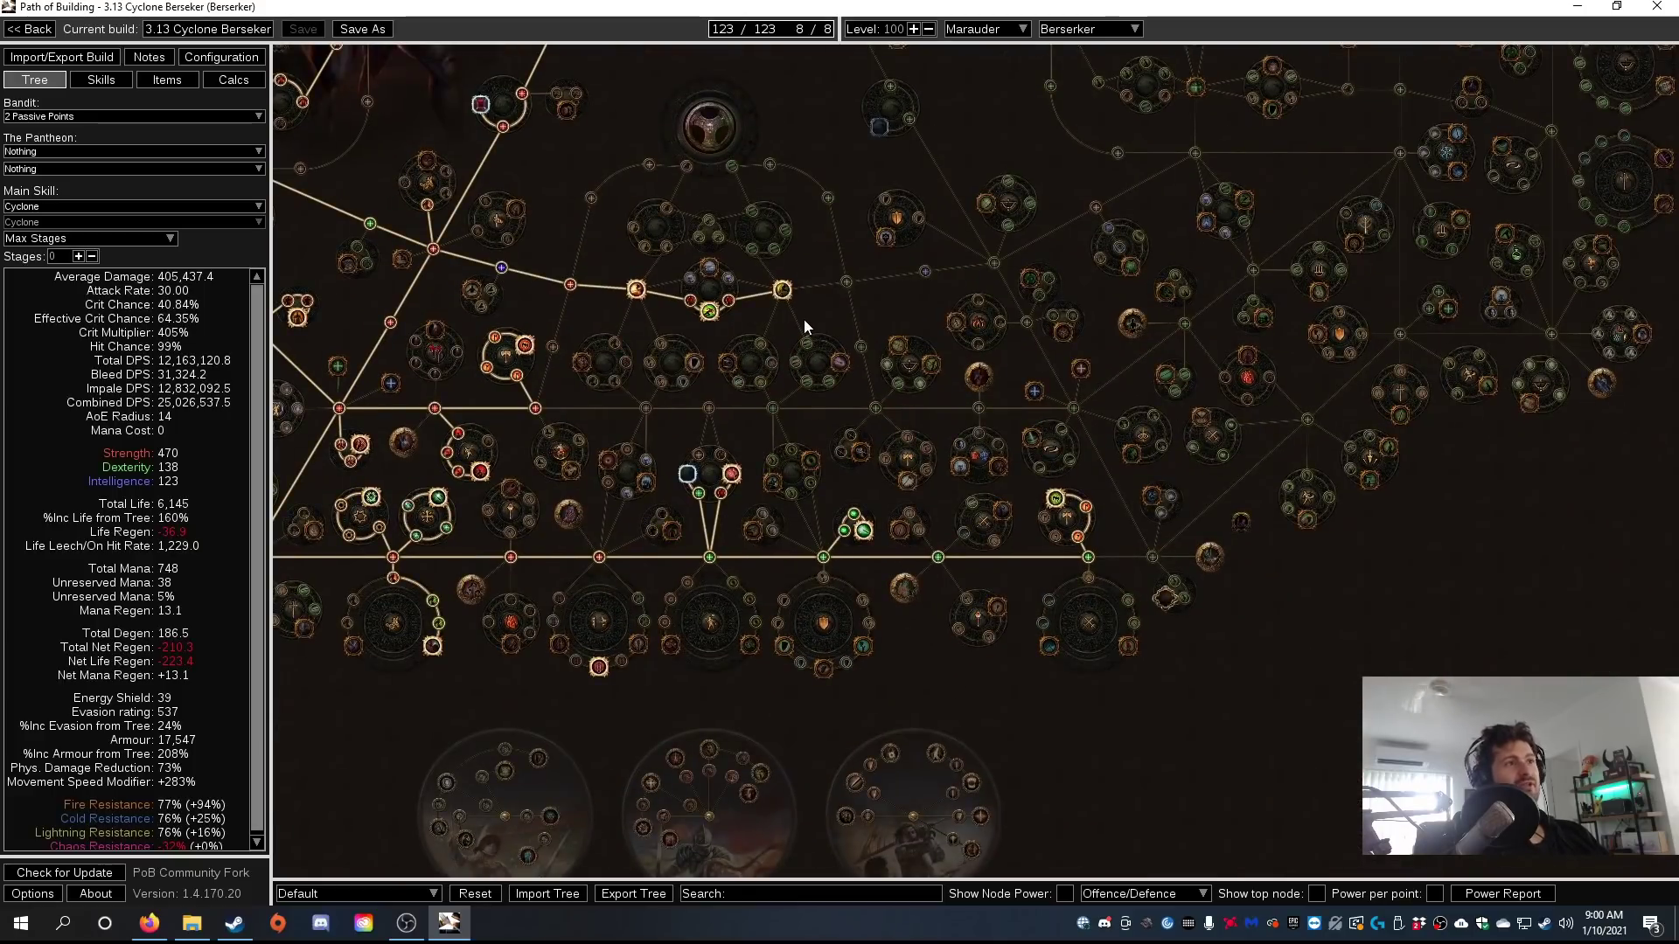
drag(811, 318, 1037, 350)
drag(759, 236, 959, 525)
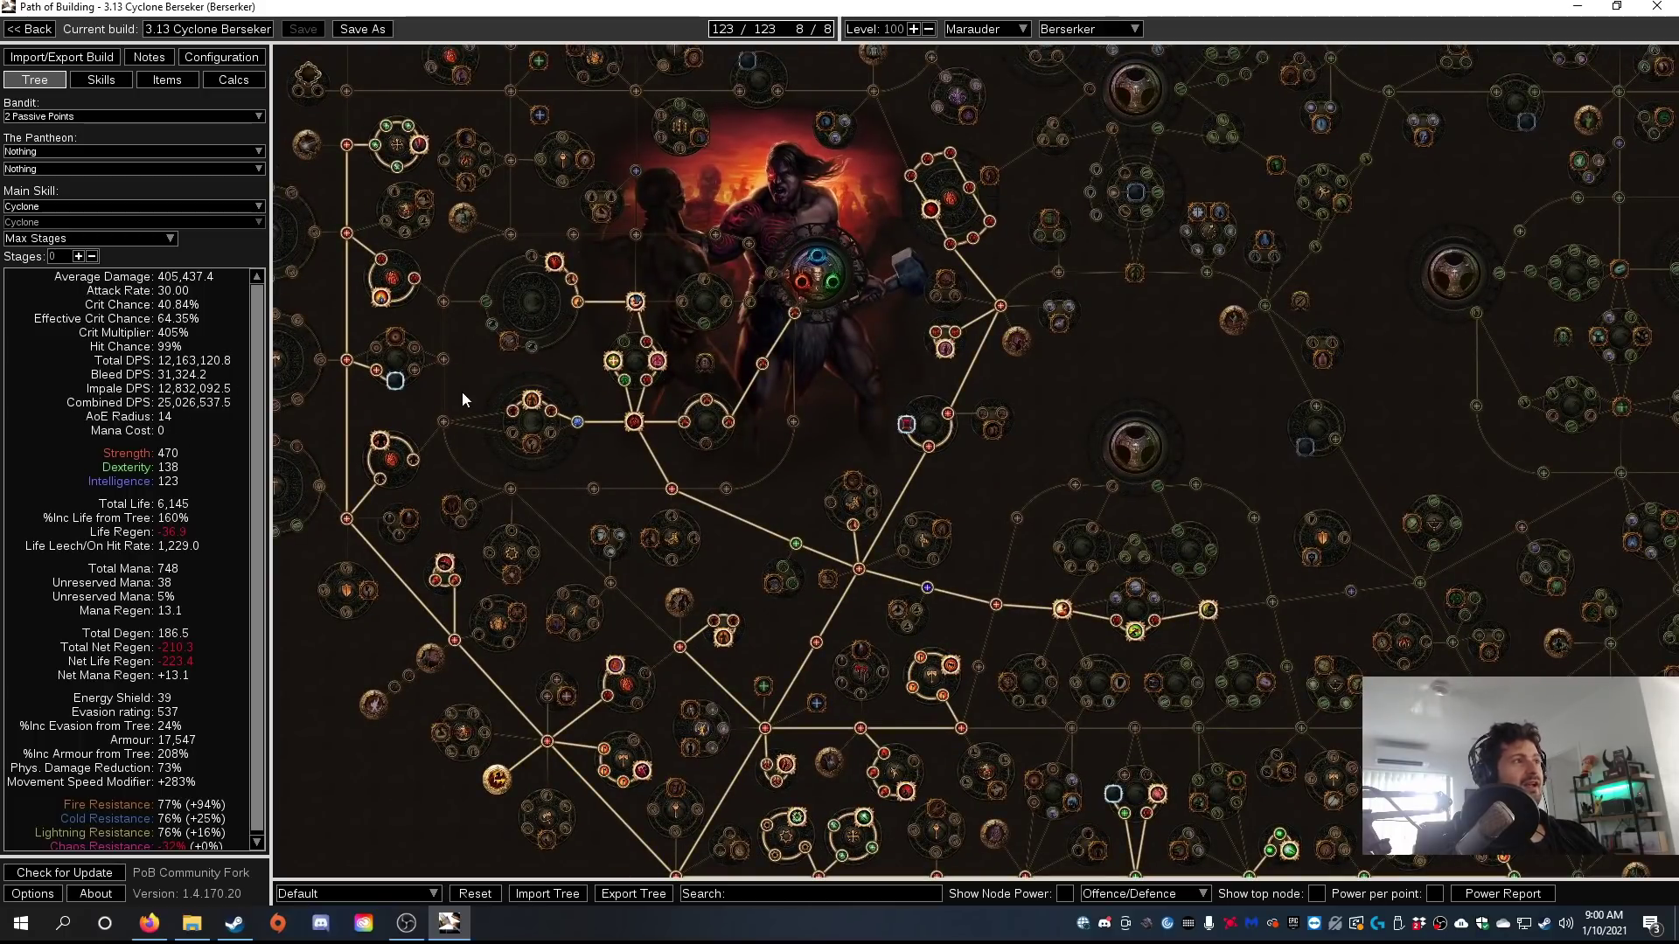
drag(427, 383, 743, 421)
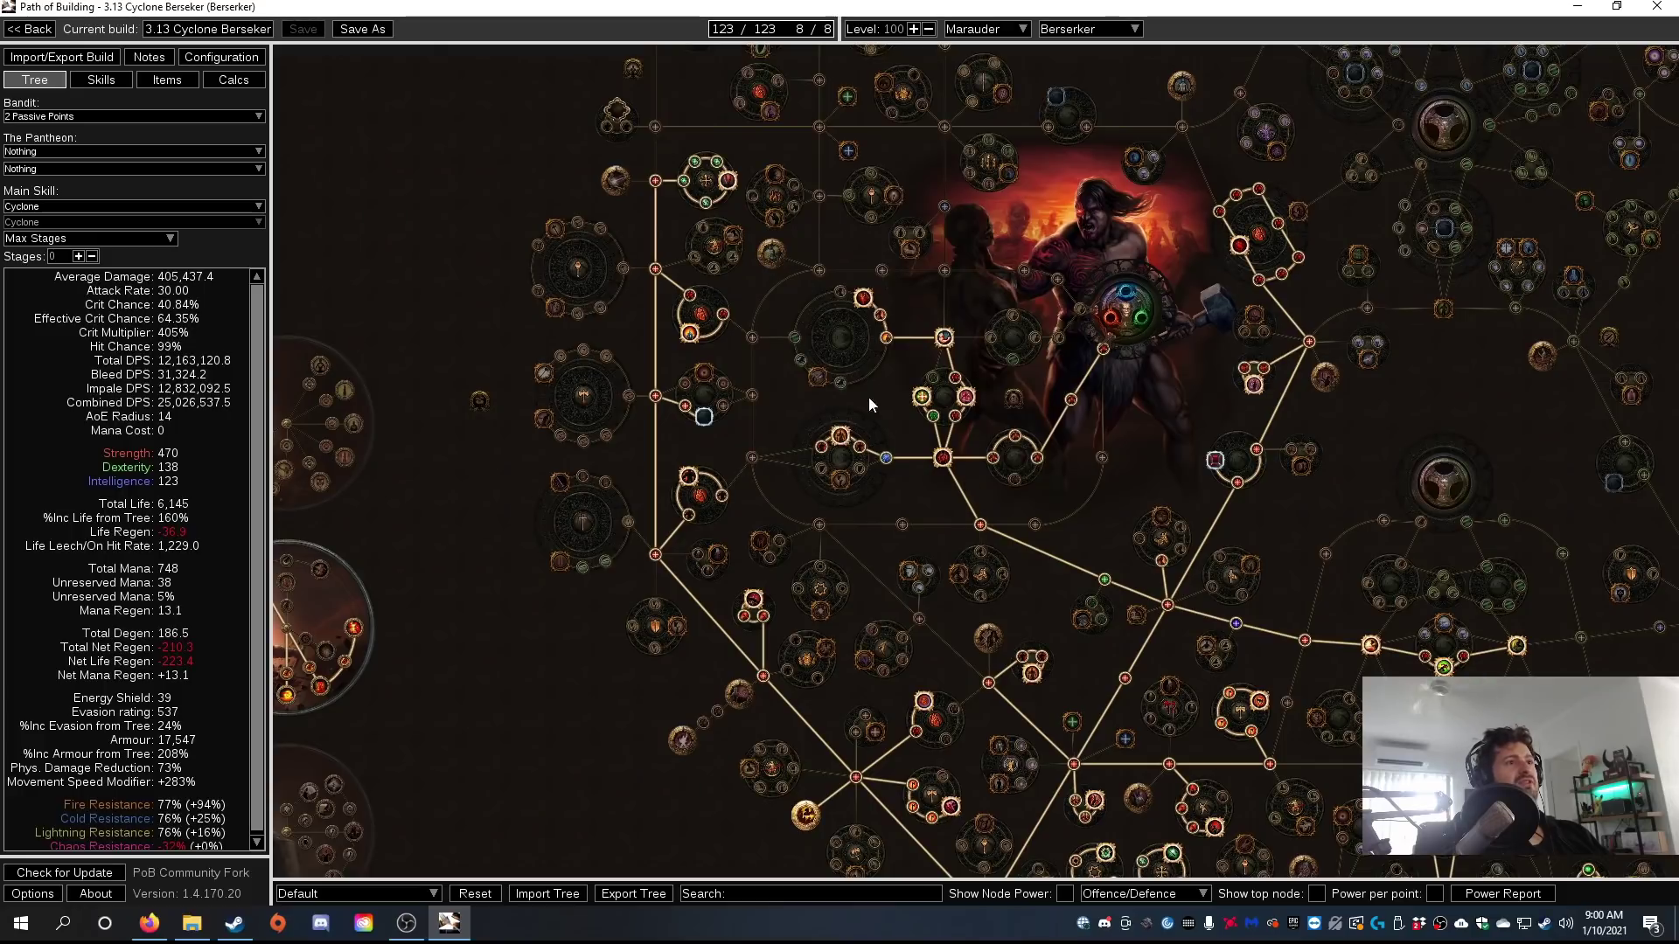
drag(1178, 432, 883, 453)
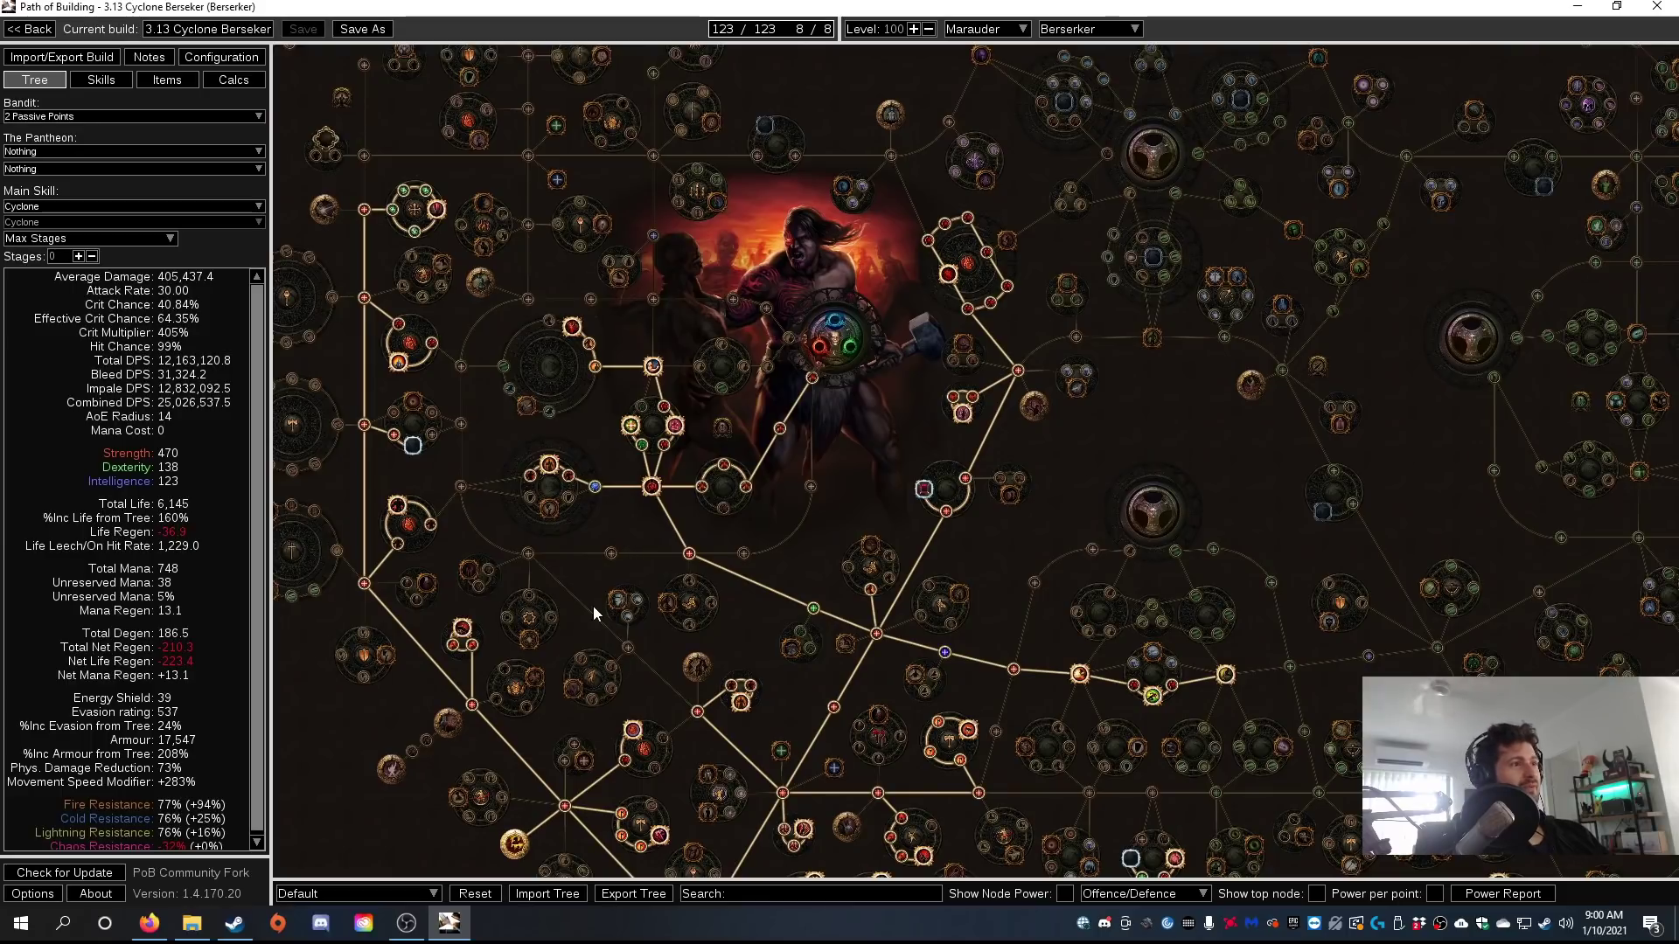
drag(593, 612, 586, 349)
Read the equipped Maelstrom Claw gloves, and examine the allocated passives around the jewel socket beside the Marauder start.
click(166, 80)
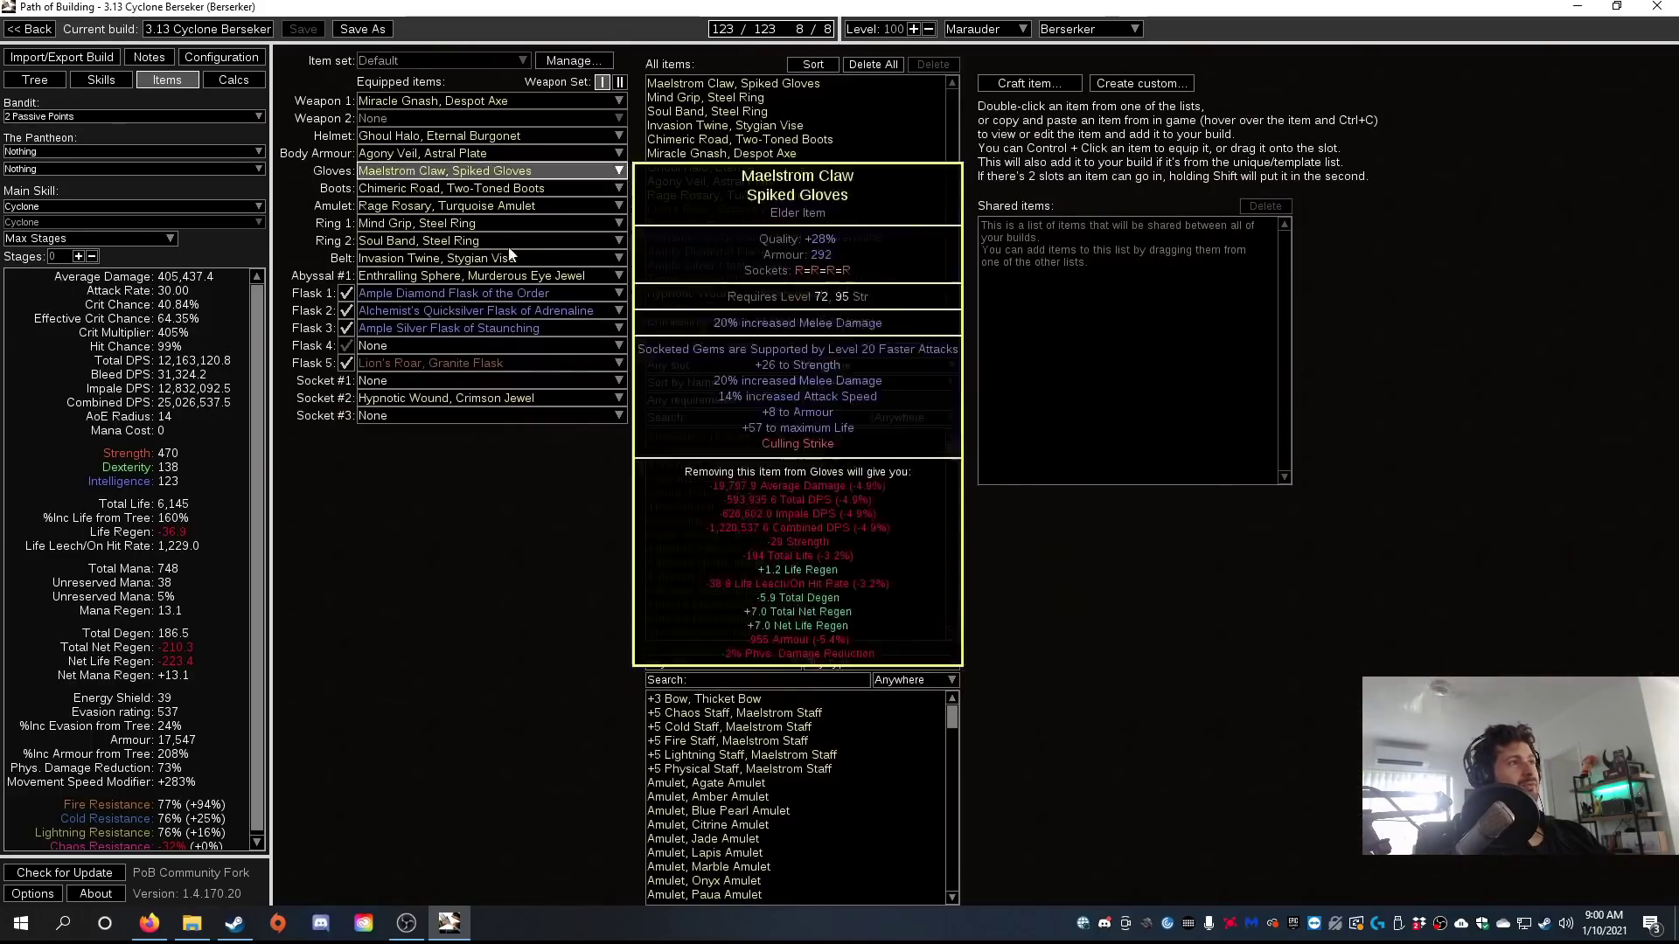
click(35, 80)
mouse_move(1014, 322)
mouse_down()
mouse_move(776, 671)
mouse_move(792, 663)
mouse_move(689, 472)
mouse_up()
drag(841, 626, 778, 535)
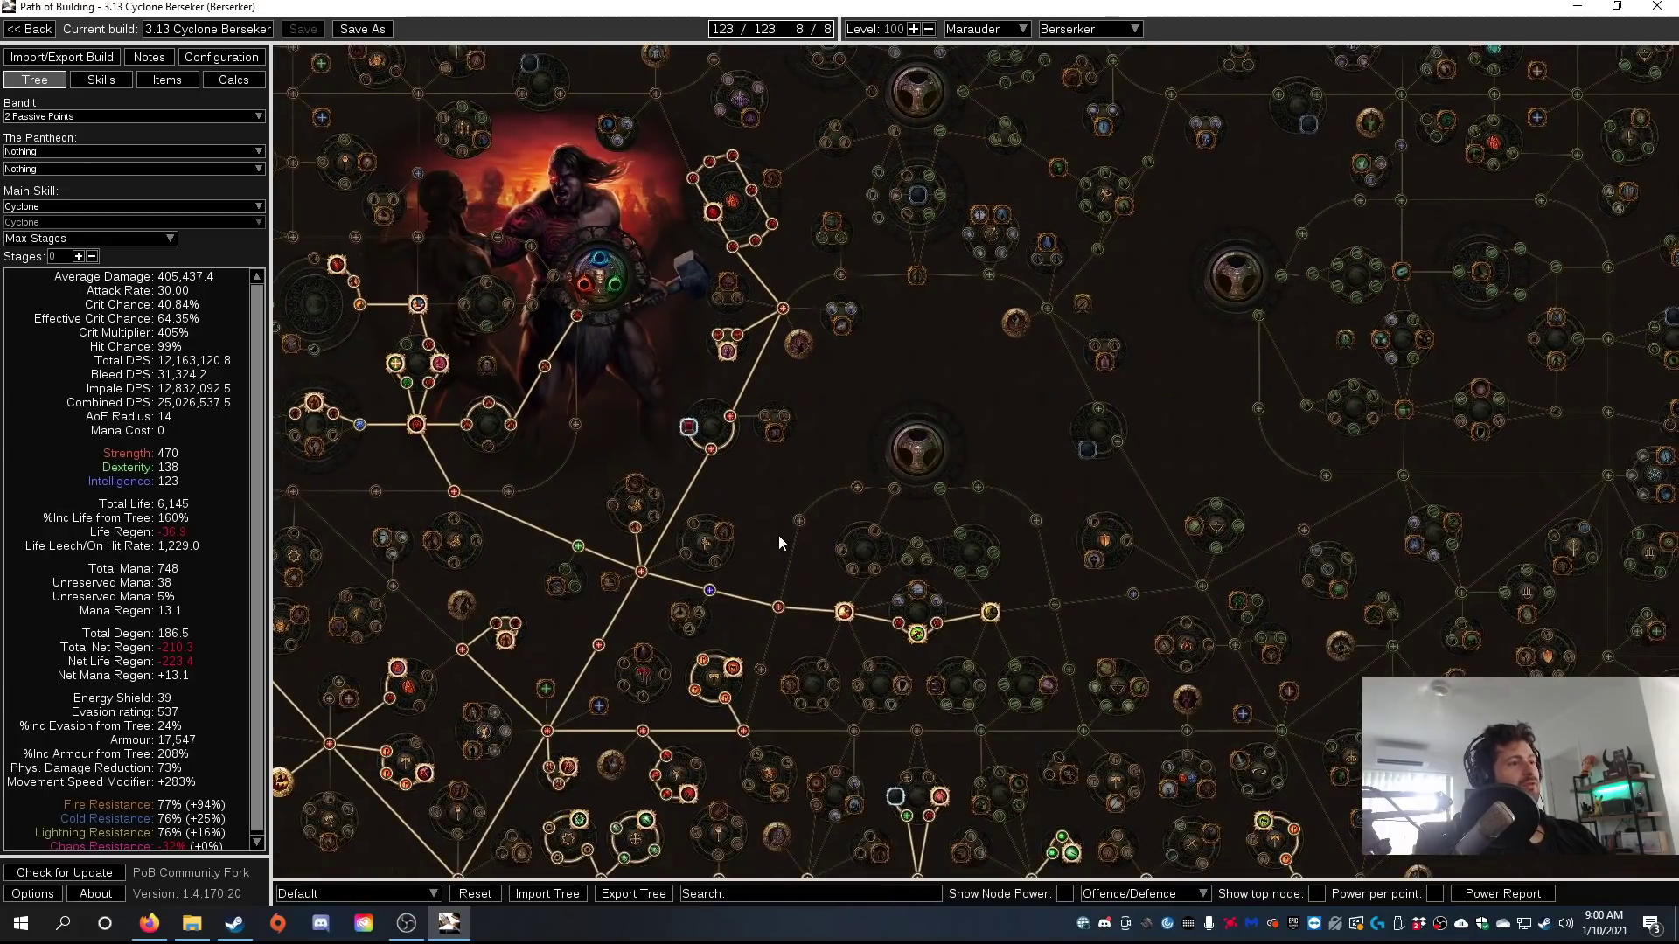
scroll(704, 428, up, 3)
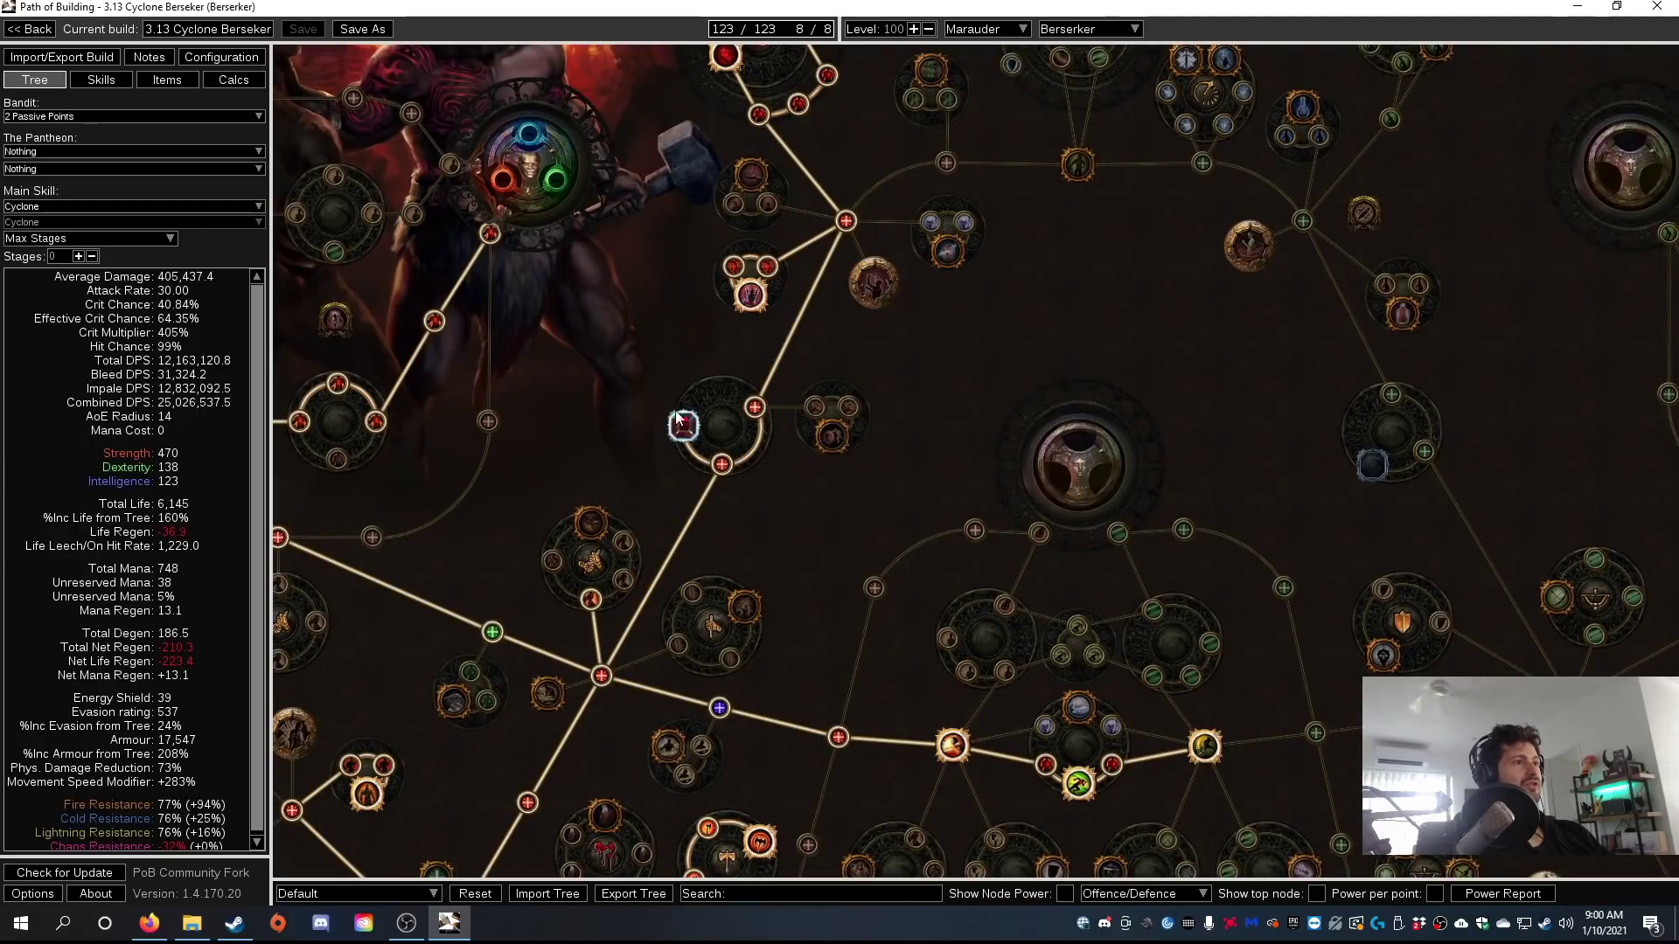
scroll(944, 481, down, 2)
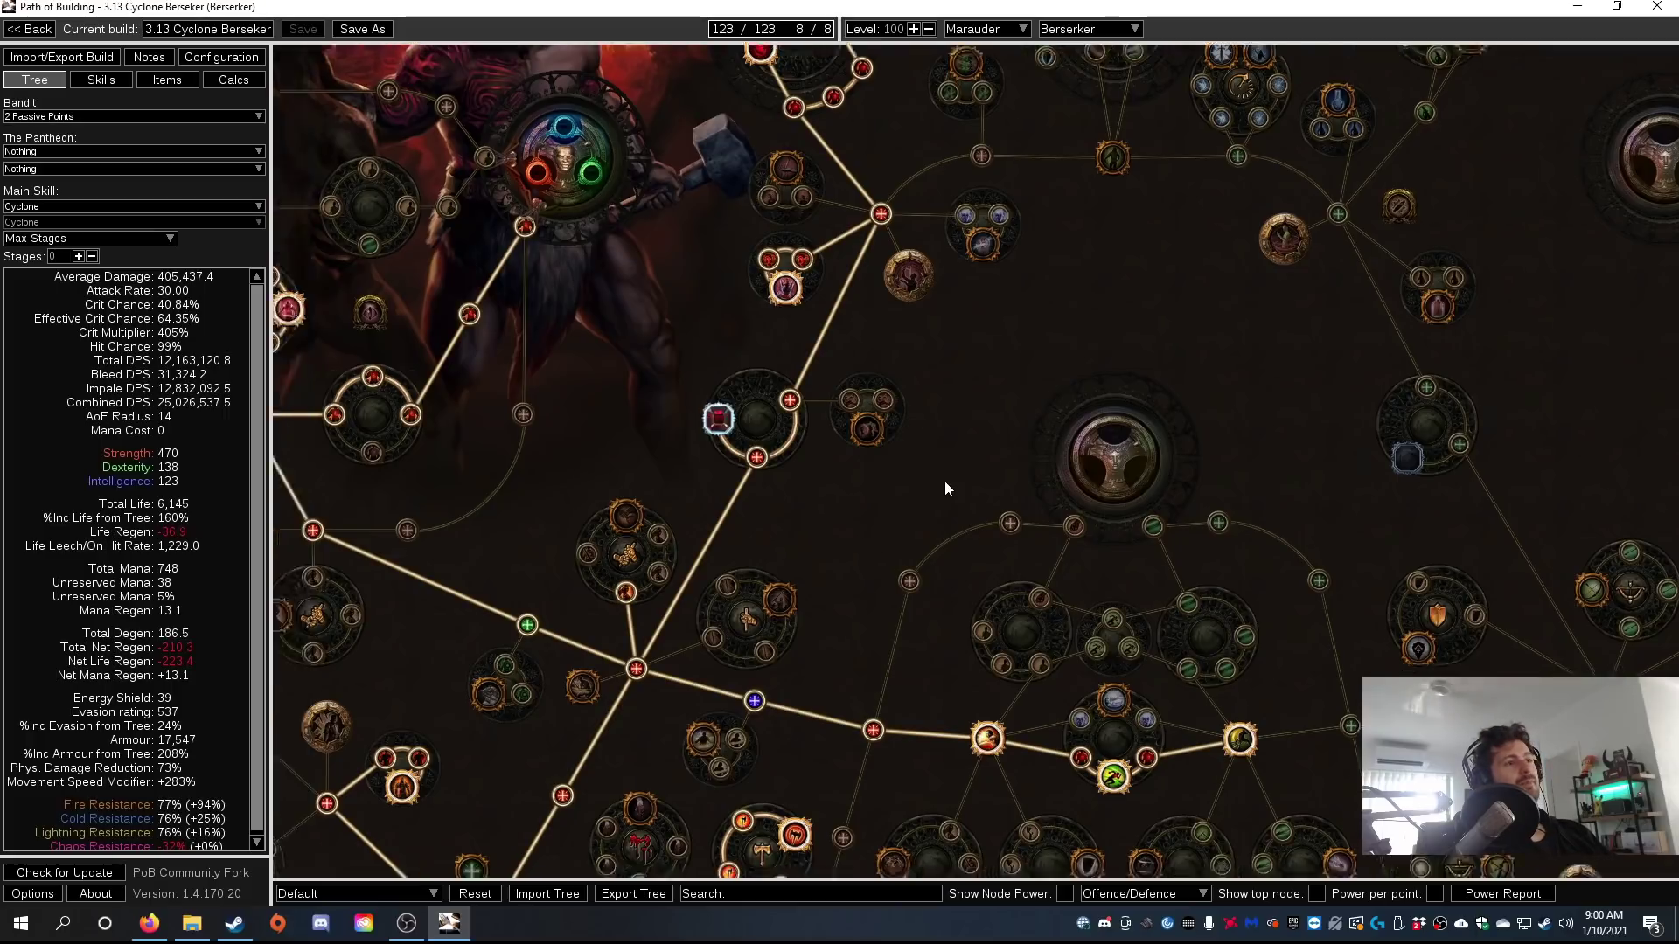
scroll(793, 386, up, 2)
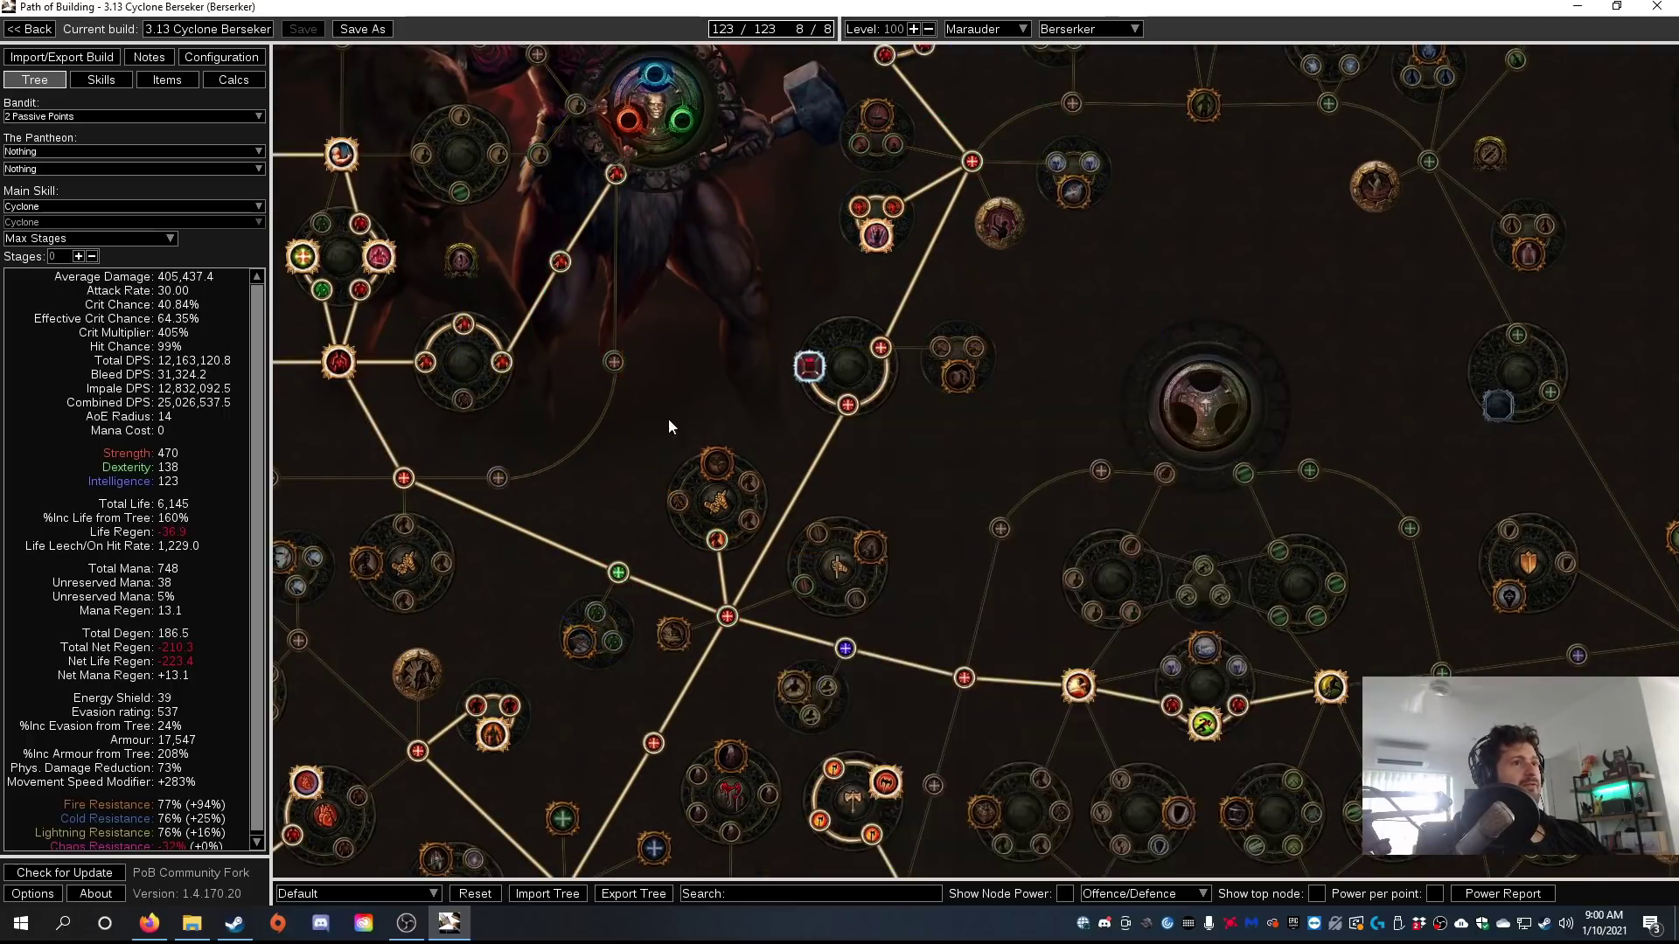
drag(701, 424, 834, 420)
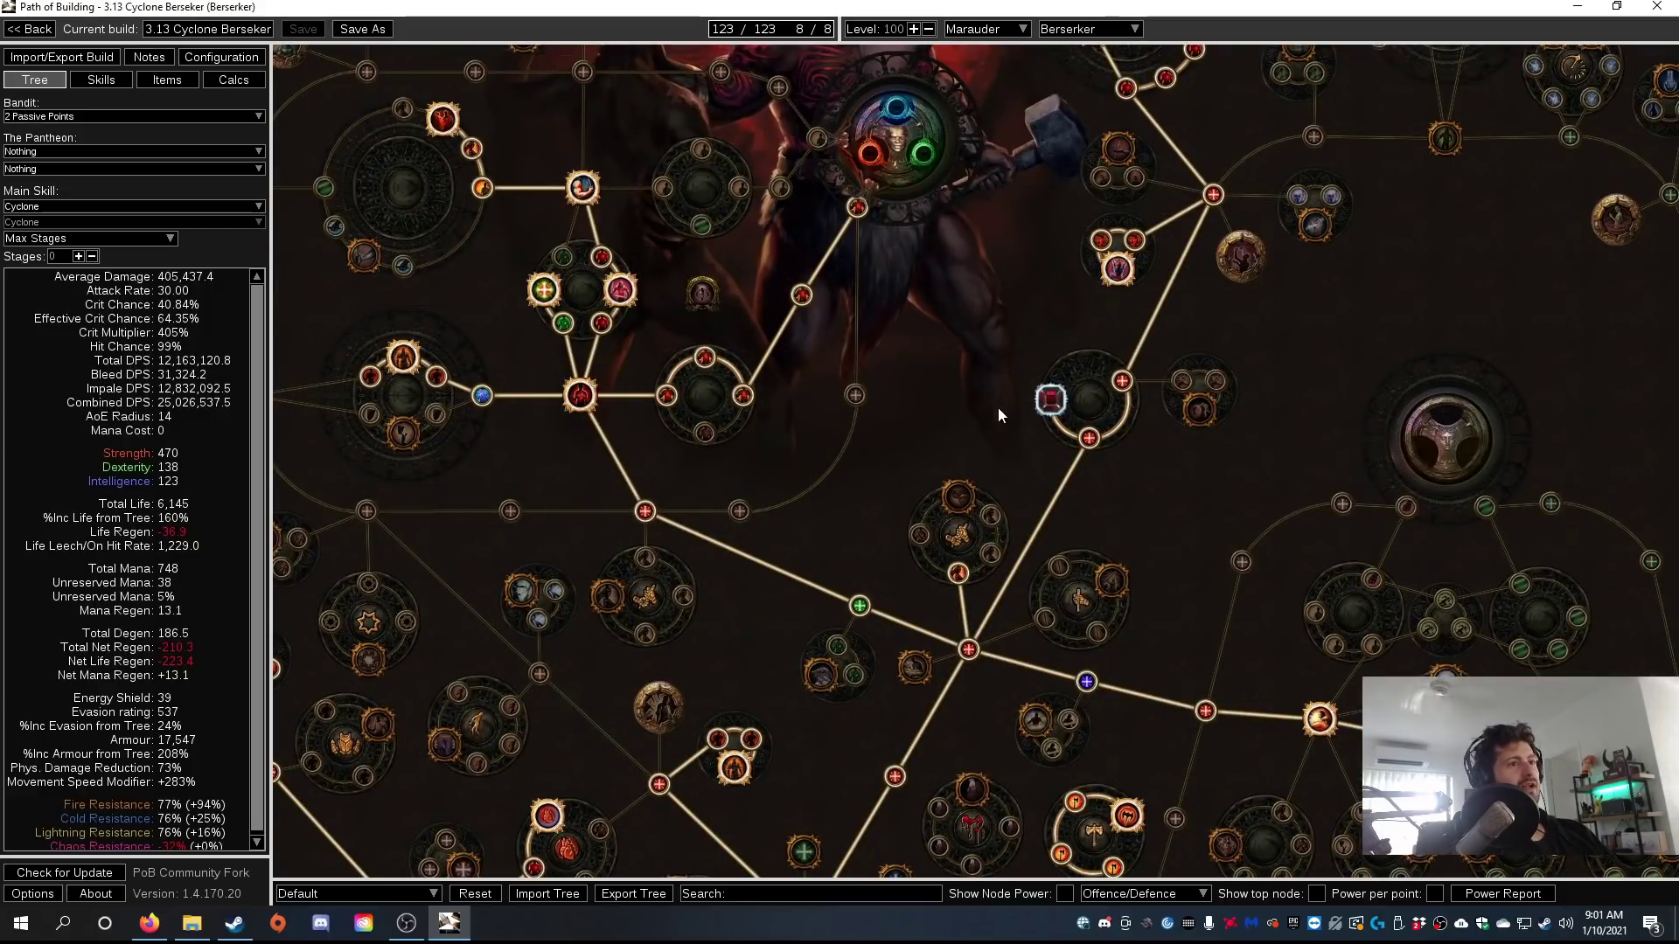
key(alt+Tab)
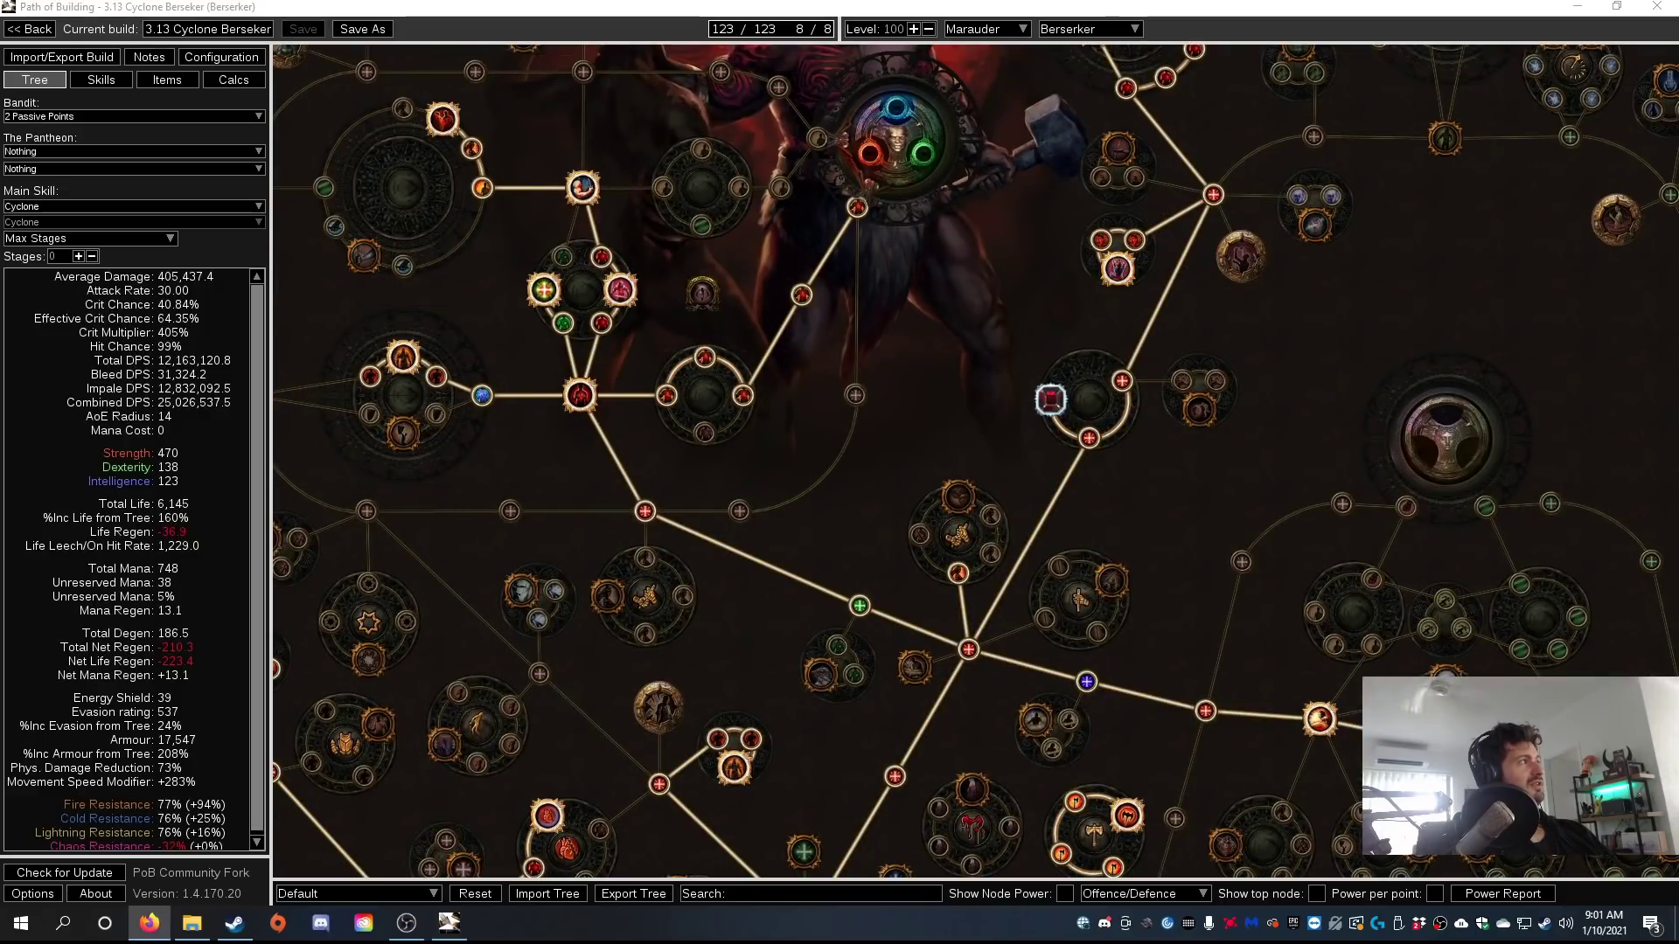
key(alt+Tab)
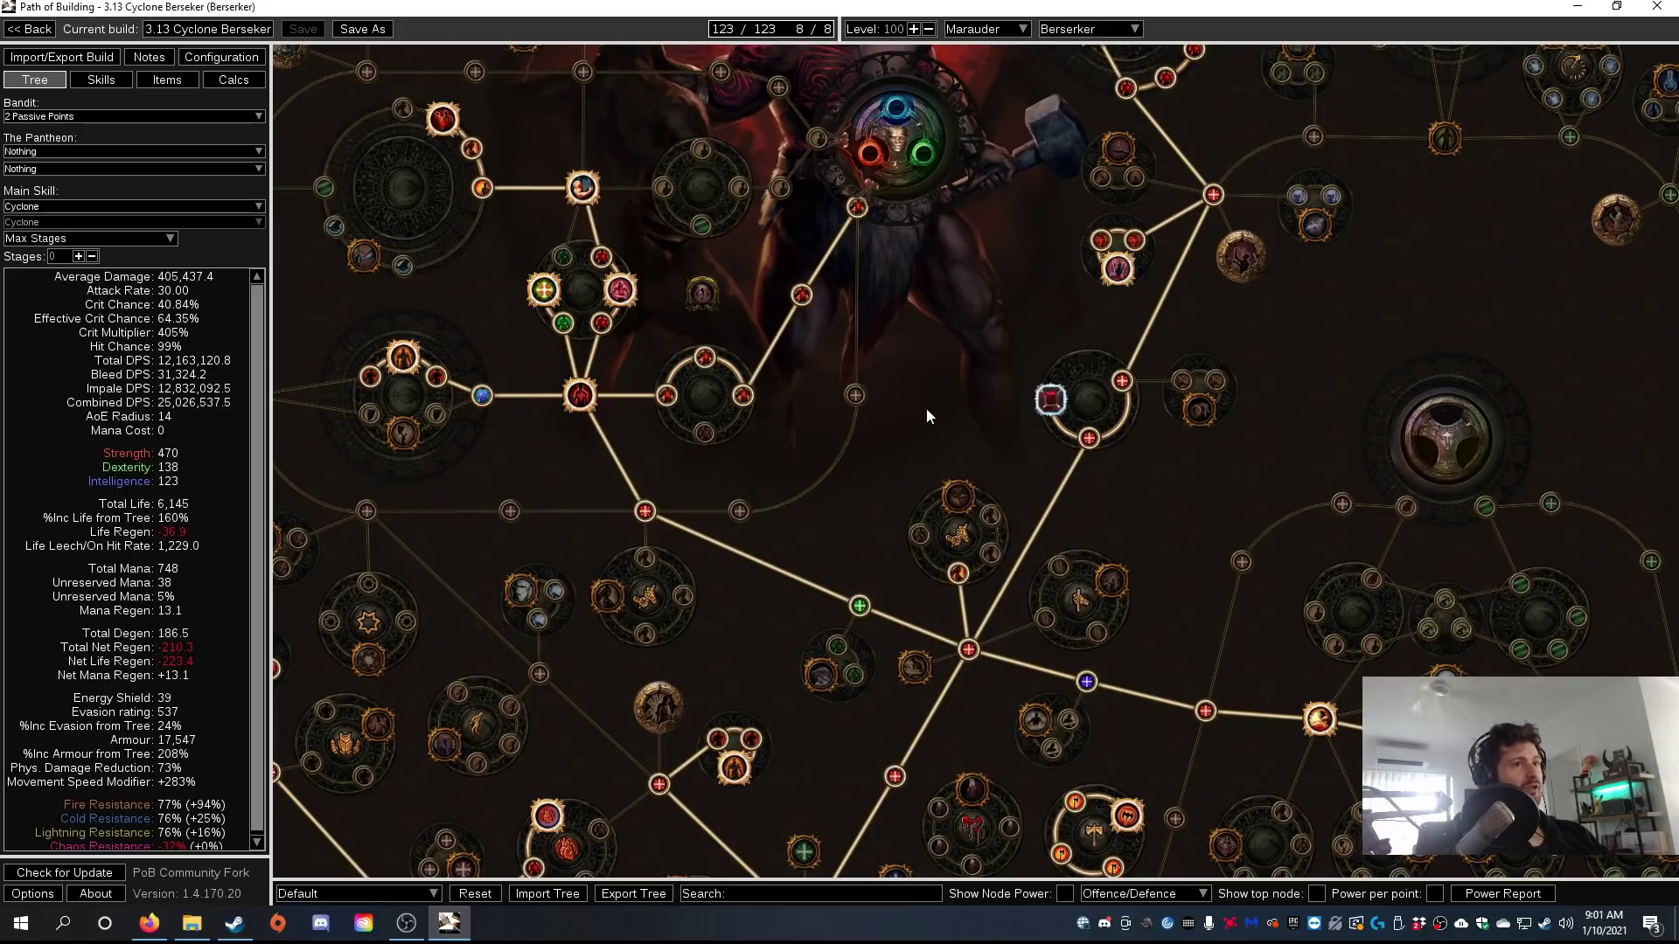
drag(926, 408, 380, 411)
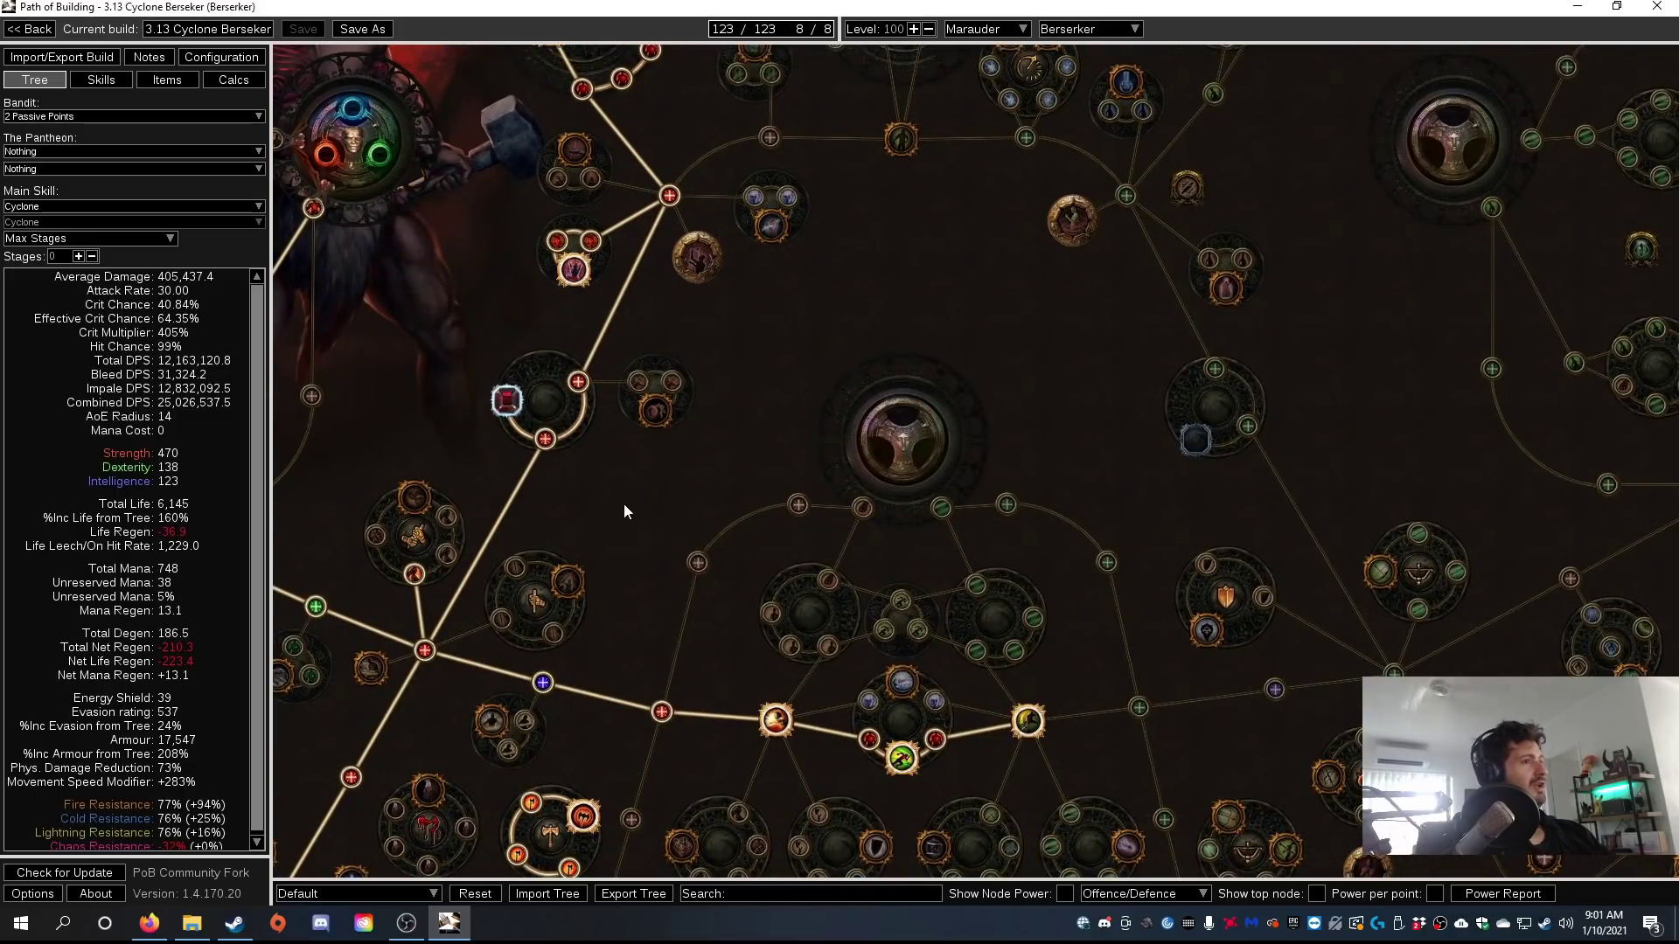